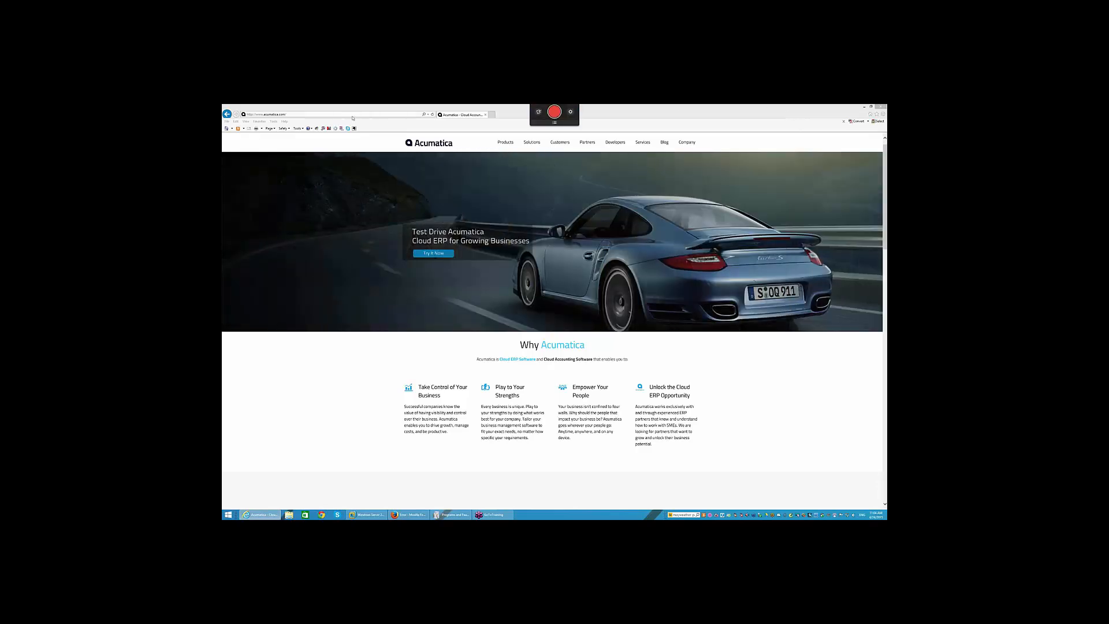
# - Go to partners.acumatica.com and sign in with the account password
pyautogui.click(352, 114)
pyautogui.write('partner')
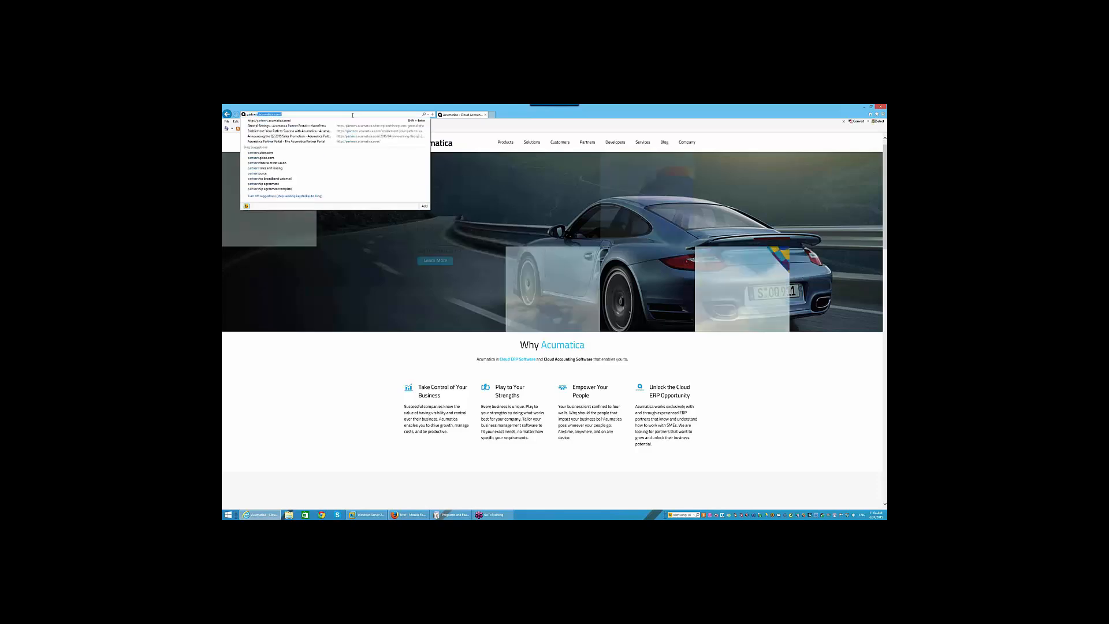
pyautogui.write('s.acumatica.com')
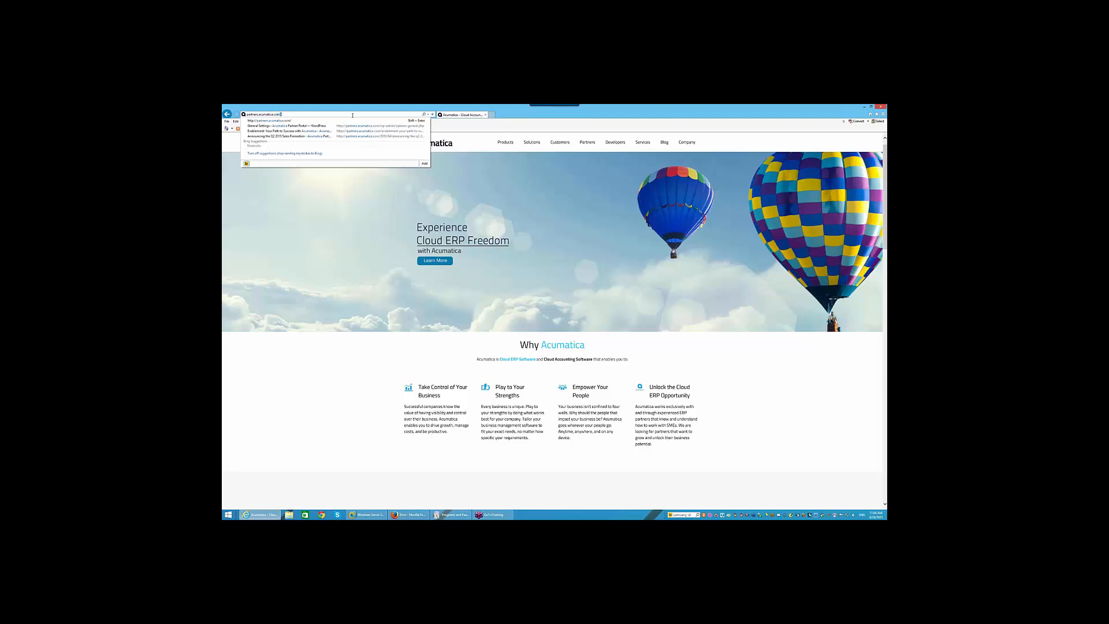
pyautogui.press('Return')
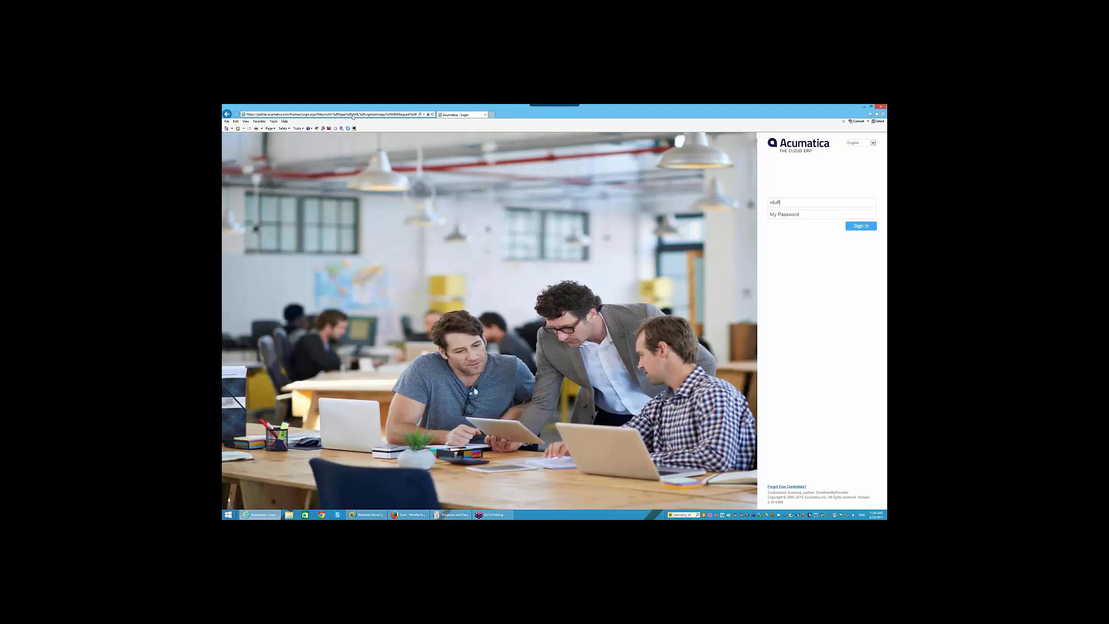
pyautogui.press('Tab')
pyautogui.write('••••••••••')
pyautogui.press('Return')
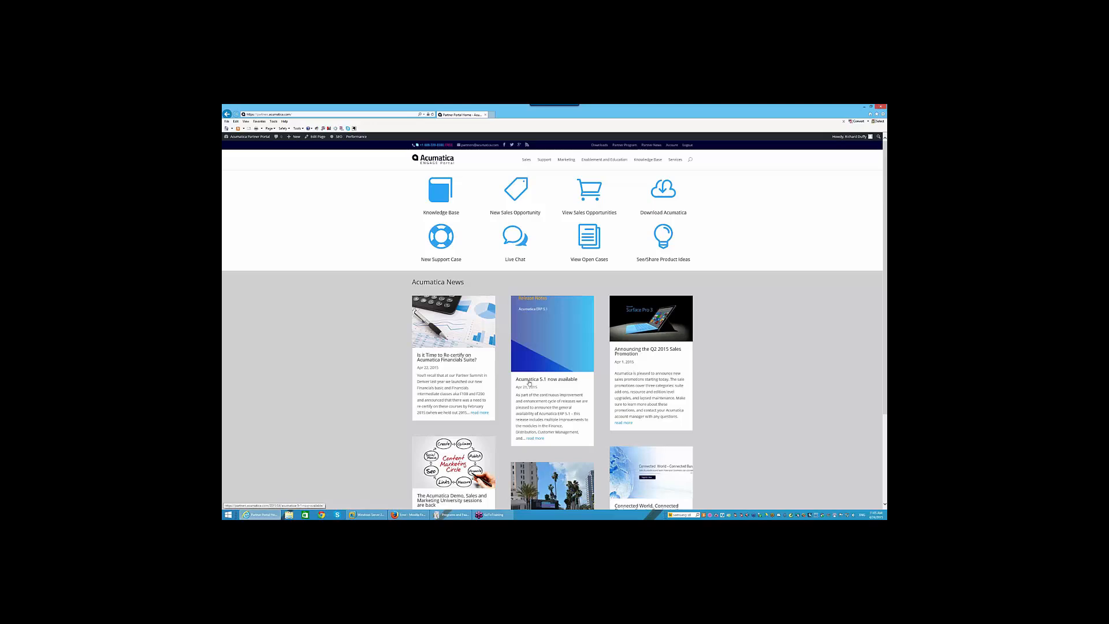
pyautogui.click(534, 438)
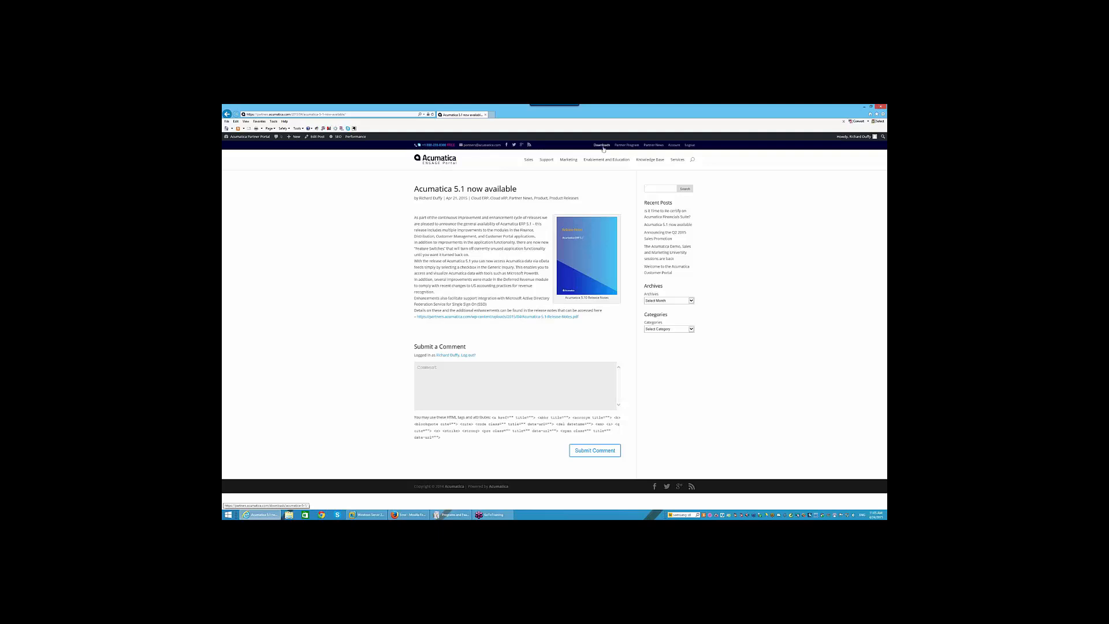
pyautogui.click(441, 164)
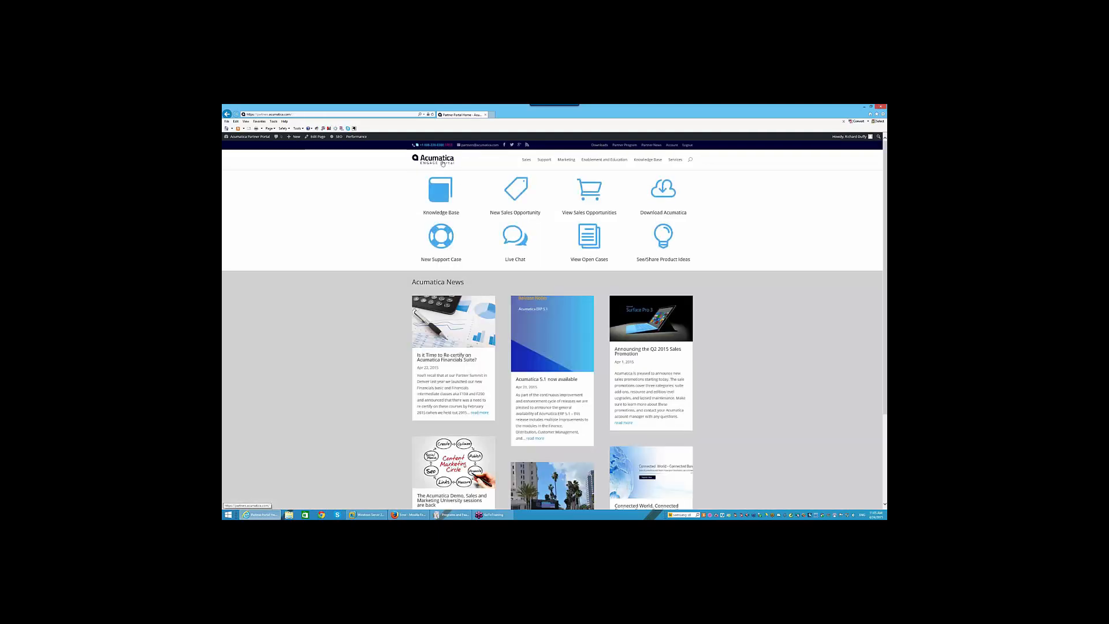
# - Choose Download Acumatica on the portal home page to reach the Acumatica 5.1 downloads
pyautogui.click(661, 193)
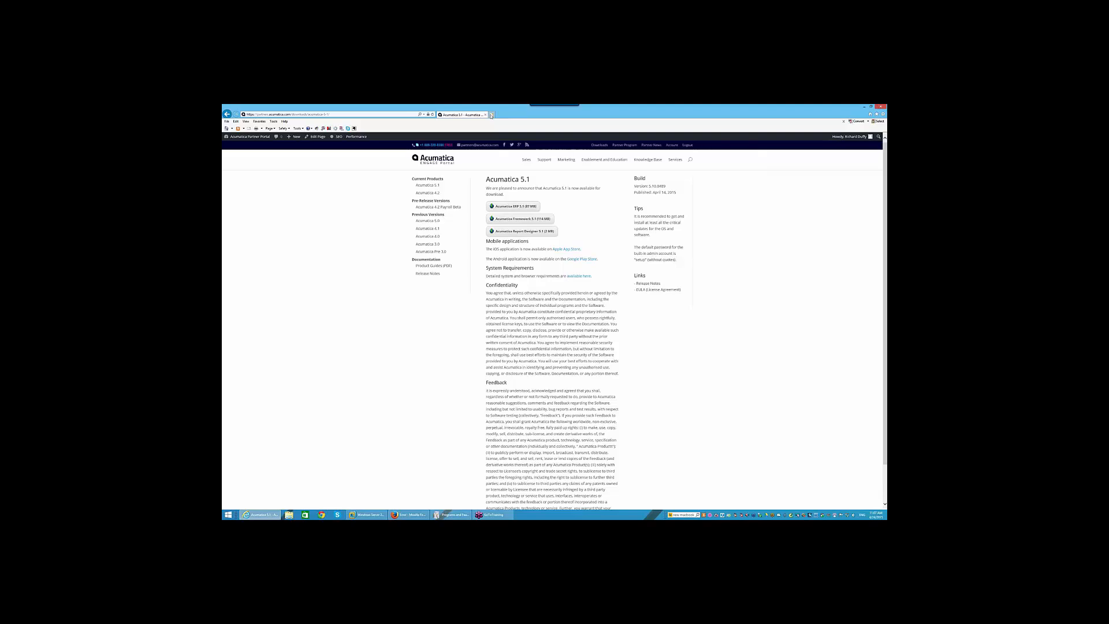
pyautogui.click(491, 116)
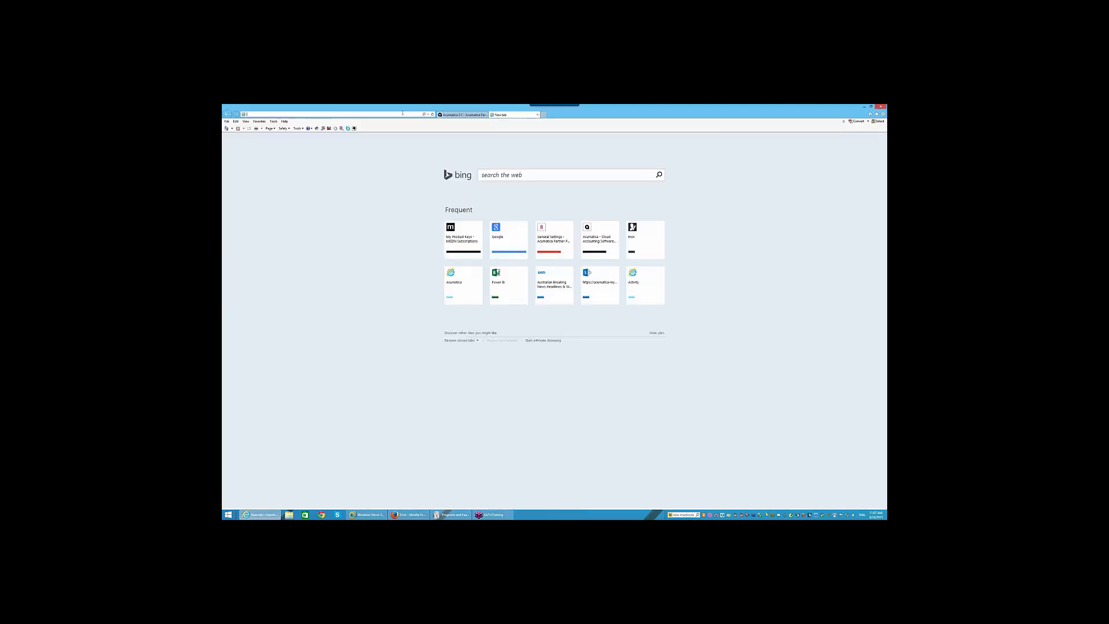
pyautogui.write('www.trya')
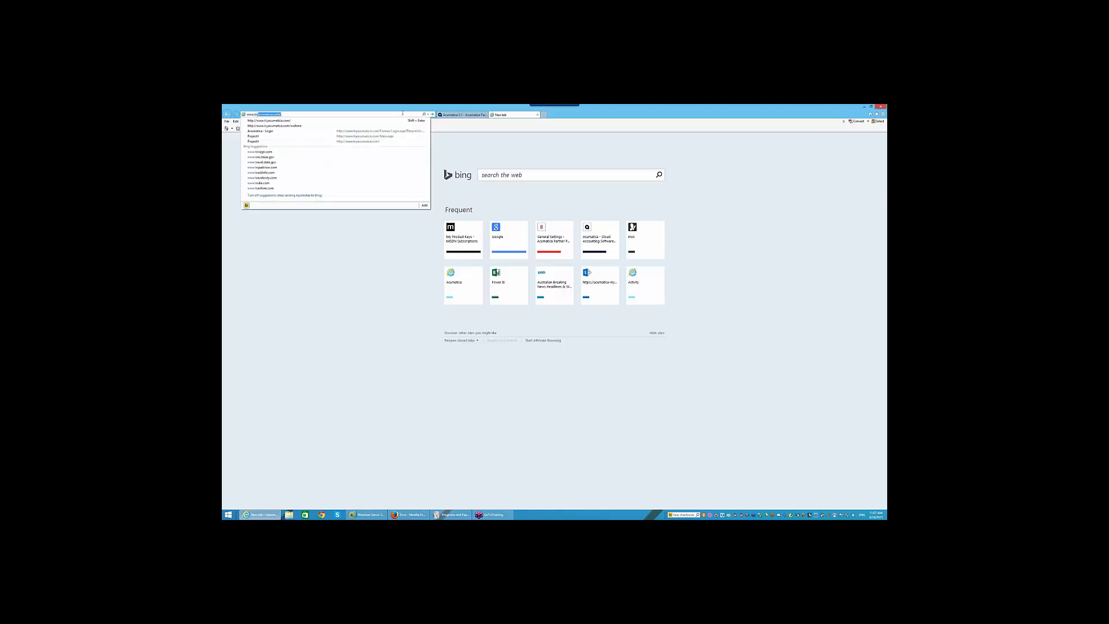
pyautogui.write('cumatica.com')
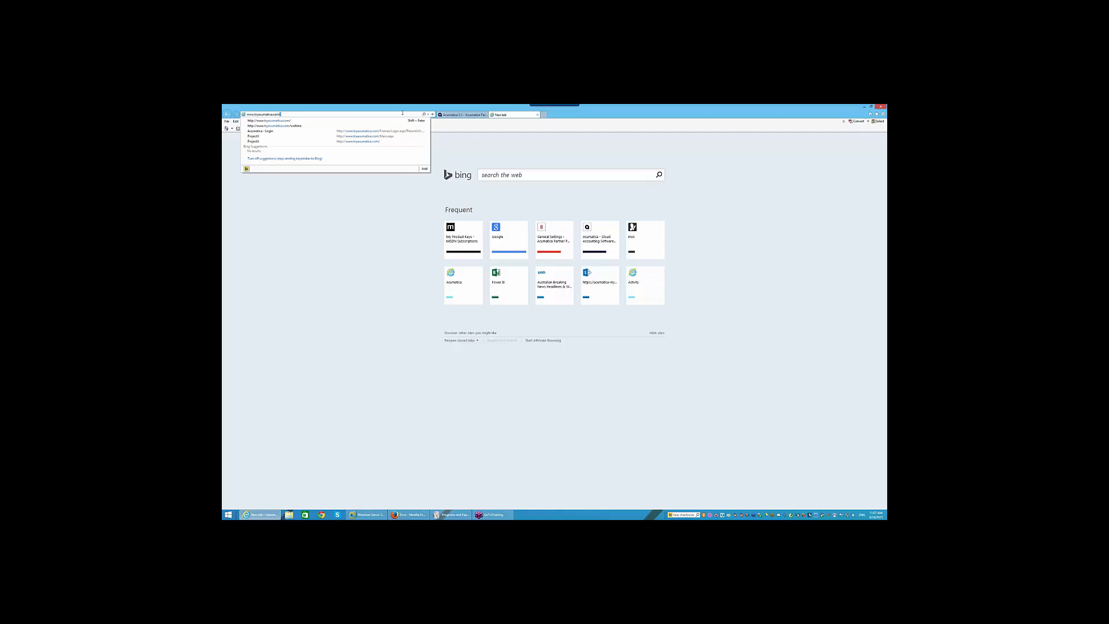
pyautogui.press('Return')
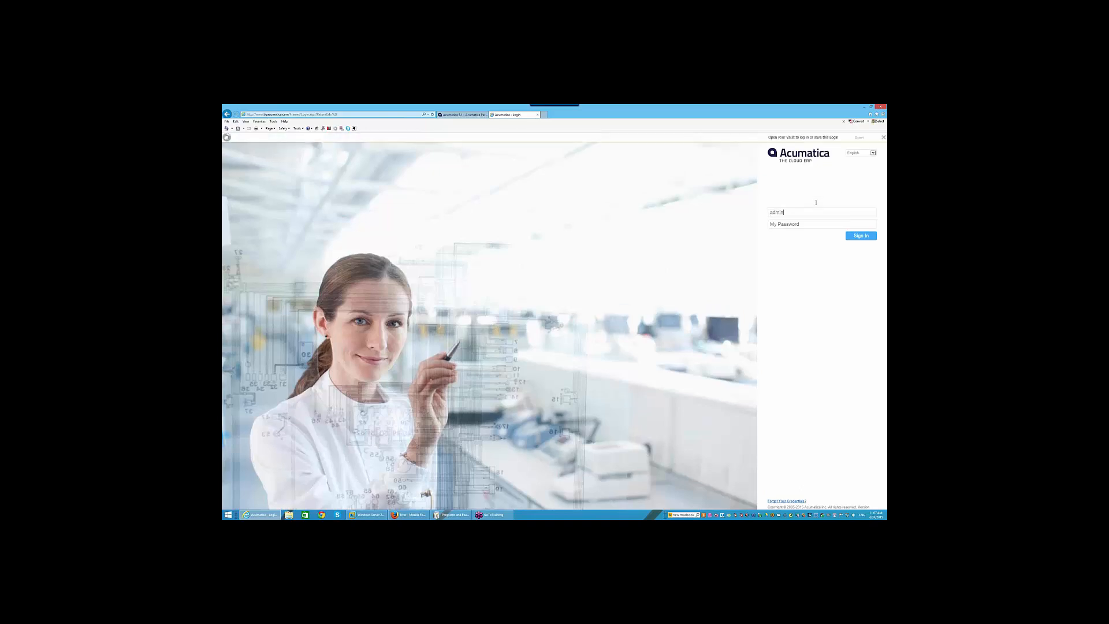
pyautogui.press('Tab')
pyautogui.click(855, 235)
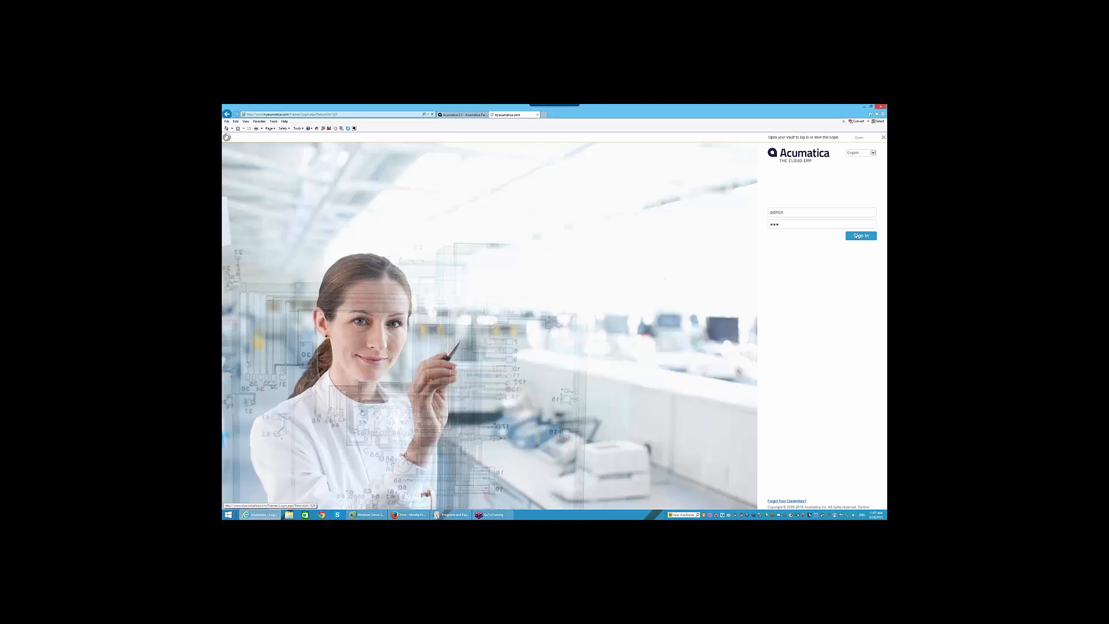
# - Submit the sign-in again to reach the Revision Two HQ Sales Manager dashboard
pyautogui.click(856, 235)
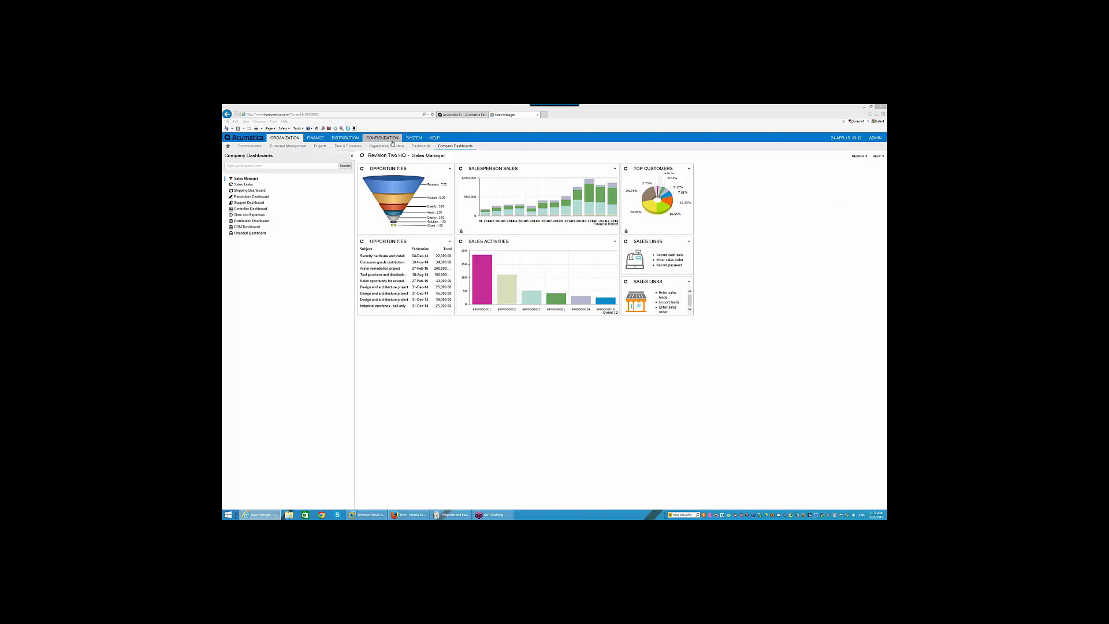
# - Under System > Customization > Generic Inquiry, load the Sales Orders and Quotes inquiry
pyautogui.click(411, 139)
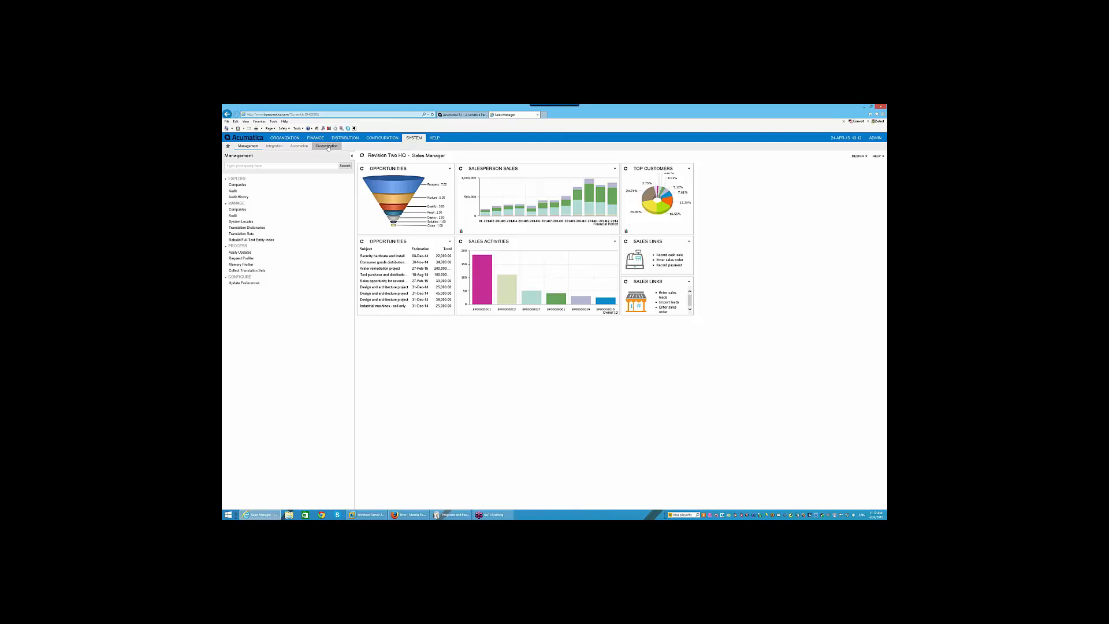
pyautogui.click(328, 147)
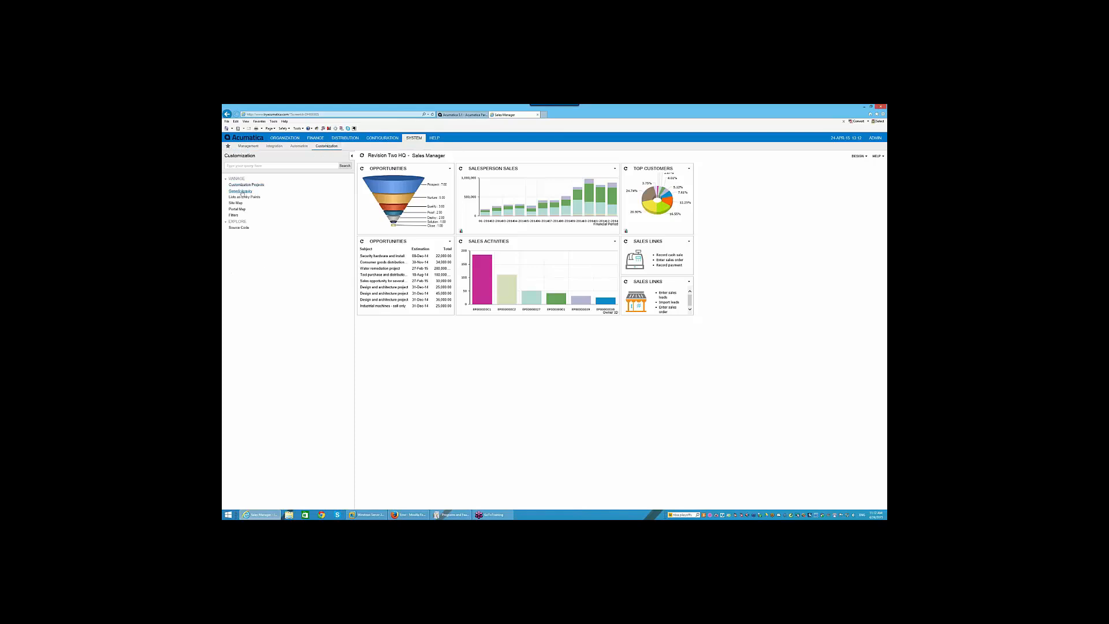
pyautogui.click(242, 192)
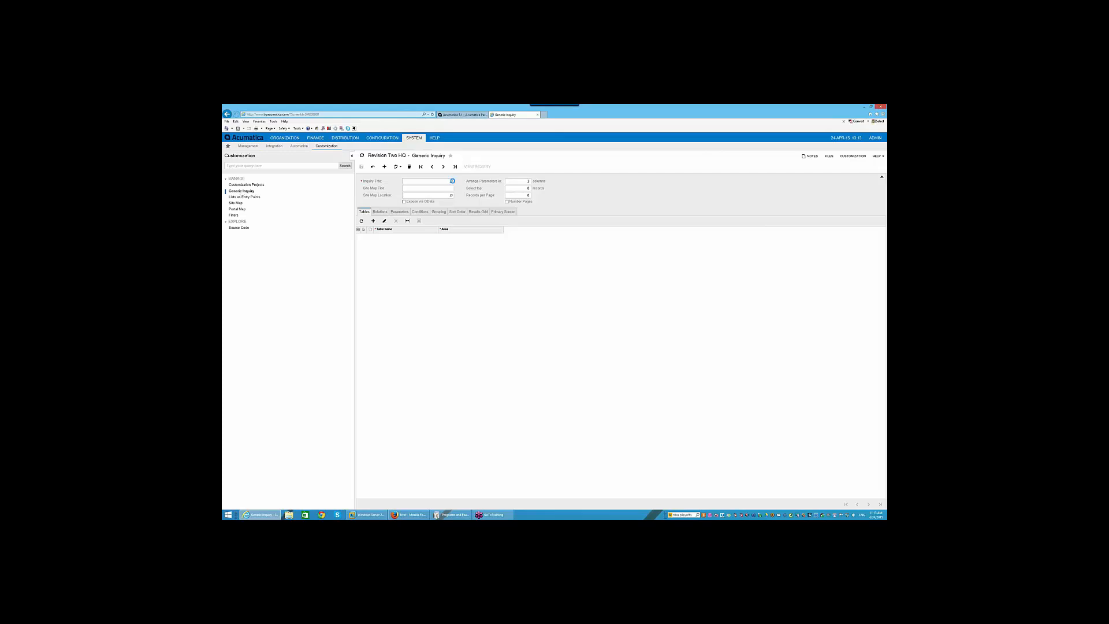
pyautogui.click(451, 182)
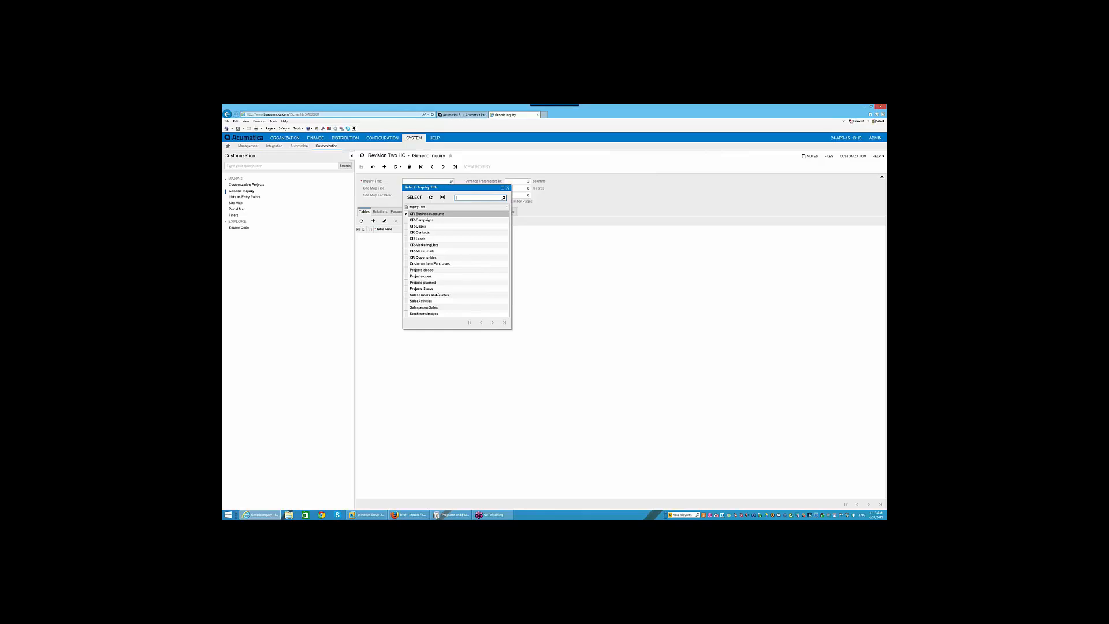
pyautogui.click(436, 295)
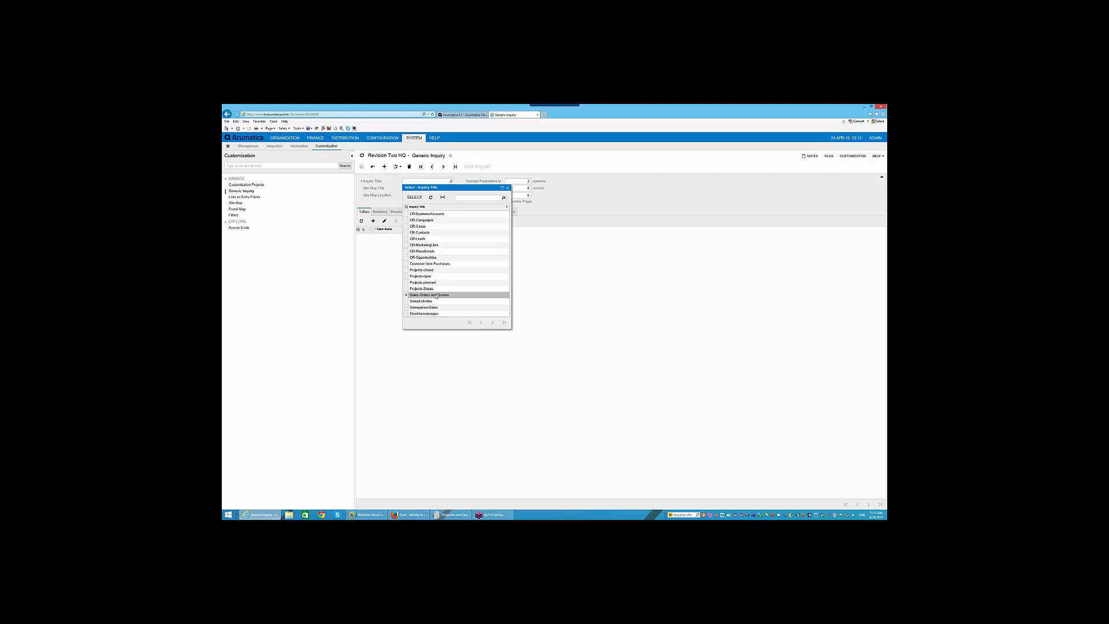
pyautogui.doubleClick(435, 295)
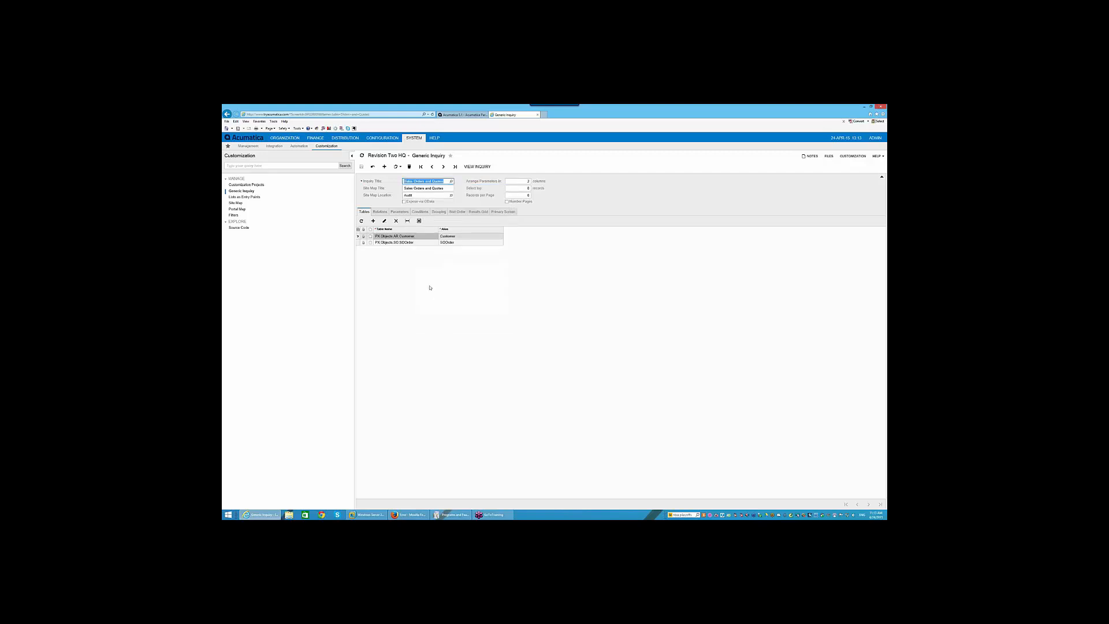
pyautogui.click(482, 170)
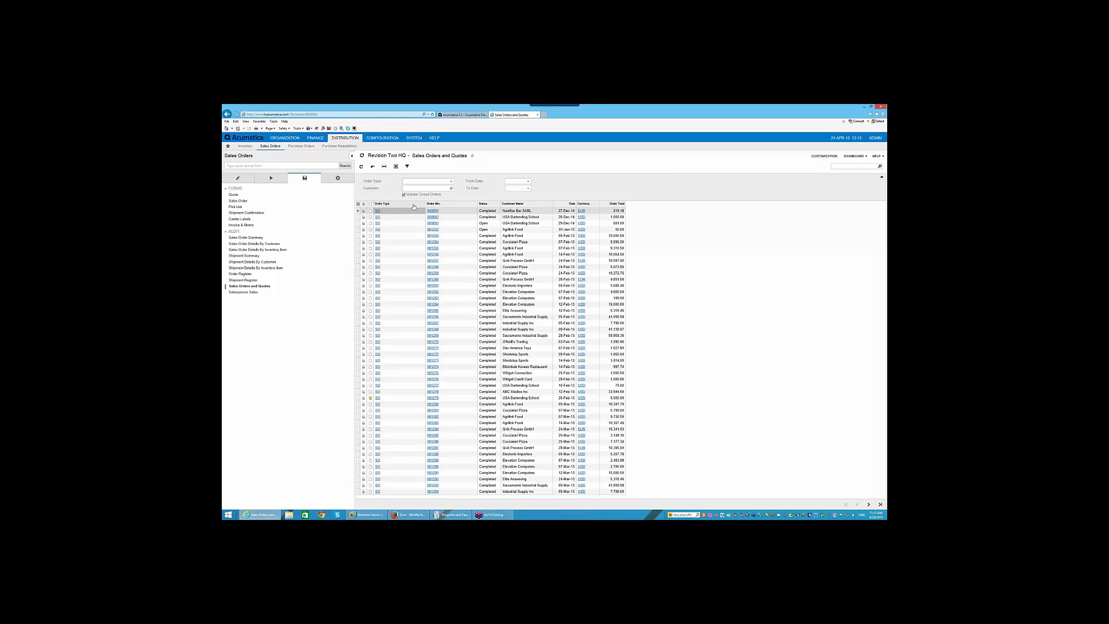
pyautogui.click(227, 114)
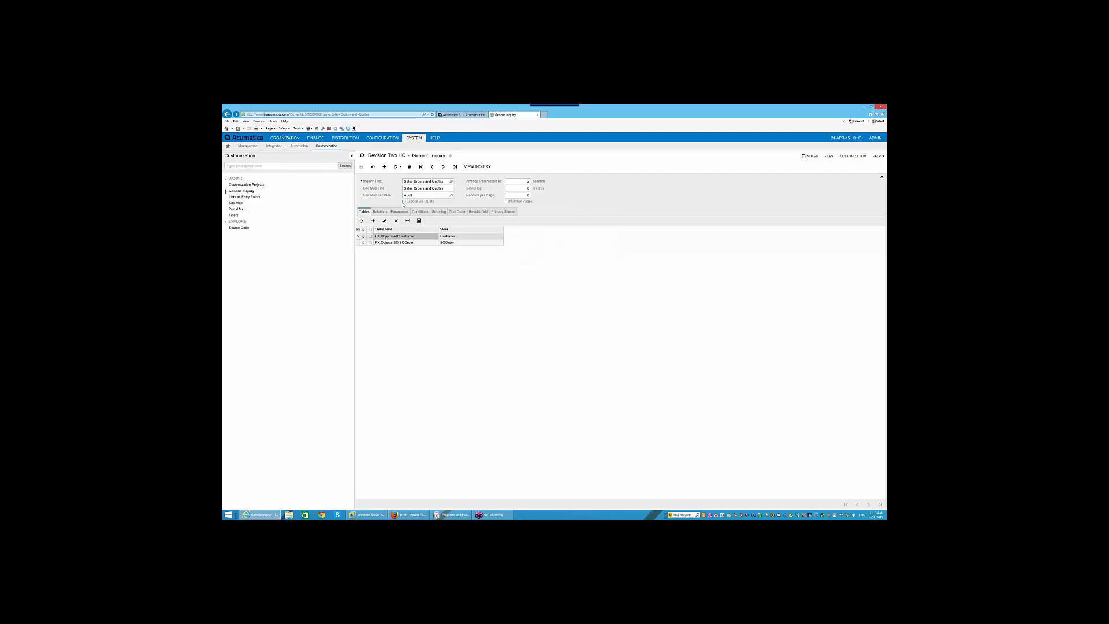
# - On the Results Grid, tick Expose via OData for Sales Orders and Quotes and save
pyautogui.click(478, 212)
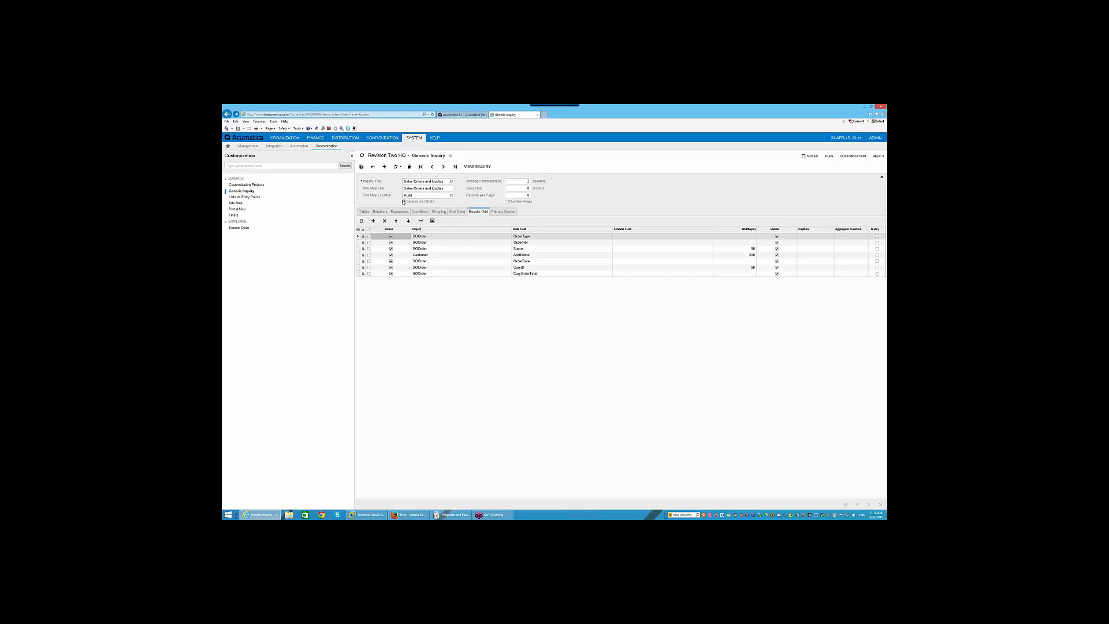
pyautogui.click(362, 167)
pyautogui.click(361, 167)
# - Launch Excel from the Start screen and create a maximized blank workbook
pyautogui.click(228, 514)
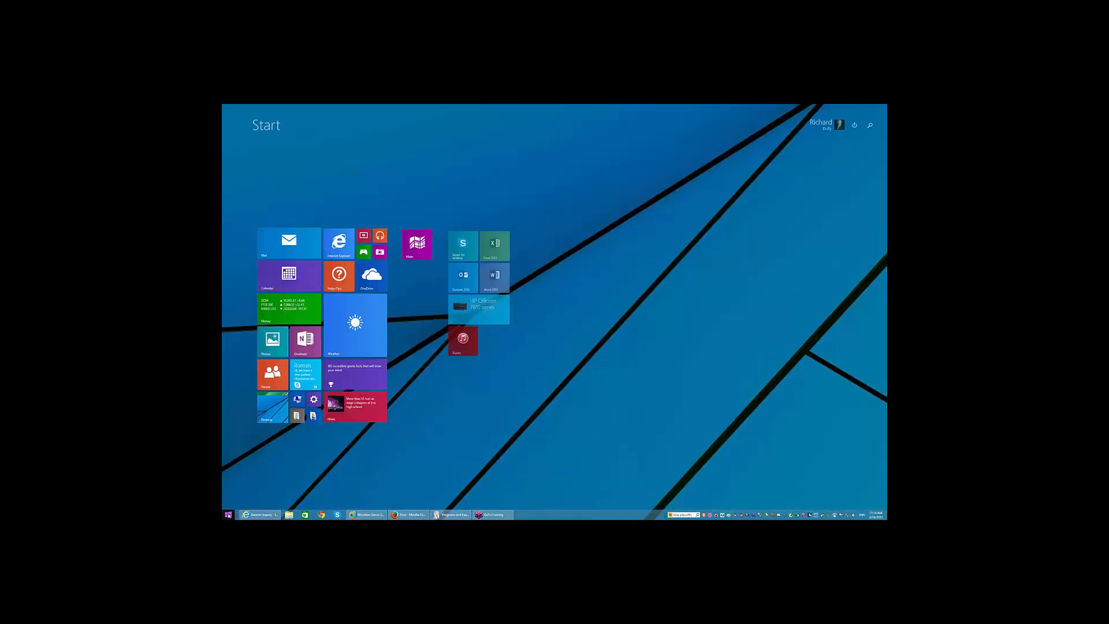
pyautogui.write('excel')
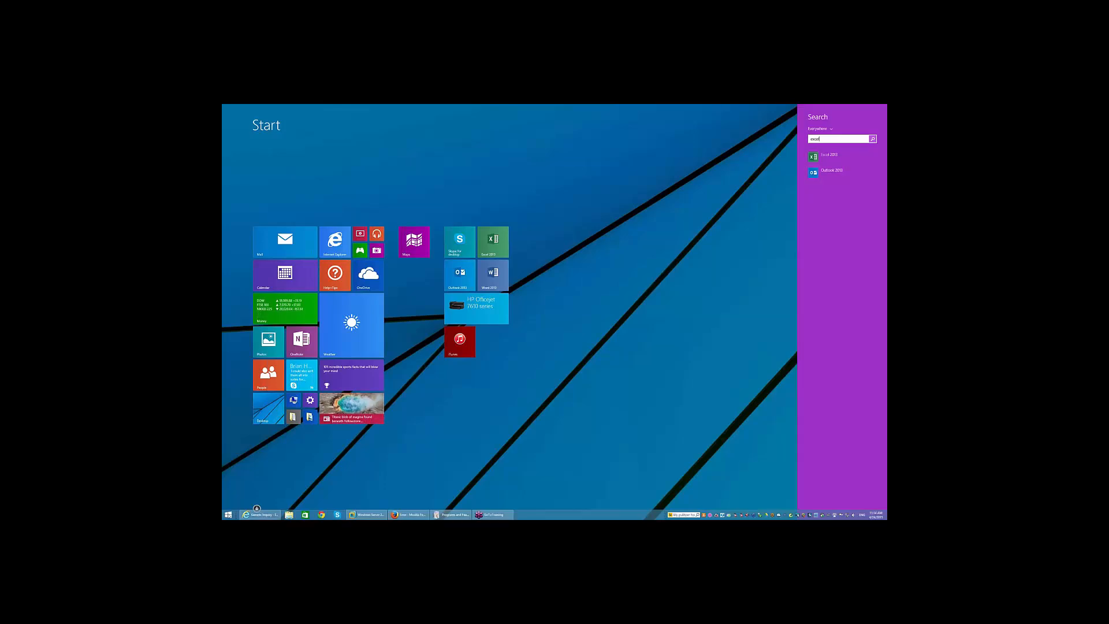
pyautogui.press('Return')
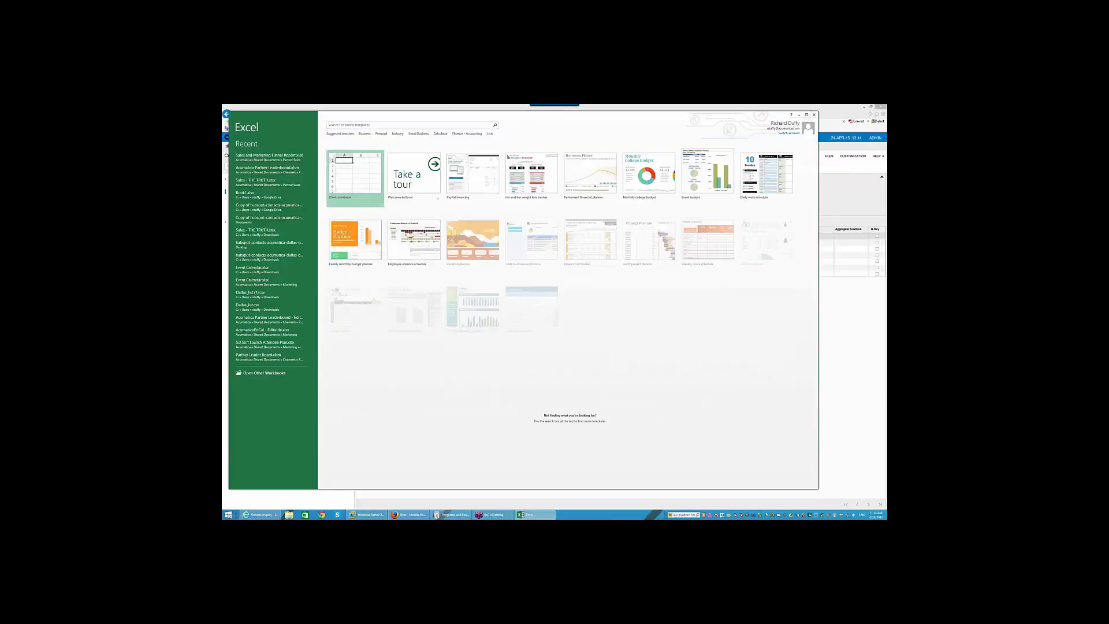
pyautogui.click(354, 173)
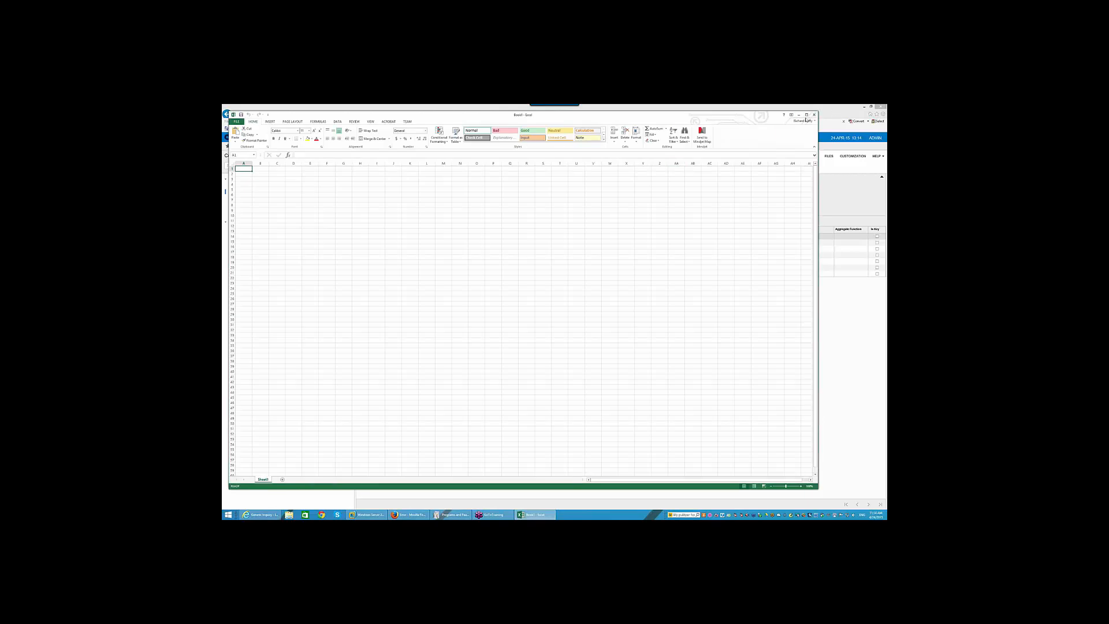
pyautogui.click(806, 115)
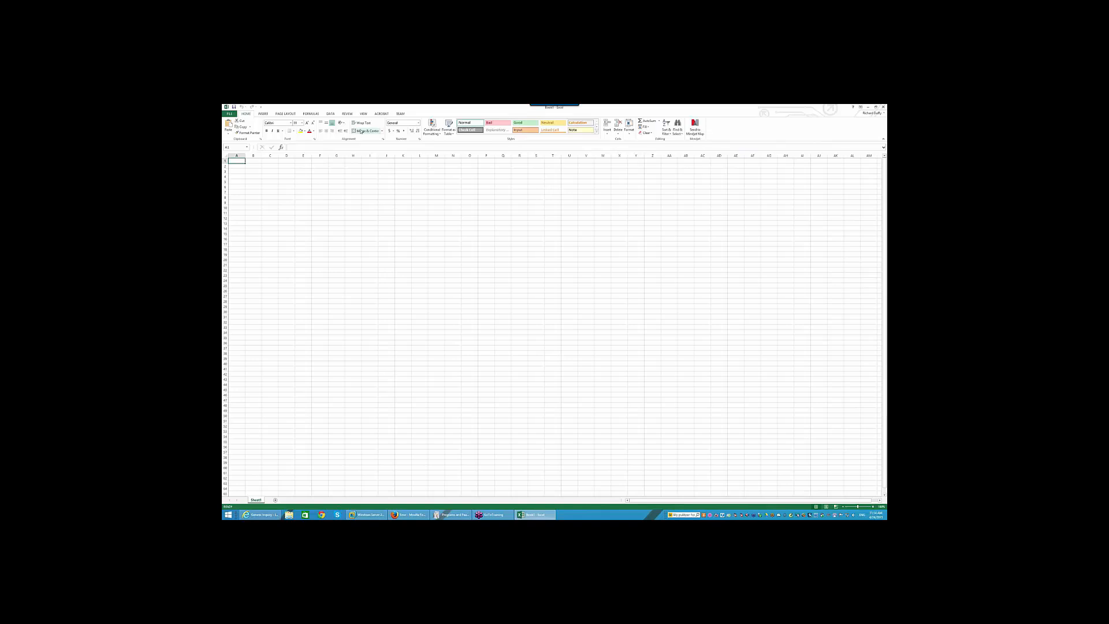
# - Show the DATA ribbon's From Other Sources list of external data options
pyautogui.scroll(-1, 359, 119)
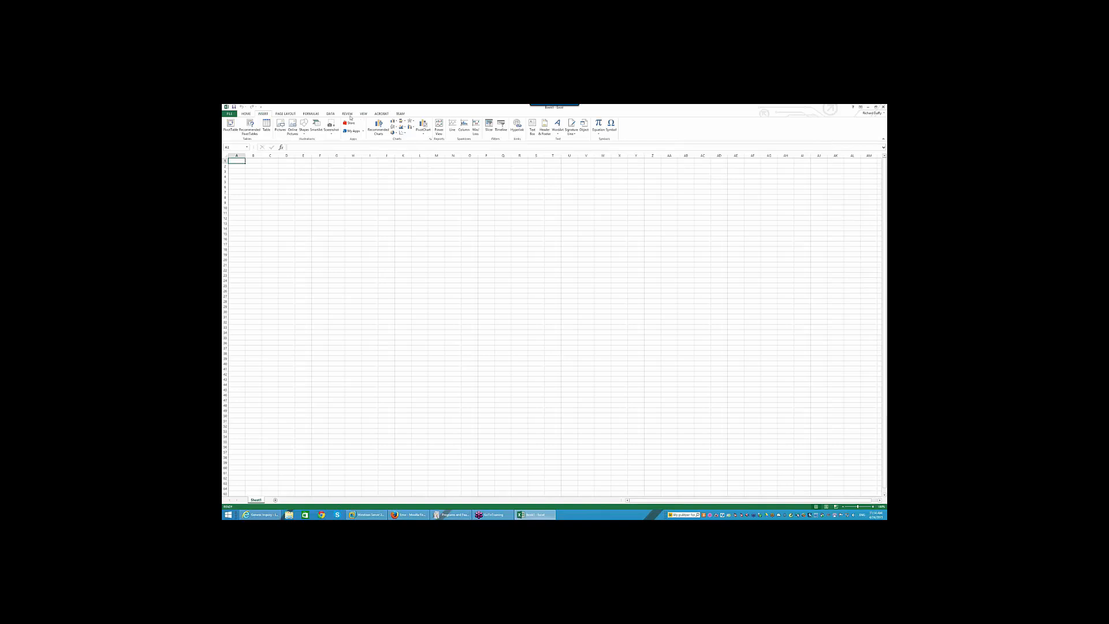
pyautogui.click(330, 114)
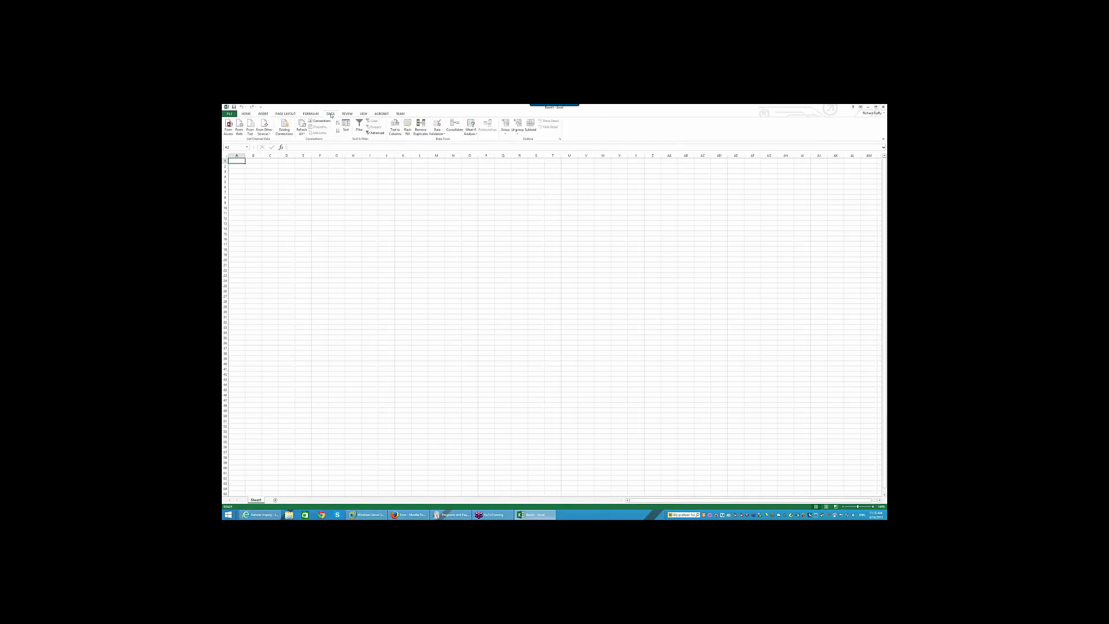
pyautogui.click(265, 129)
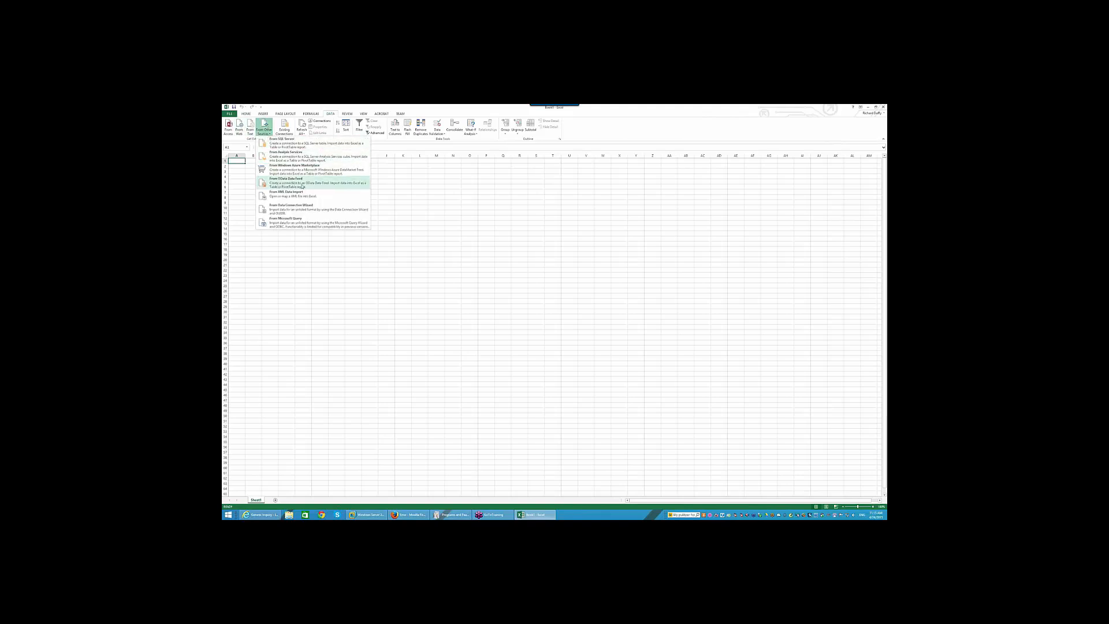
# - Choose From OData Data Feed to start the Data Connection Wizard
pyautogui.click(282, 183)
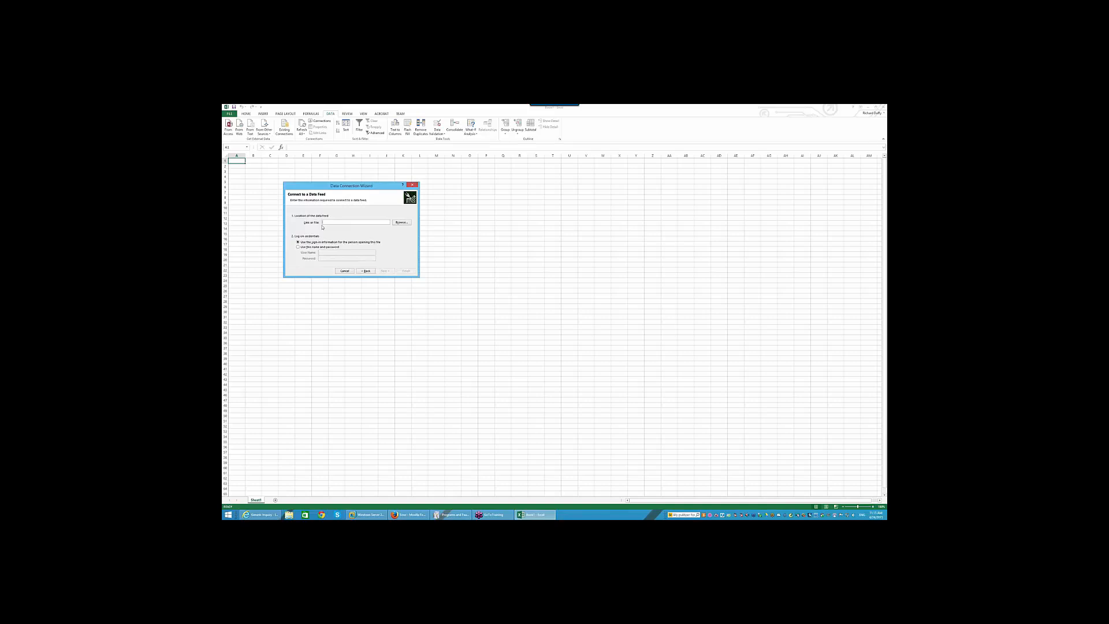
# - Enter the Acumatica feed URL, log on with a specific user name and password, and continue
pyautogui.write('h')
pyautogui.click(306, 247)
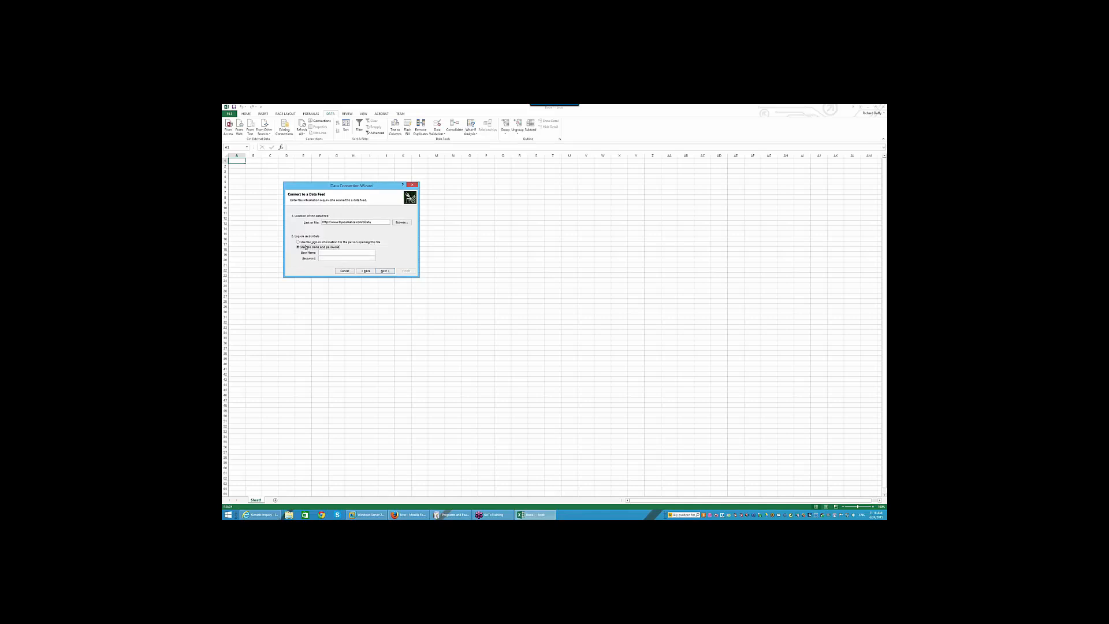
pyautogui.click(328, 251)
pyautogui.click(384, 271)
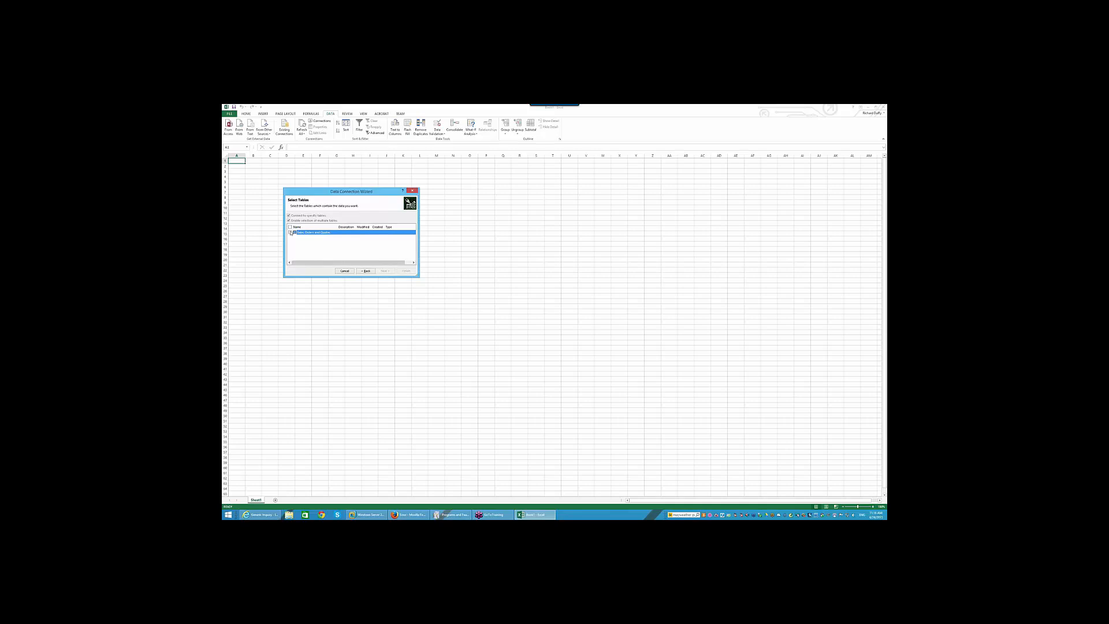
# - Select the Sales Orders and Quotes table and confirm saving the password in the connection file
pyautogui.click(290, 232)
pyautogui.click(383, 271)
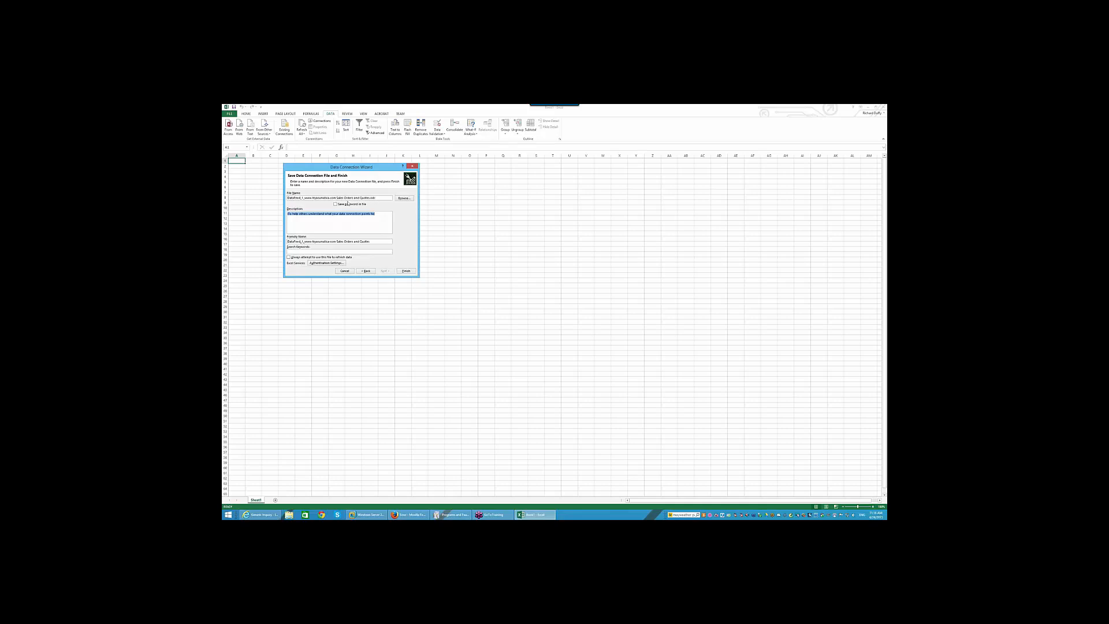
pyautogui.click(341, 205)
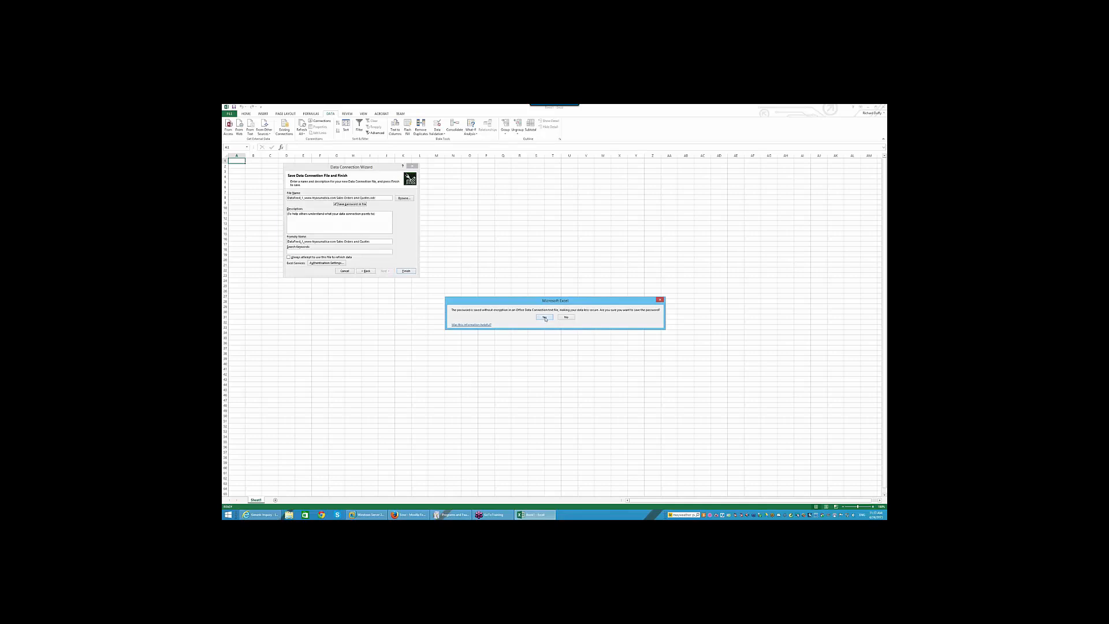
pyautogui.click(544, 317)
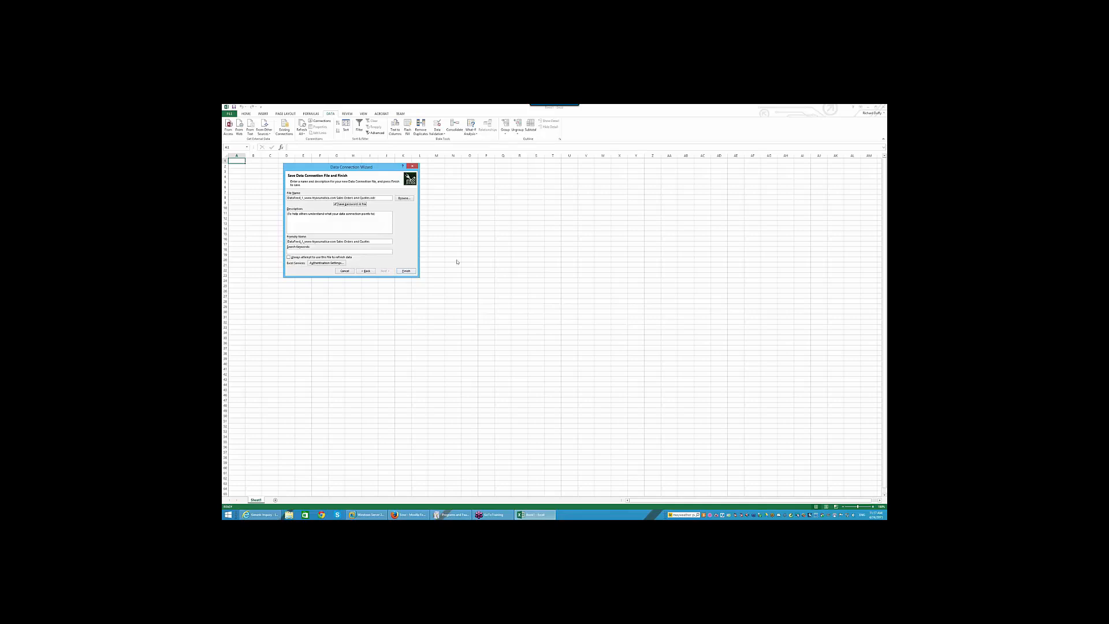
# - Describe the connection as listing all Sales Orders and Quotes, name it 'Sales Orders and Quotes', and always refresh from this file
pyautogui.moveTo(376, 216); pyautogui.dragTo(223, 204)
pyautogui.write('A')
pyautogui.press('Tab')
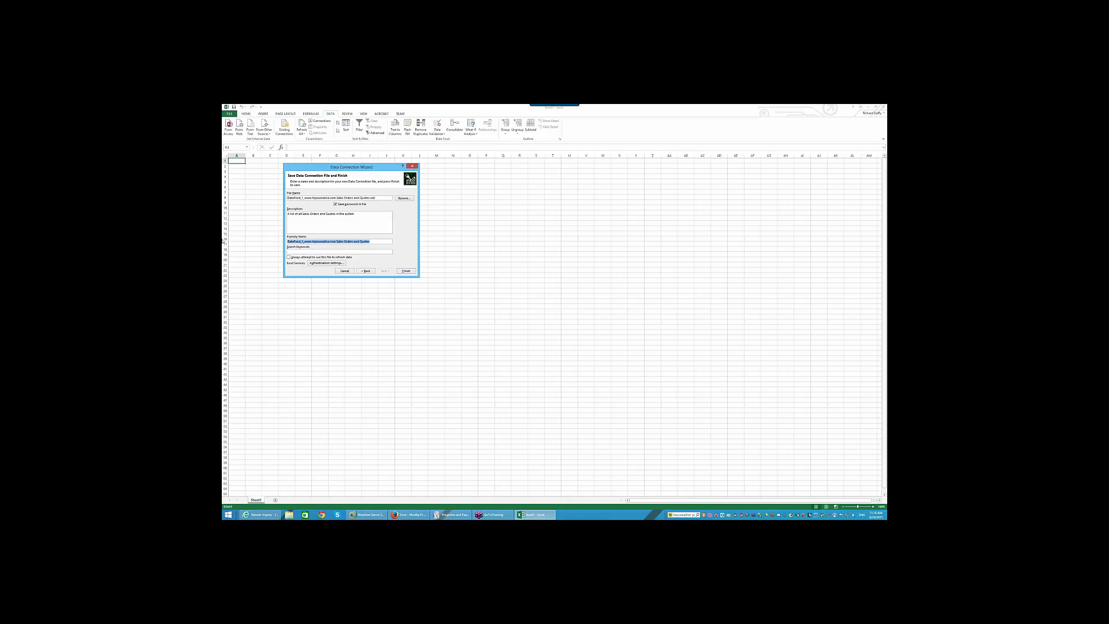
pyautogui.write('S')
pyautogui.click(288, 257)
pyautogui.click(325, 262)
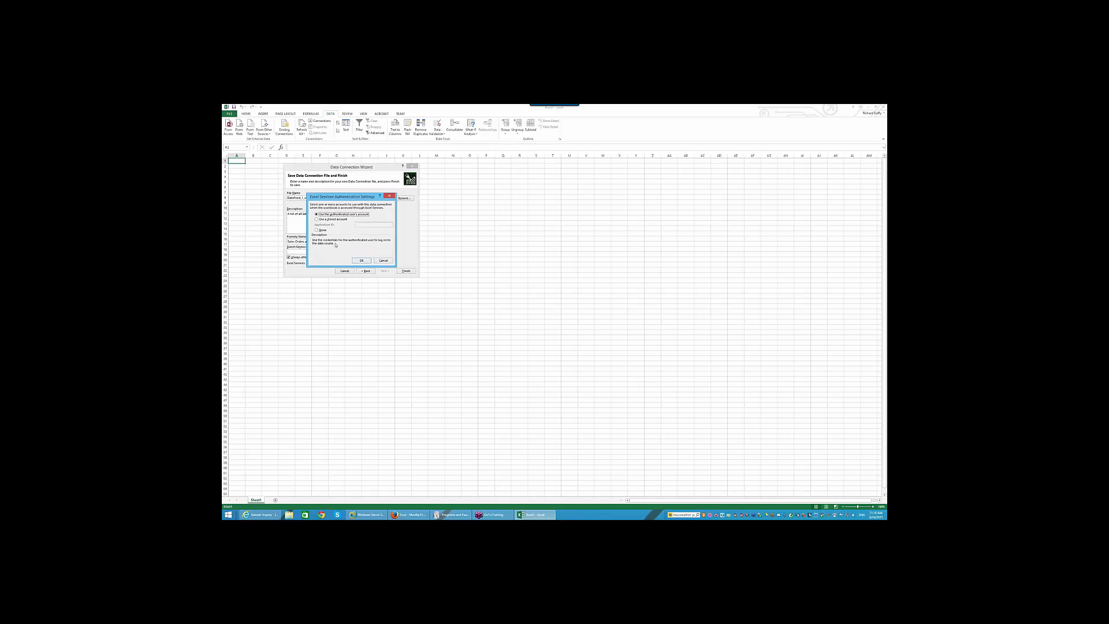
# - Dismiss the Authentication Settings unchanged and finish the Data Connection Wizard
pyautogui.click(383, 260)
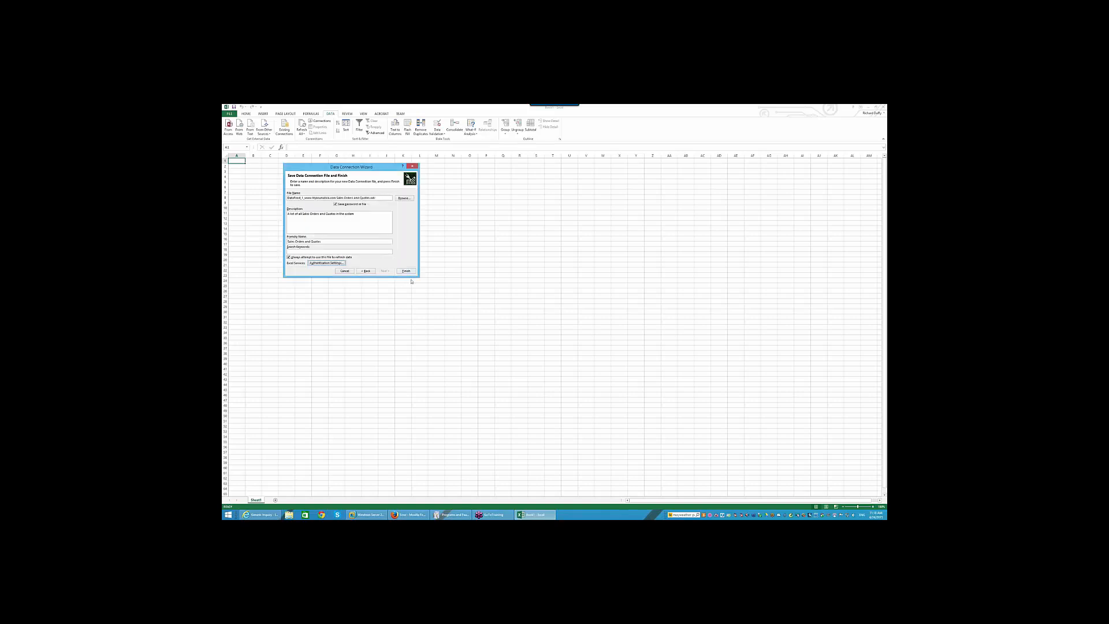
pyautogui.click(403, 271)
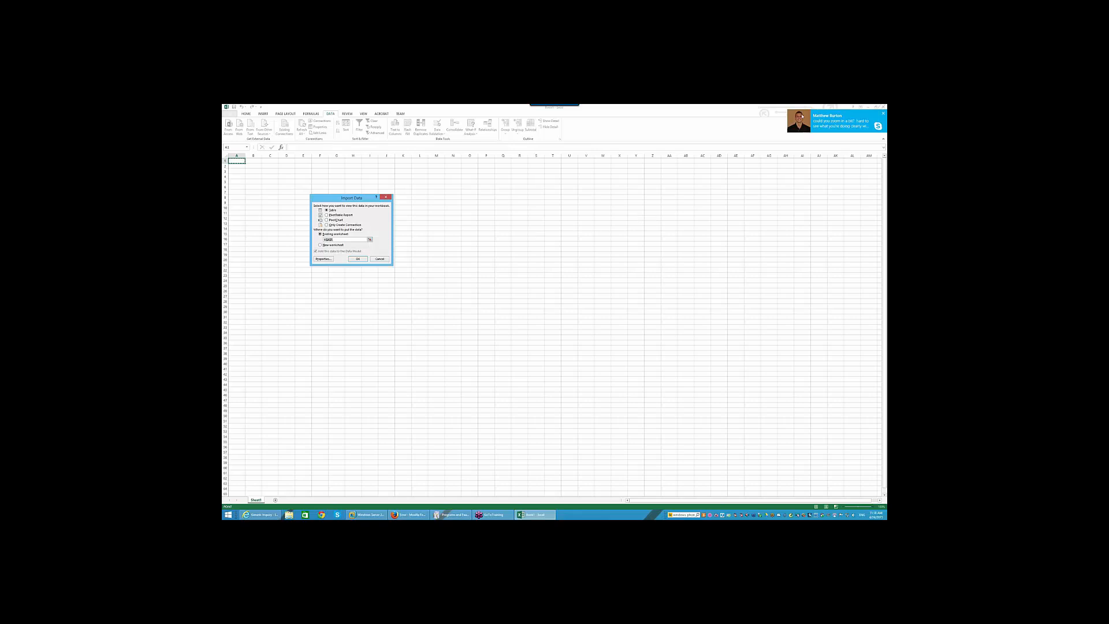
# - Import the feed data as a table on the existing worksheet starting at A1
pyautogui.click(865, 507)
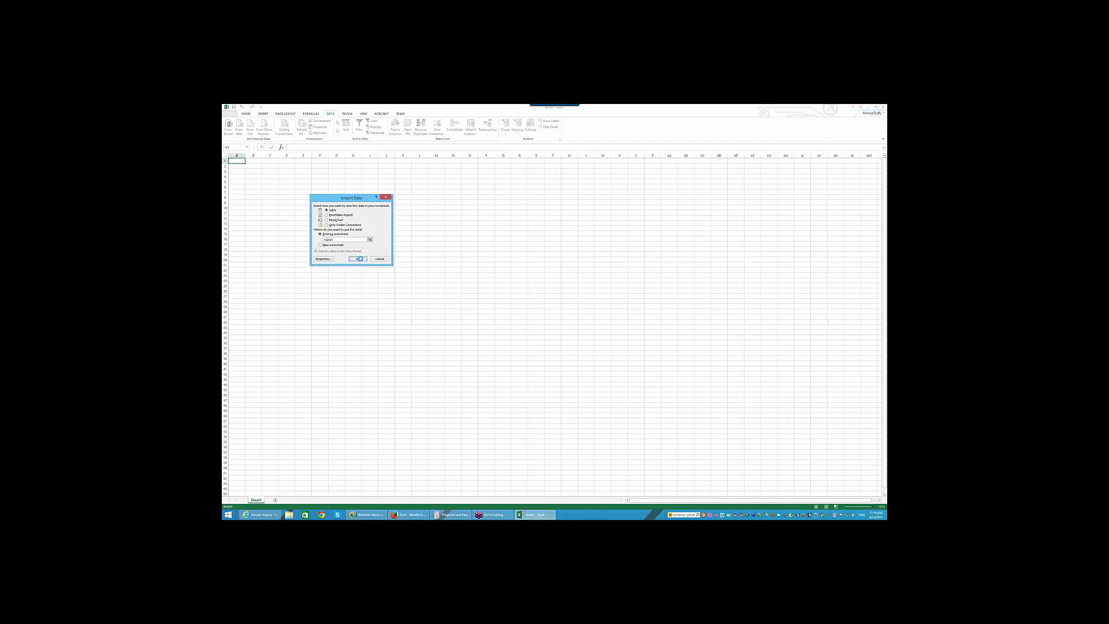
pyautogui.click(358, 258)
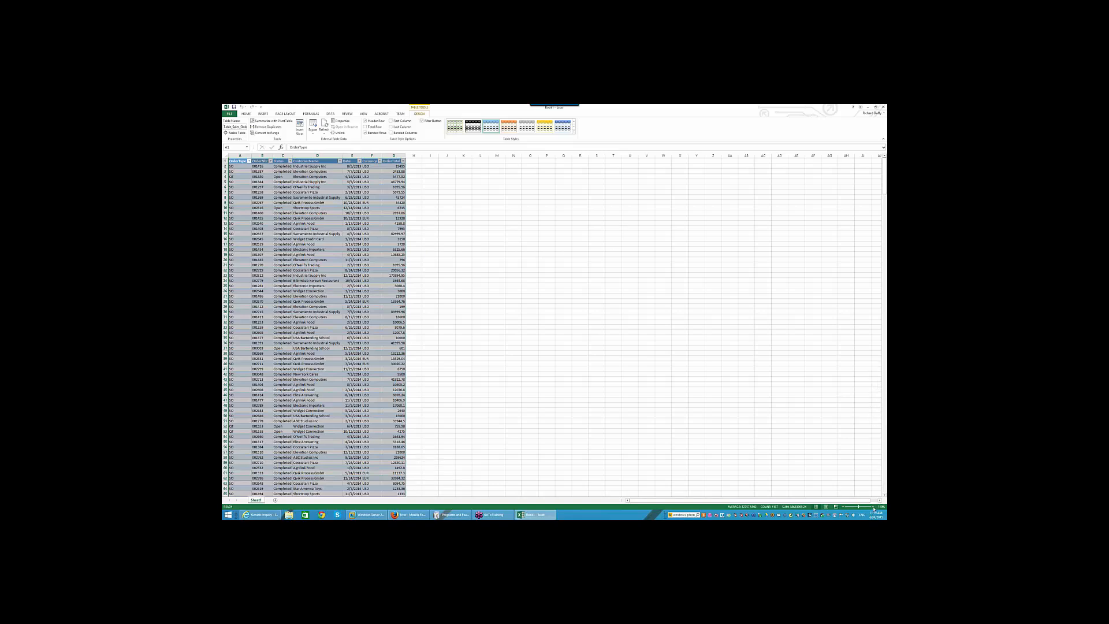
# - Zoom into the sheet and widen column E so every date shows in full
pyautogui.click(874, 508)
pyautogui.click(873, 508)
pyautogui.click(873, 508)
pyautogui.click(873, 507)
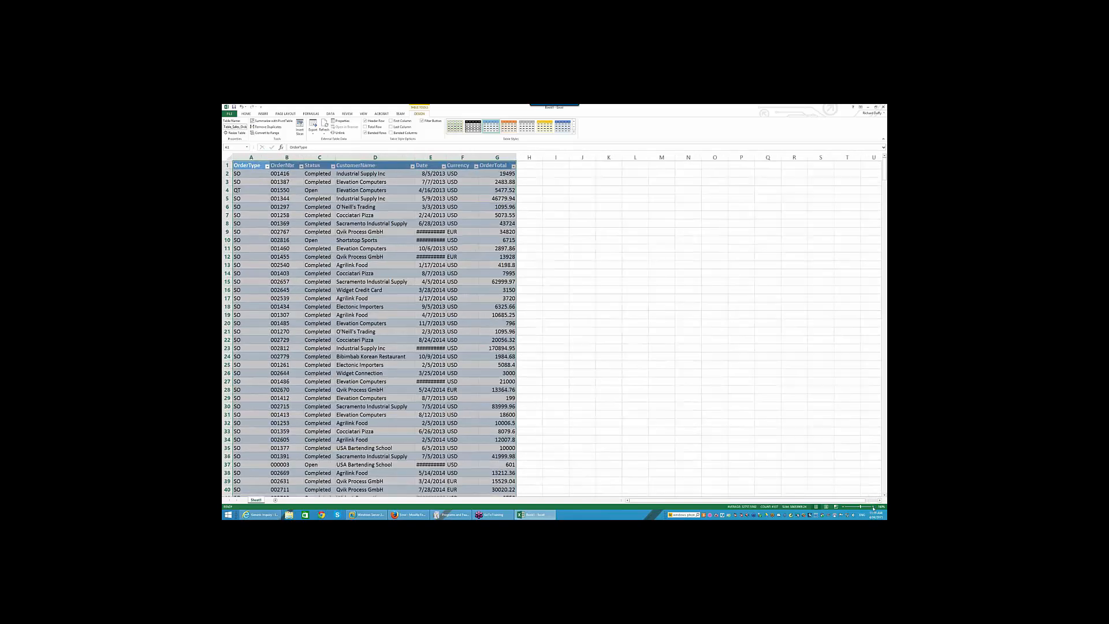
pyautogui.click(874, 508)
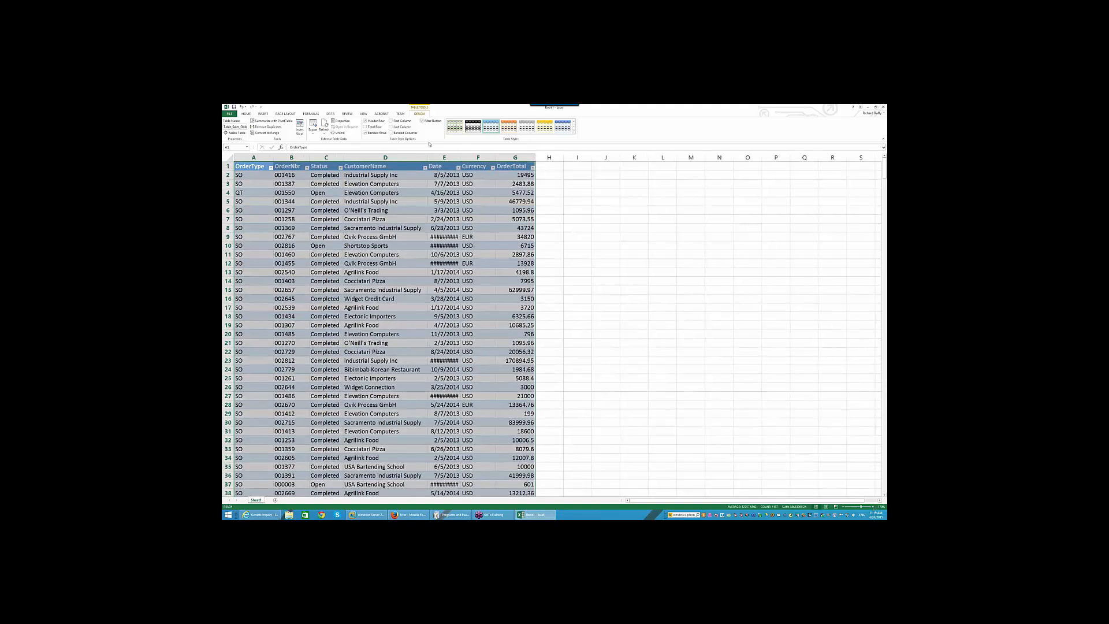
pyautogui.moveTo(461, 158); pyautogui.dragTo(488, 158)
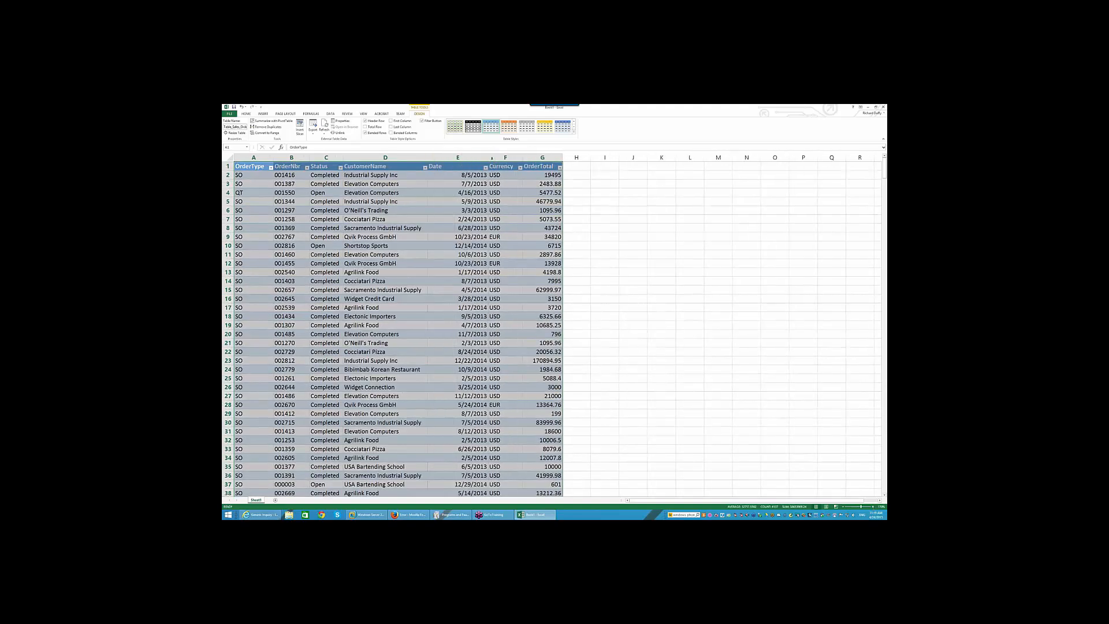
# - Refresh the Sales Orders and Quotes table from the data feed
pyautogui.click(638, 262)
pyautogui.click(407, 202)
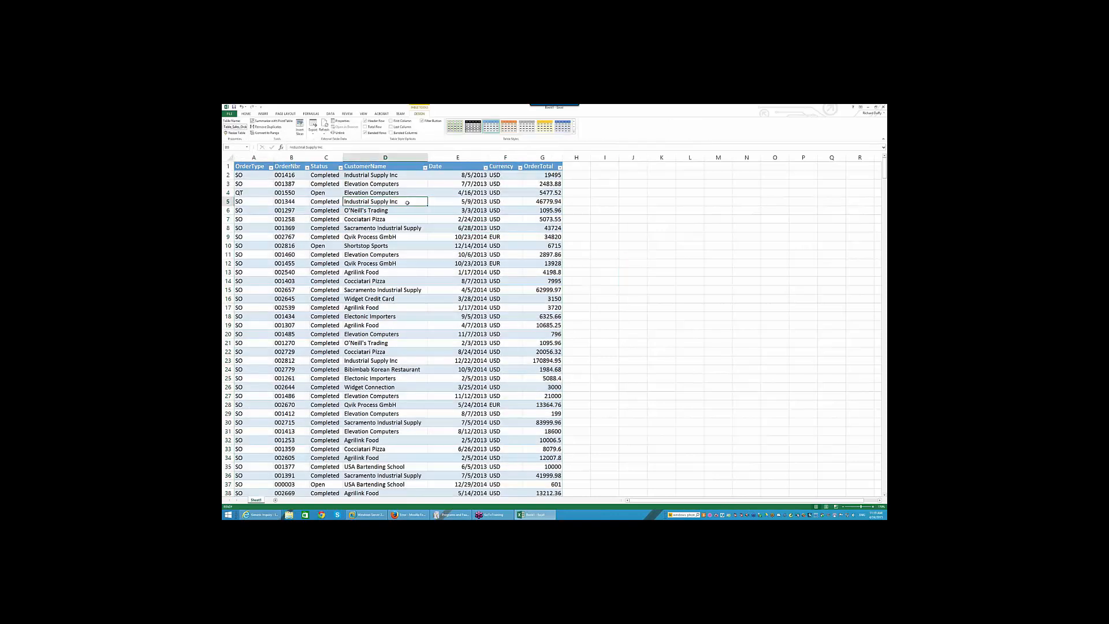
pyautogui.click(324, 124)
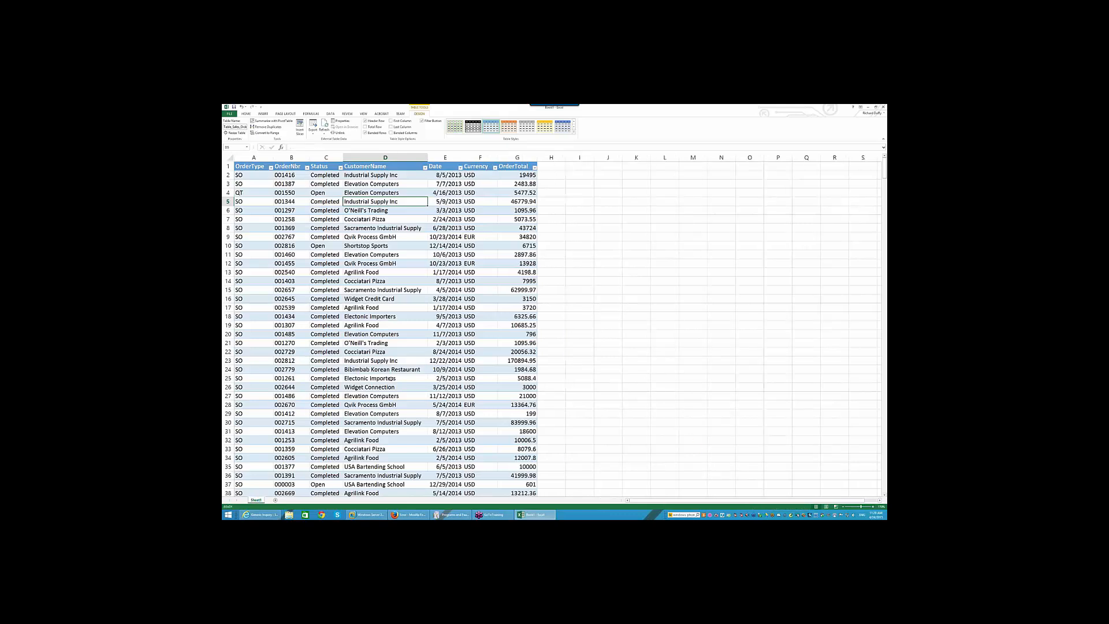
# - Rename the worksheet holding the imported Sales Orders and Quotes table
pyautogui.doubleClick(257, 500)
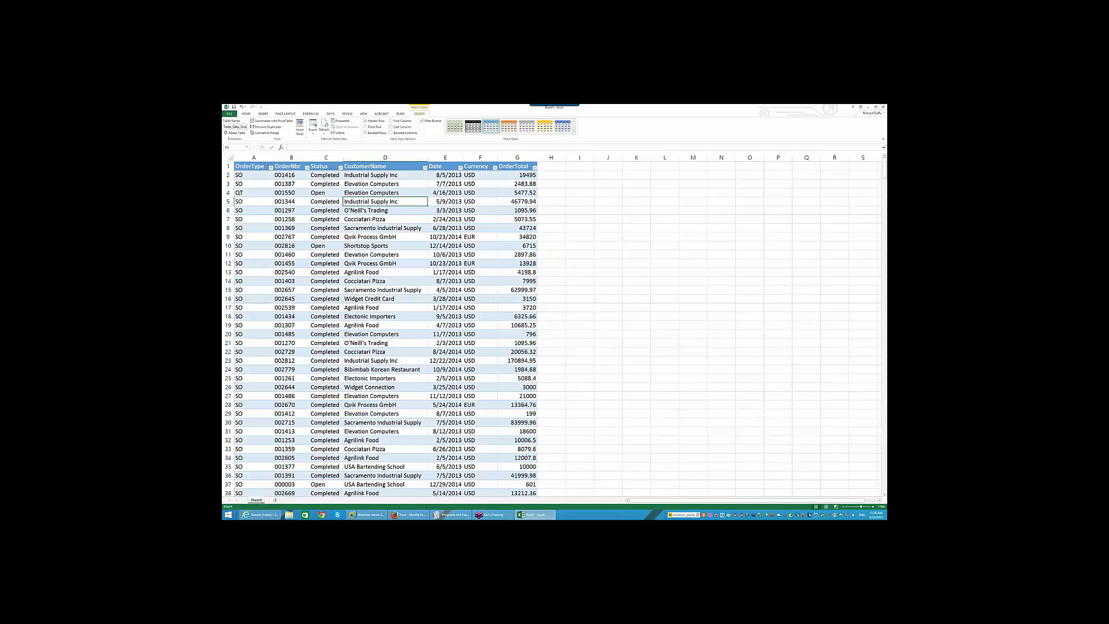
pyautogui.write('Or')
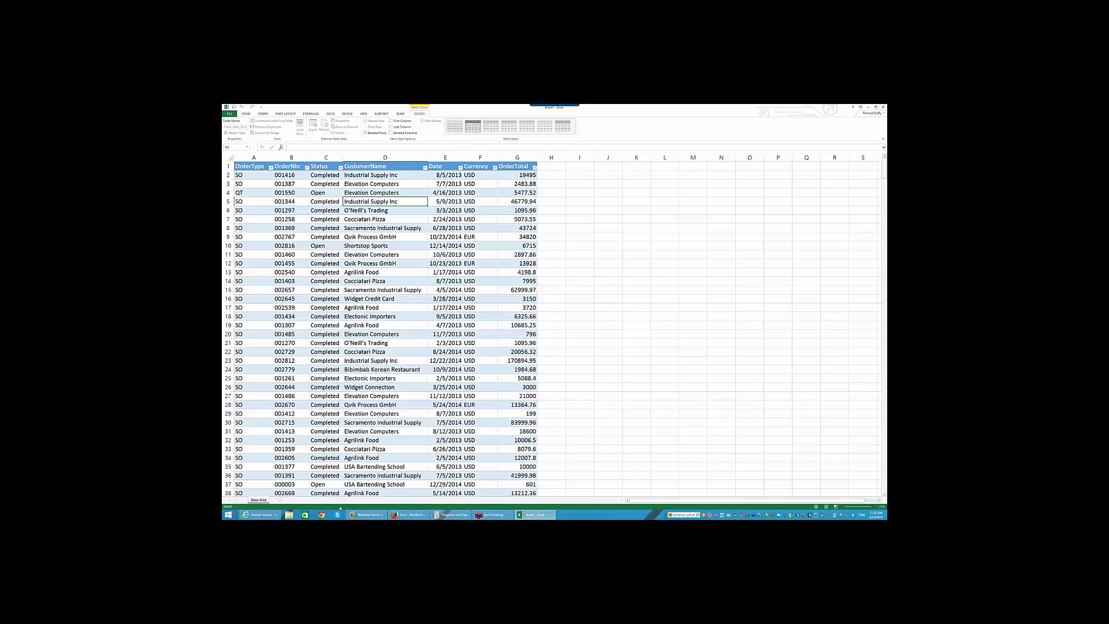
pyautogui.click(595, 481)
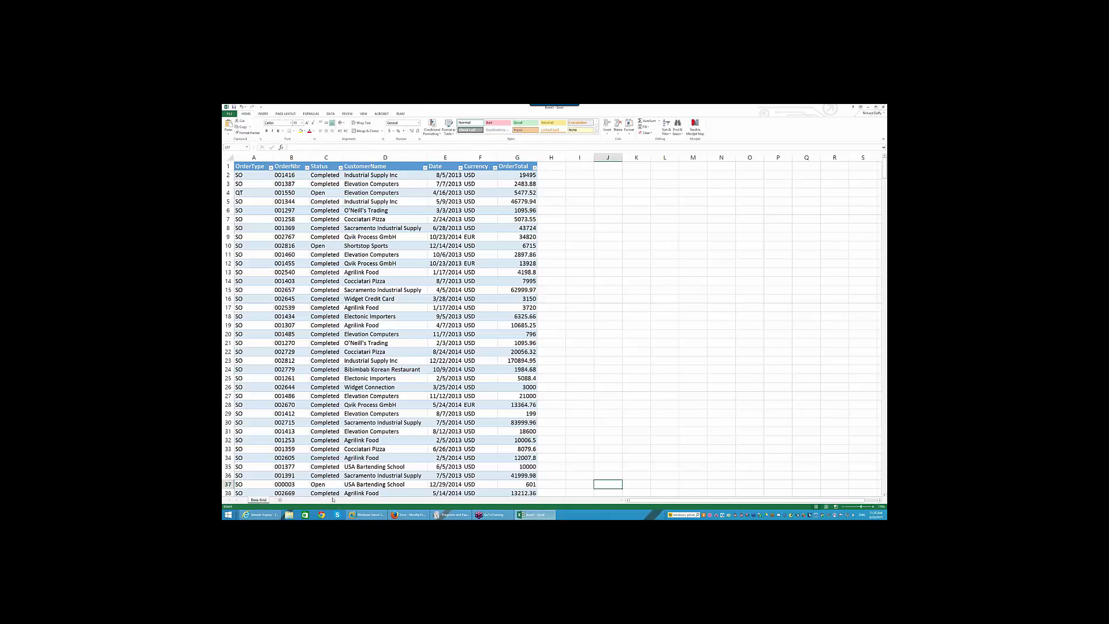
# - Add a blank Sheet2 and list the workbook's existing data connections
pyautogui.click(280, 500)
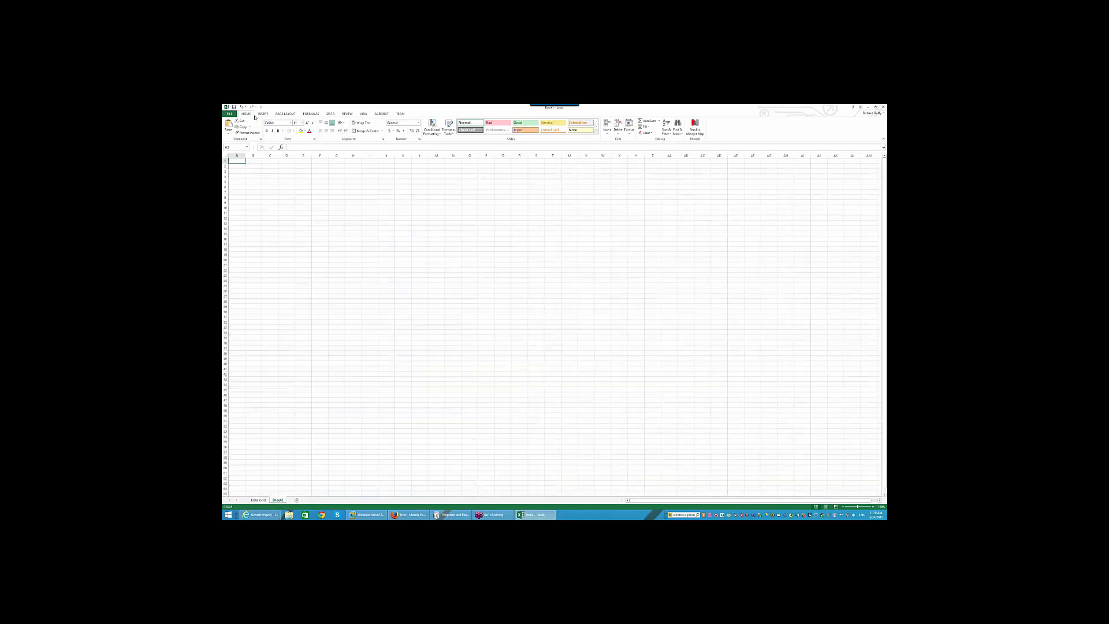
pyautogui.click(330, 114)
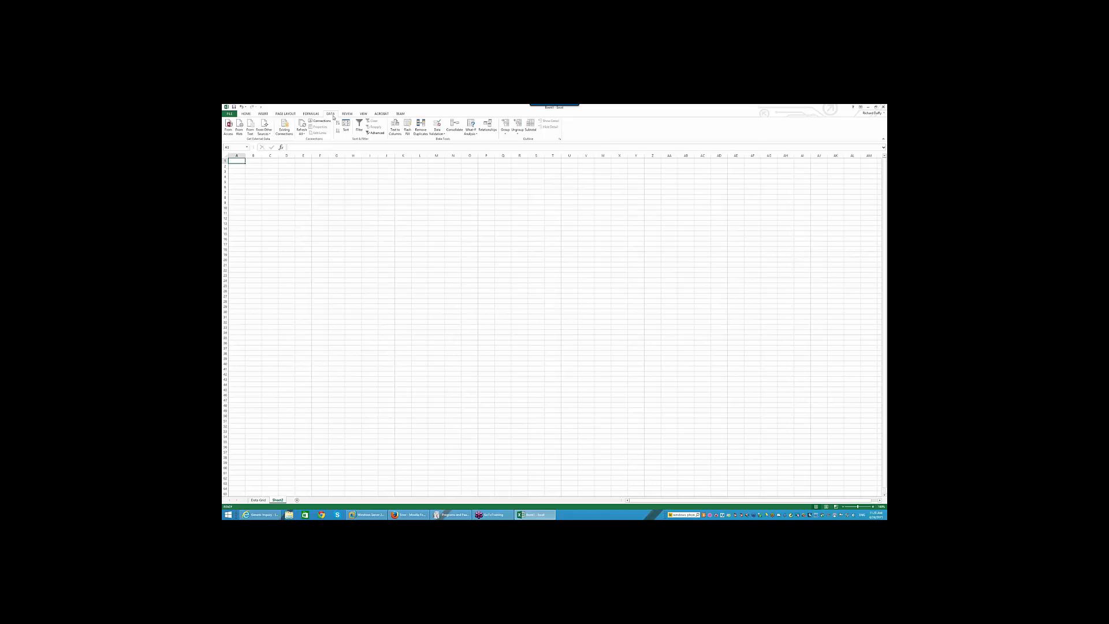
pyautogui.click(285, 129)
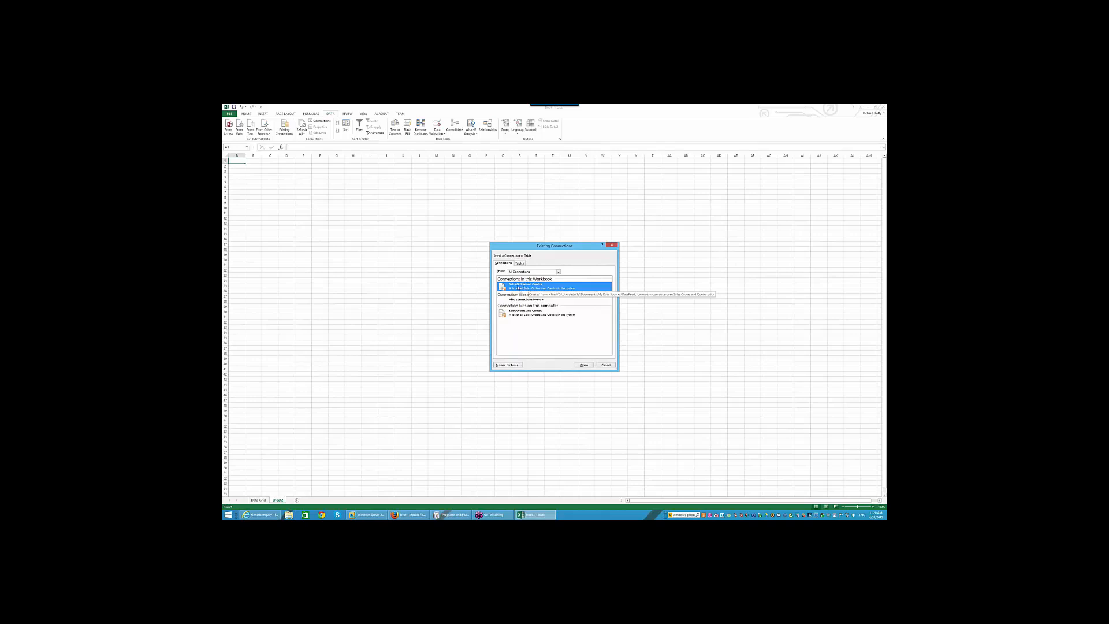
# - Pick Table_Sales_Orders_and_Quotes from the Tables list and open it for import
pyautogui.click(520, 264)
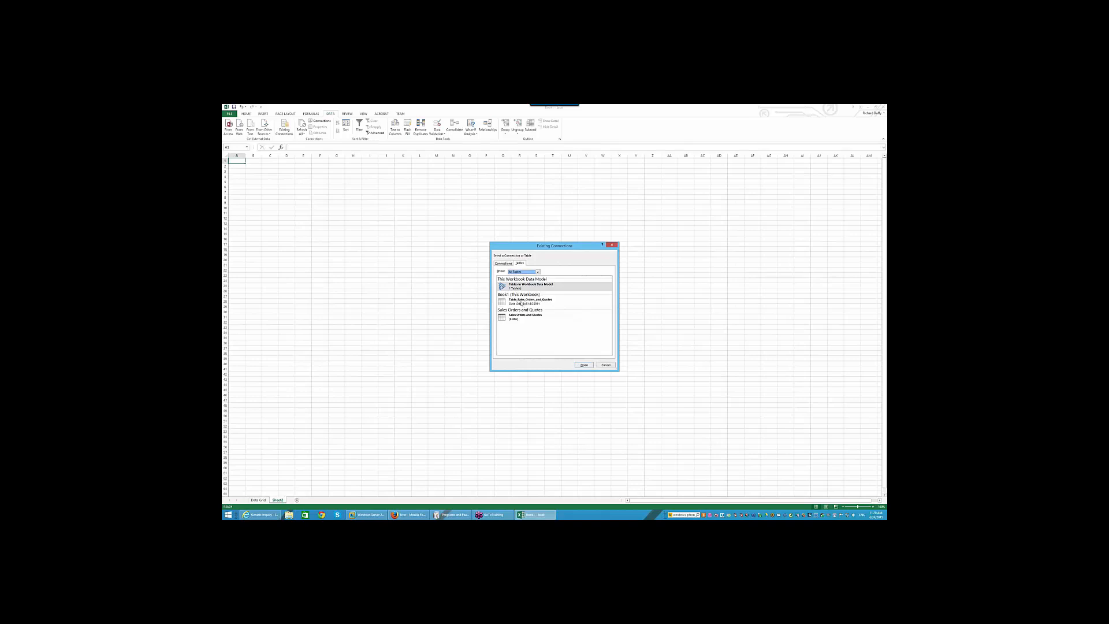
pyautogui.click(521, 303)
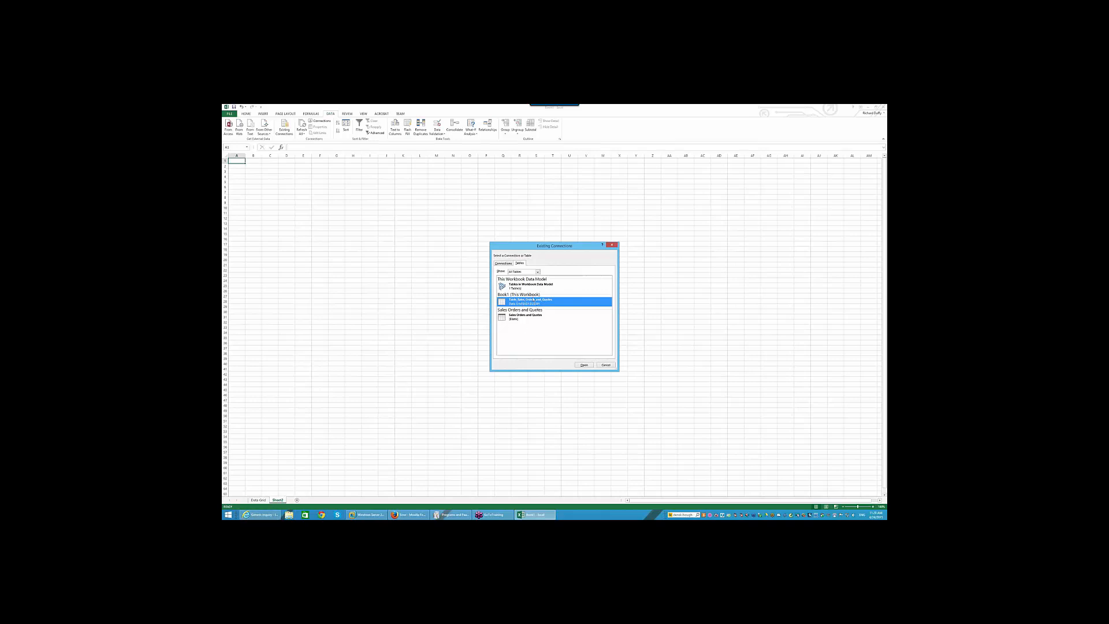
pyautogui.click(583, 365)
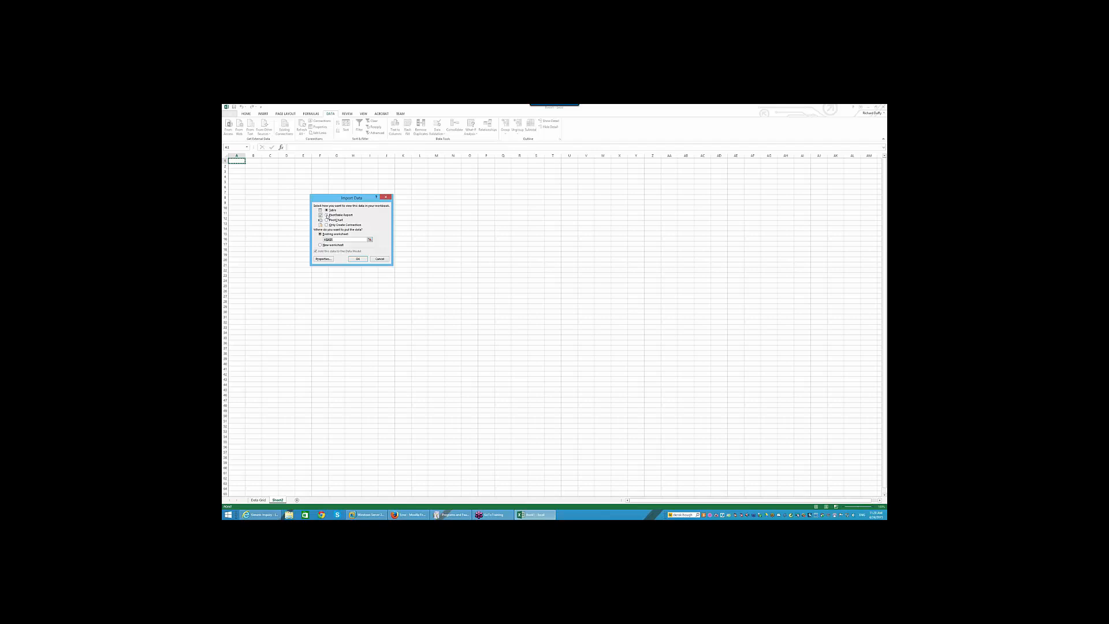
# - Import the table as a PivotChart and move Chart 1 to columns F–L near the top
pyautogui.click(331, 222)
pyautogui.click(364, 259)
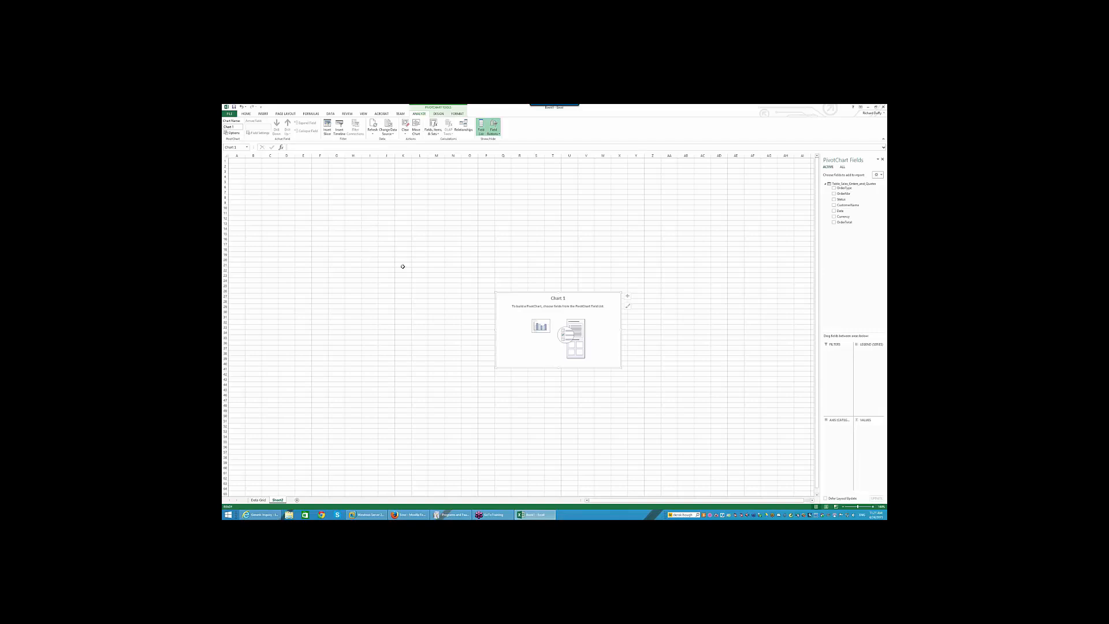
pyautogui.moveTo(525, 296); pyautogui.dragTo(305, 179)
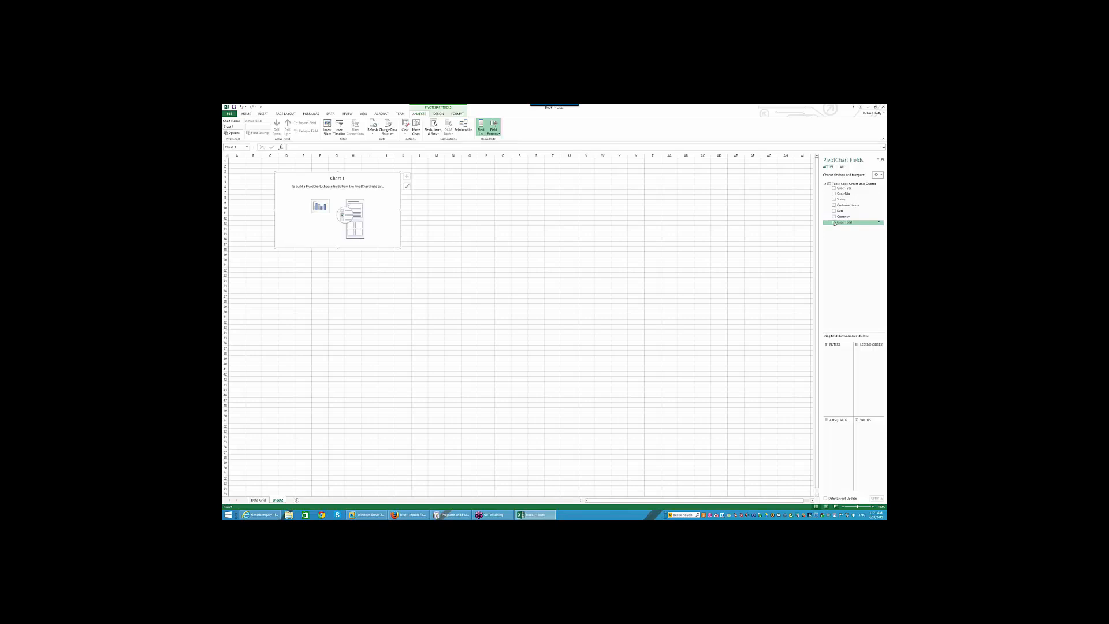
# - Add OrderTotal so the PivotChart plots Sum of OrderTotal as one Total column
pyautogui.click(834, 222)
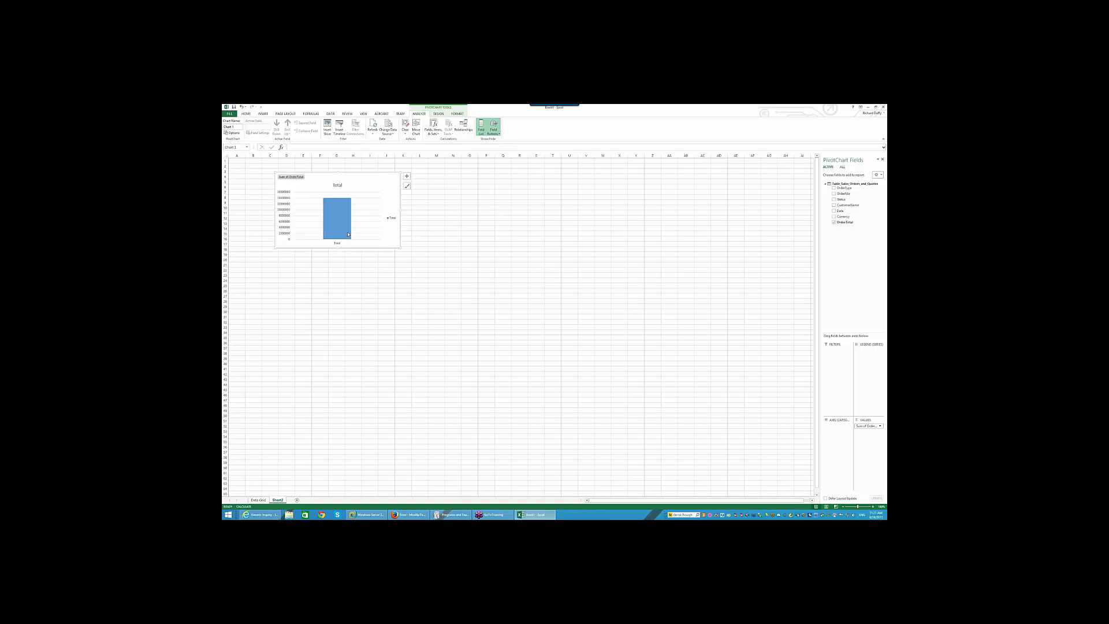
pyautogui.moveTo(342, 216)
# - Minimize Excel and the browser, then show the Screen Resolution settings' resolution list
pyautogui.click(868, 107)
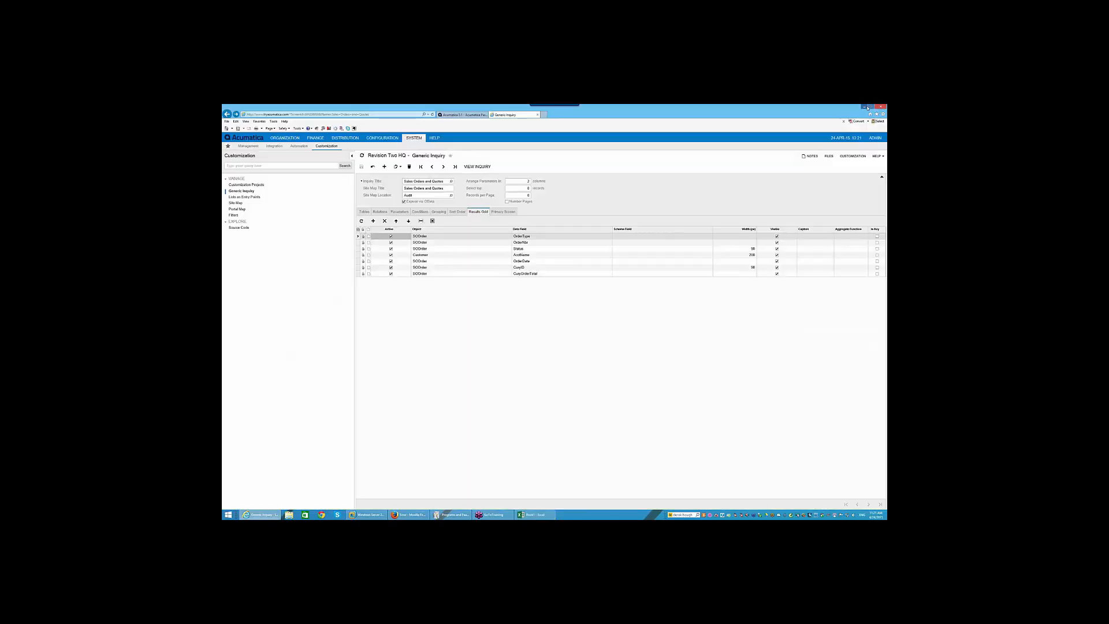
pyautogui.click(870, 107)
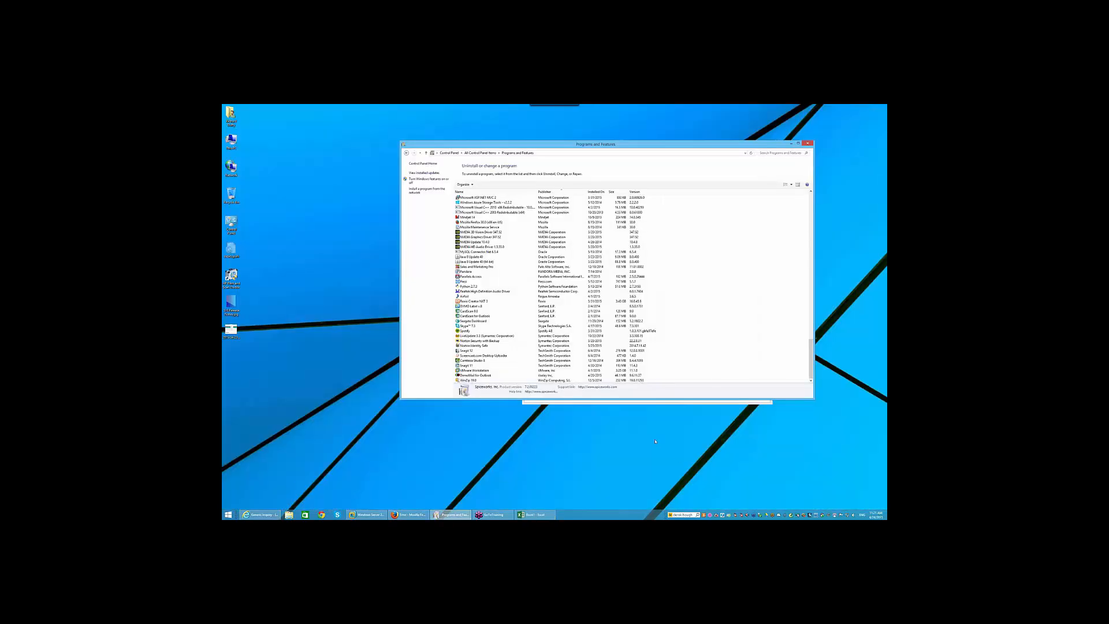
pyautogui.rightClick(655, 441)
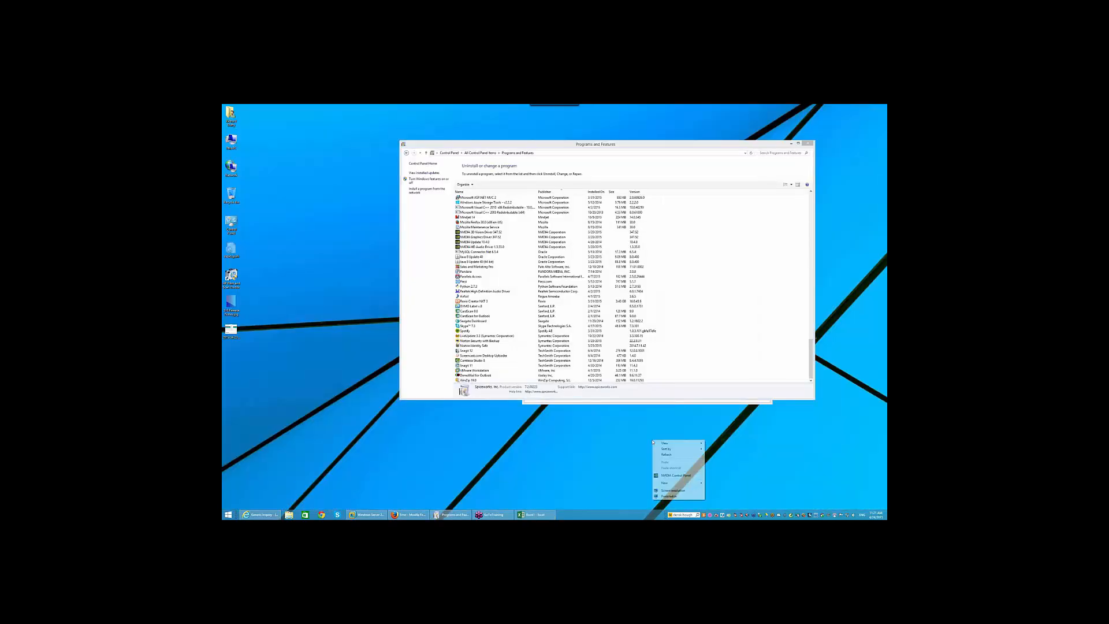
pyautogui.click(683, 491)
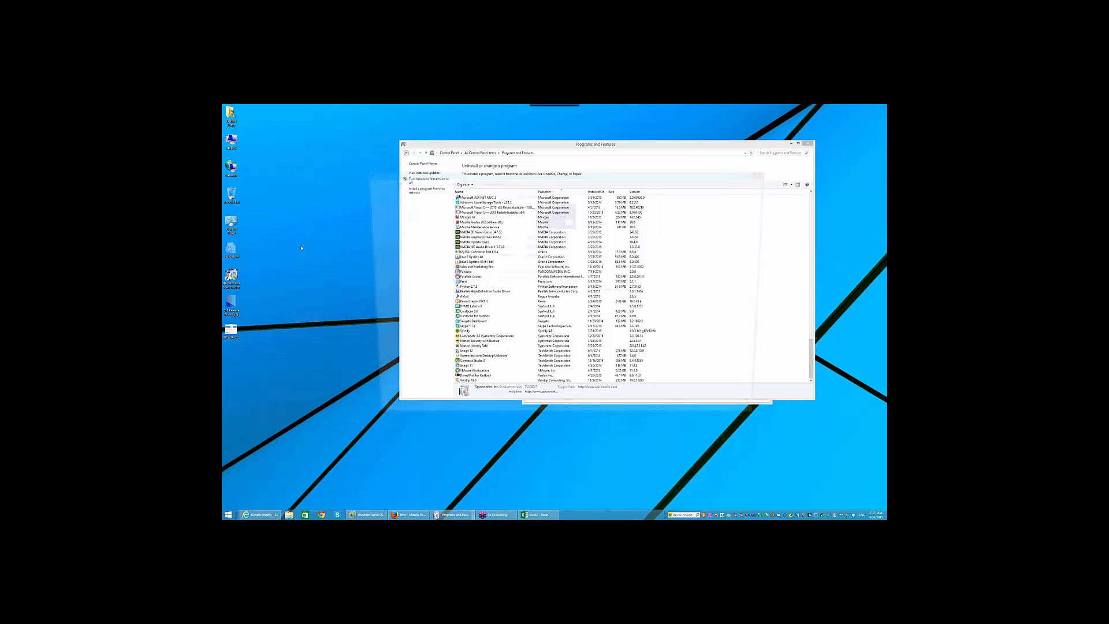
pyautogui.click(567, 247)
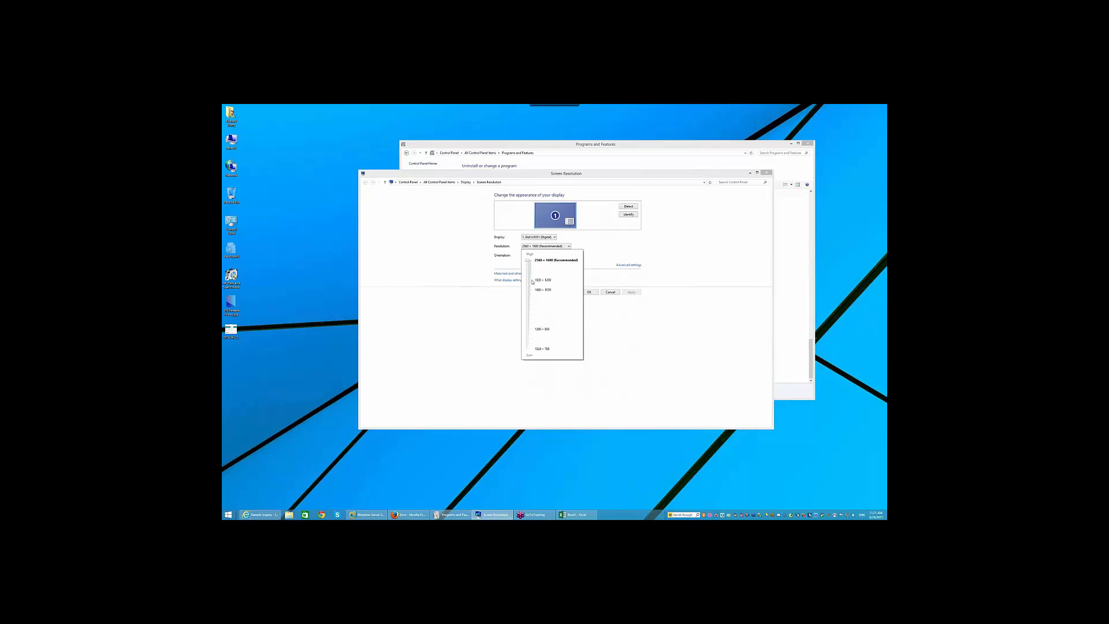
# - Change the display resolution to 1920 x 1200 and keep the new setting
pyautogui.click(529, 281)
pyautogui.click(552, 372)
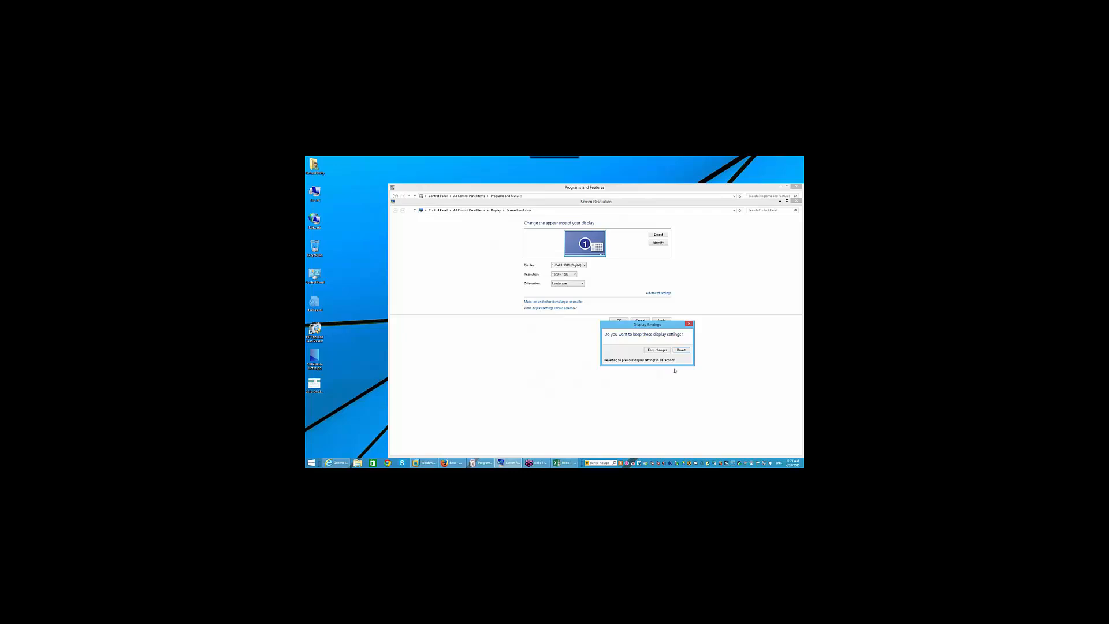
pyautogui.click(658, 350)
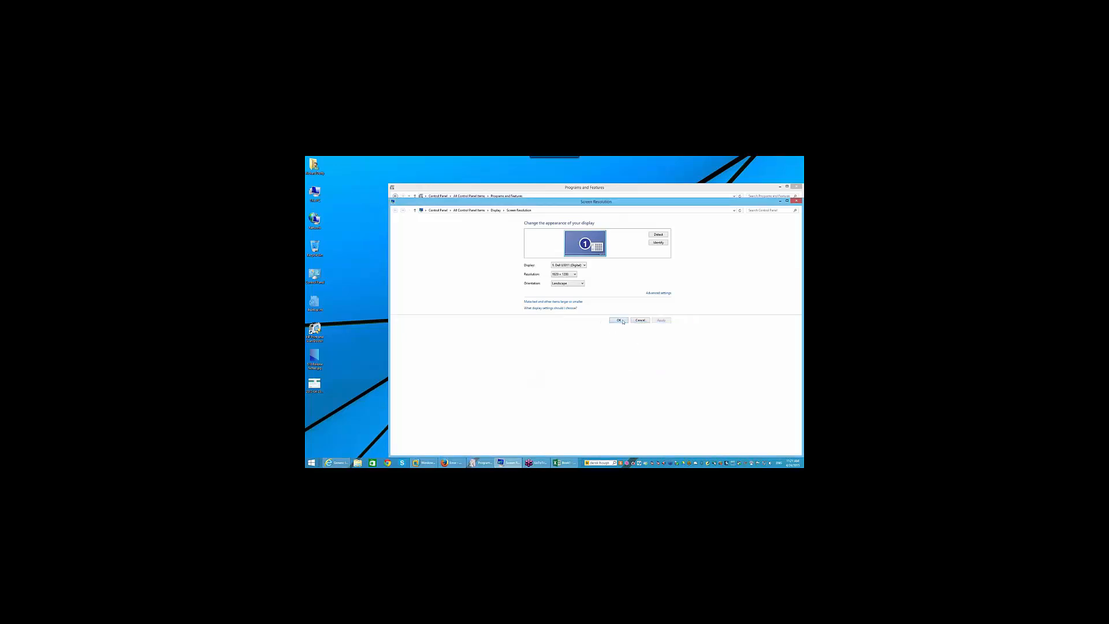
pyautogui.click(619, 320)
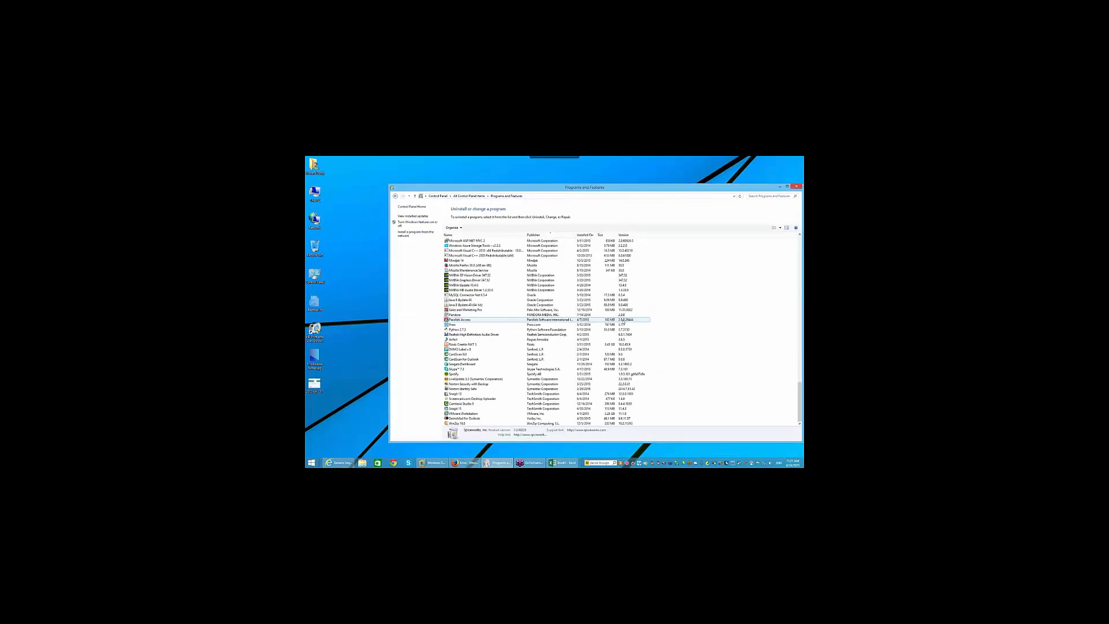
# - Close Programs and Features, the Firefox error window and the Advisor dialog, restoring Excel
pyautogui.click(794, 187)
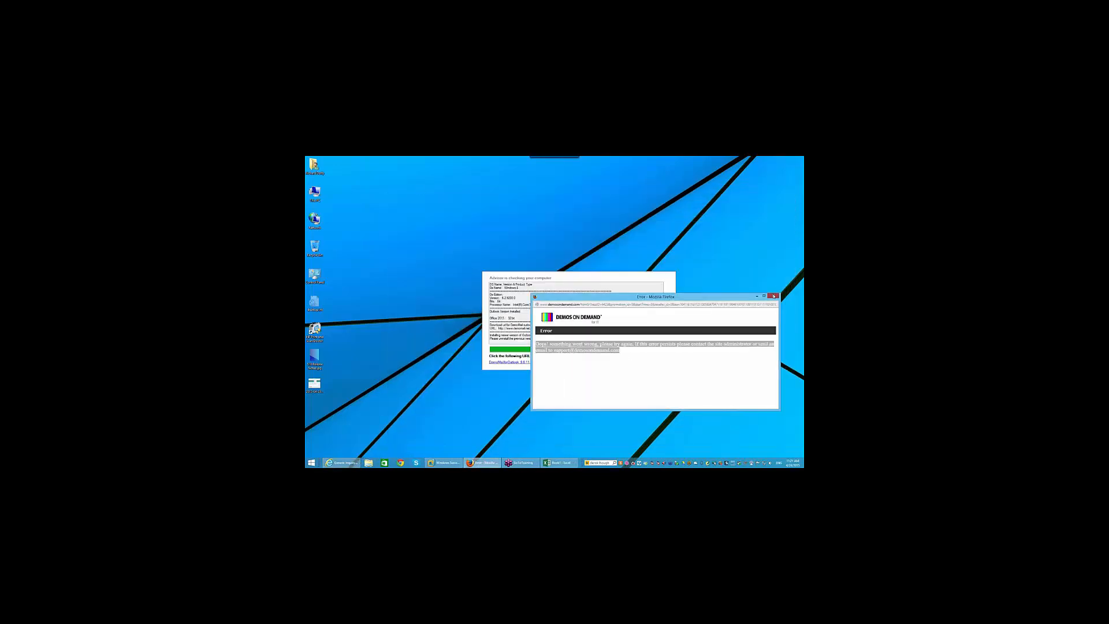
pyautogui.click(773, 296)
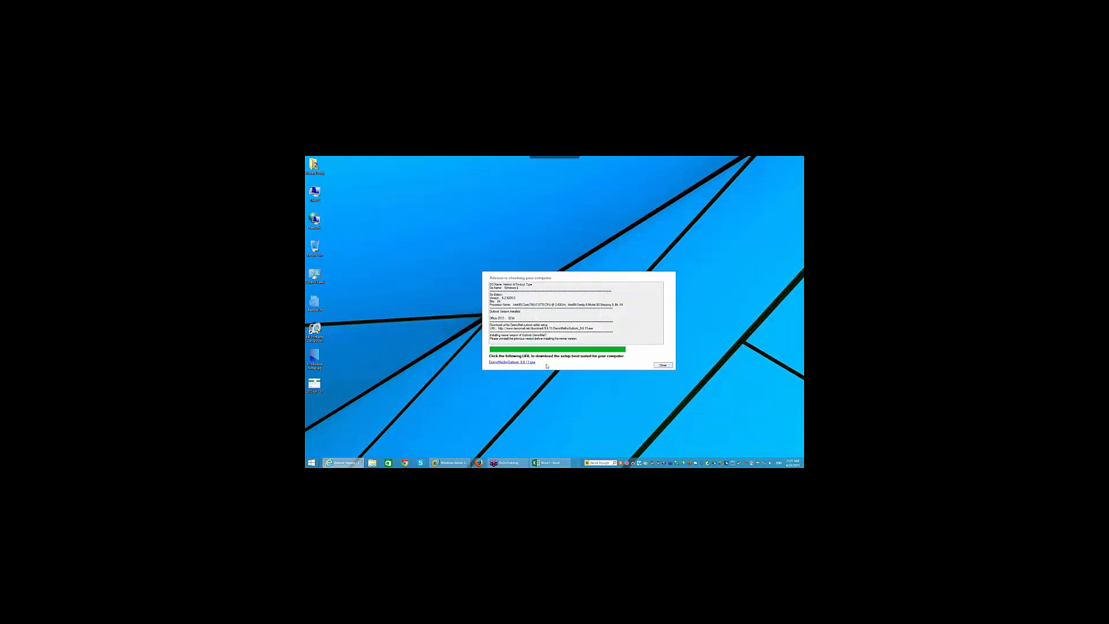
pyautogui.click(664, 365)
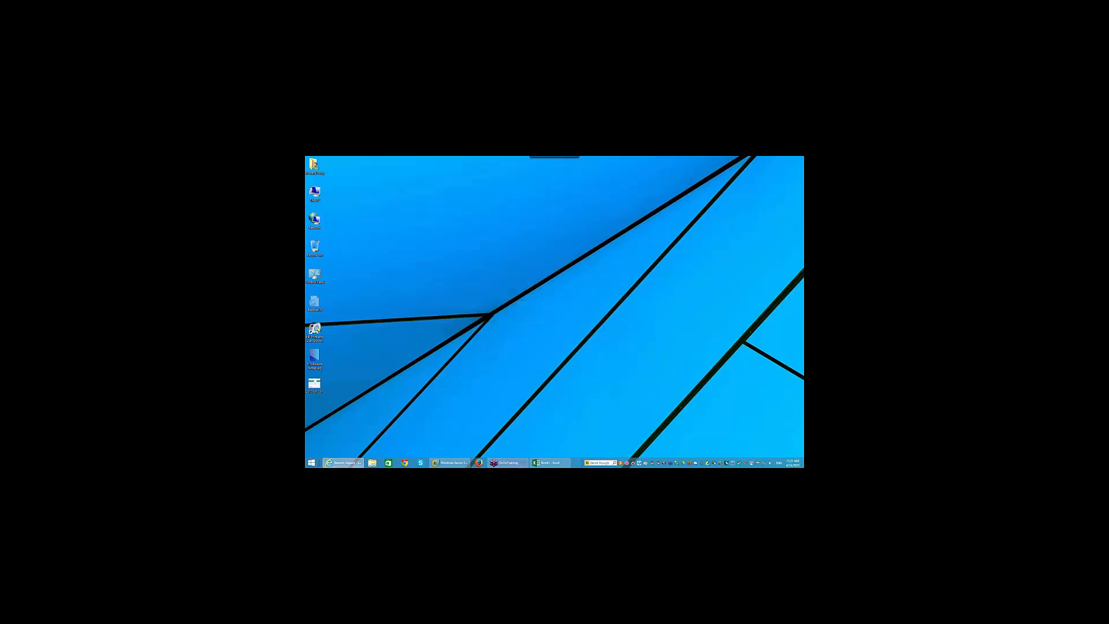
pyautogui.click(549, 463)
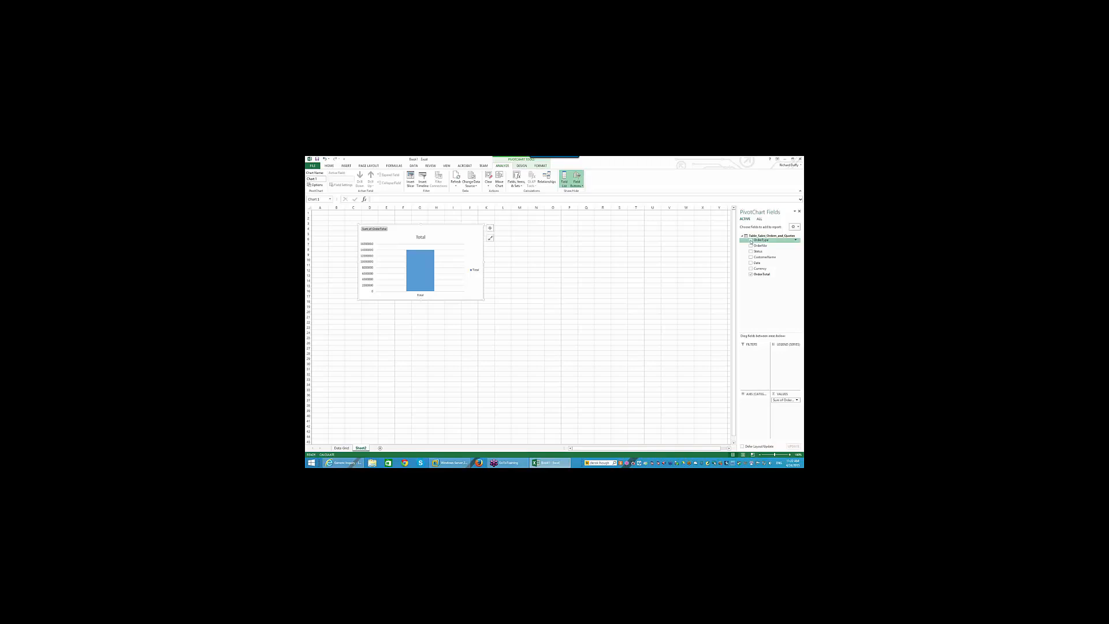
# - Move OrderType into the chart's legend so QT and SO OrderTotals appear as separate series
pyautogui.click(751, 240)
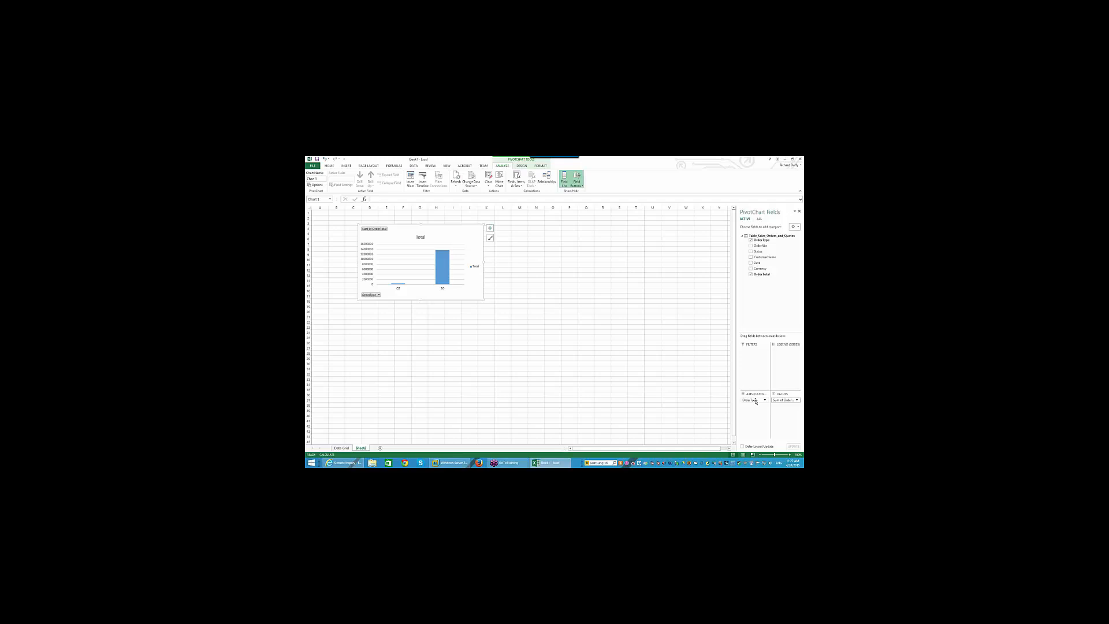
pyautogui.moveTo(755, 400); pyautogui.dragTo(779, 363)
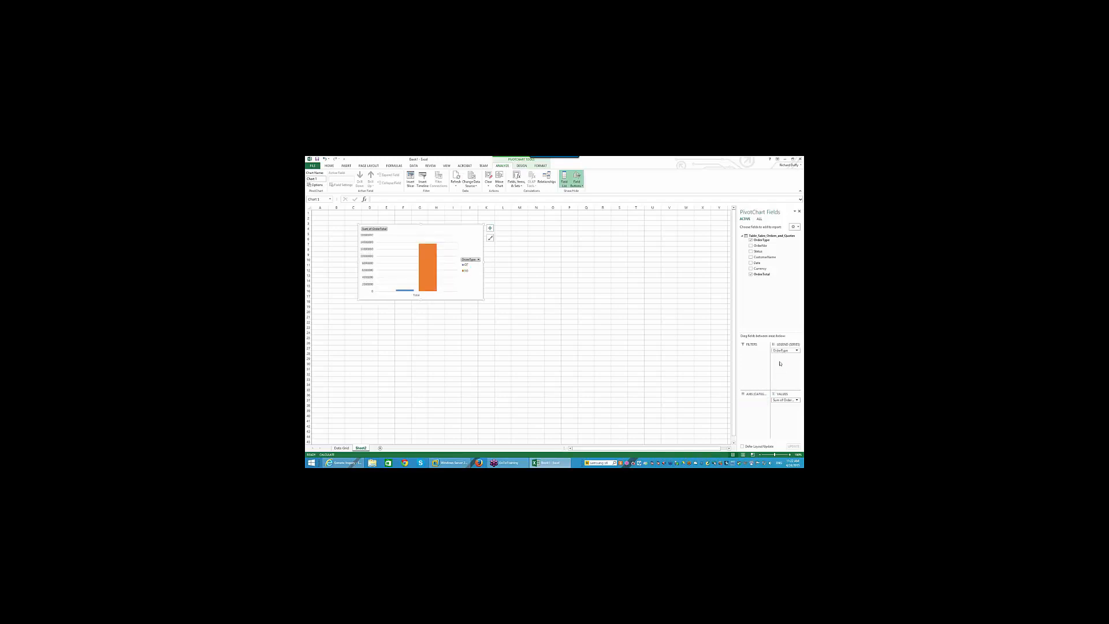
pyautogui.click(478, 259)
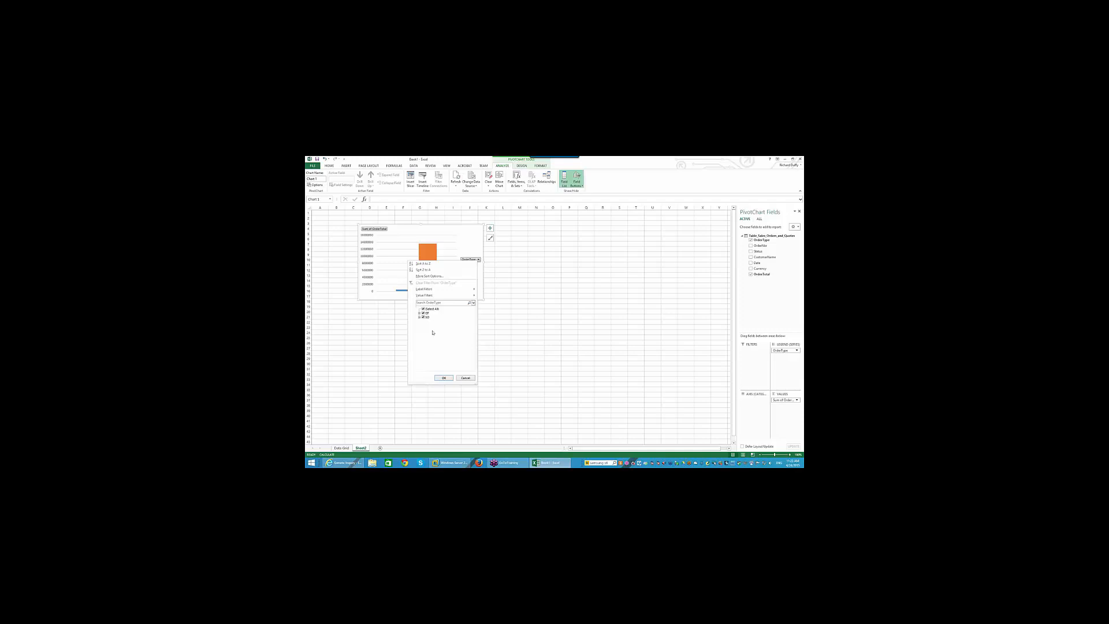
pyautogui.click(443, 378)
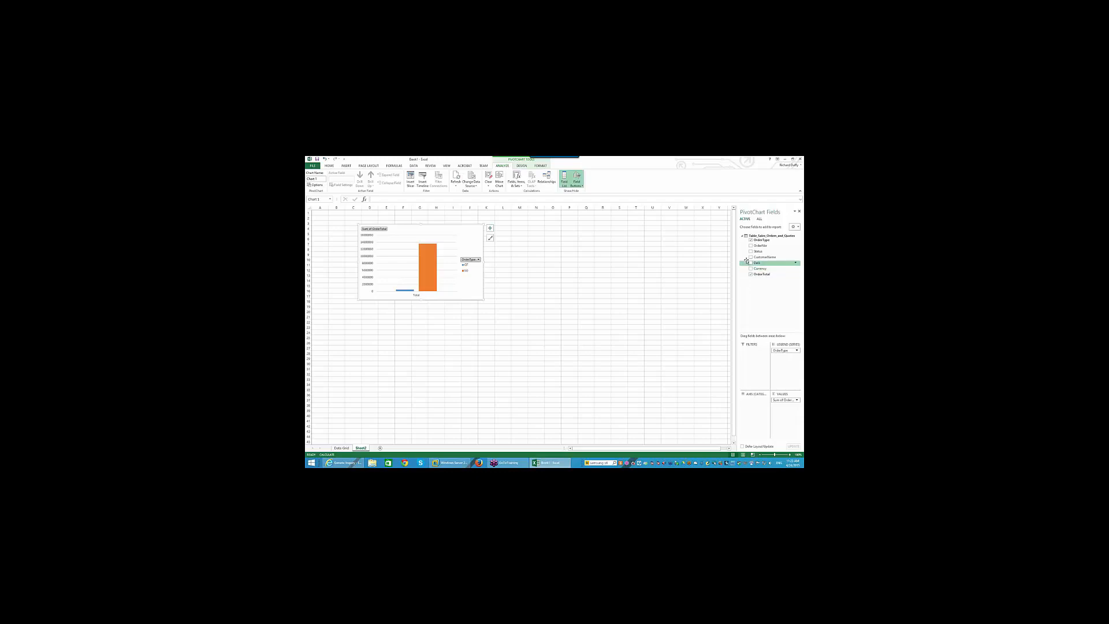
# - Group the chart's order totals by Status and CustomerName, and stretch the chart across the sheet
pyautogui.click(751, 251)
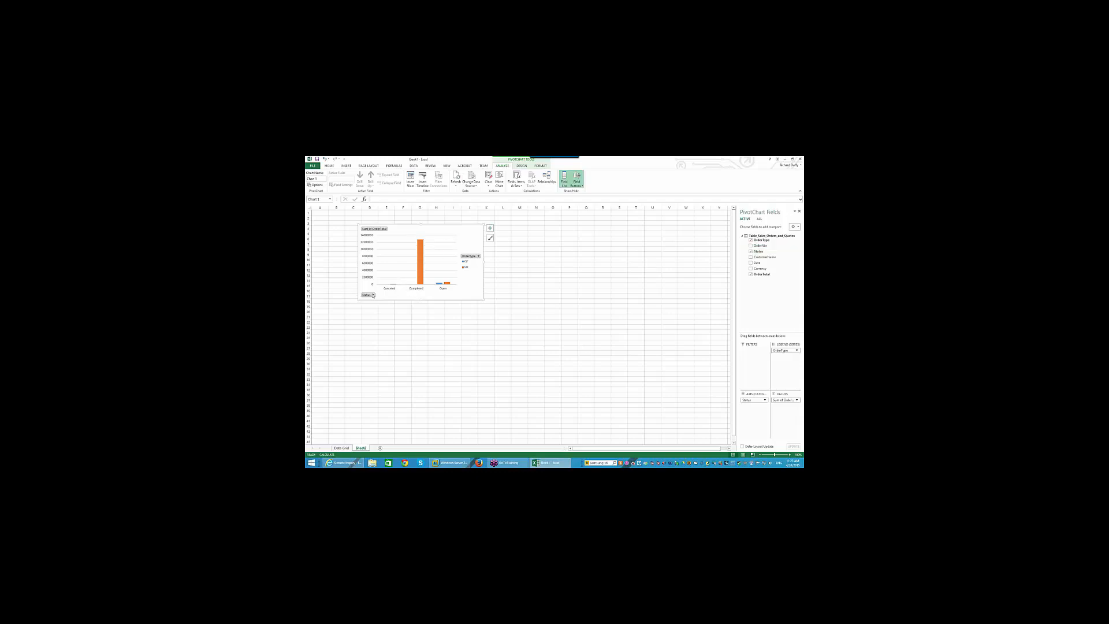
pyautogui.click(751, 258)
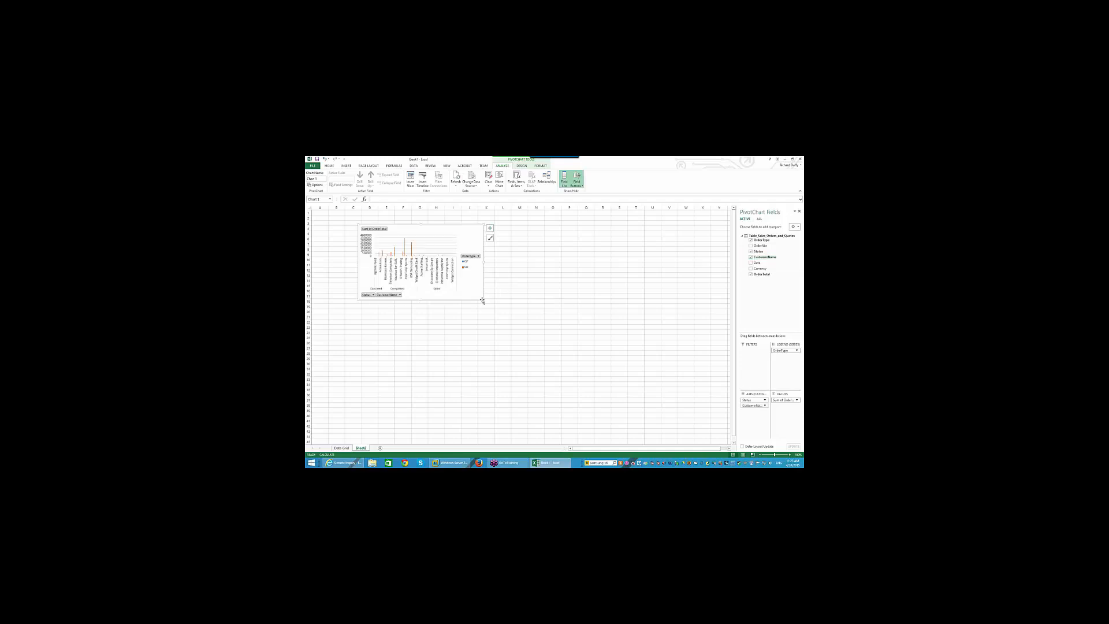
pyautogui.moveTo(482, 299); pyautogui.dragTo(690, 411)
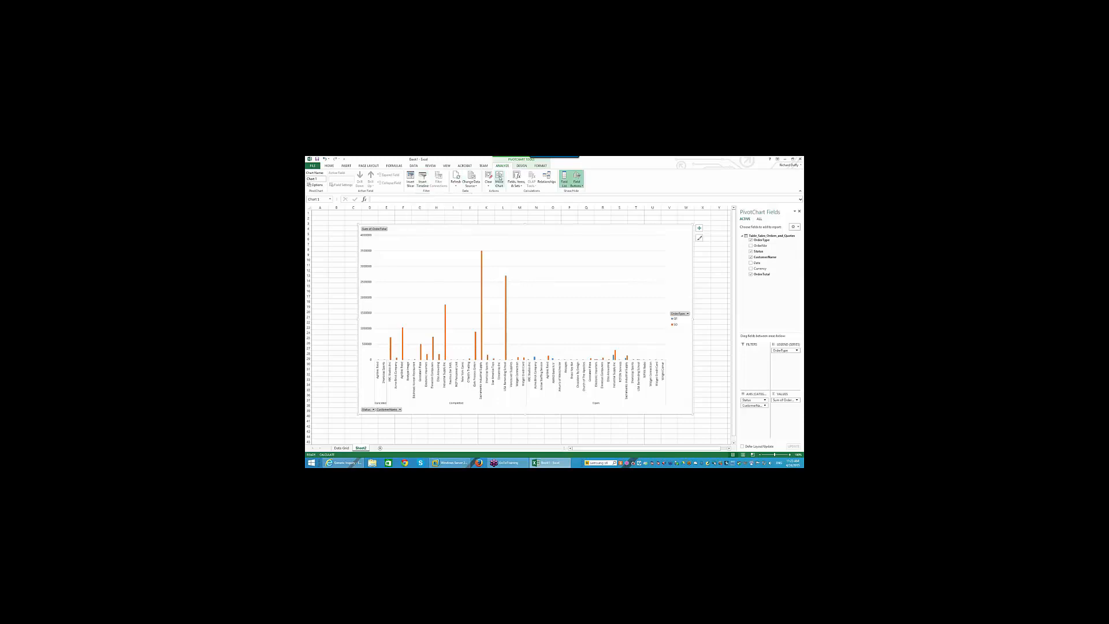
pyautogui.click(522, 165)
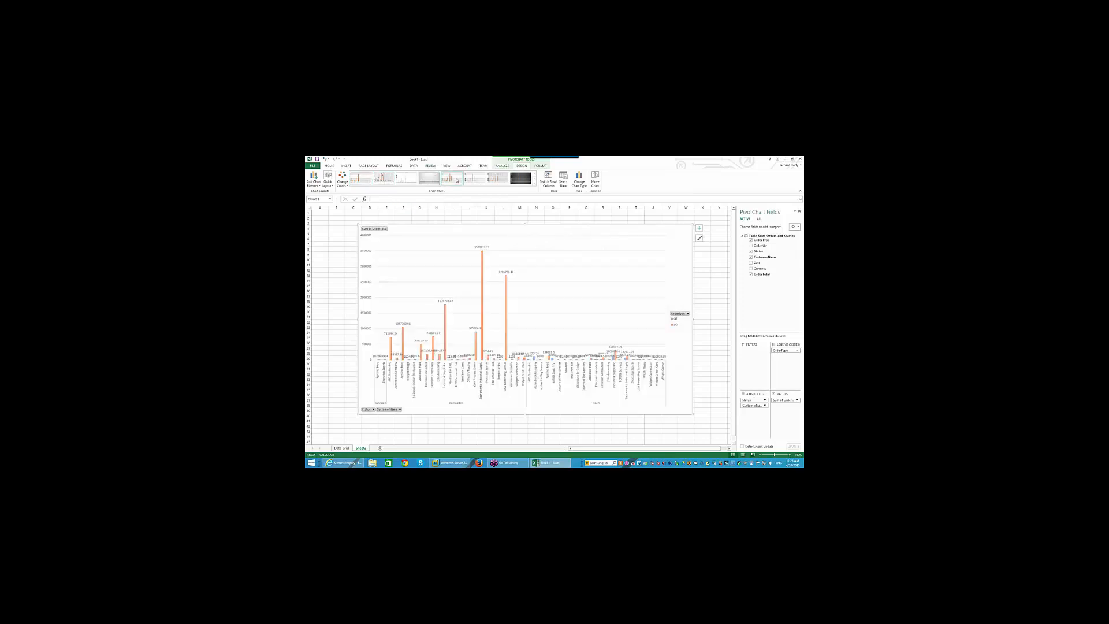
# - Apply the fifth chart style with data labels and change the chart to 3-D Clustered Column
pyautogui.click(457, 180)
pyautogui.click(343, 183)
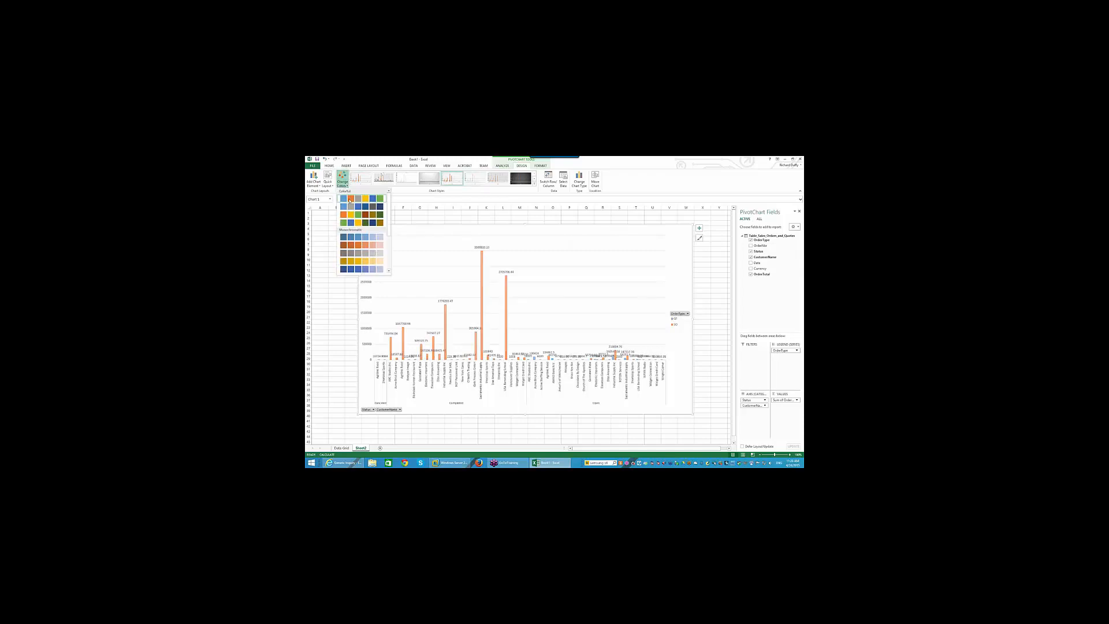
pyautogui.click(576, 181)
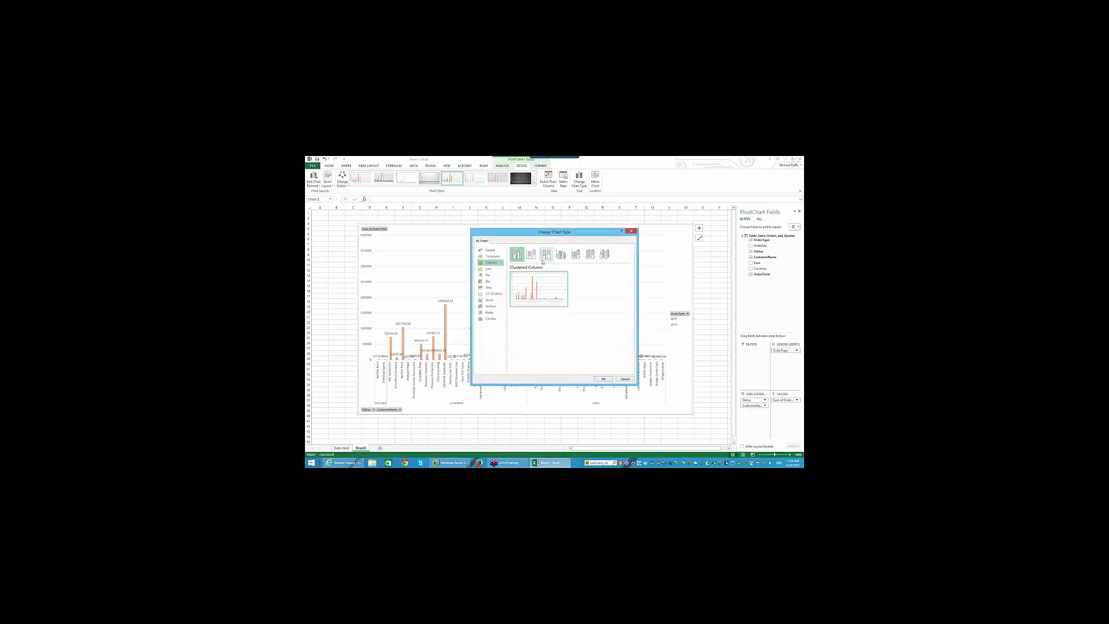
pyautogui.click(561, 255)
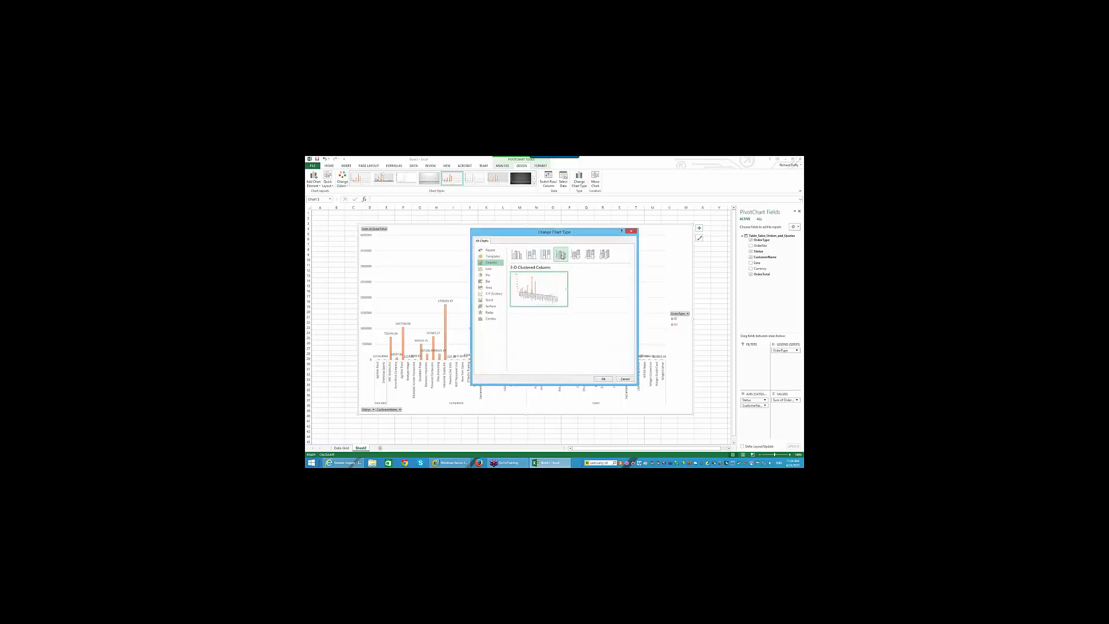
pyautogui.click(604, 379)
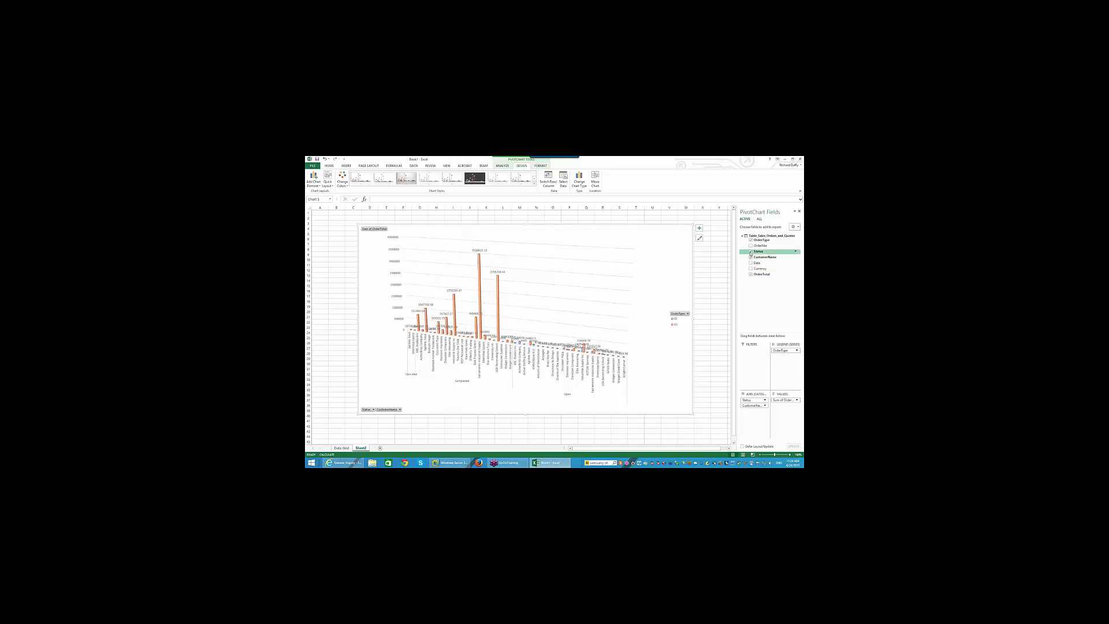
# - Remove Status from the chart categories and review the CustomerName filter without changing it
pyautogui.click(750, 251)
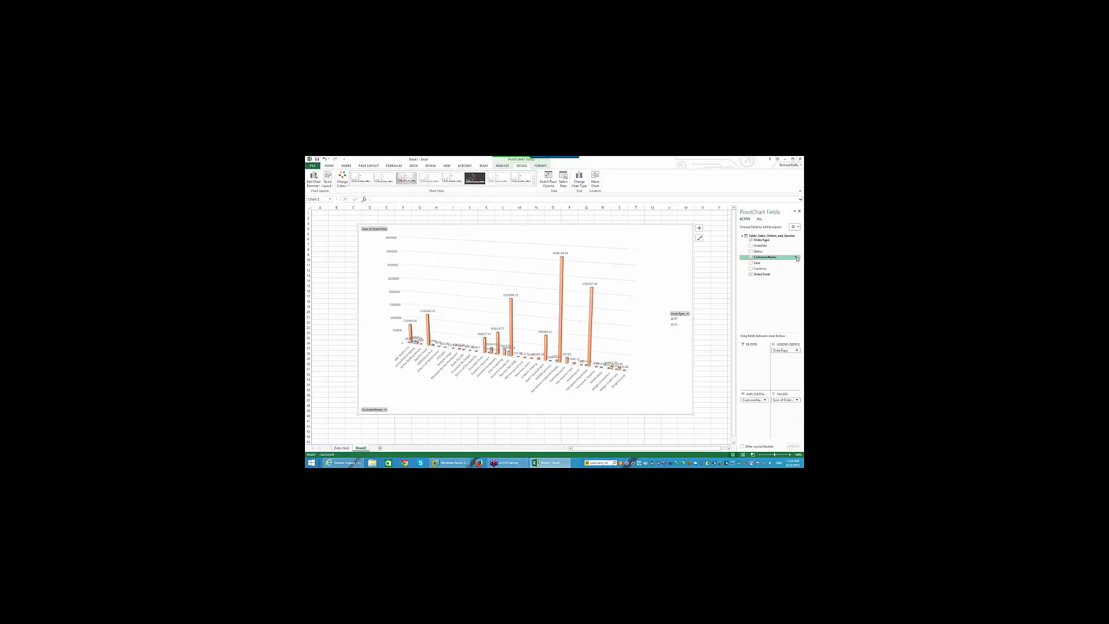
pyautogui.click(796, 258)
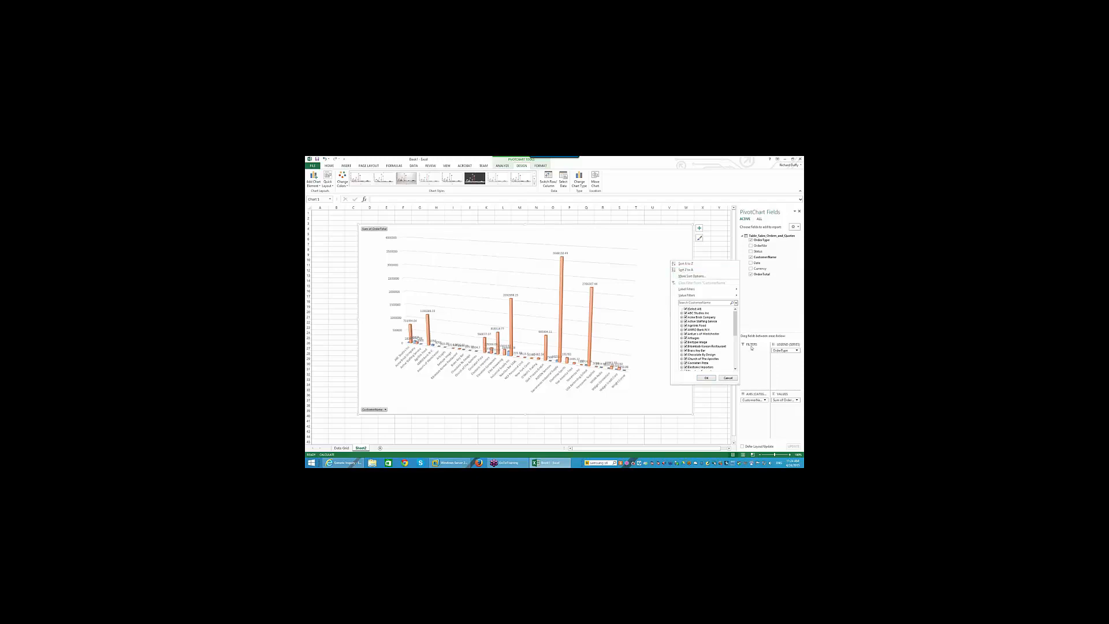
pyautogui.click(728, 378)
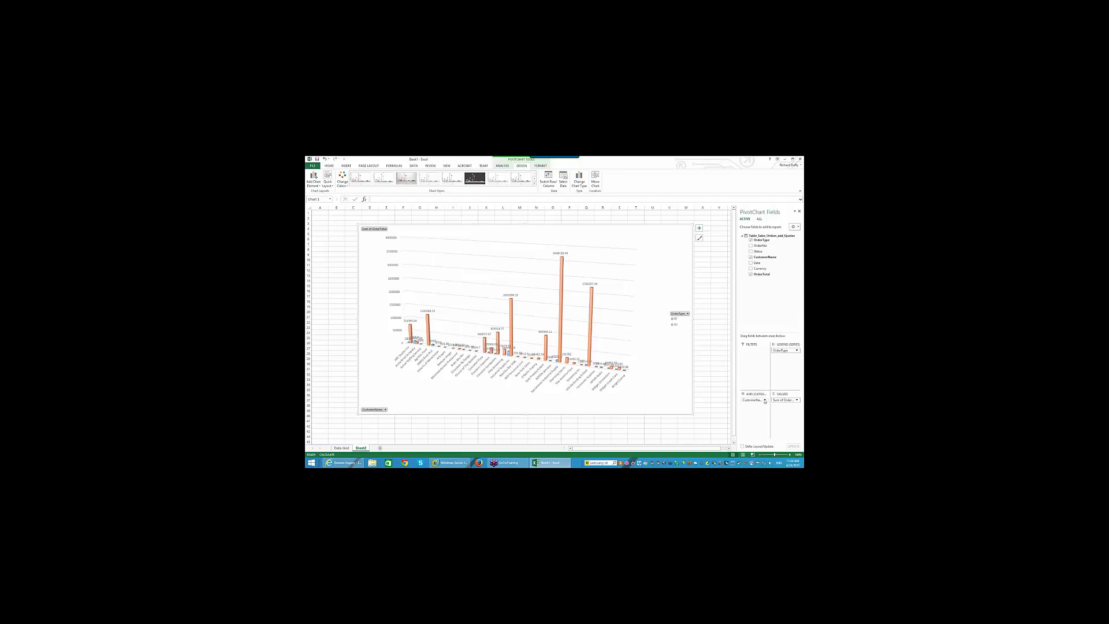
# - Bring up the Sum of OrderTotal field menu in the PivotChart Fields list
pyautogui.click(797, 400)
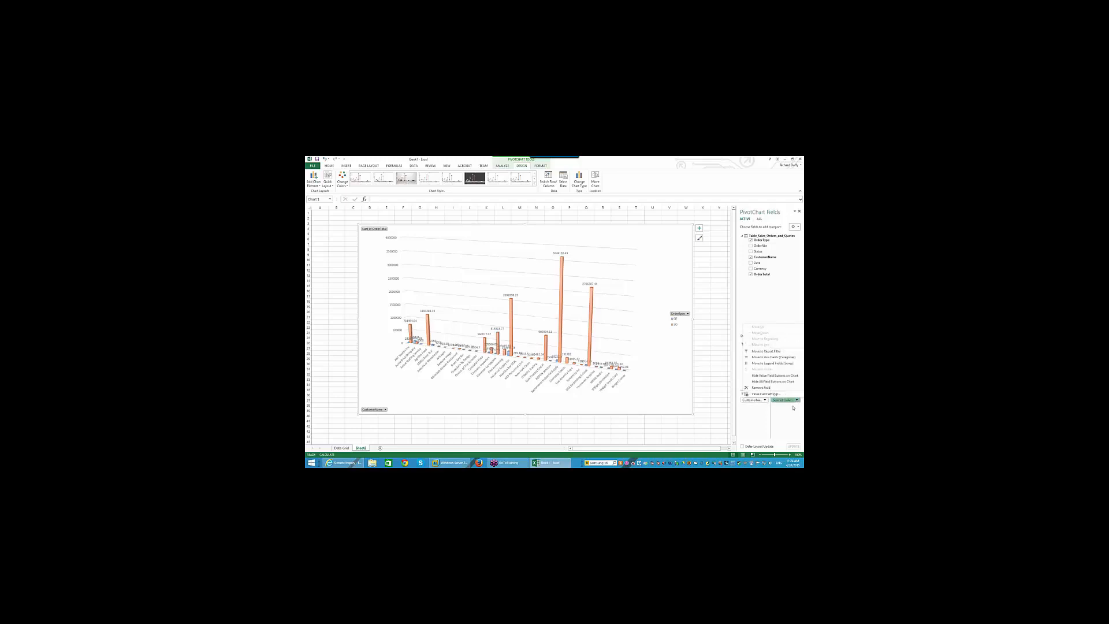
pyautogui.click(788, 411)
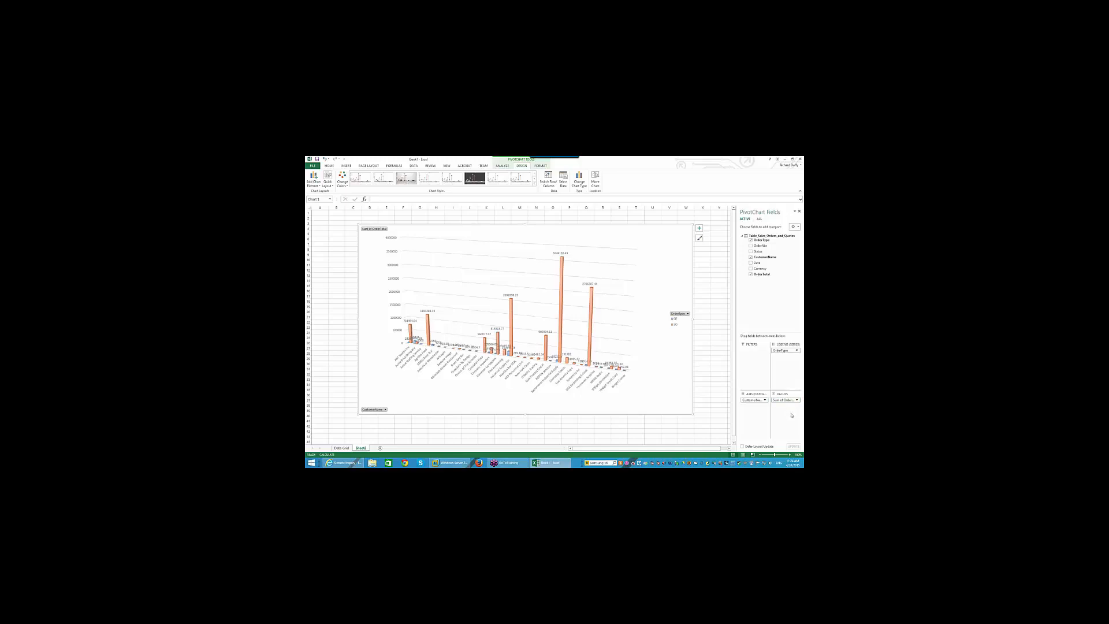
pyautogui.click(788, 400)
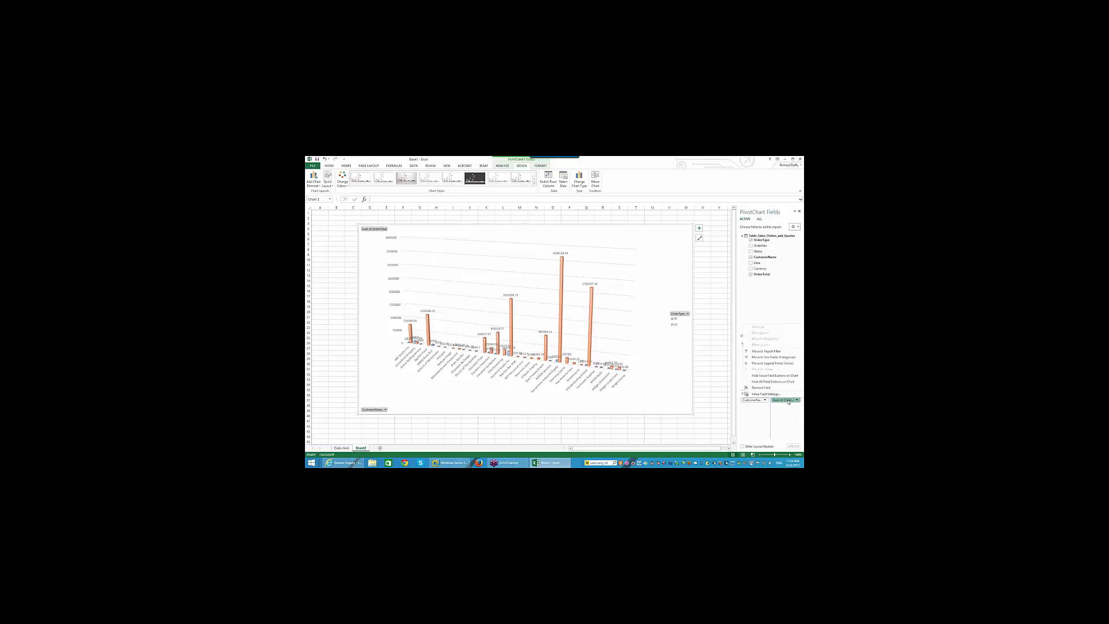
pyautogui.click(788, 401)
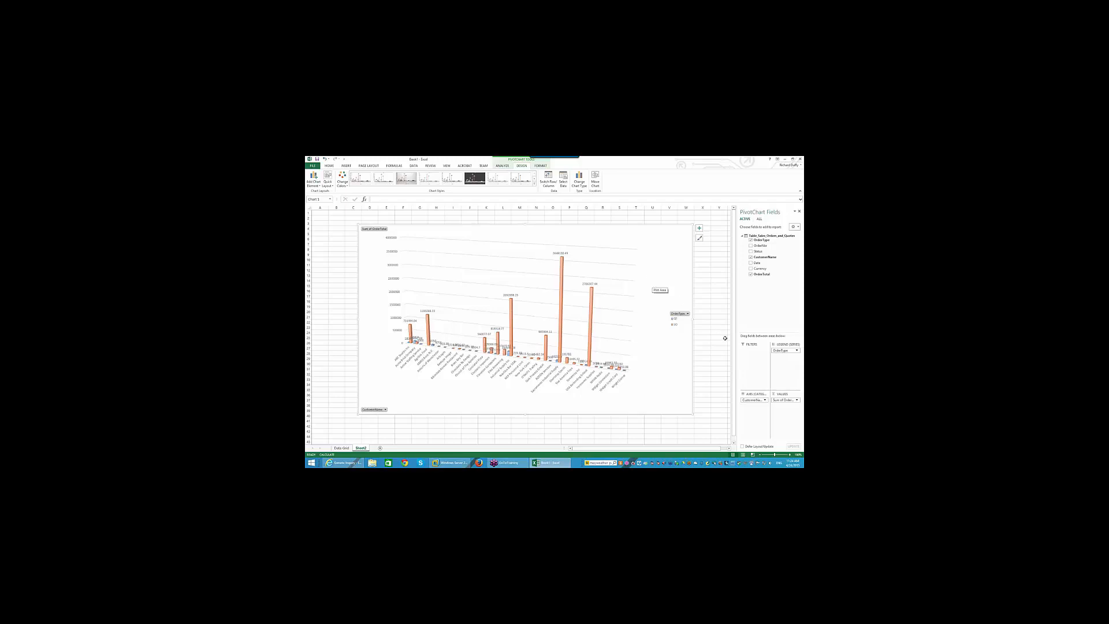
pyautogui.click(796, 400)
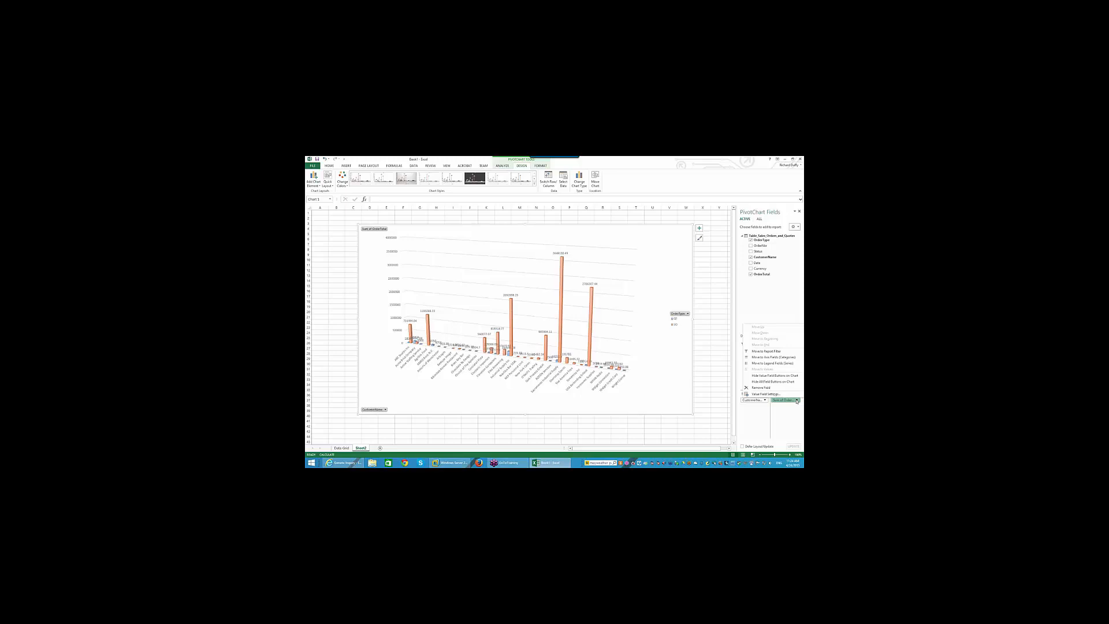
# - Keep Sum as the summary and show OrderTotal as Rank Largest to Smallest, base field OrderType
pyautogui.click(766, 394)
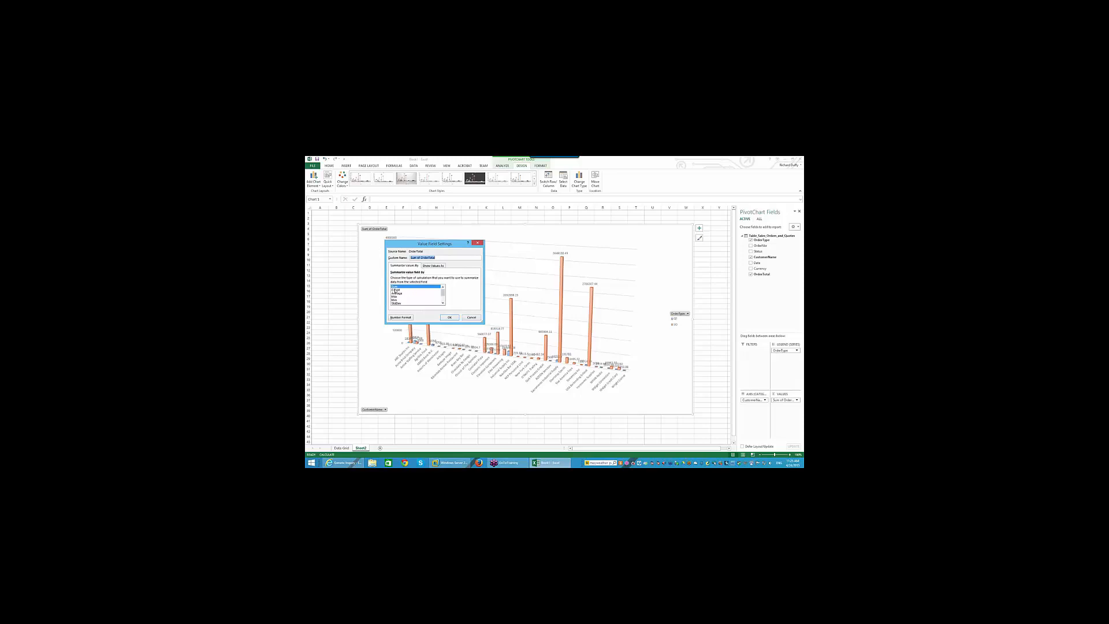
pyautogui.click(395, 289)
pyautogui.click(397, 292)
pyautogui.press('Up')
pyautogui.press('Up')
pyautogui.click(428, 266)
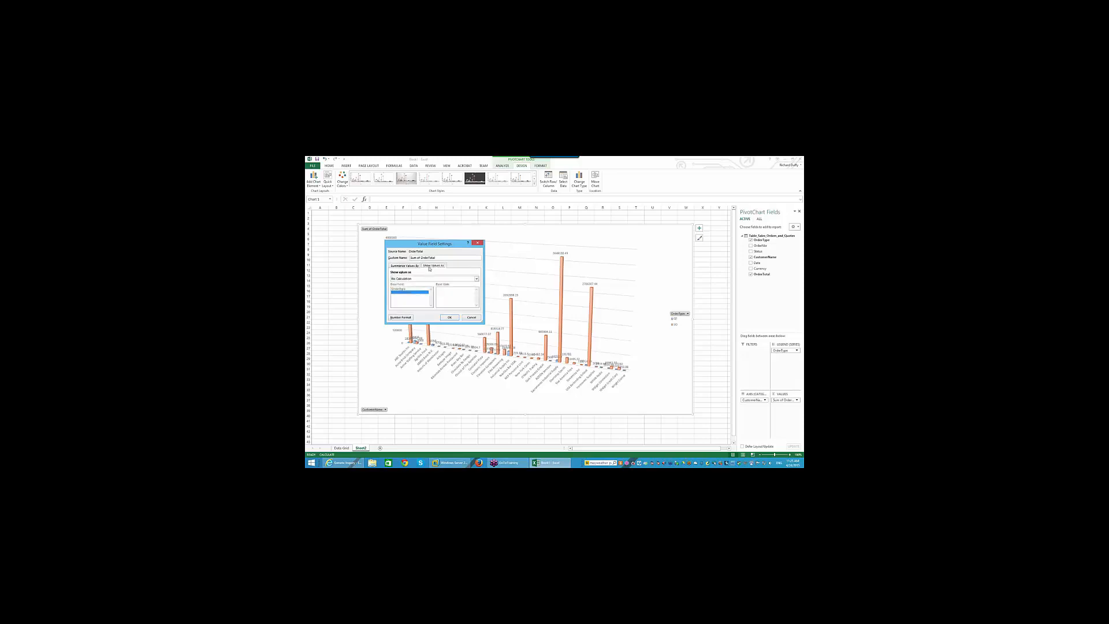
pyautogui.click(477, 279)
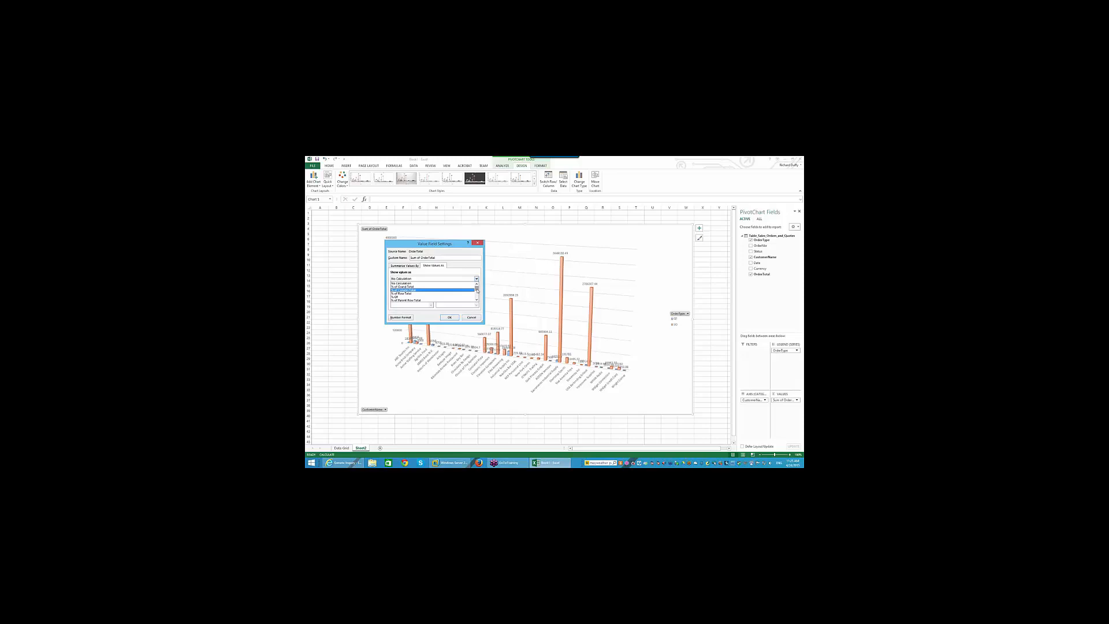
pyautogui.moveTo(477, 290); pyautogui.dragTo(478, 299)
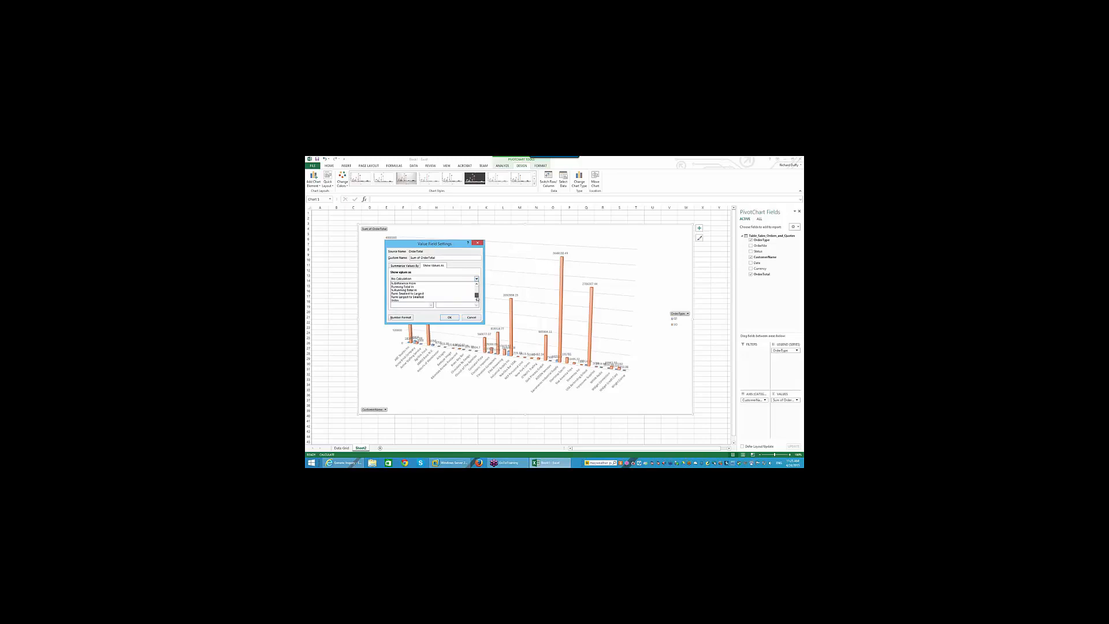
pyautogui.click(418, 297)
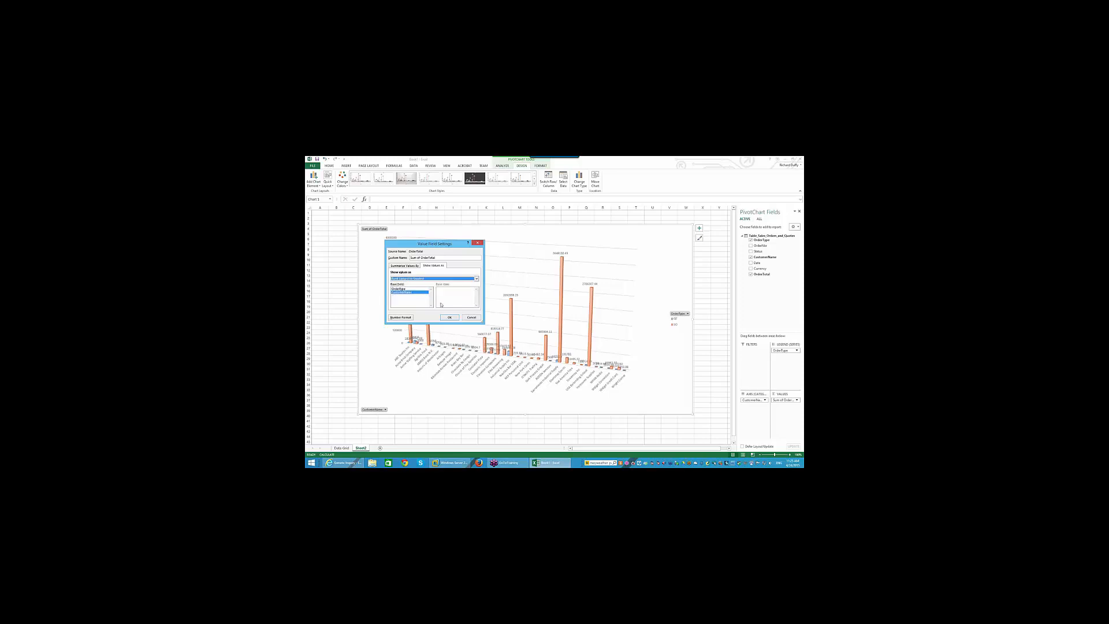
pyautogui.click(400, 289)
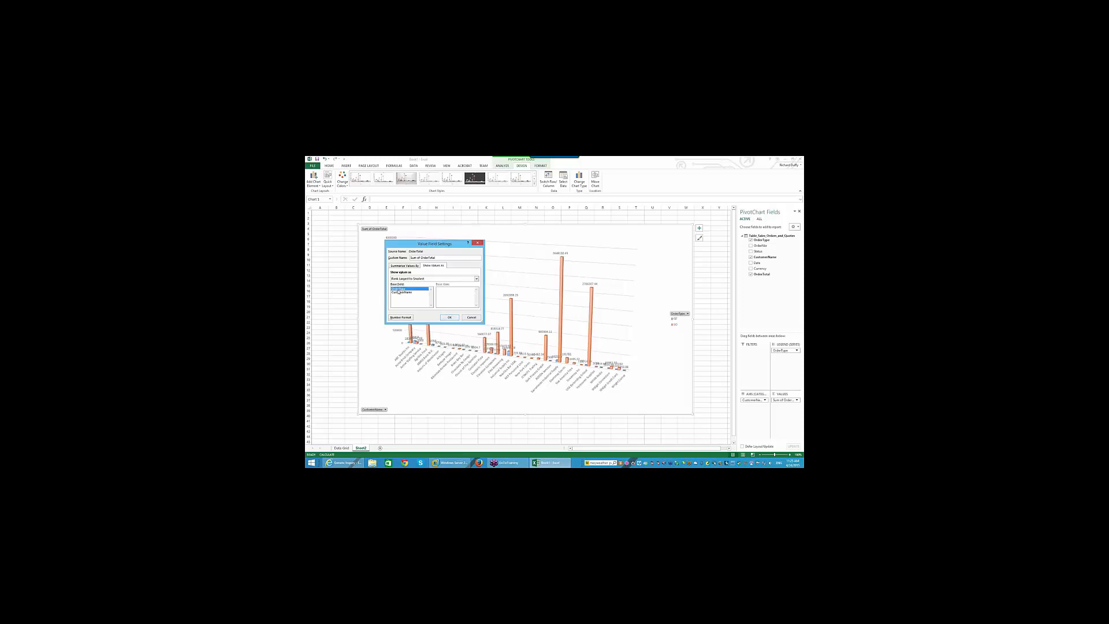
pyautogui.click(449, 317)
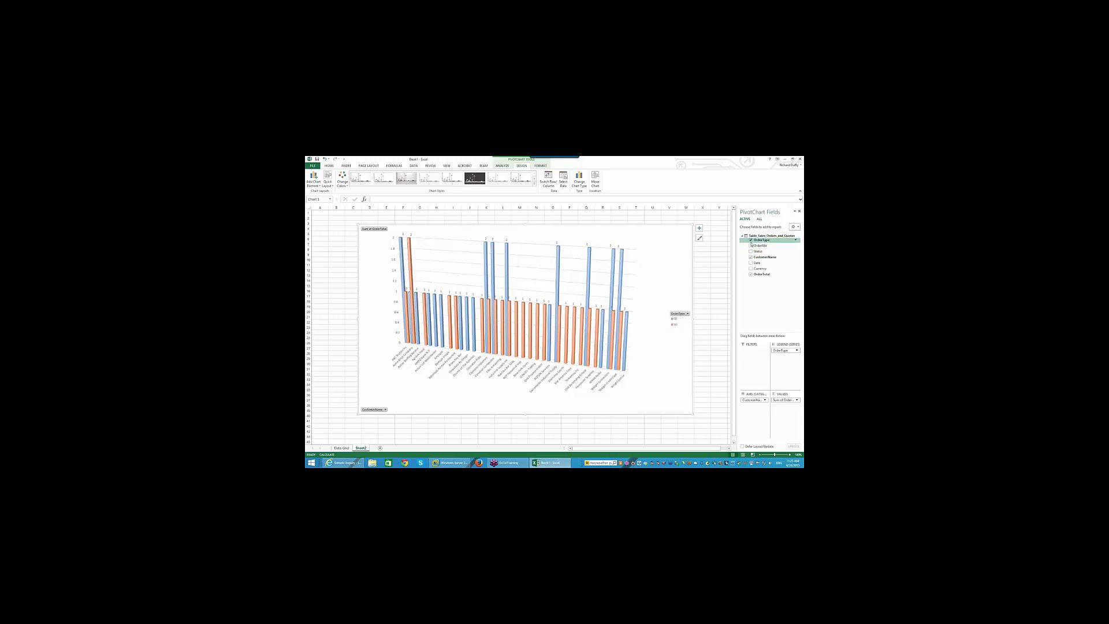
# - Remove OrderType from the legend and show OrderTotal as Rank Largest to Smallest per customer
pyautogui.click(750, 240)
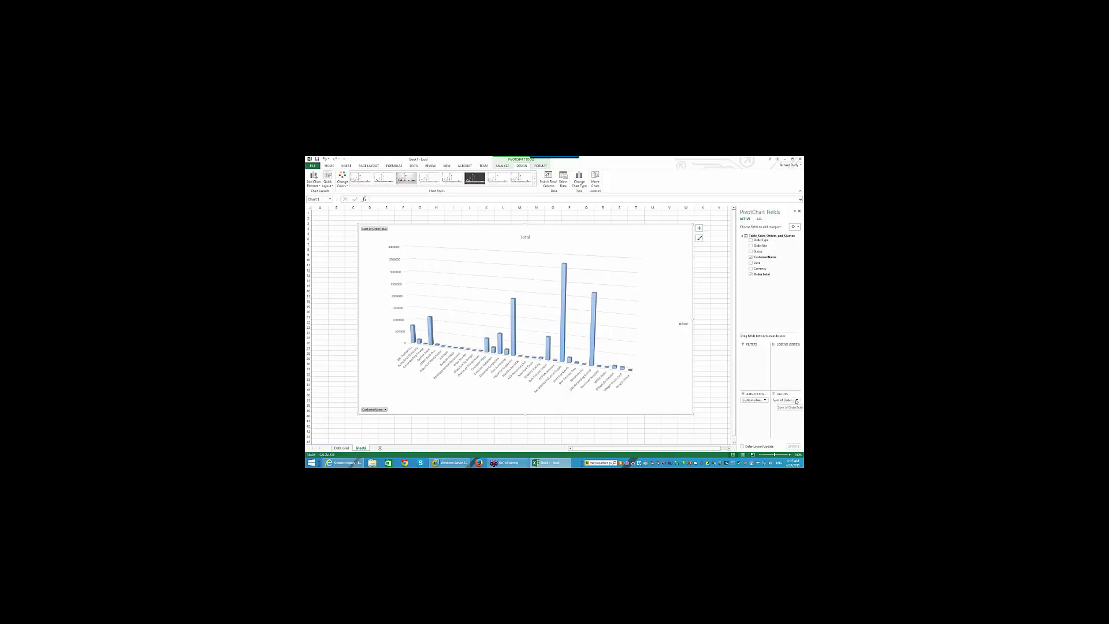
pyautogui.click(797, 401)
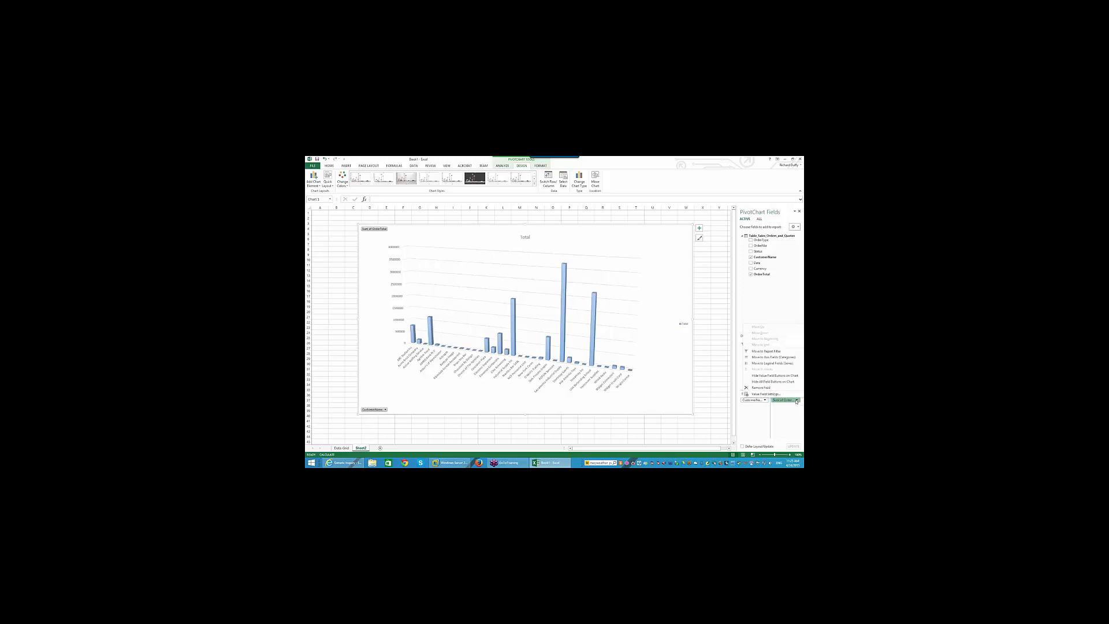
pyautogui.click(766, 394)
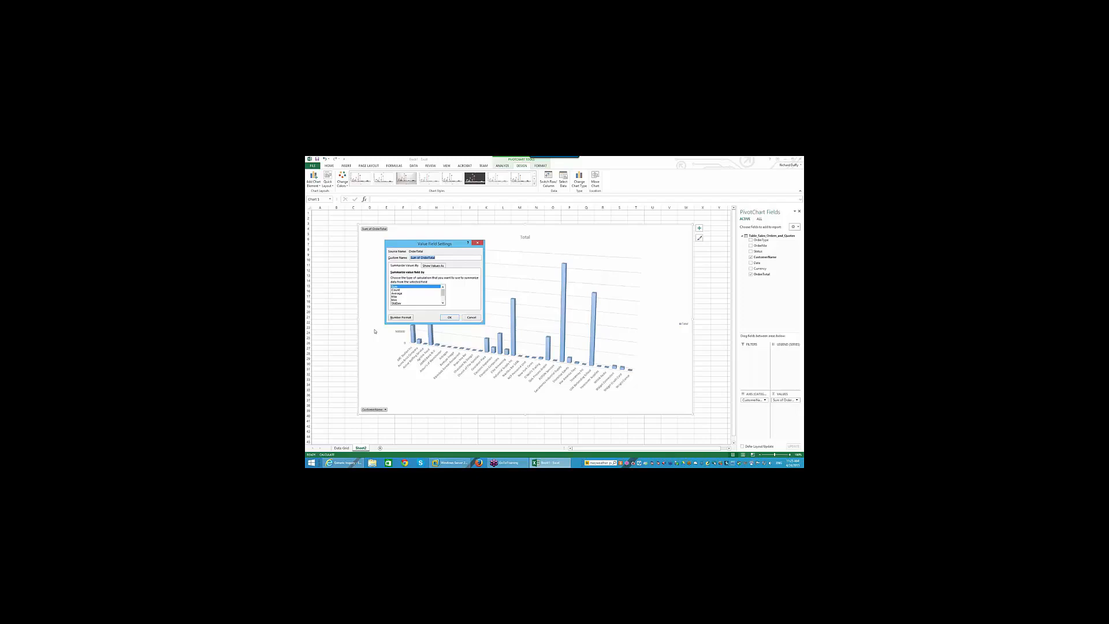
pyautogui.click(434, 265)
pyautogui.click(412, 278)
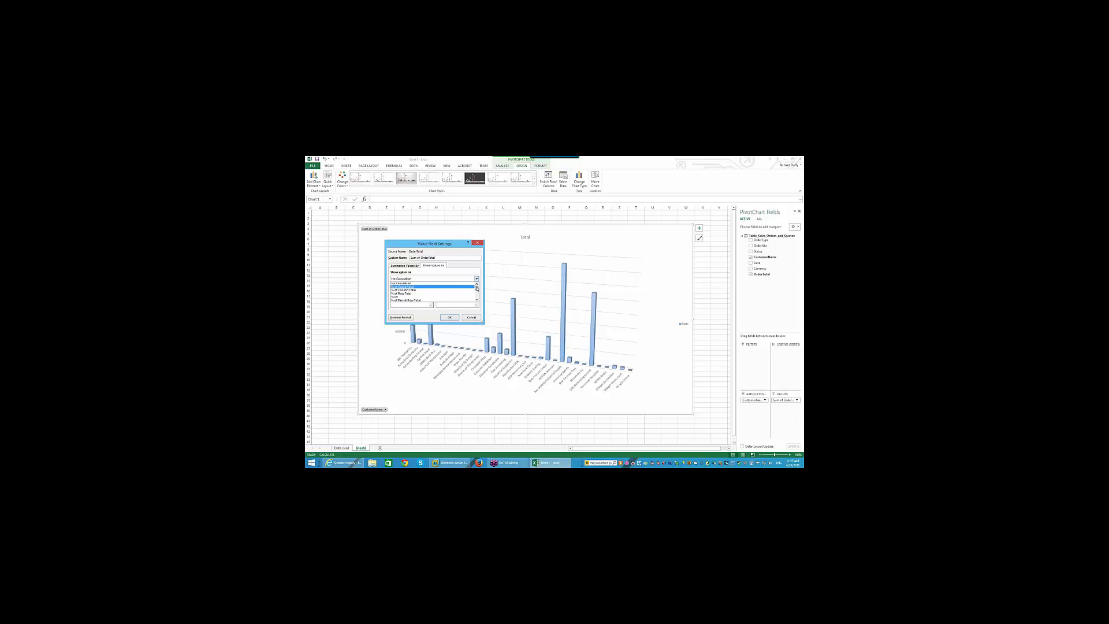
pyautogui.scroll(-4, 477, 288)
pyautogui.click(425, 299)
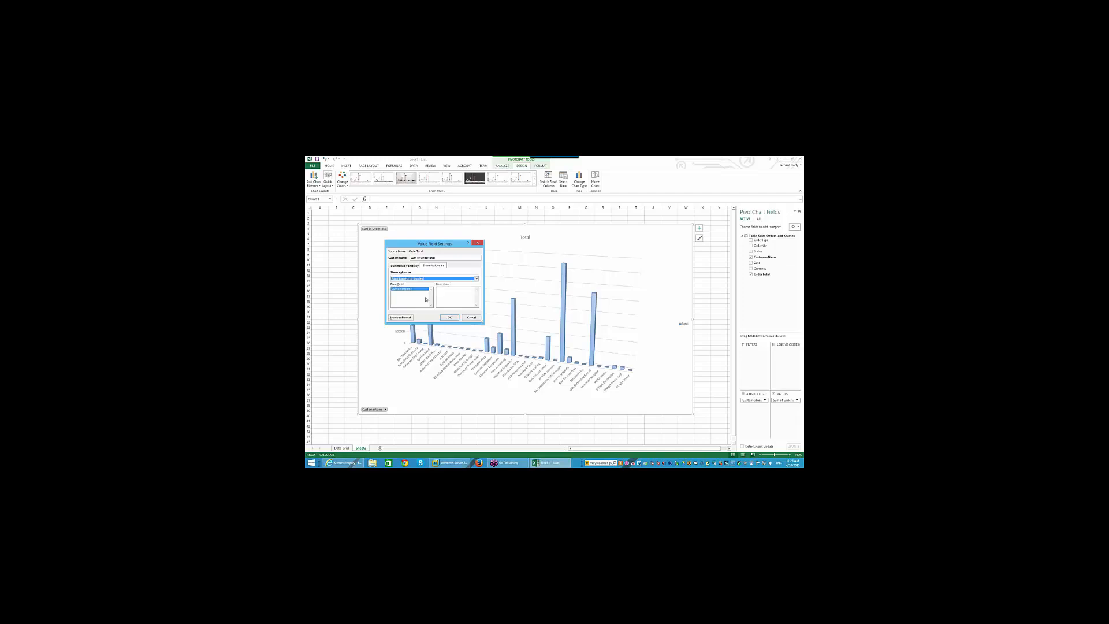
pyautogui.click(449, 317)
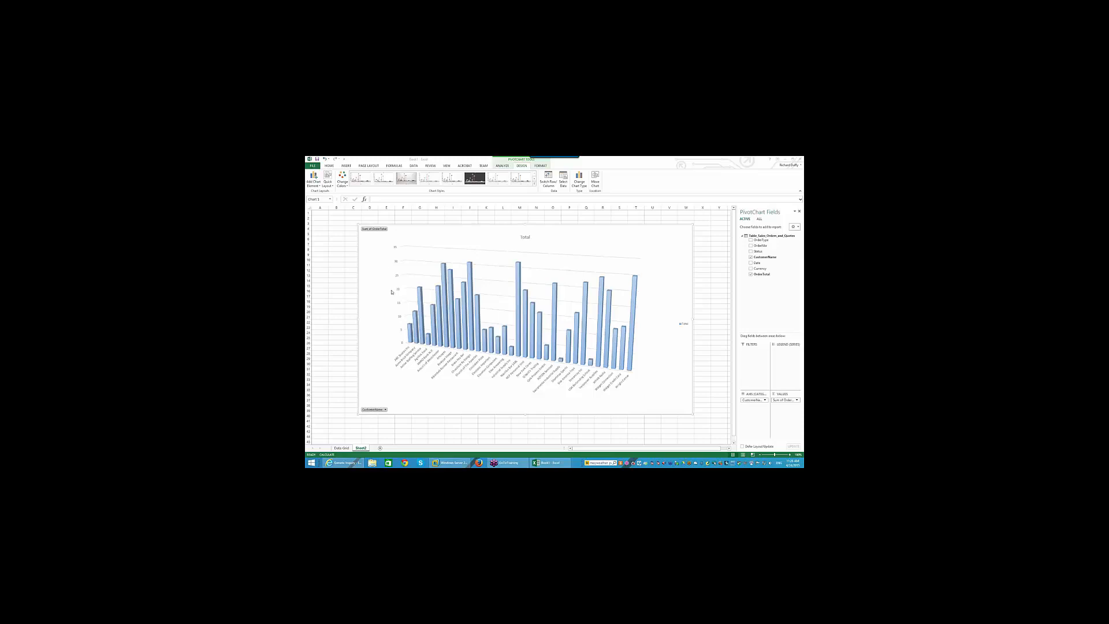
# - Switch to the Data Grid sheet and run Refresh All on its data
pyautogui.click(340, 448)
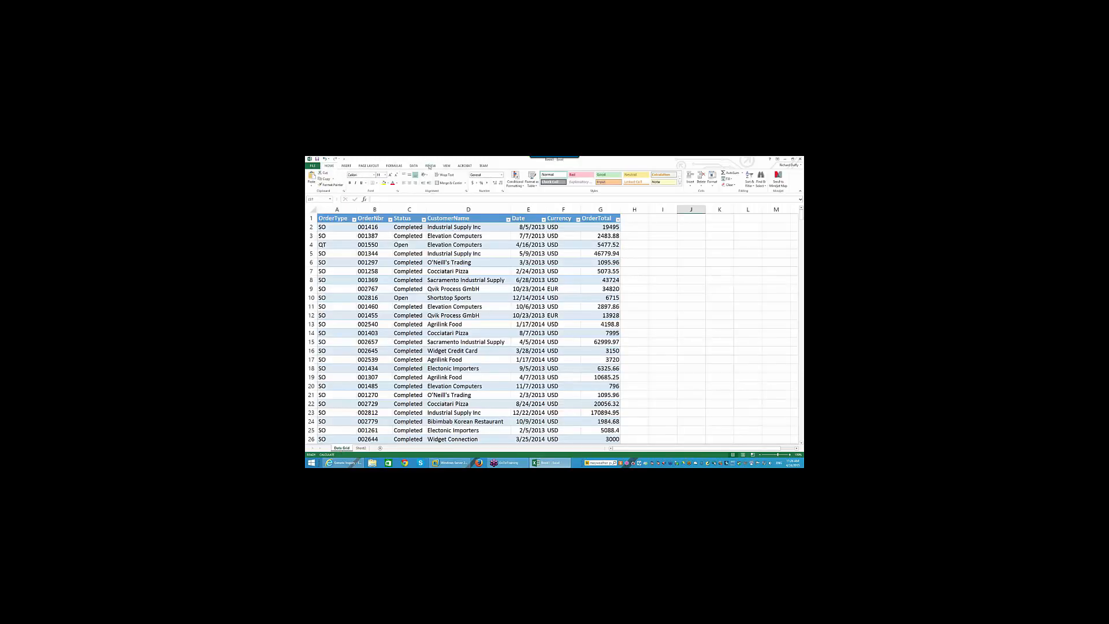
pyautogui.click(413, 166)
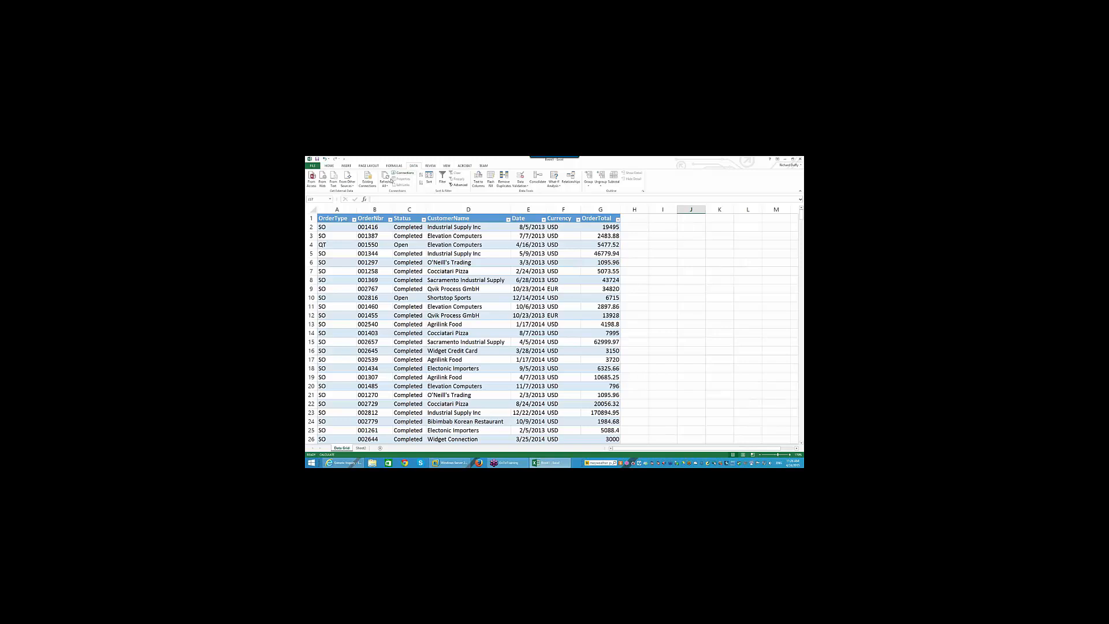
pyautogui.click(384, 177)
# - Minimize Excel and restore the Acumatica generic inquiry window in Internet Explorer
pyautogui.click(785, 159)
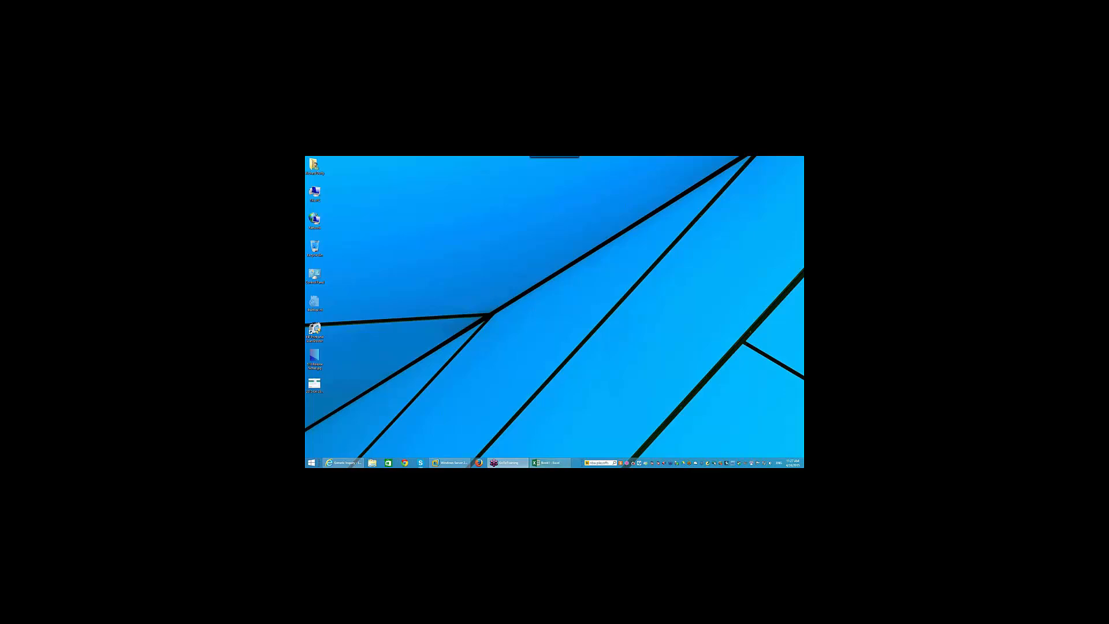
pyautogui.click(342, 462)
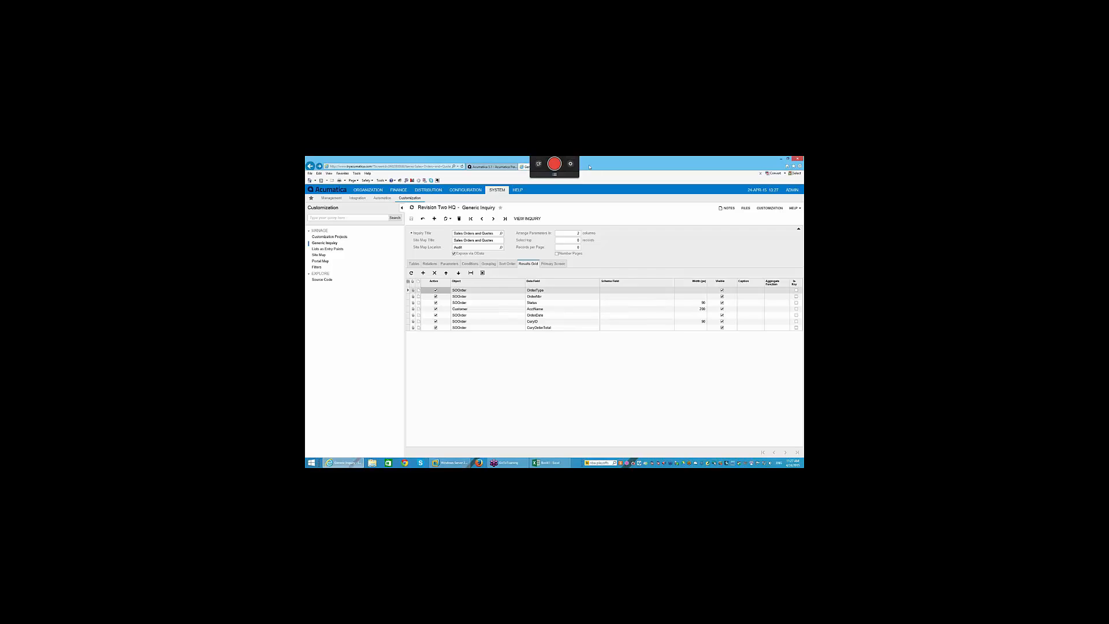
pyautogui.click(572, 167)
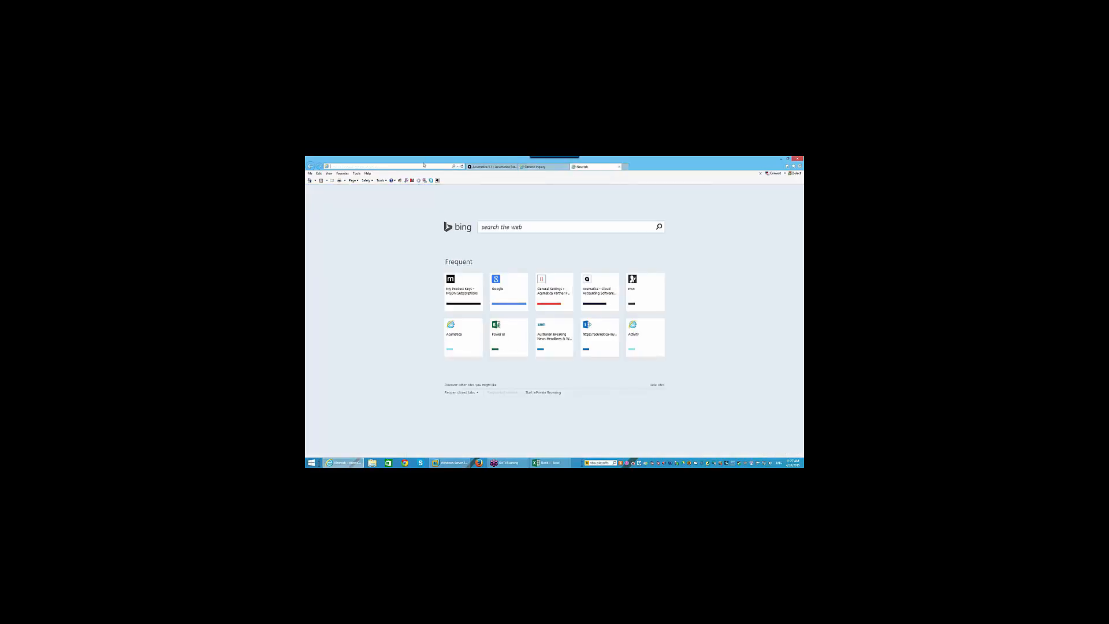
pyautogui.write('ww')
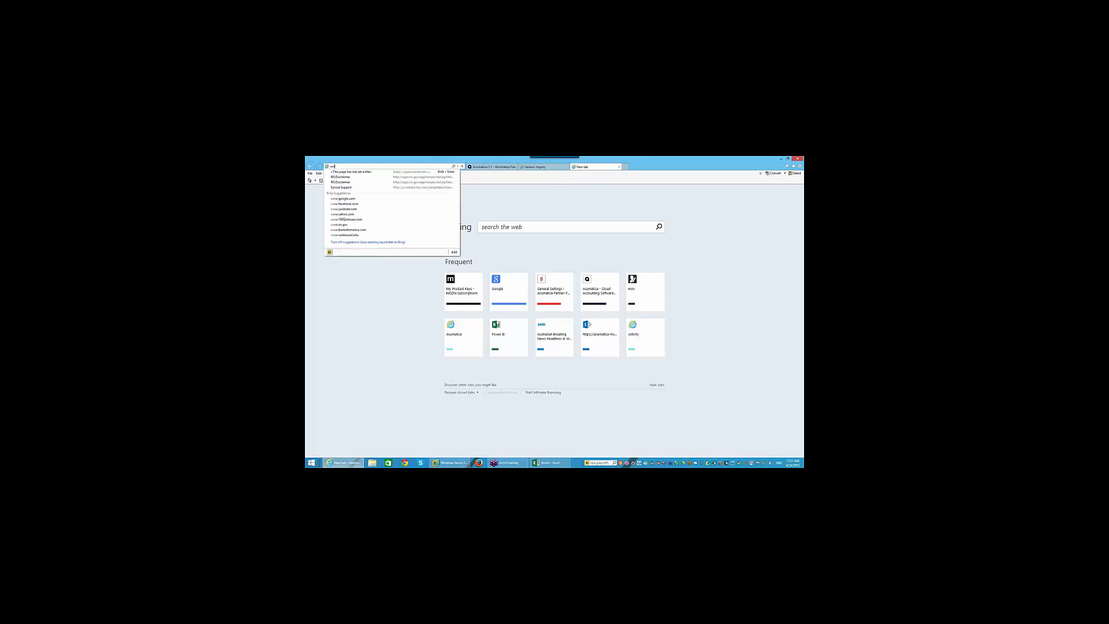
pyautogui.write('w.powerb')
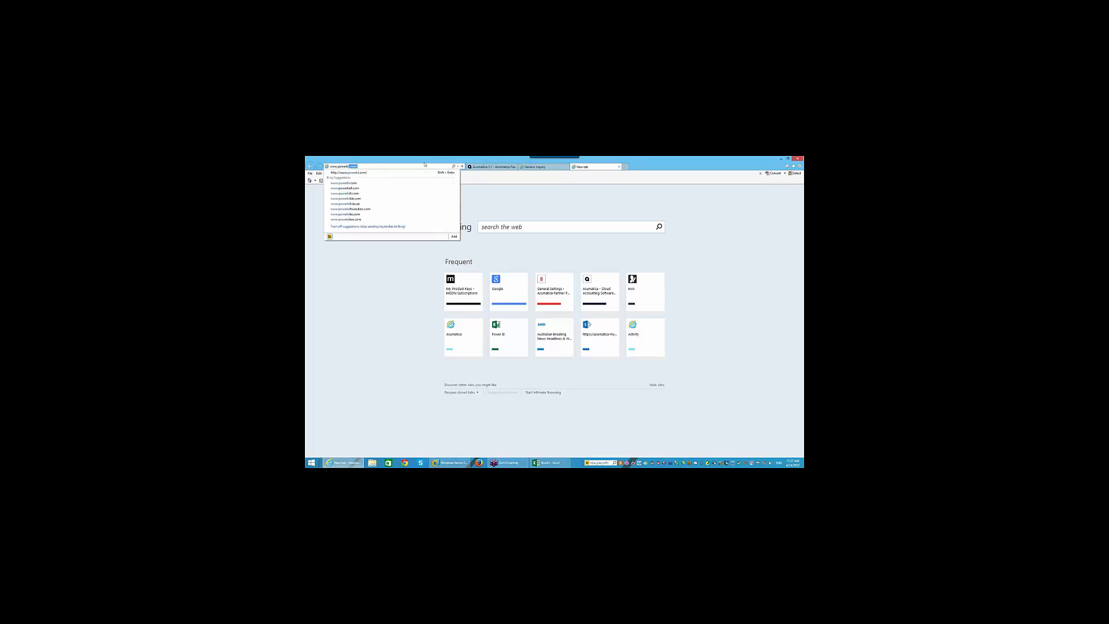
pyautogui.write('i.com/')
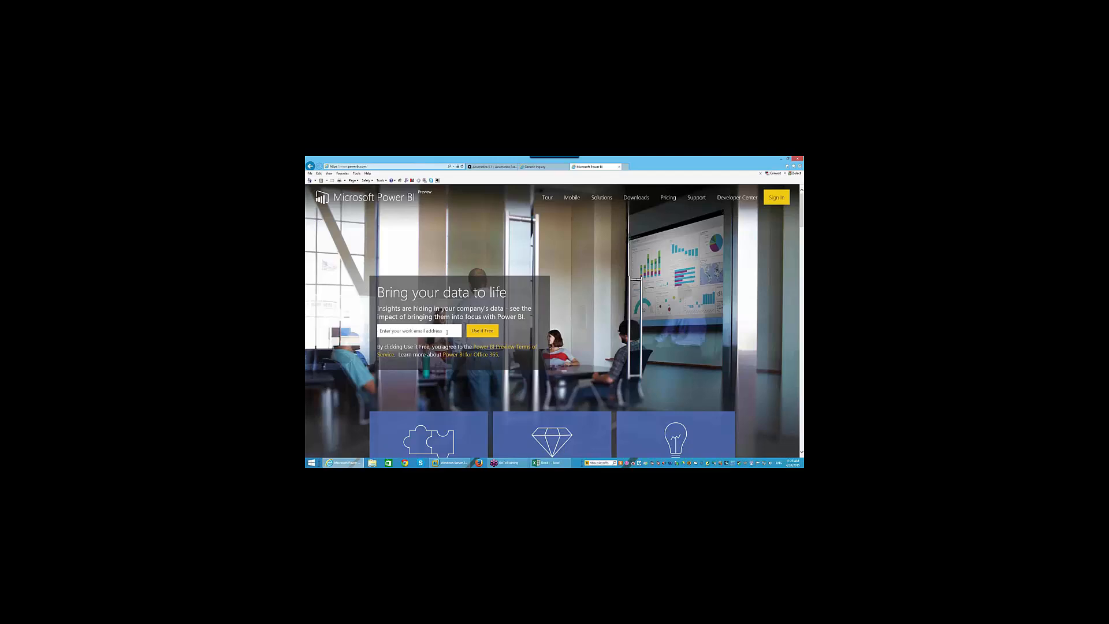
# - Sign in to Power BI using the existing account
pyautogui.click(769, 196)
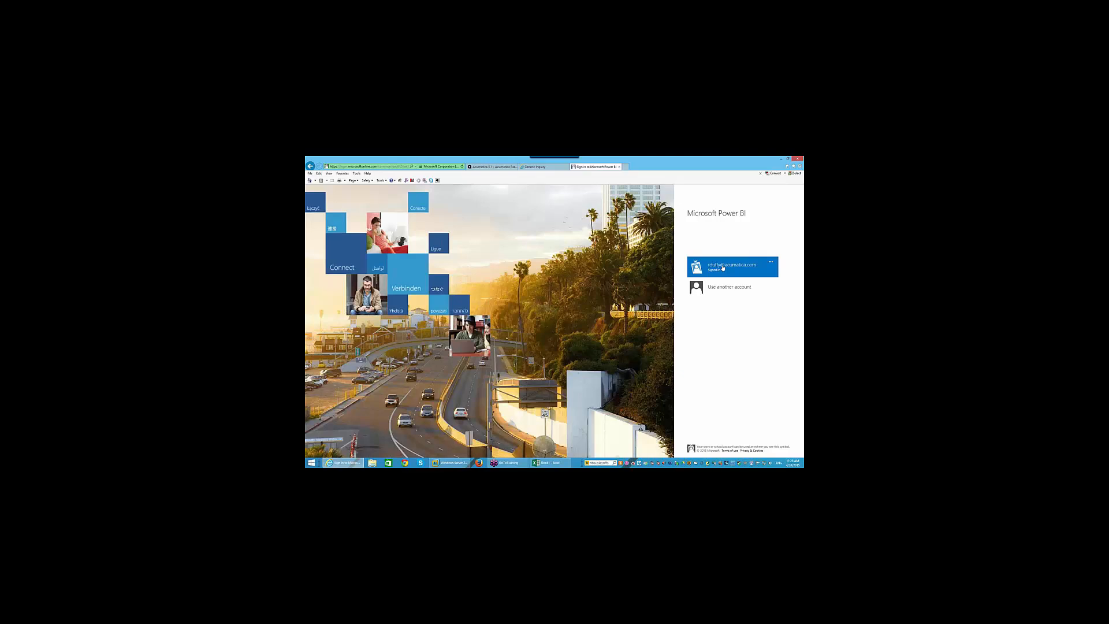
pyautogui.click(722, 267)
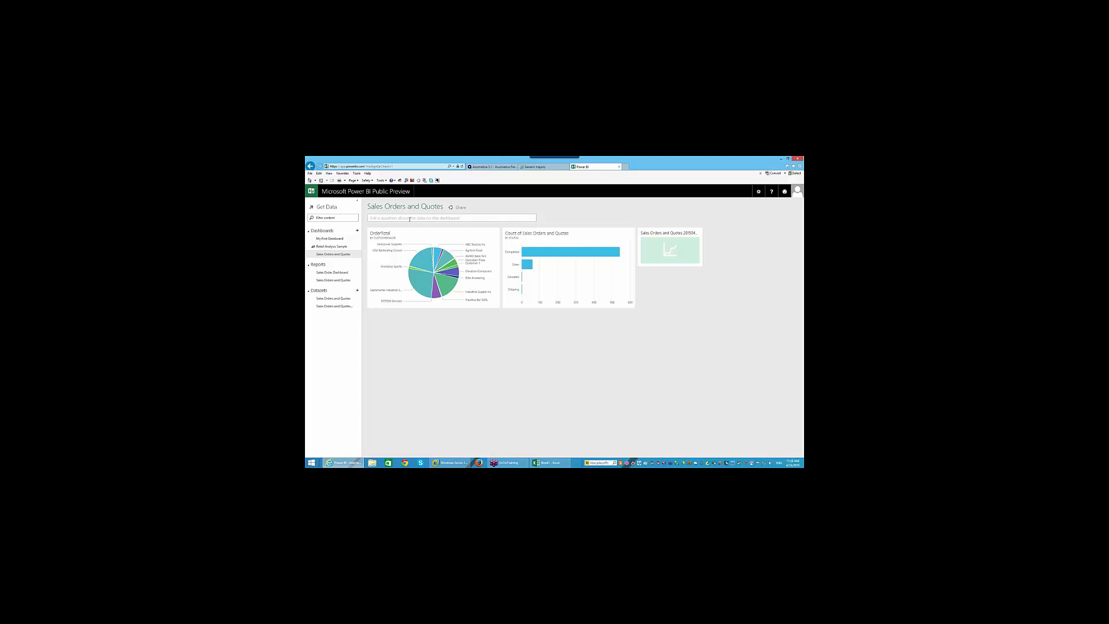
# - Delete the Sales Order Dashboard report and the other remaining report
pyautogui.click(358, 274)
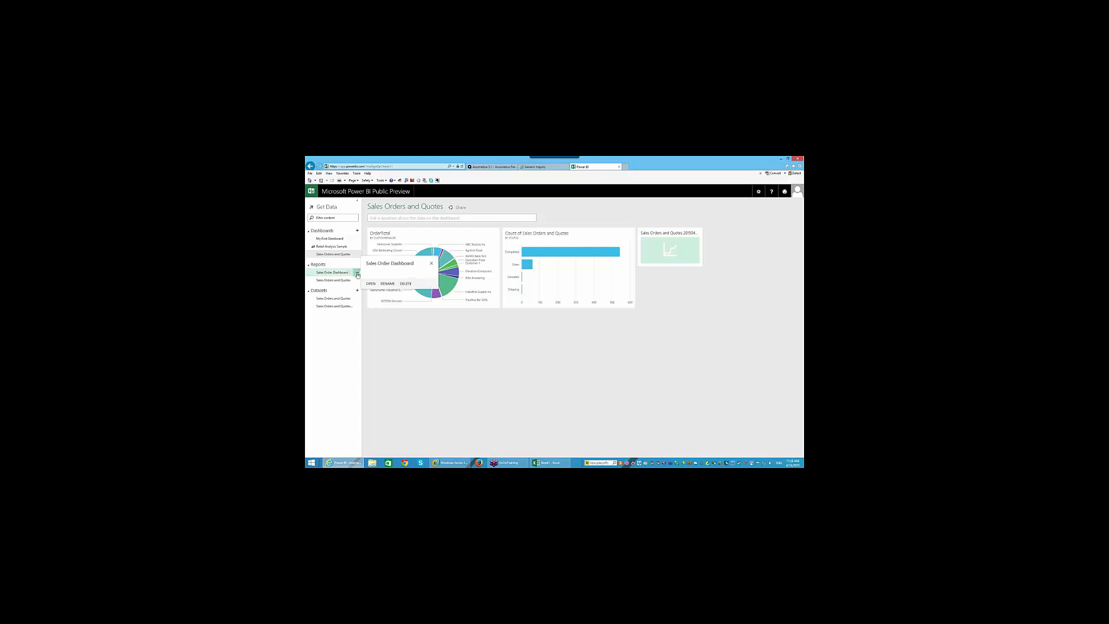
pyautogui.click(406, 284)
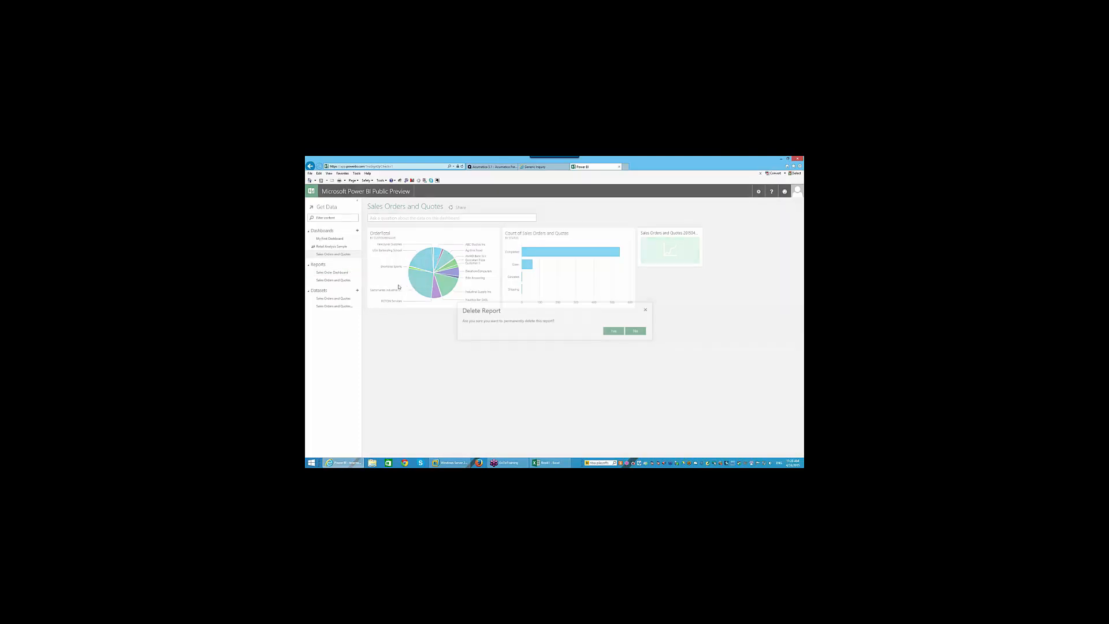
pyautogui.click(613, 331)
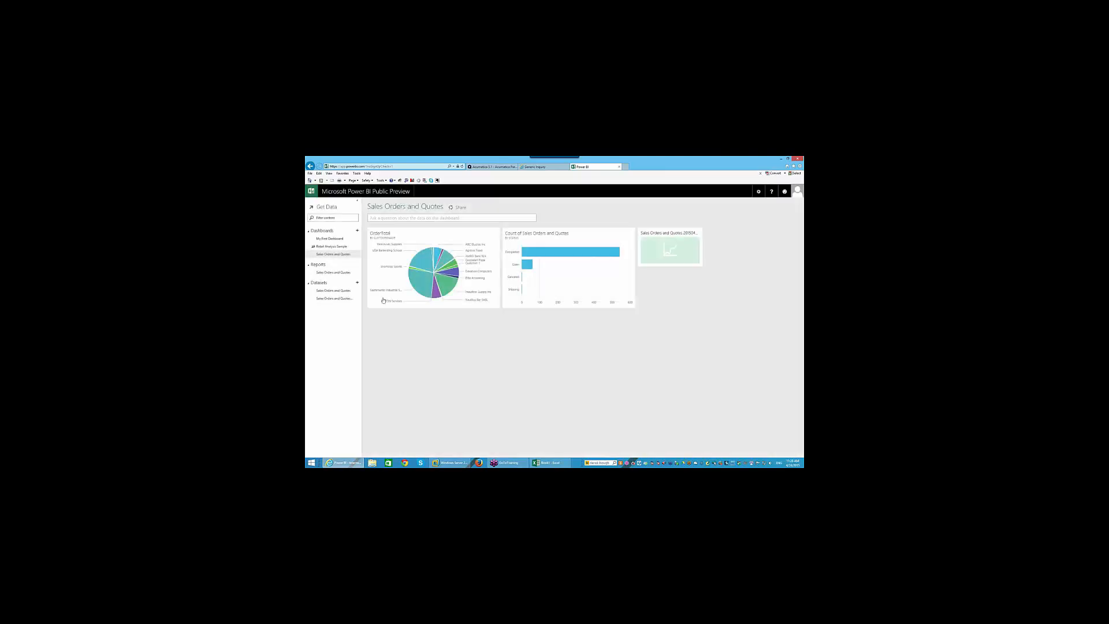
pyautogui.click(356, 274)
pyautogui.click(405, 285)
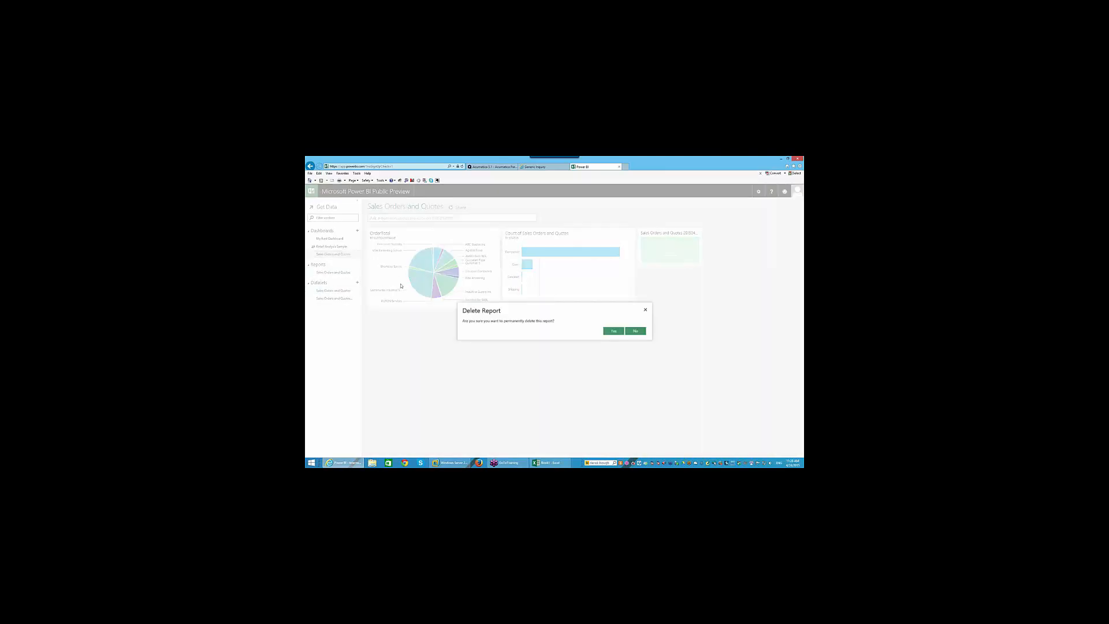
pyautogui.click(613, 330)
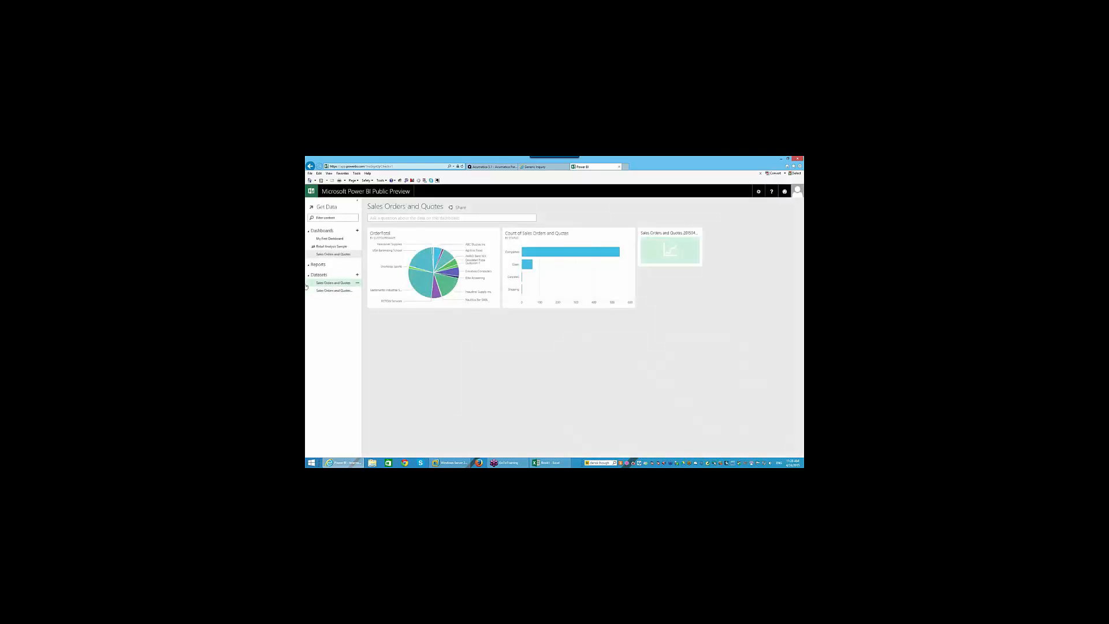
# - Delete both leftover datasets
pyautogui.click(358, 283)
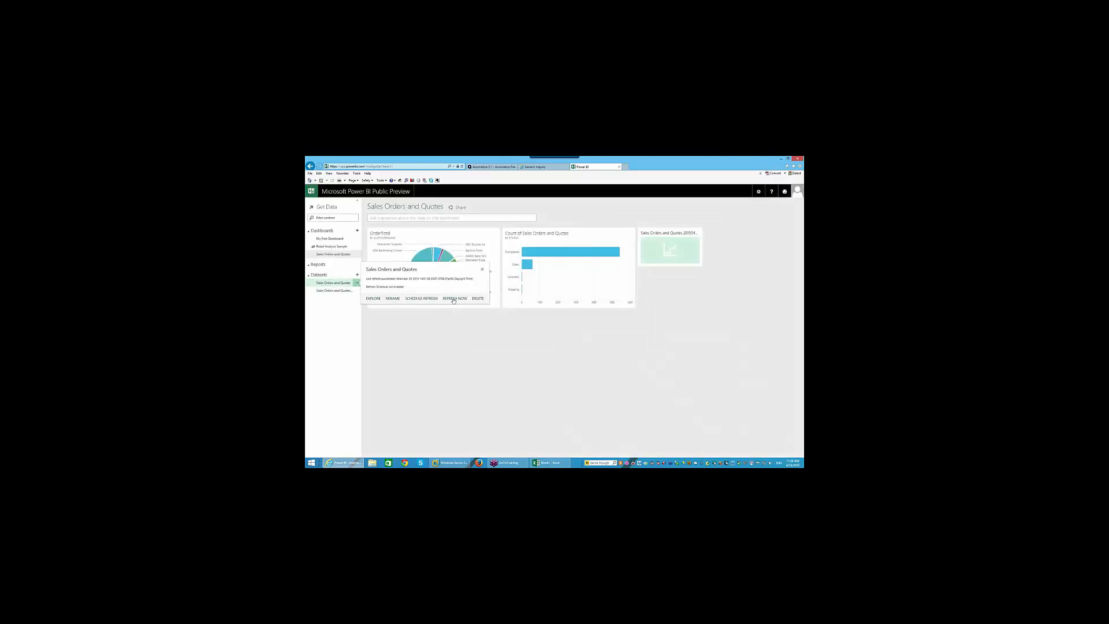
pyautogui.click(478, 298)
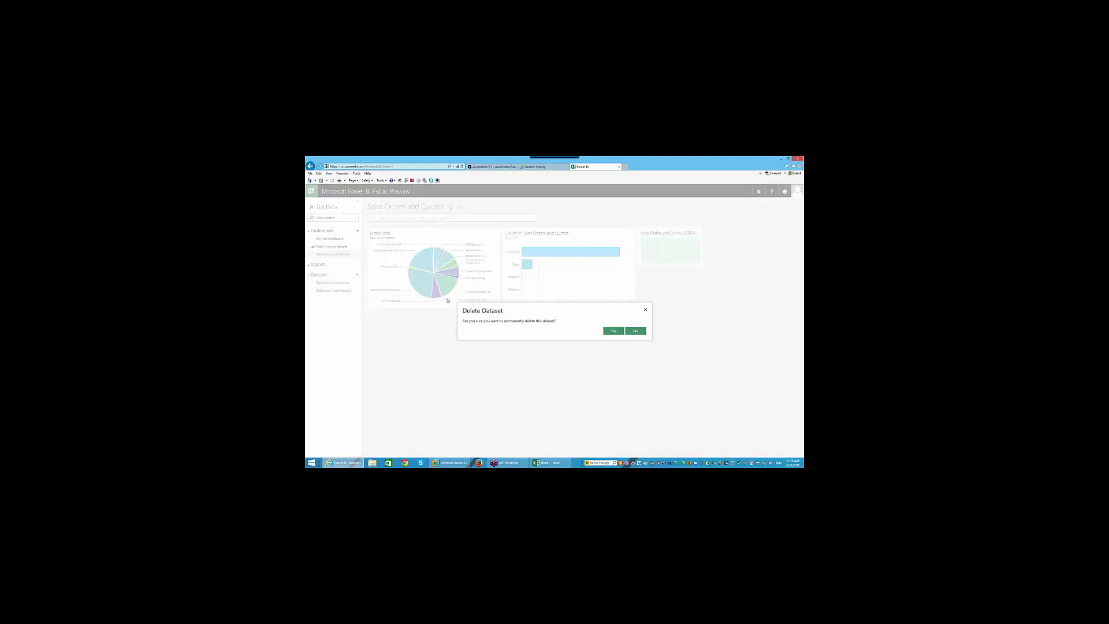
pyautogui.click(614, 330)
pyautogui.click(357, 284)
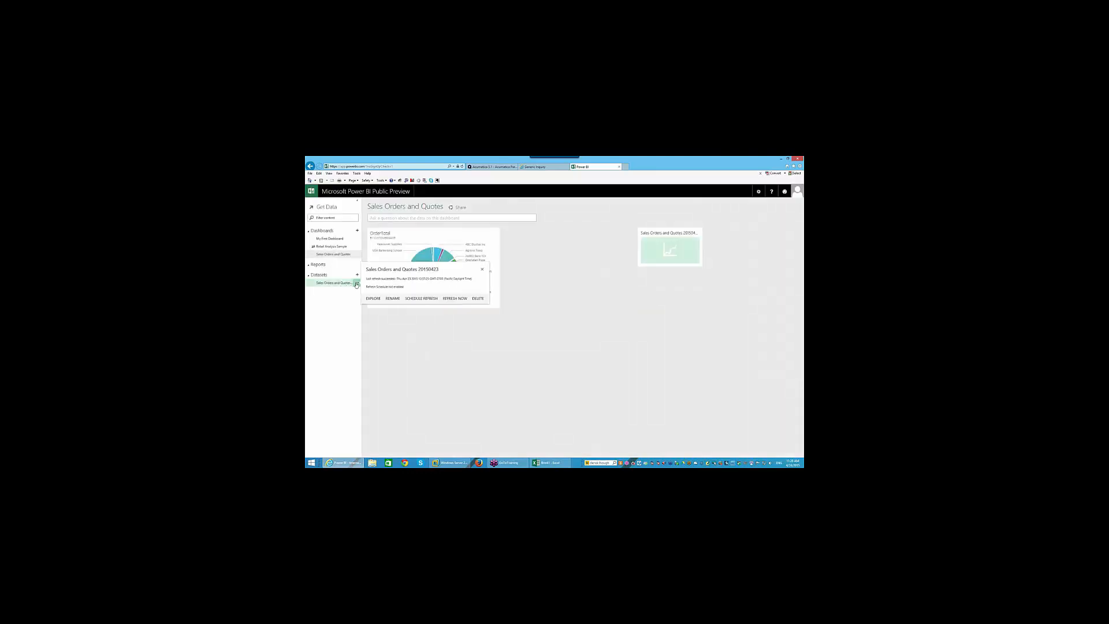
pyautogui.click(472, 300)
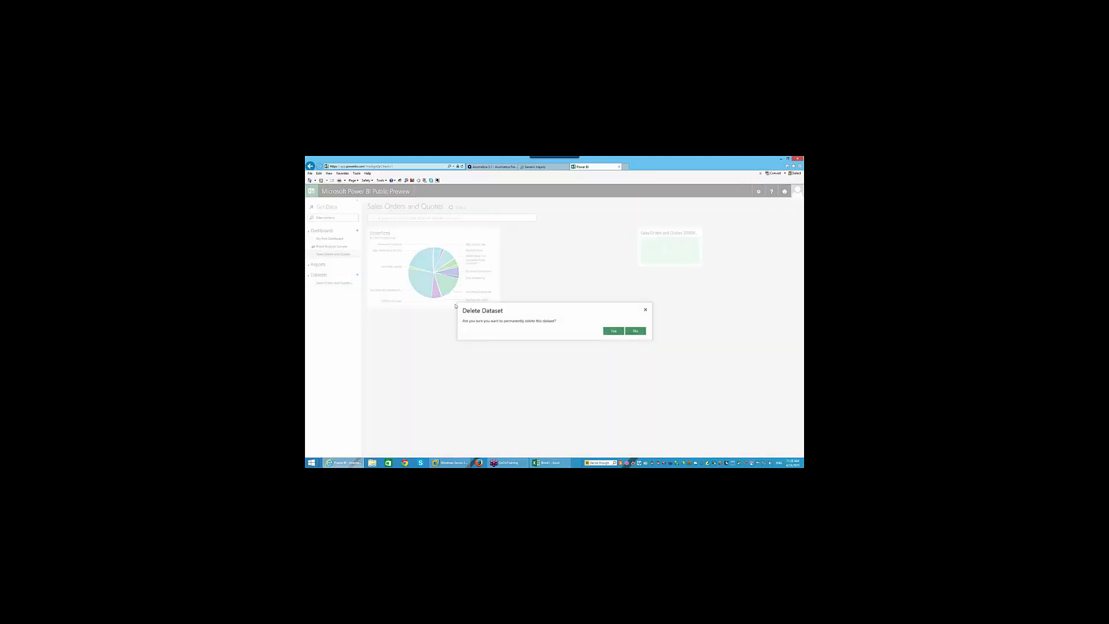
pyautogui.click(614, 331)
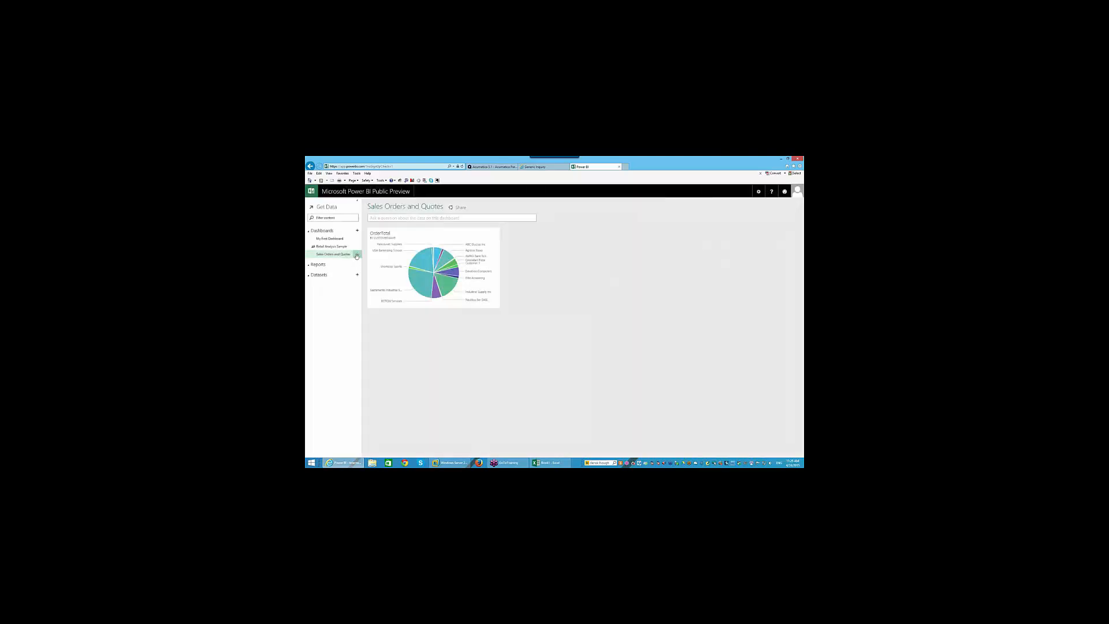
# - Delete the Sales Orders and Quotes dashboard and My First Dashboard
pyautogui.click(356, 256)
pyautogui.click(399, 260)
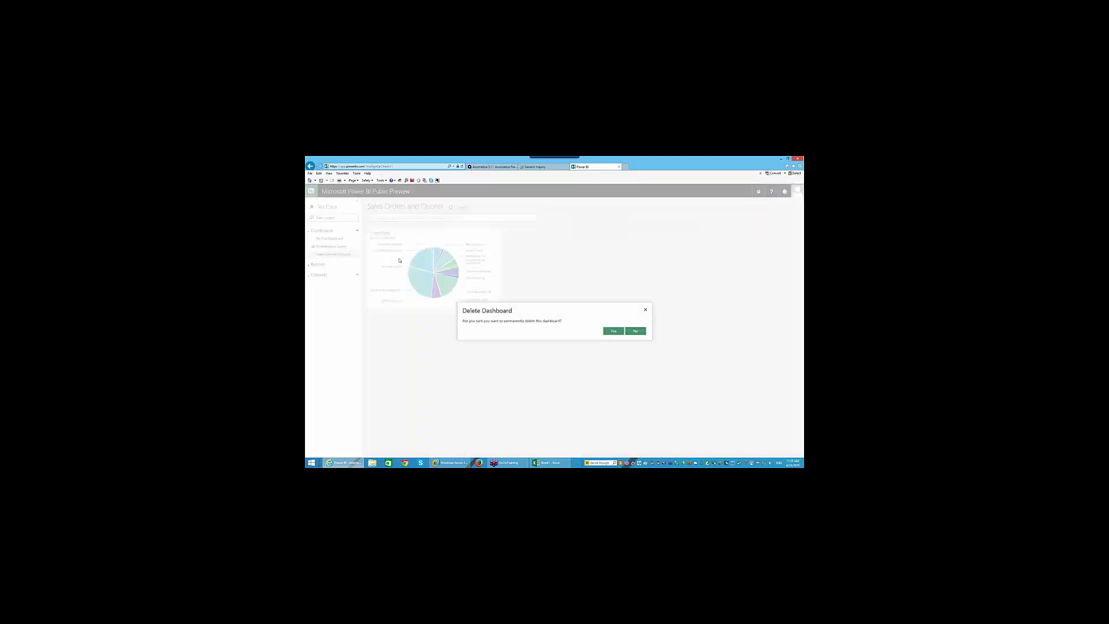
pyautogui.click(613, 330)
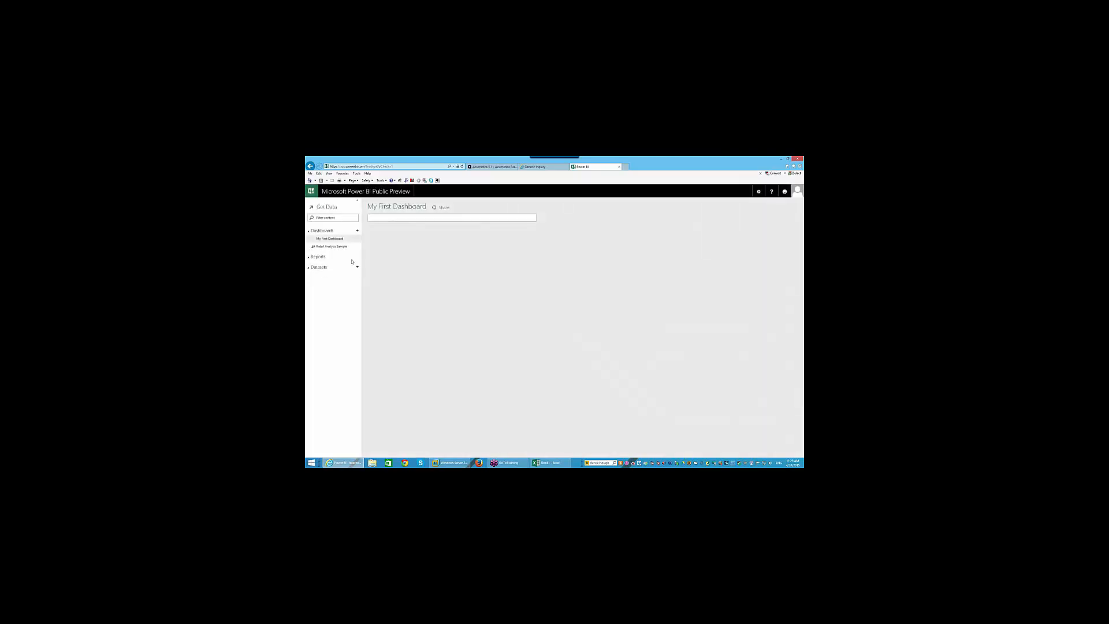
pyautogui.click(358, 239)
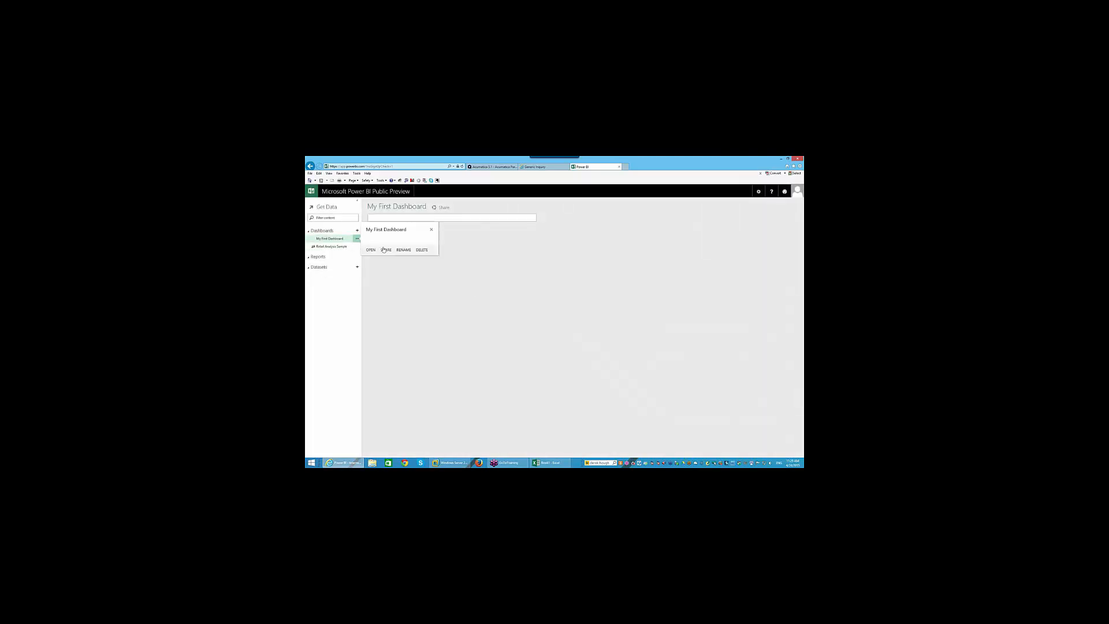
pyautogui.click(422, 250)
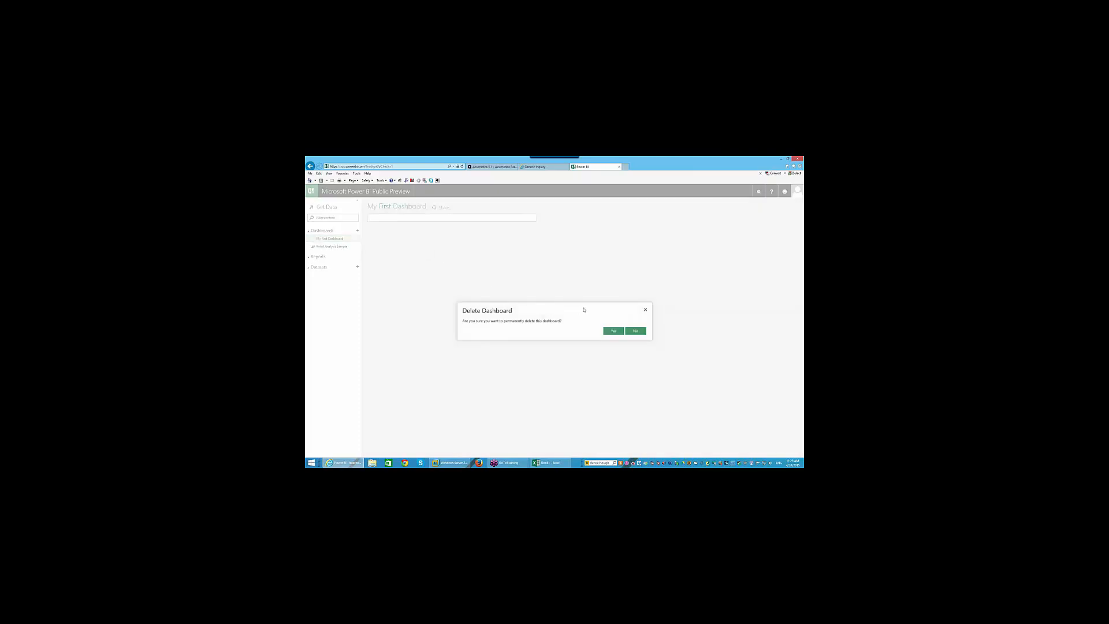
pyautogui.click(613, 330)
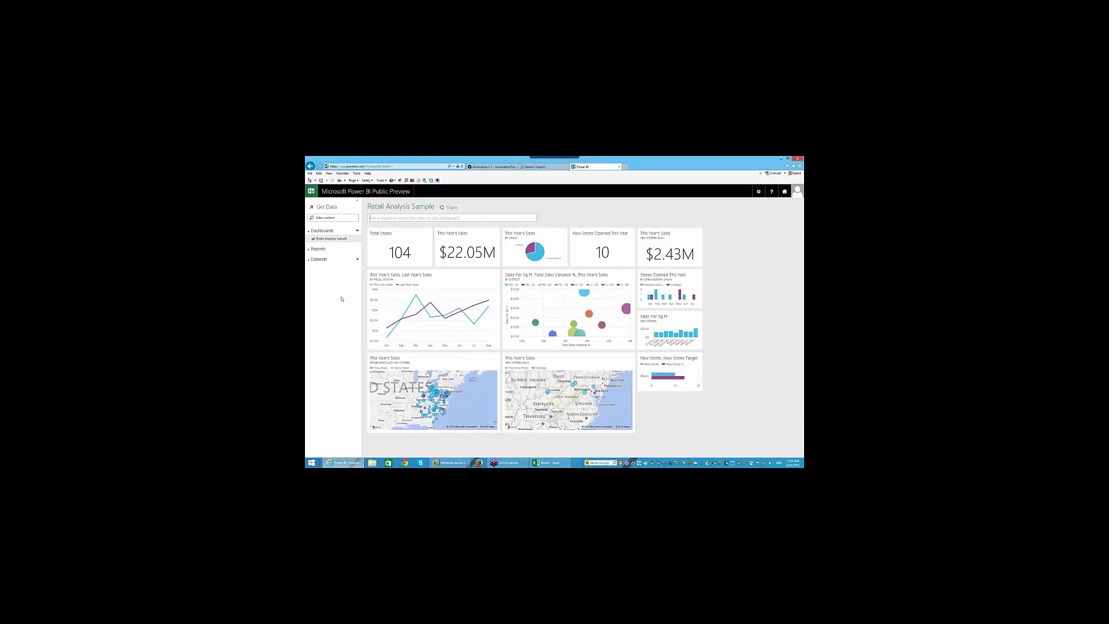
# - Open the Get data source list from the + beside Datasets and scroll toward Excel Workbook
pyautogui.click(356, 260)
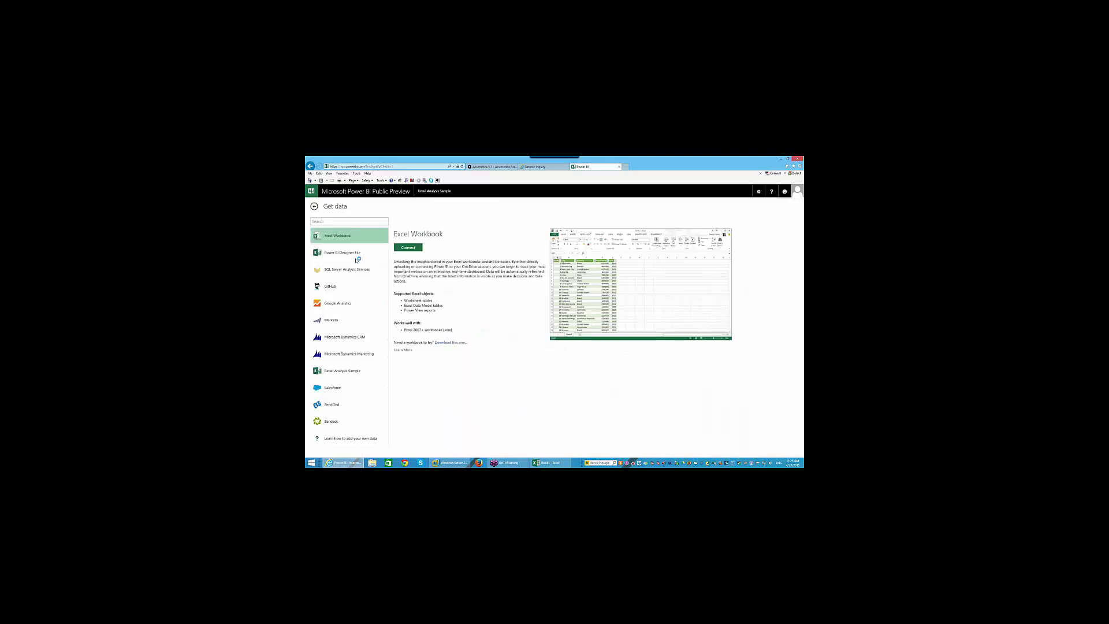
pyautogui.click(313, 206)
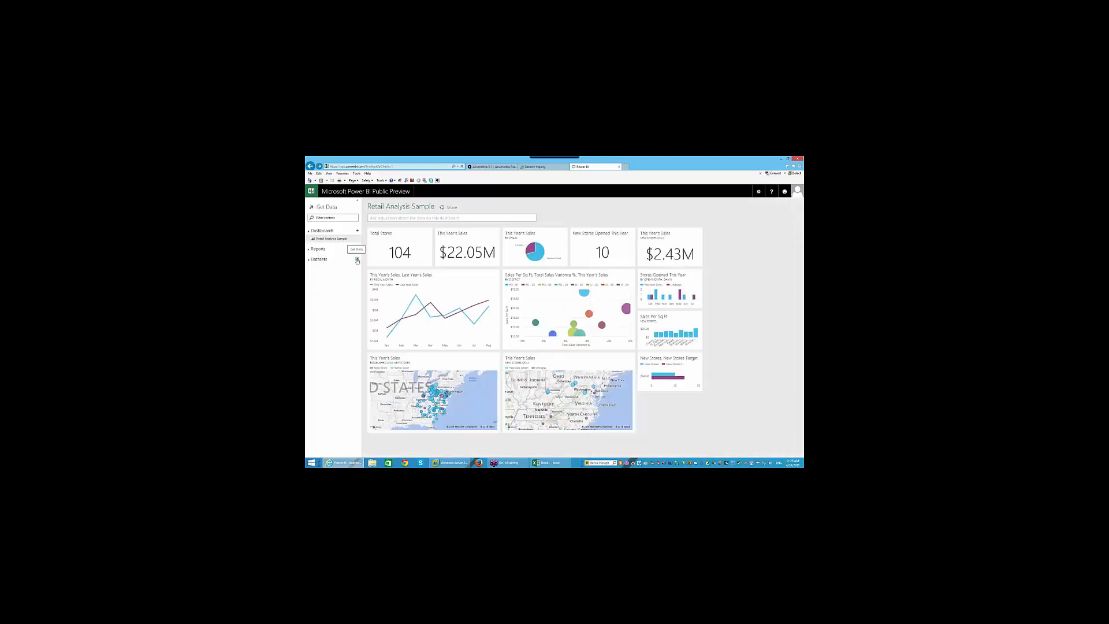
pyautogui.click(357, 259)
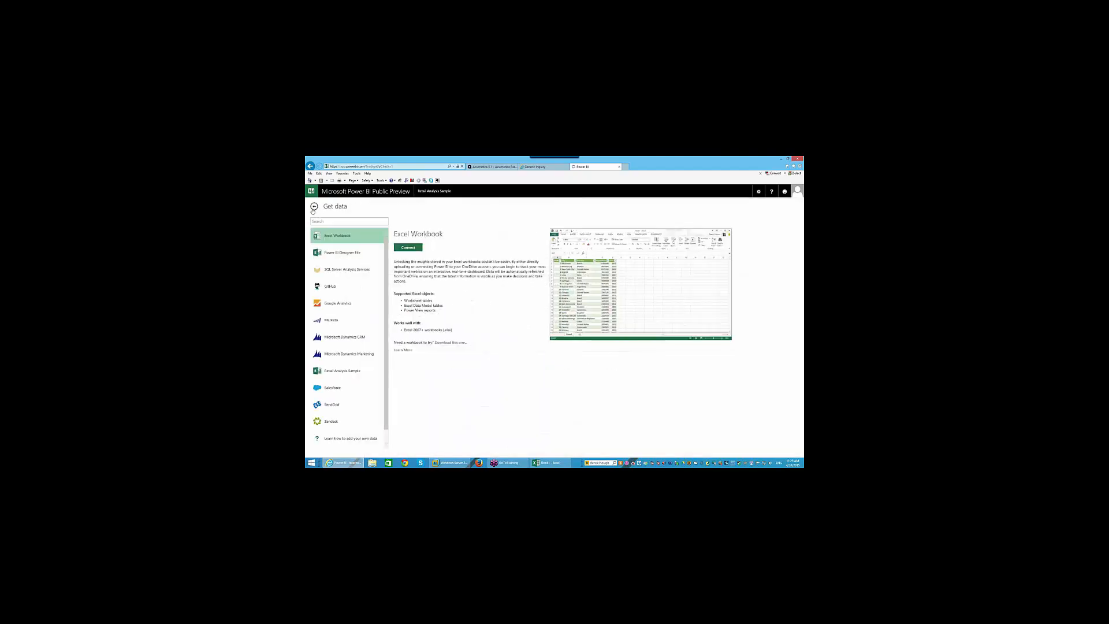
pyautogui.click(313, 206)
pyautogui.scroll(-1, 388, 441)
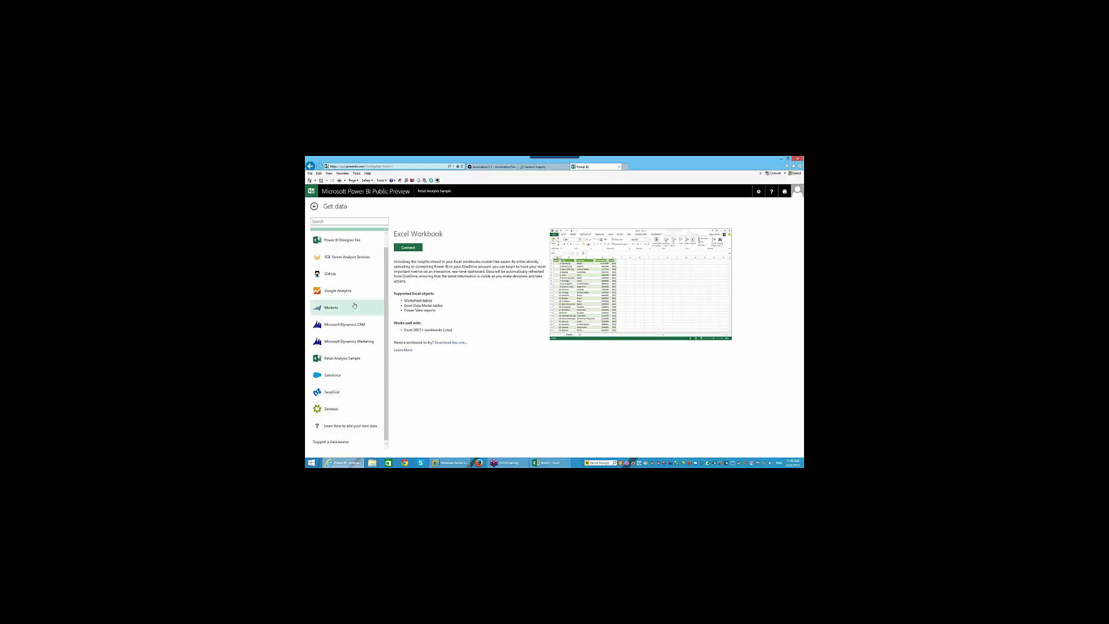
# - Save the Excel order workbook to the Desktop with Save As, entering a new file name
pyautogui.click(548, 462)
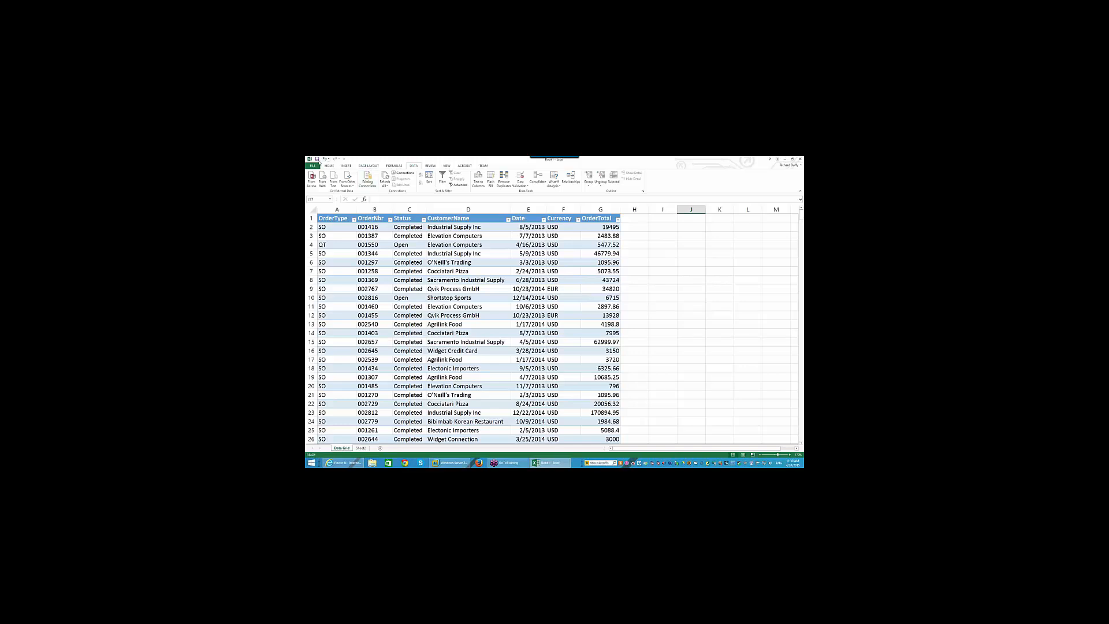
pyautogui.click(313, 166)
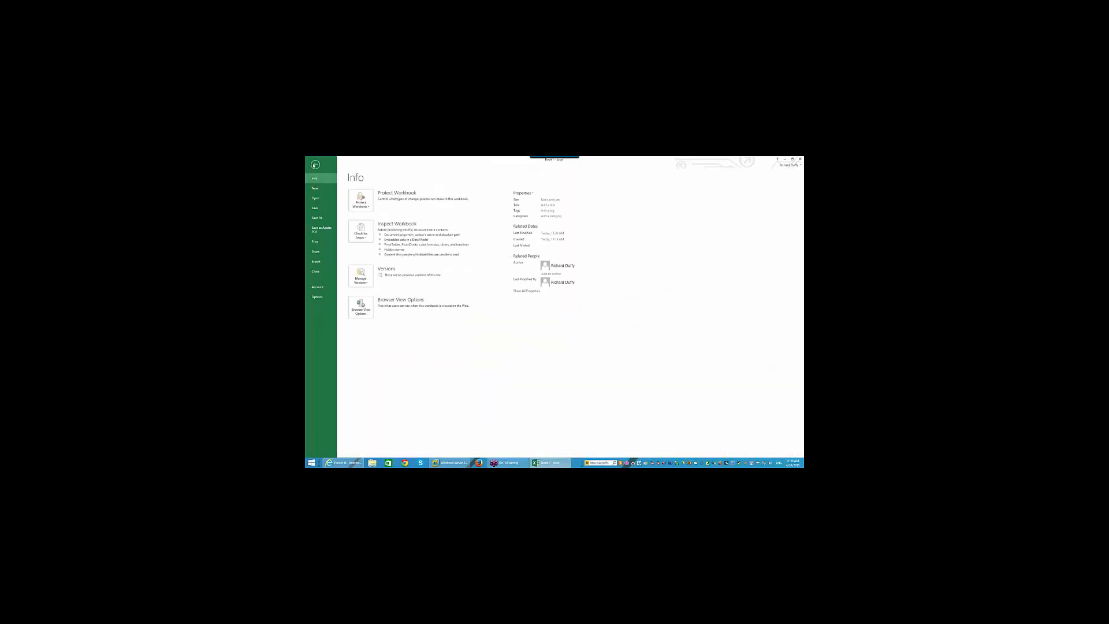
pyautogui.click(318, 217)
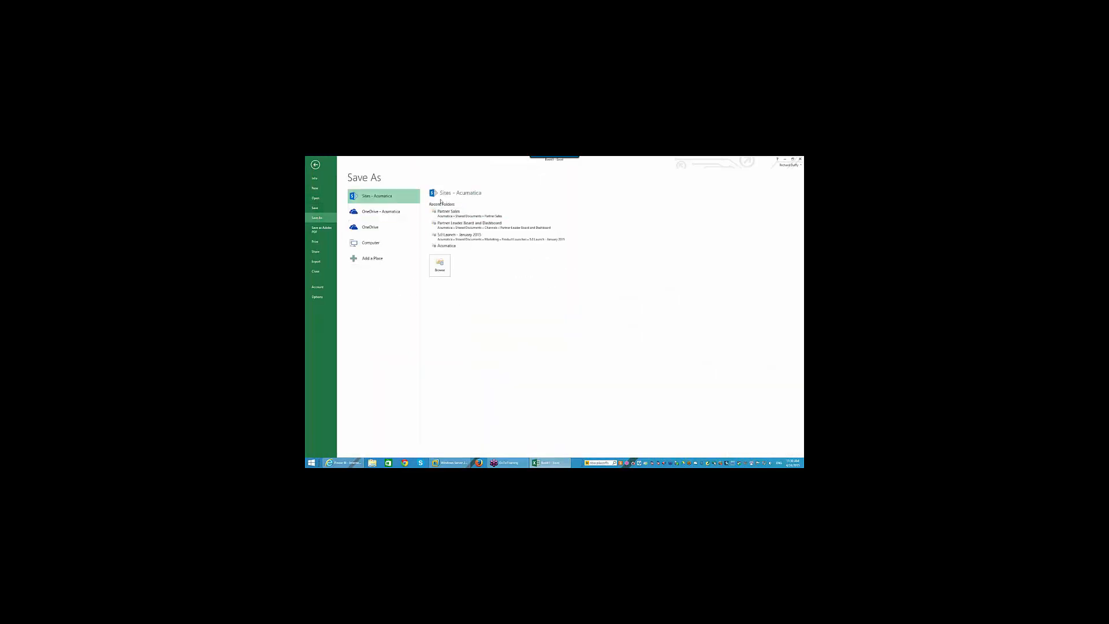
pyautogui.click(376, 243)
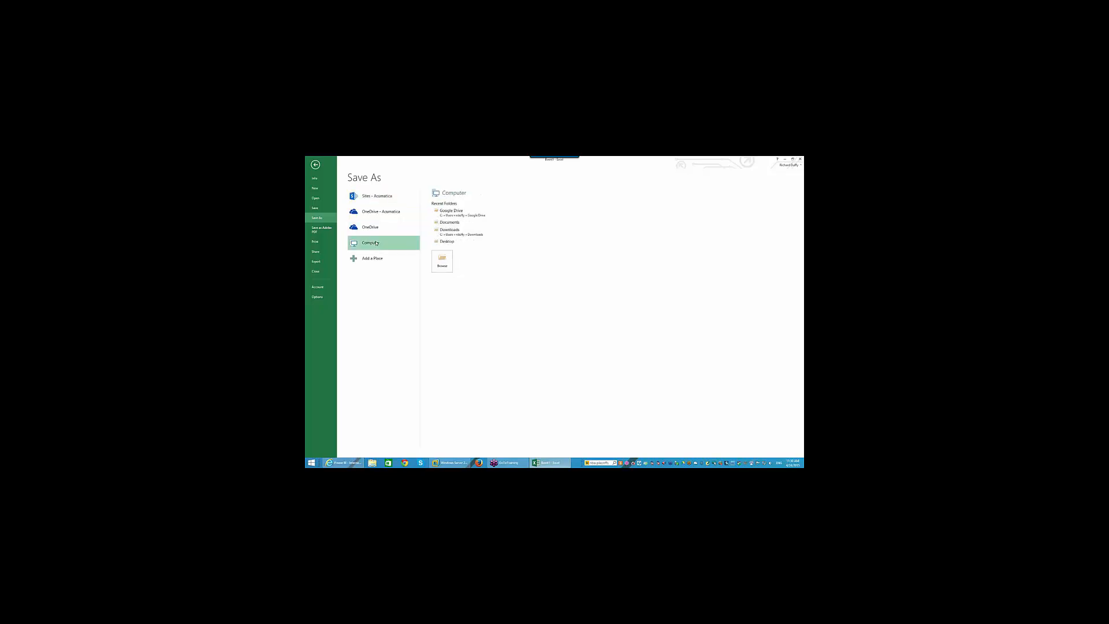
pyautogui.click(441, 244)
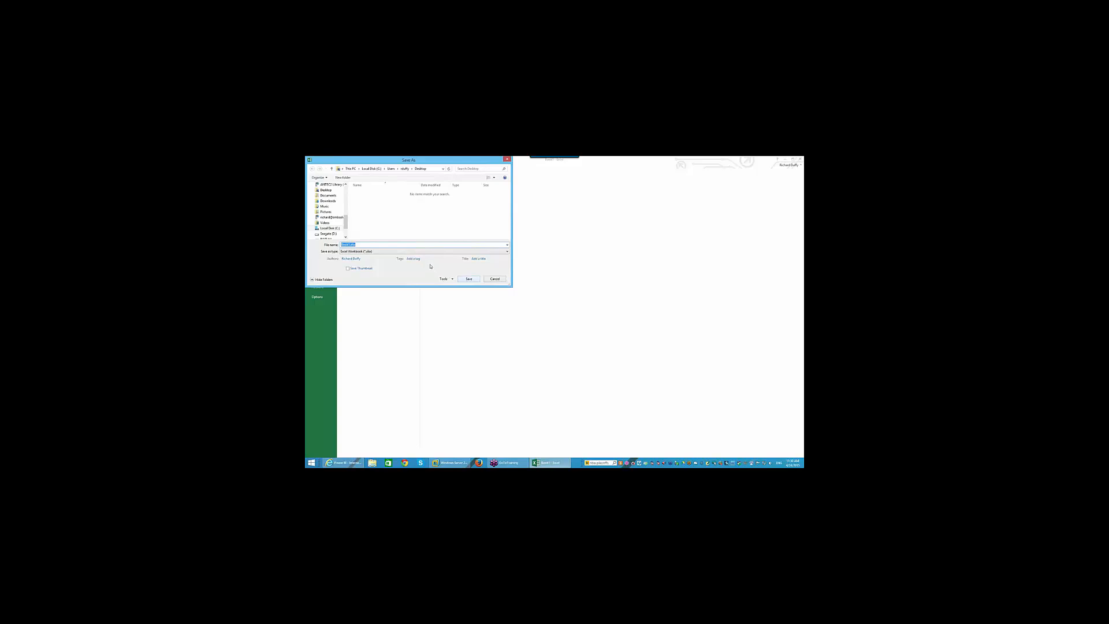
pyautogui.write('4')
pyautogui.click(469, 279)
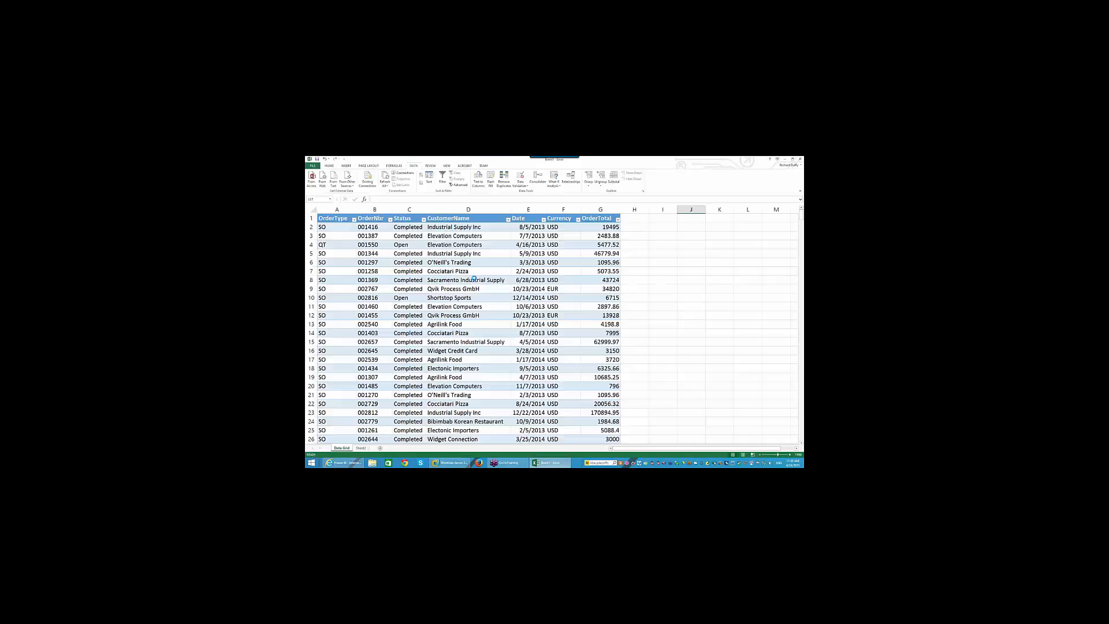
# - Close Excel and connect the Desktop order workbook to Power BI as an Excel Workbook source
pyautogui.click(799, 159)
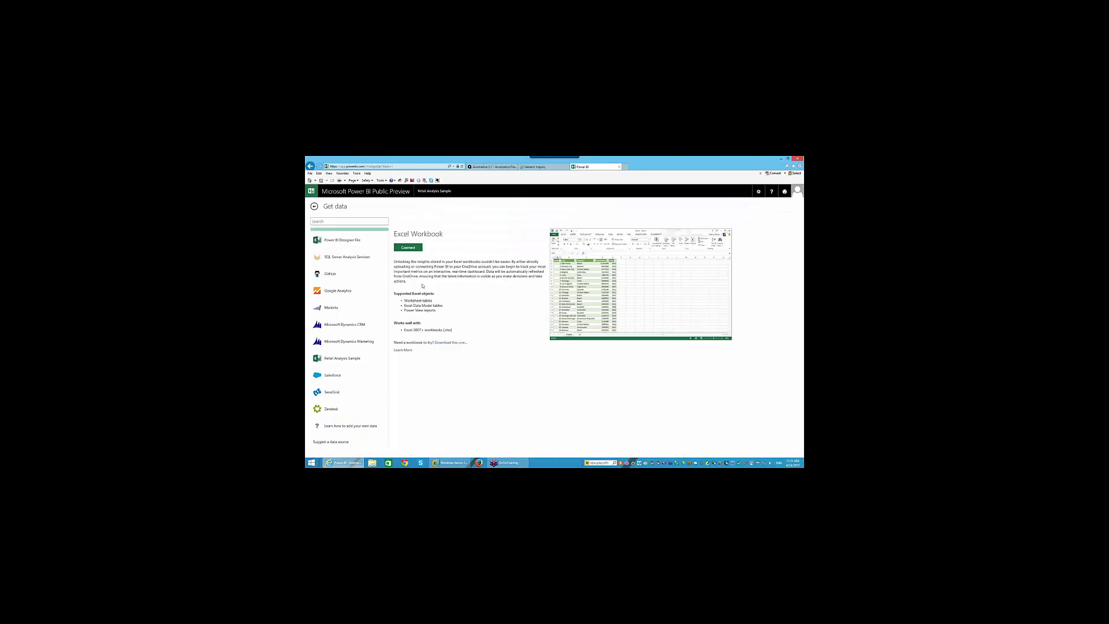
pyautogui.click(408, 247)
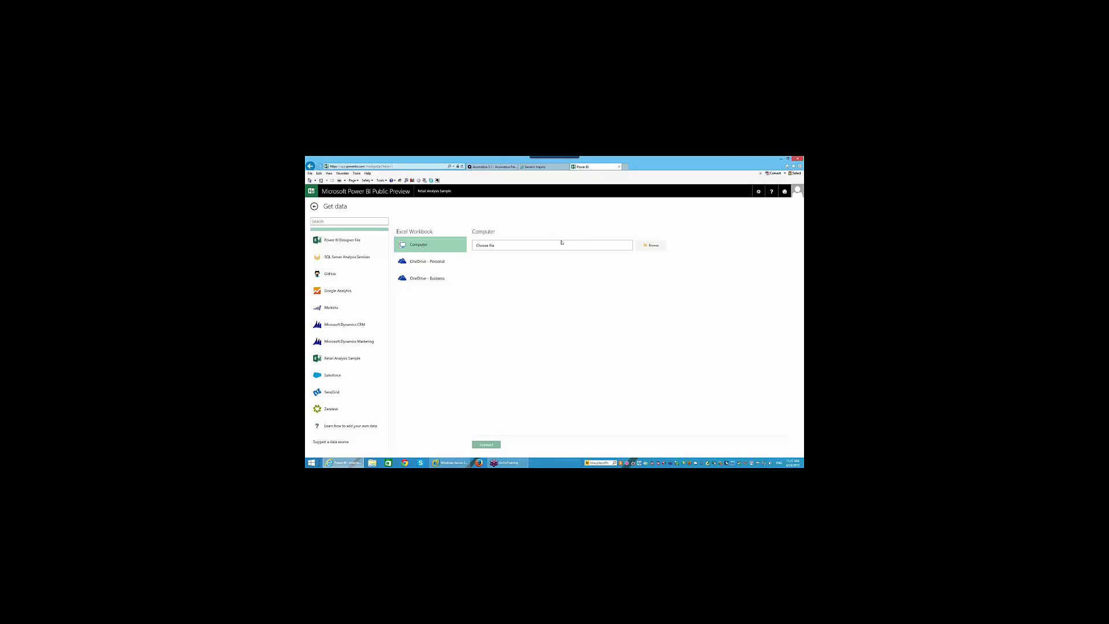
pyautogui.click(653, 245)
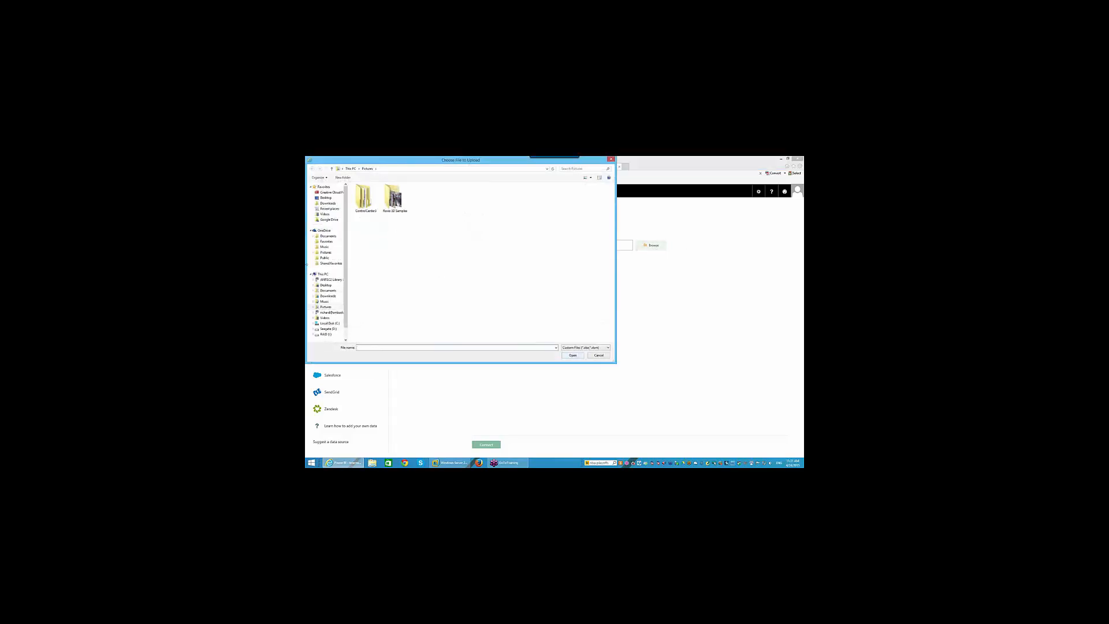
pyautogui.click(326, 197)
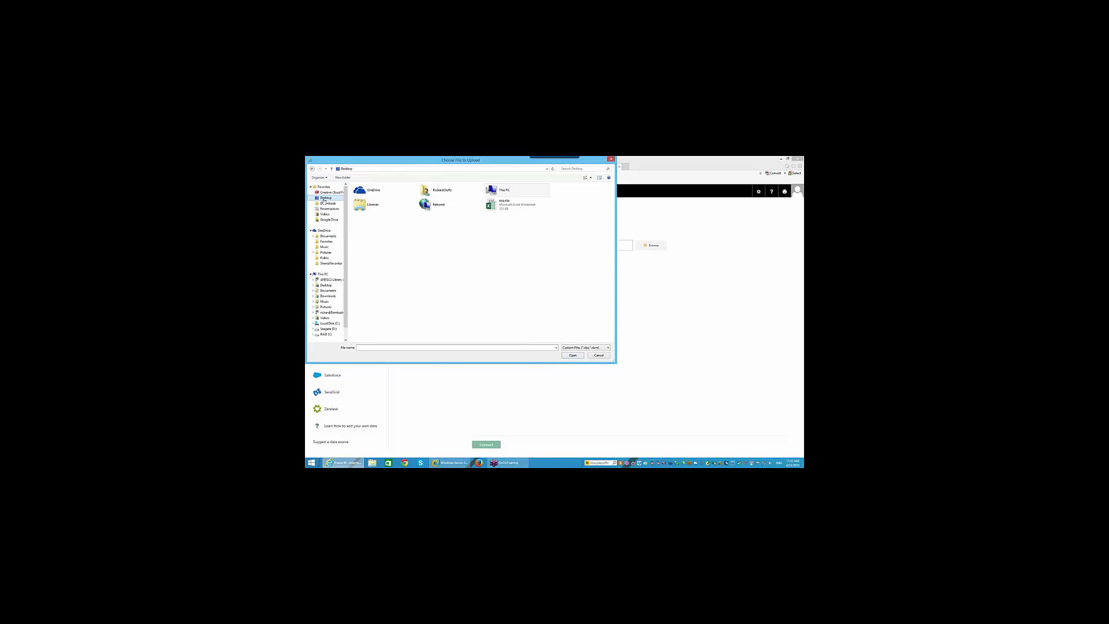
pyautogui.doubleClick(504, 204)
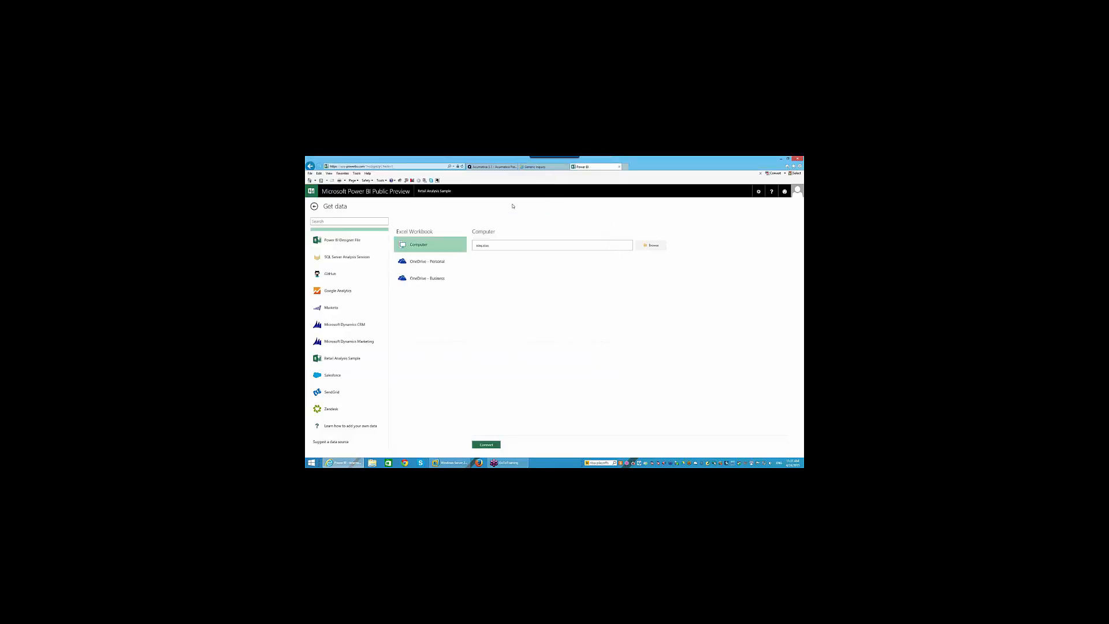
pyautogui.click(487, 444)
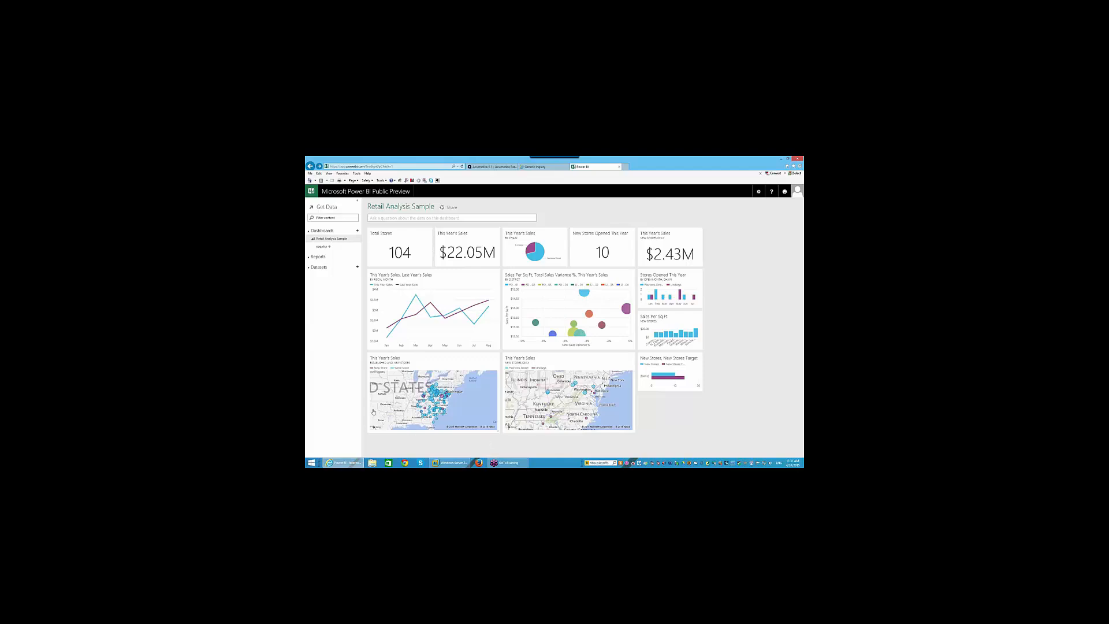
# - Open the uploaded dataset in a new report and try adding the Status field
pyautogui.click(318, 275)
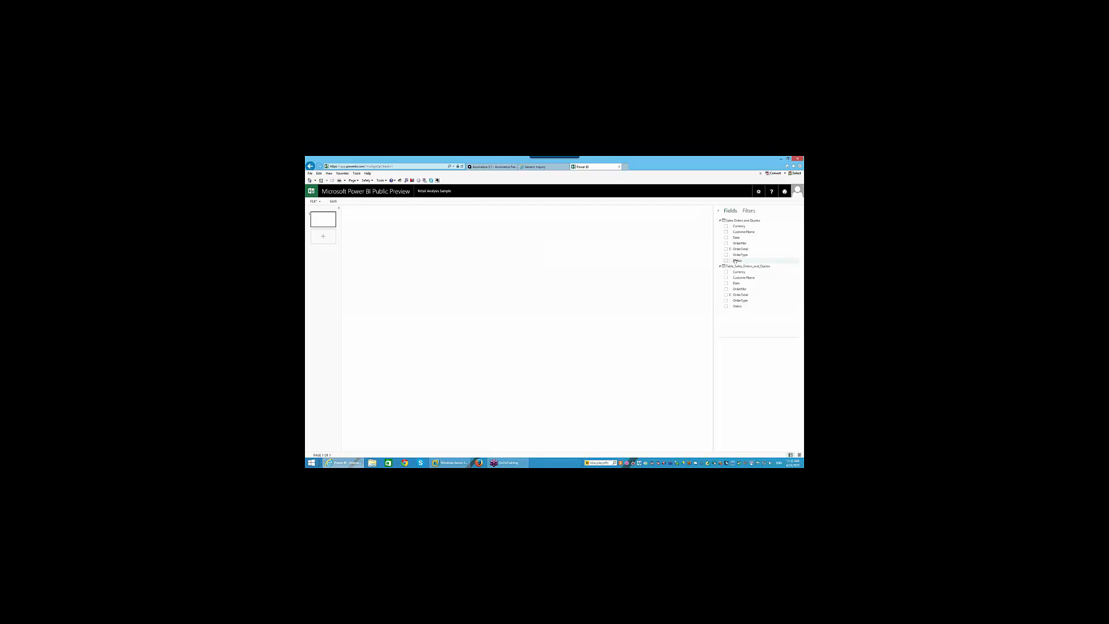
pyautogui.moveTo(737, 260); pyautogui.dragTo(736, 261)
pyautogui.moveTo(732, 280); pyautogui.dragTo(735, 308)
# - Leave the report without saving and open the soq.xlsx dashboard
pyautogui.click(349, 193)
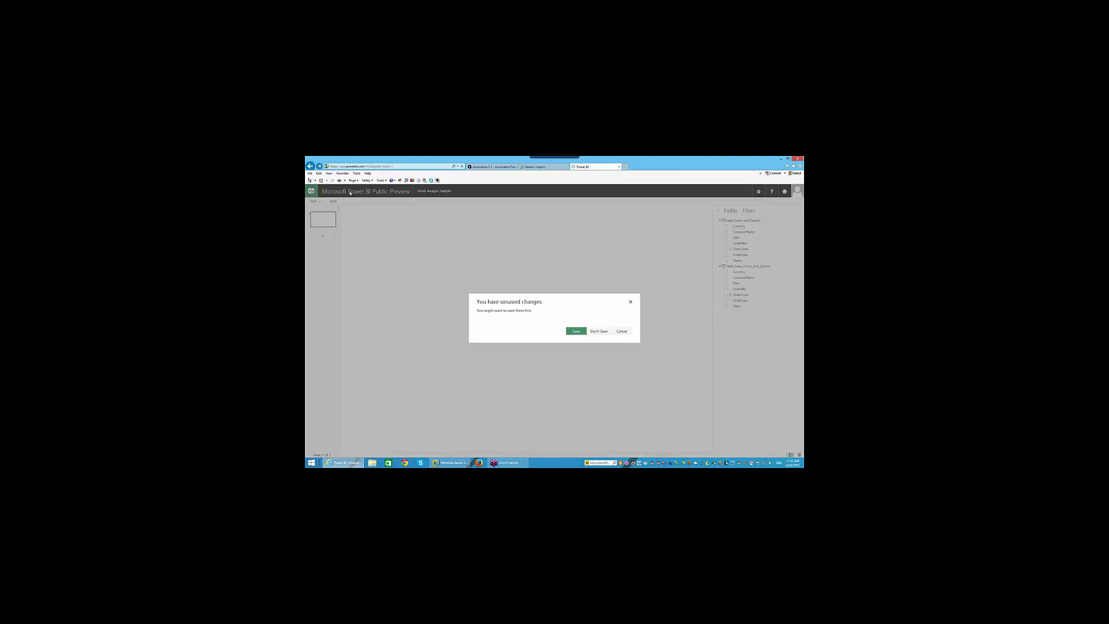
pyautogui.click(598, 331)
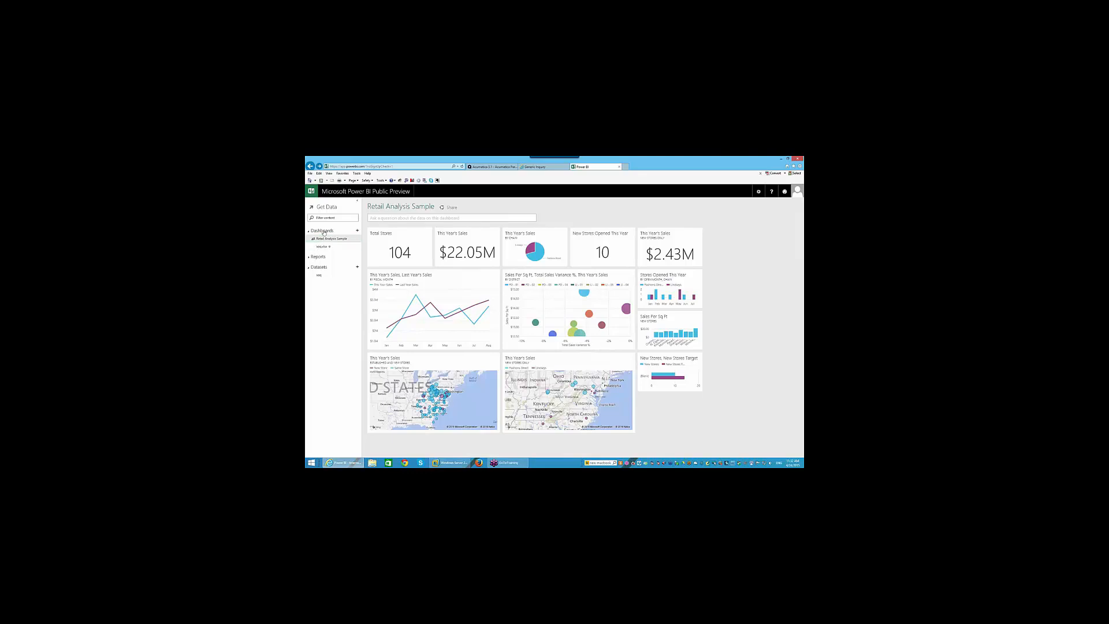
pyautogui.click(324, 246)
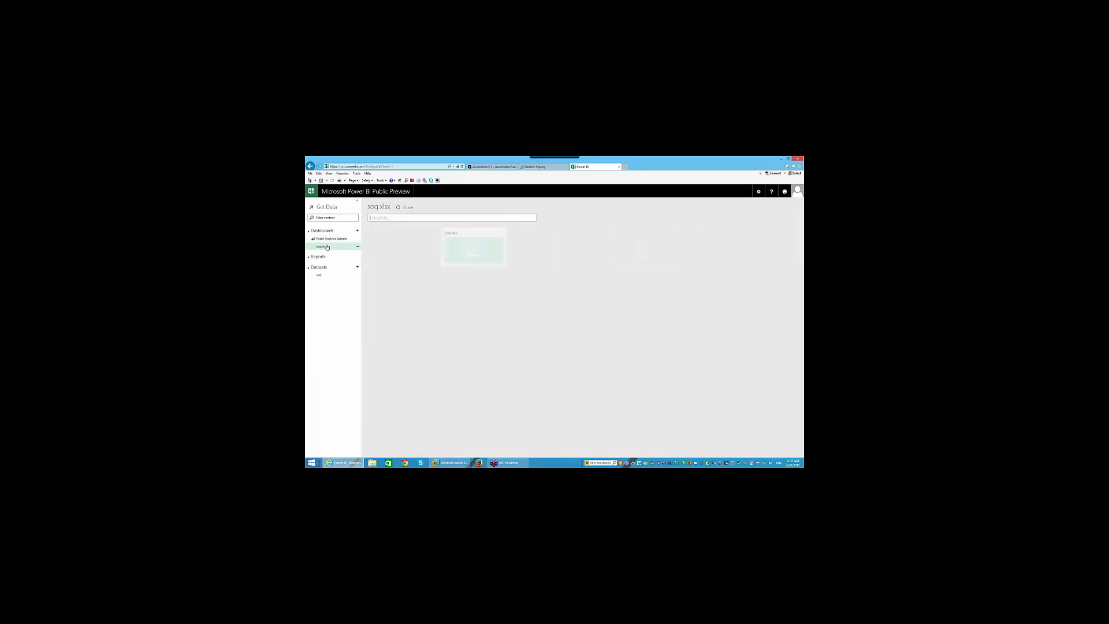
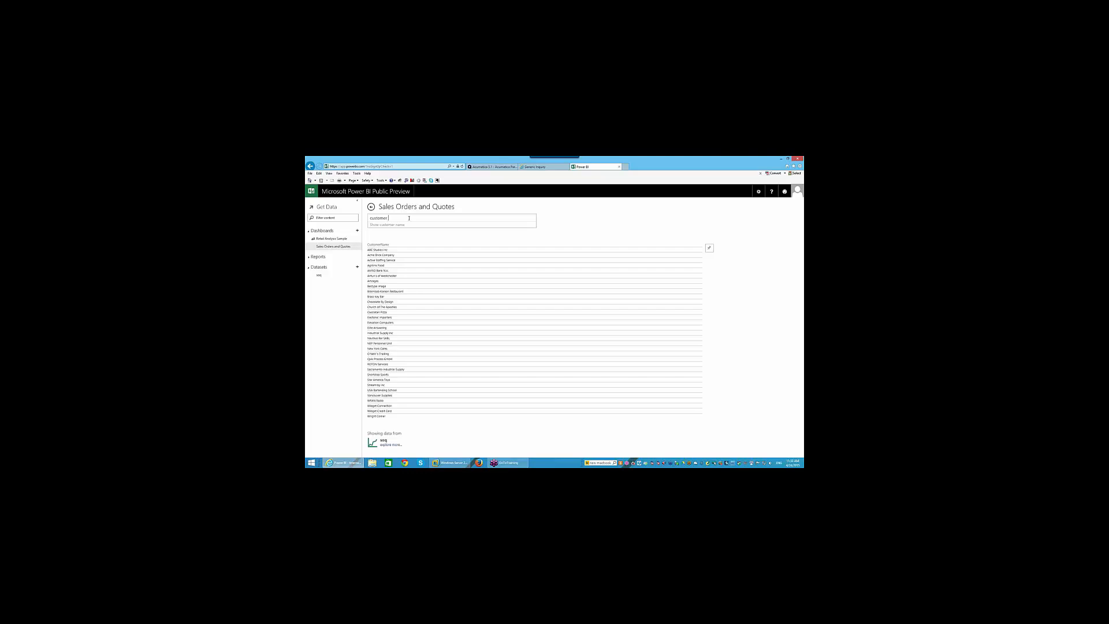
# - Extend the Q&A question with 'order total as pie' to chart customer order totals as a pie
pyautogui.write('order')
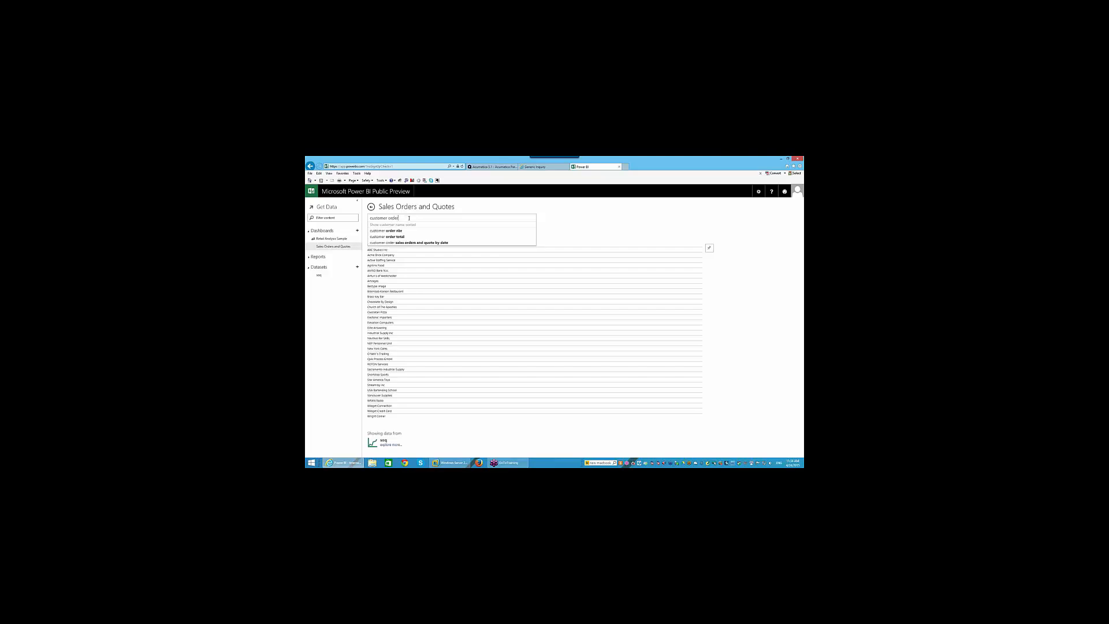
pyautogui.write(' total')
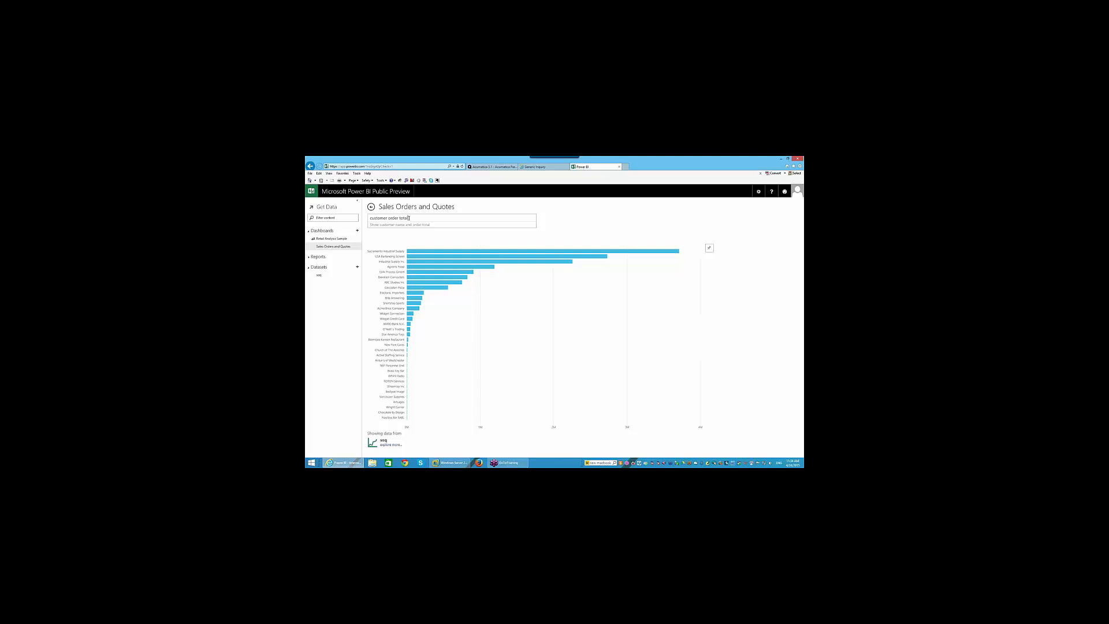
pyautogui.write('as pie')
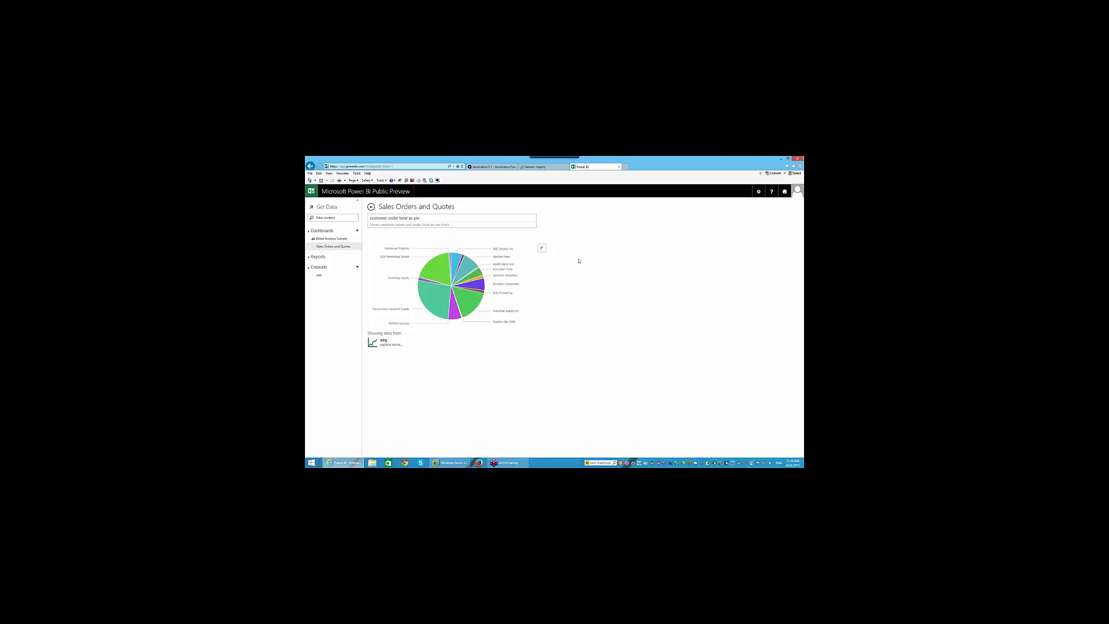
# - Pin the customer order total pie chart to the dashboard and erase the Q&A question
pyautogui.click(542, 248)
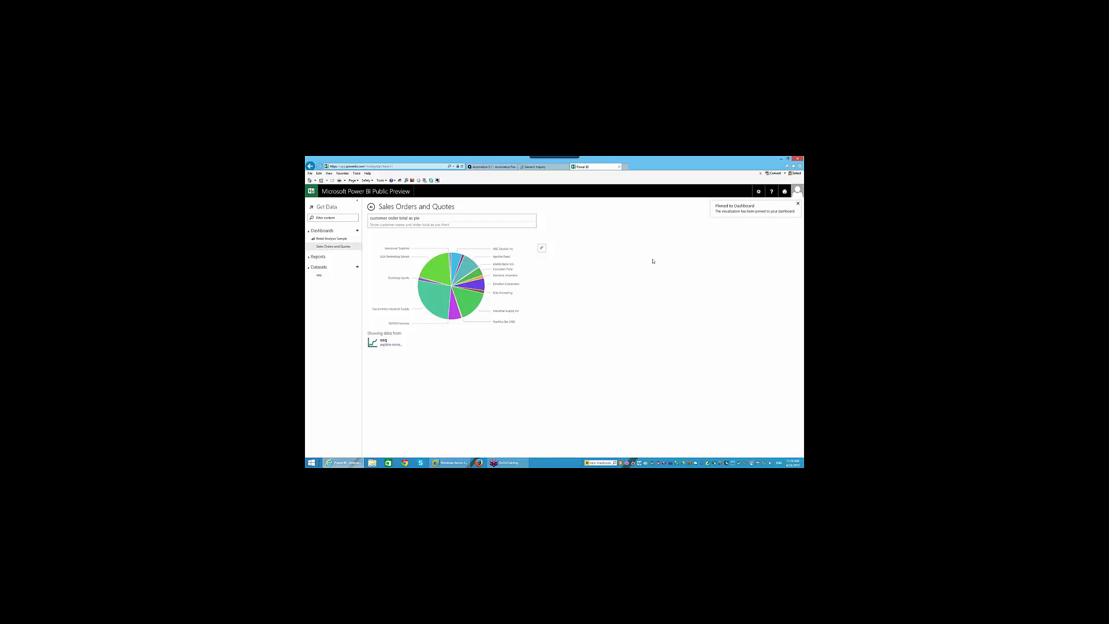
pyautogui.click(439, 218)
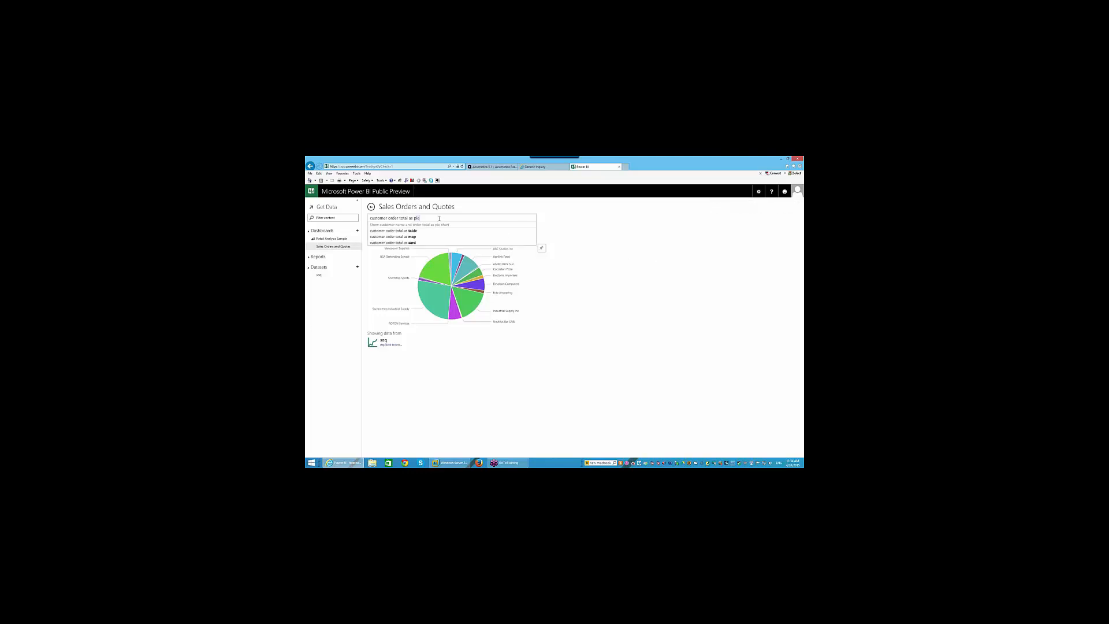
pyautogui.press('BackSpace')
pyautogui.press('BackSpace')
pyautogui.press('BackSpace')
pyautogui.press('BackSpace')
pyautogui.press('BackSpace')
pyautogui.press('BackSpace')
pyautogui.press('BackSpace')
pyautogui.press('BackSpace')
pyautogui.press('BackSpace')
pyautogui.press('BackSpace')
pyautogui.press('BackSpace')
pyautogui.press('BackSpace')
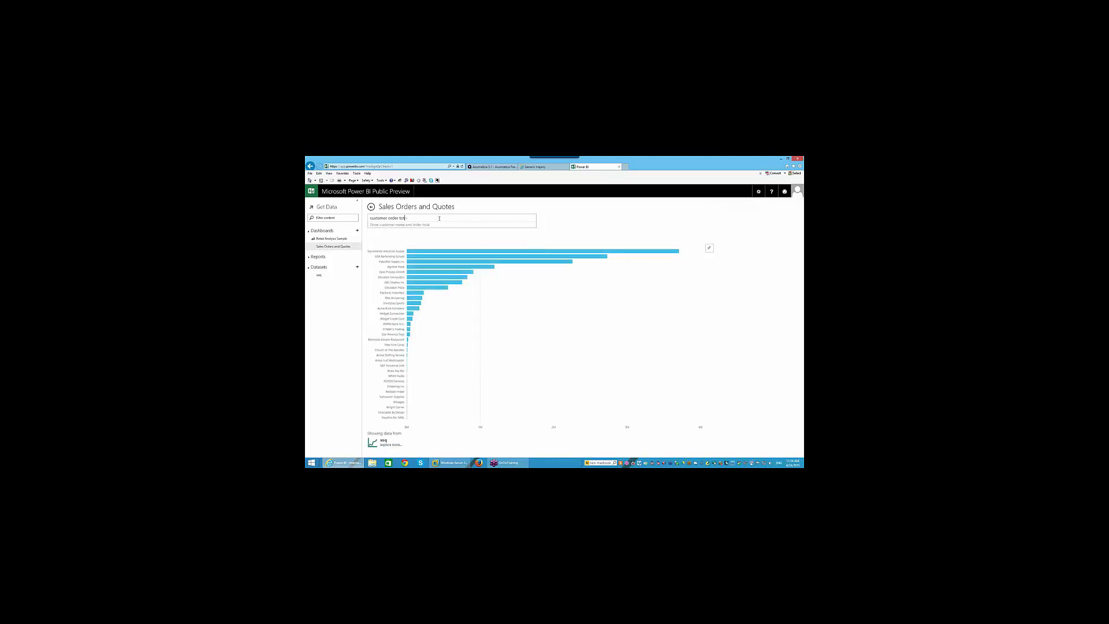
pyautogui.press('BackSpace')
pyautogui.press('BackSpace')
pyautogui.press('BackSpace')
pyautogui.press('BackSpace')
pyautogui.press('BackSpace')
pyautogui.press('BackSpace')
pyautogui.press('BackSpace')
pyautogui.press('BackSpace')
pyautogui.press('BackSpace')
pyautogui.press('BackSpace')
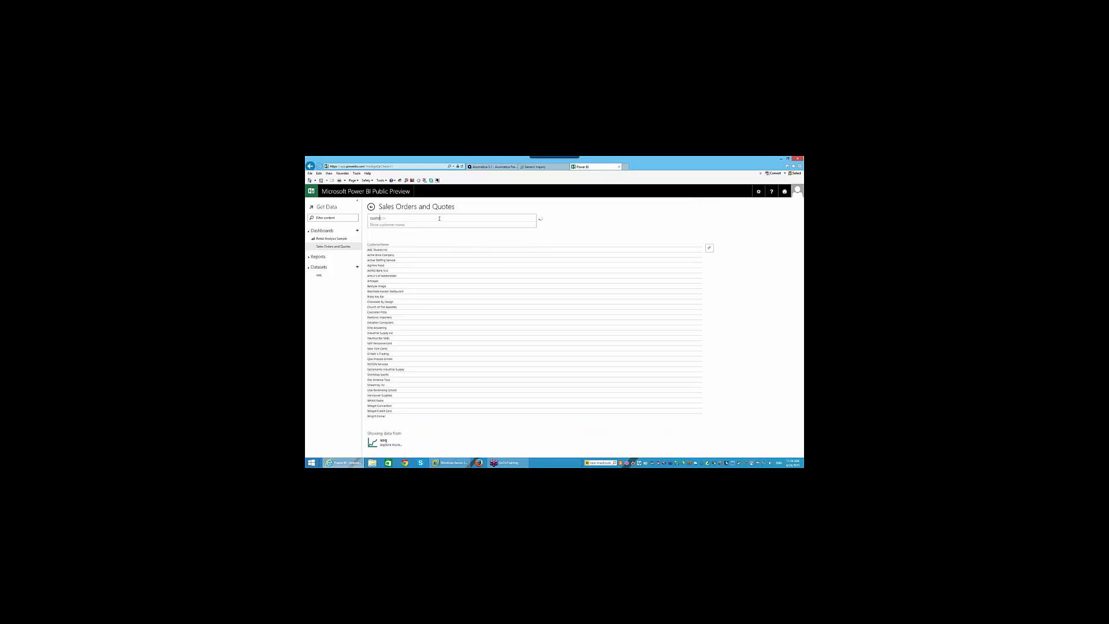
pyautogui.press('BackSpace')
pyautogui.press('BackSpace')
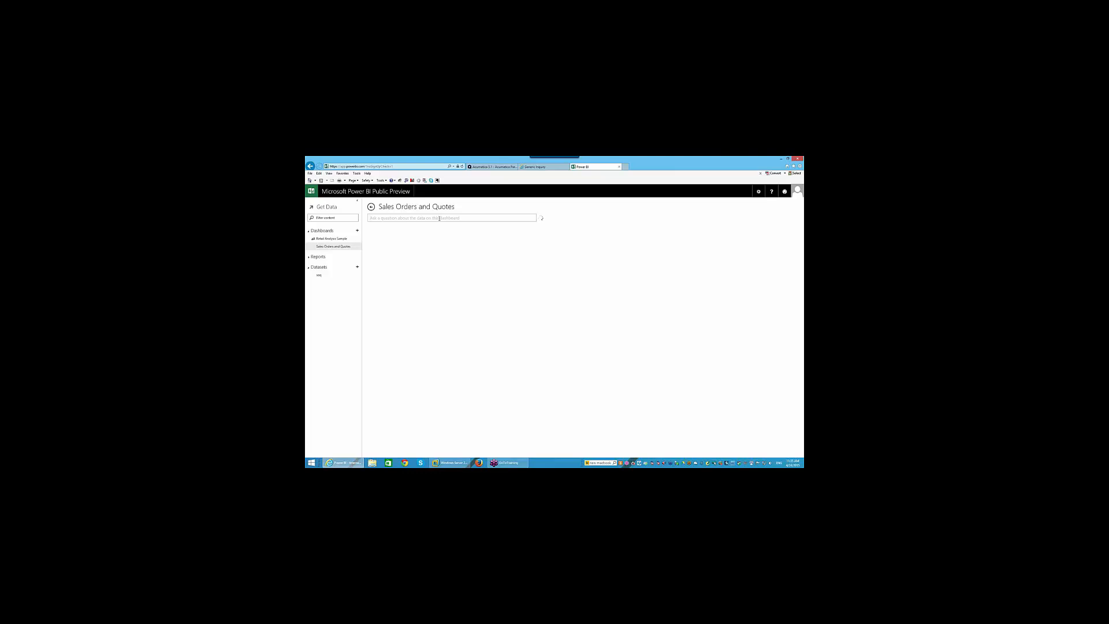
pyautogui.write('c')
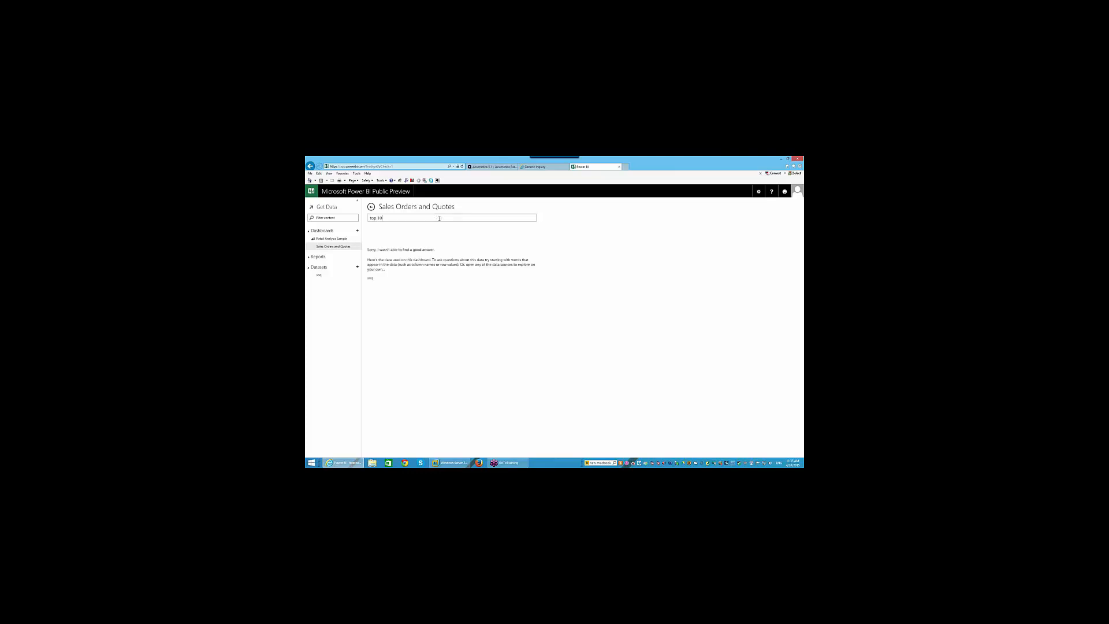
pyautogui.write('op 10 customer')
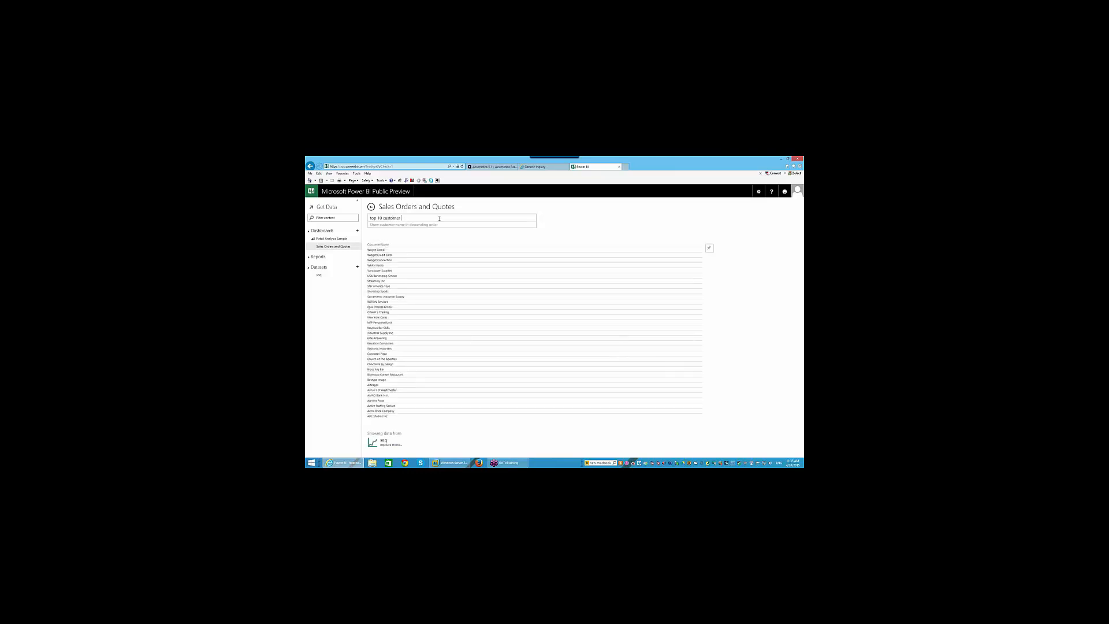
pyautogui.write(' sales')
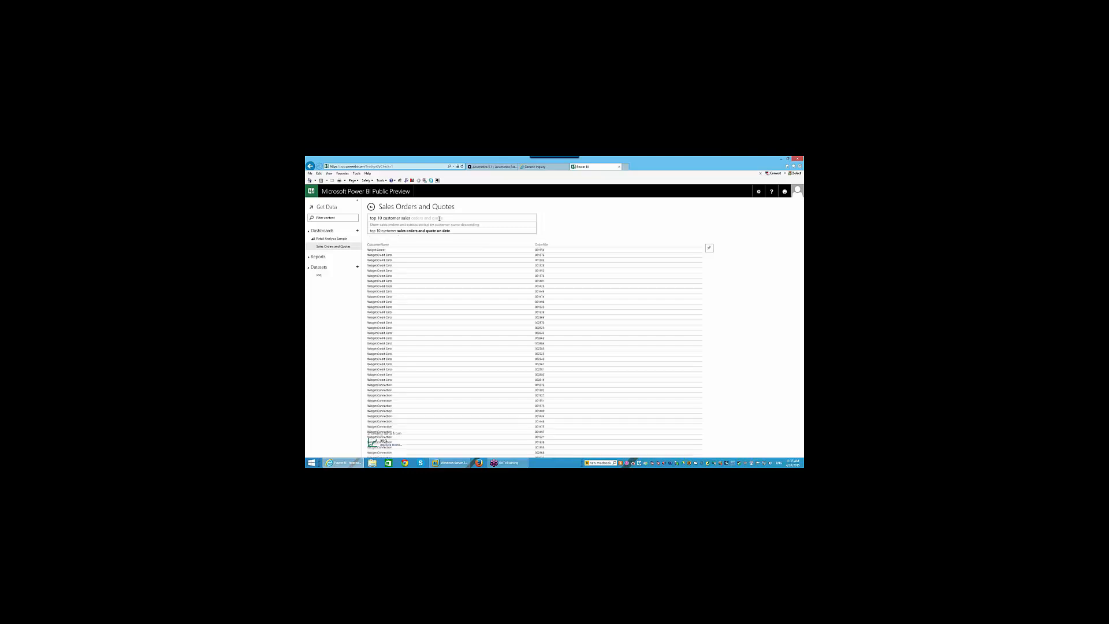
pyautogui.write(' order')
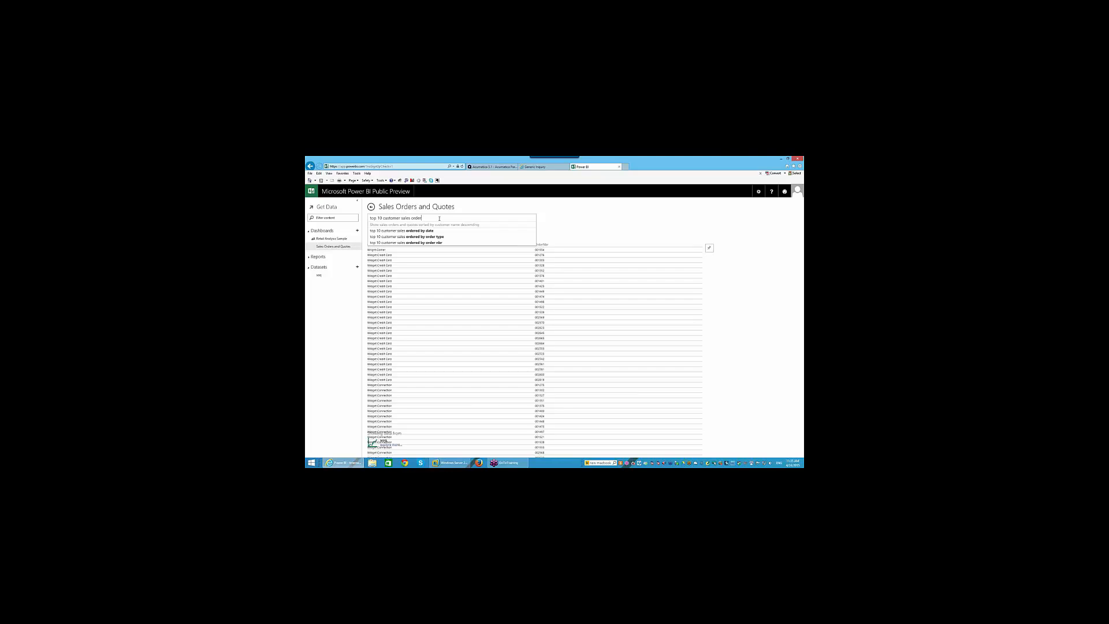
pyautogui.write('value')
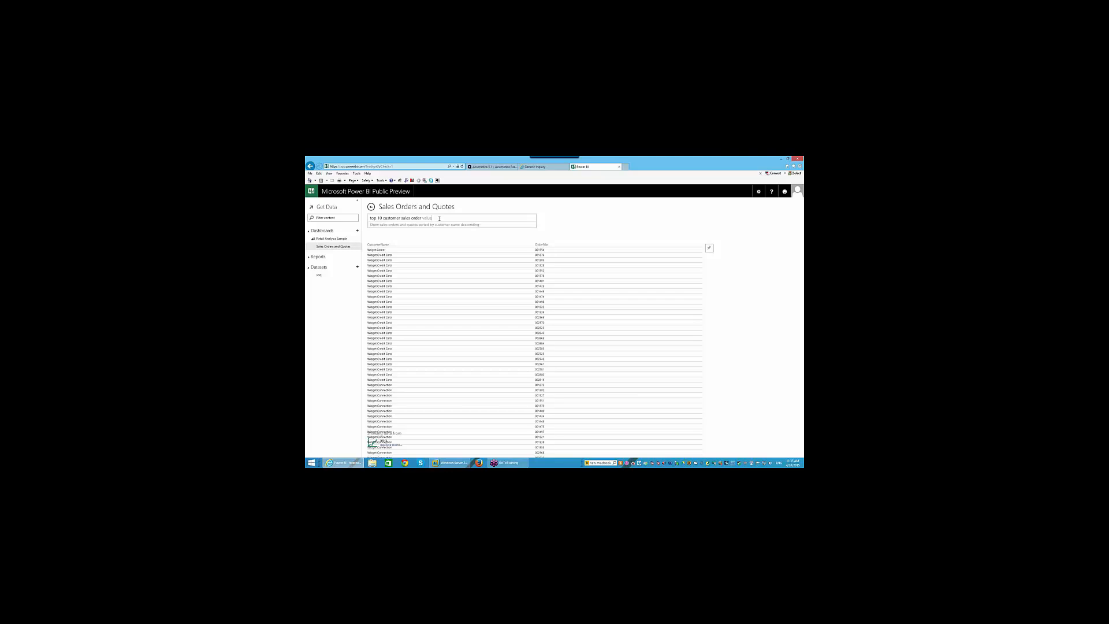
pyautogui.click(318, 275)
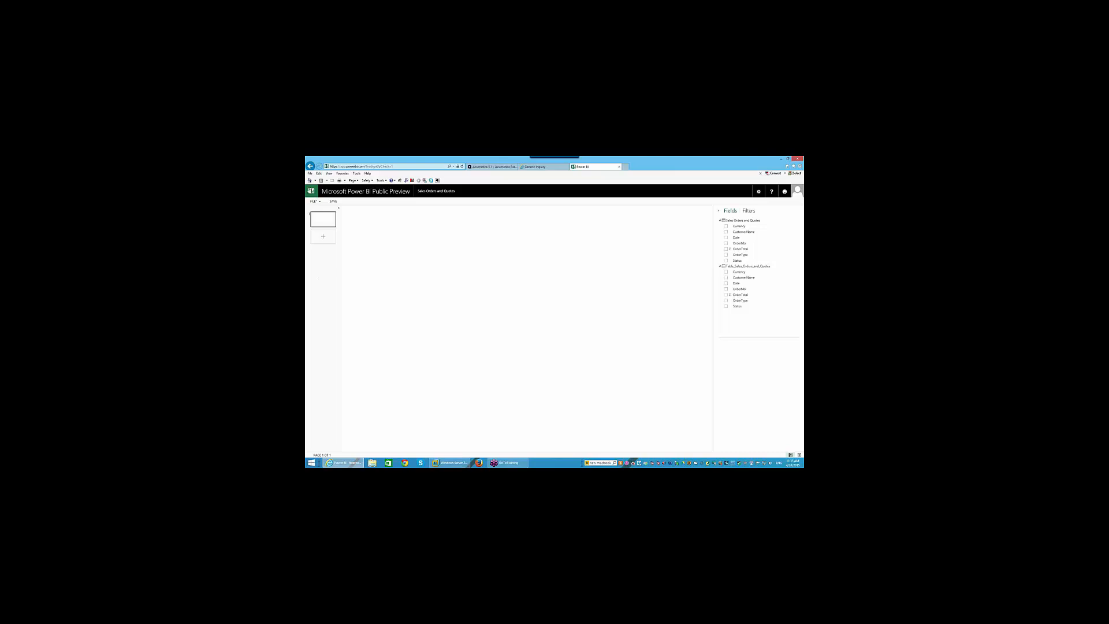
pyautogui.click(311, 191)
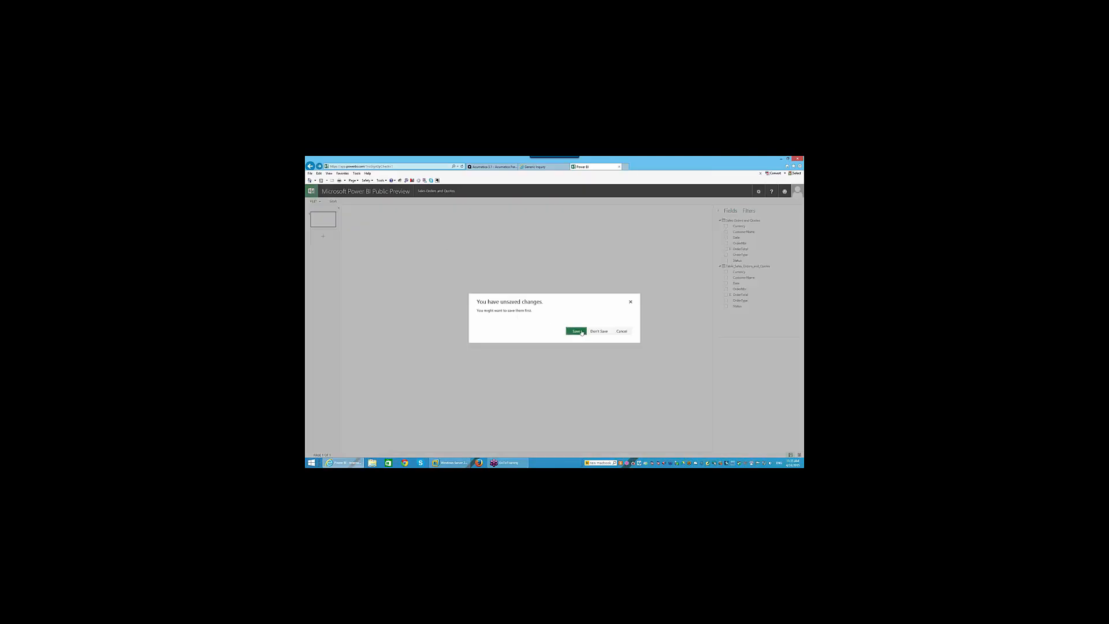
pyautogui.click(599, 331)
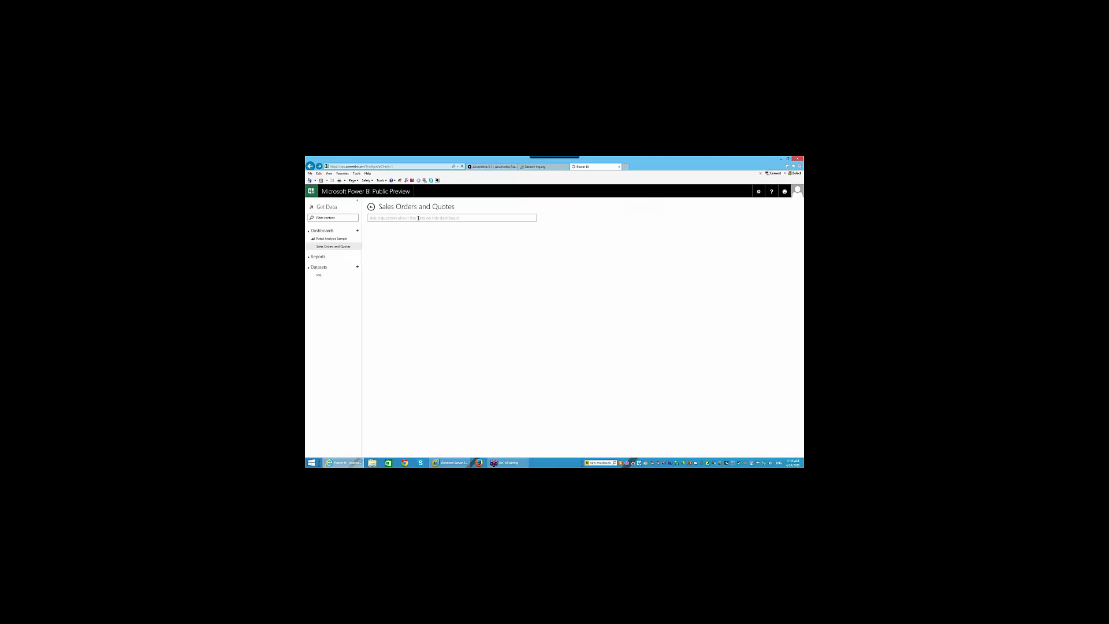
# - Ask 'customer order total by order total' in Q&A, trying and then dropping a 'top 10' prefix
pyautogui.click(419, 218)
pyautogui.write('top 10 cust')
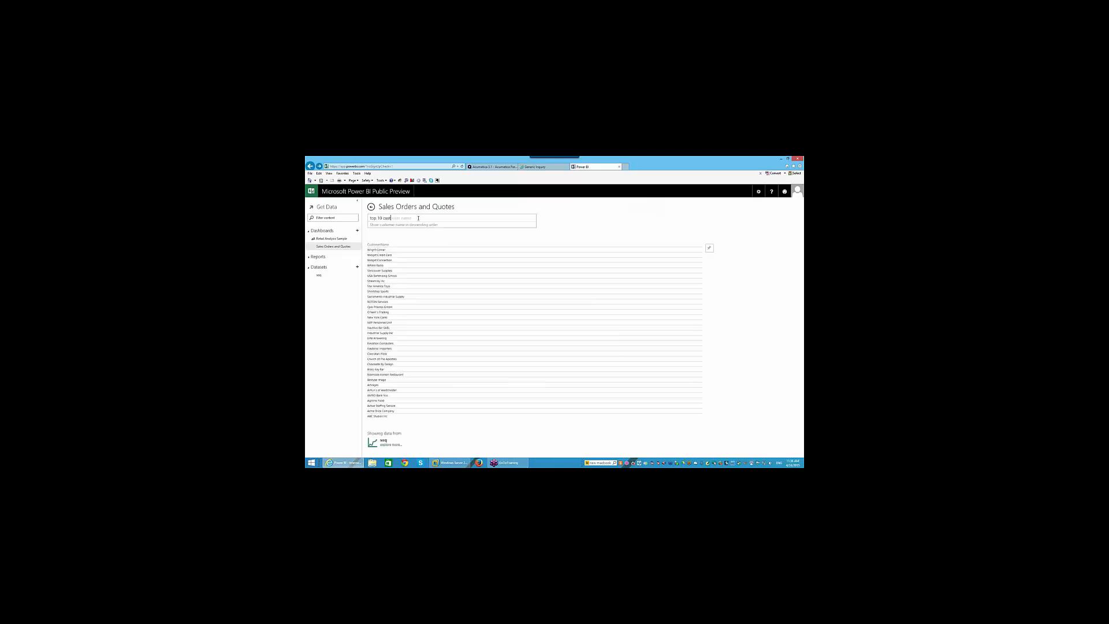
pyautogui.write('omer order tot')
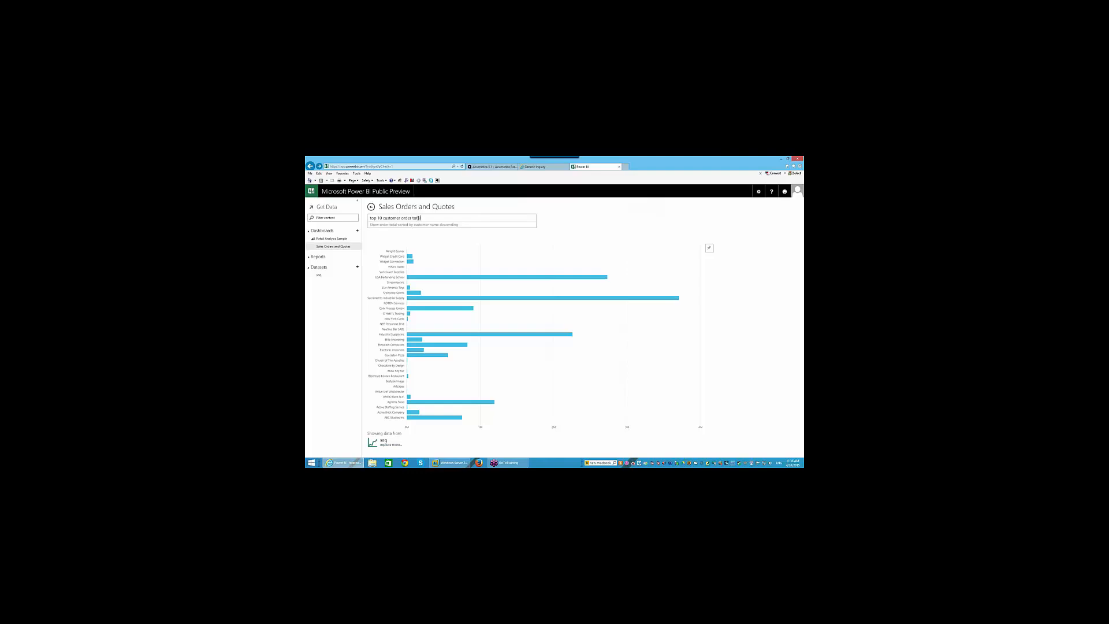
pyautogui.write('al by order total')
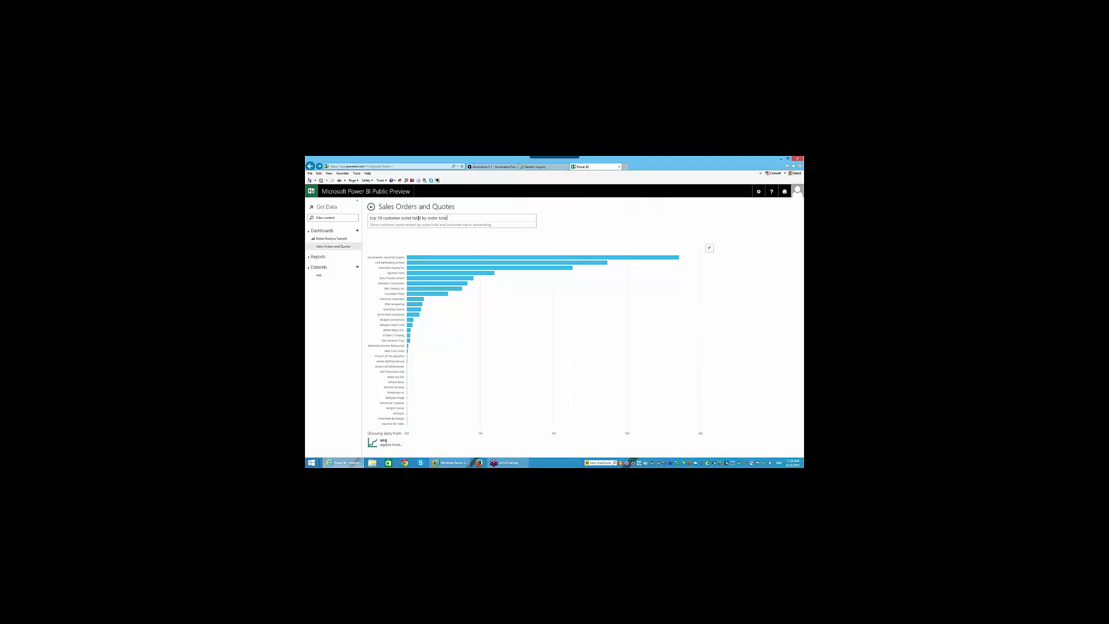
pyautogui.doubleClick(384, 218)
pyautogui.click(382, 217)
pyautogui.press('BackSpace')
pyautogui.press('BackSpace')
pyautogui.press('BackSpace')
pyautogui.press('BackSpace')
pyautogui.press('BackSpace')
pyautogui.press('BackSpace')
pyautogui.press('BackSpace')
pyautogui.press('BackSpace')
pyautogui.write('top 10')
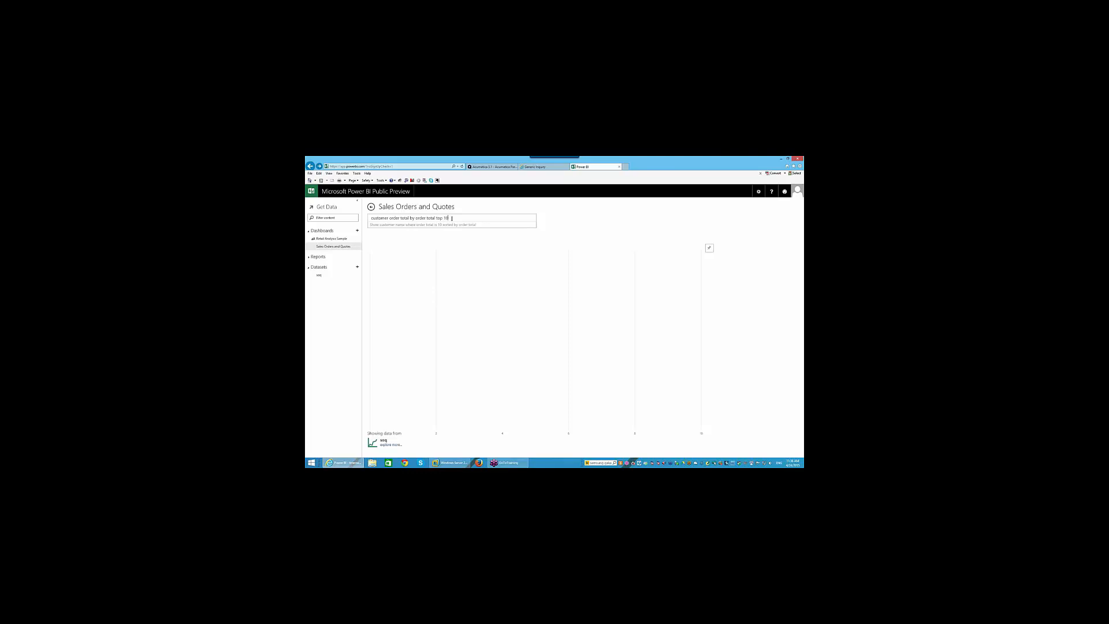
pyautogui.press('BackSpace')
pyautogui.press('BackSpace')
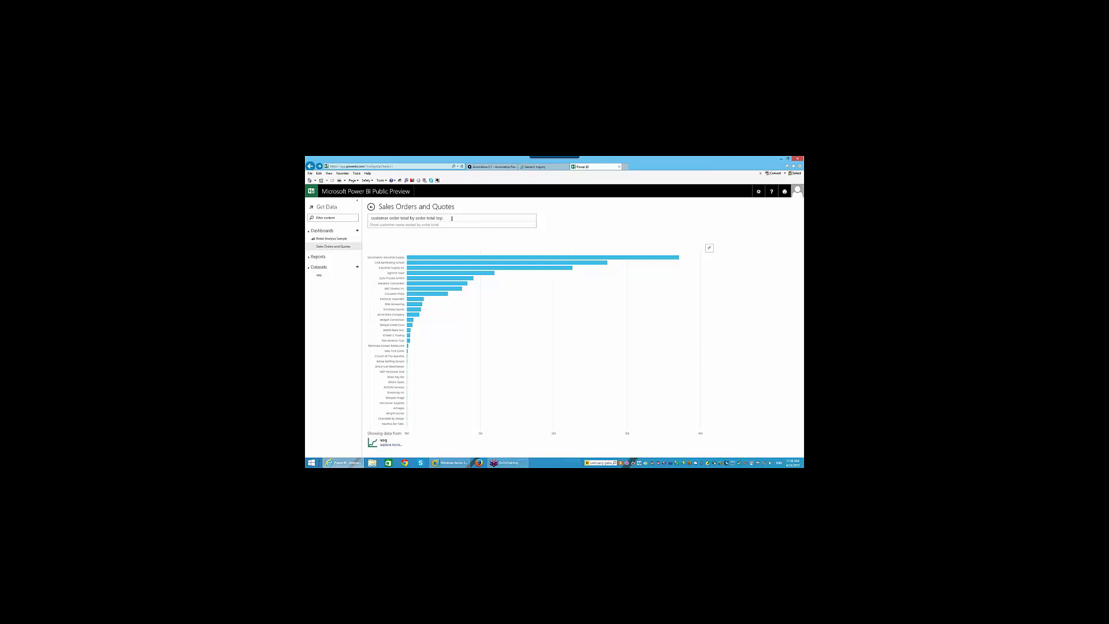
pyautogui.press('BackSpace')
pyautogui.press('BackSpace')
pyautogui.press('BackSpace')
# - Cancel a new dashboard and bring up the Sales Orders and Quotes dashboard's options
pyautogui.click(357, 230)
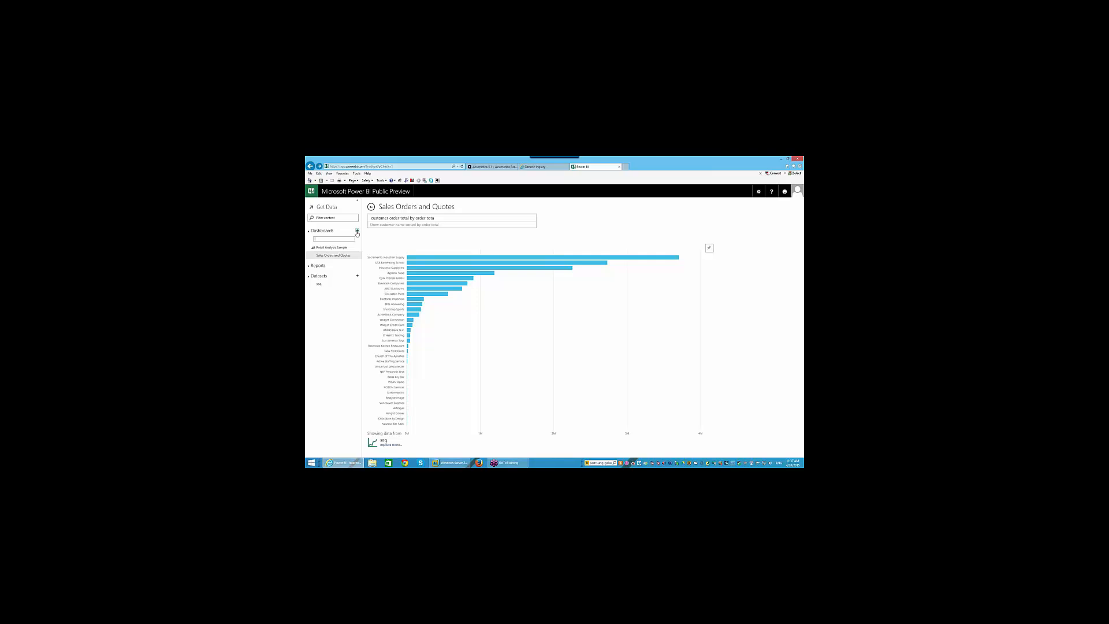
pyautogui.press('Escape')
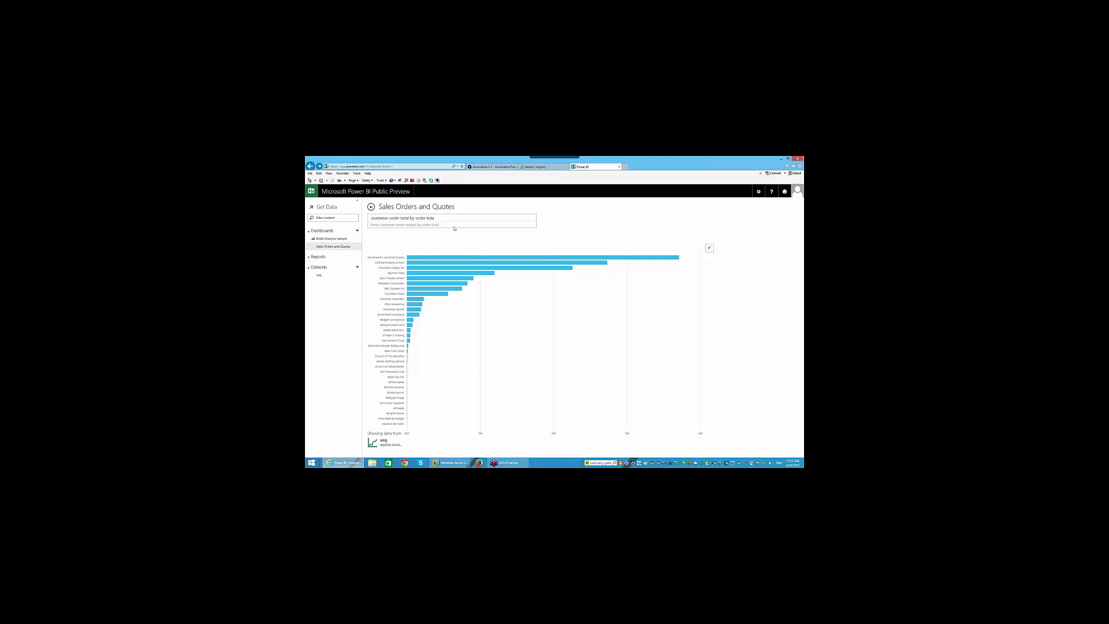
pyautogui.moveTo(442, 218); pyautogui.dragTo(306, 214)
pyautogui.click(357, 247)
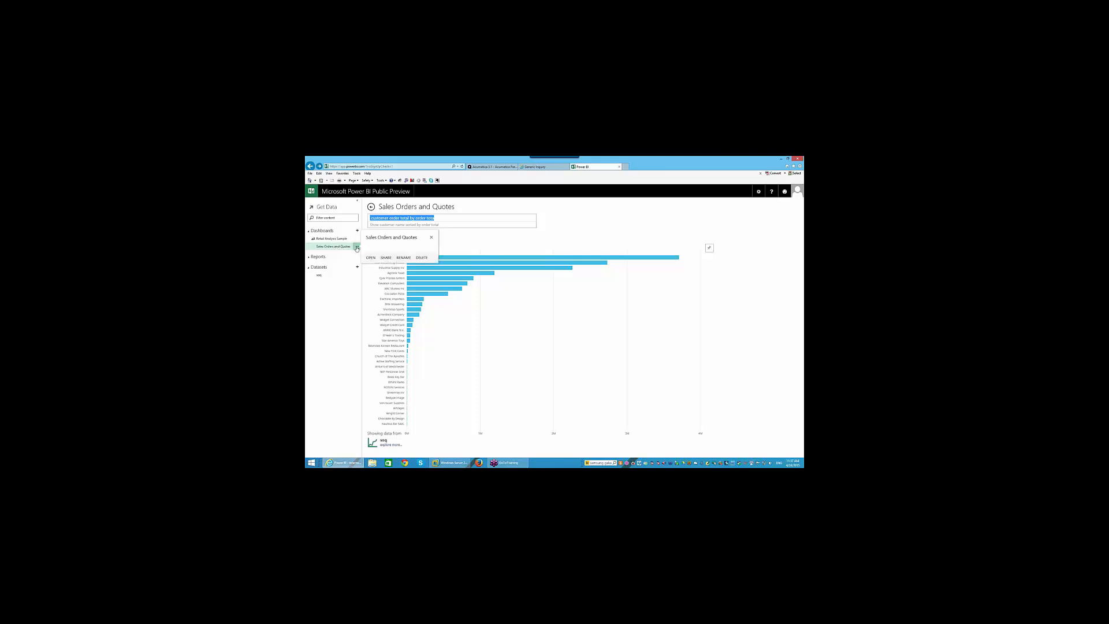
# - Share the Sales Orders and Quotes dashboard to the recipient's e-mail with a pasted message, resharing disabled
pyautogui.click(385, 257)
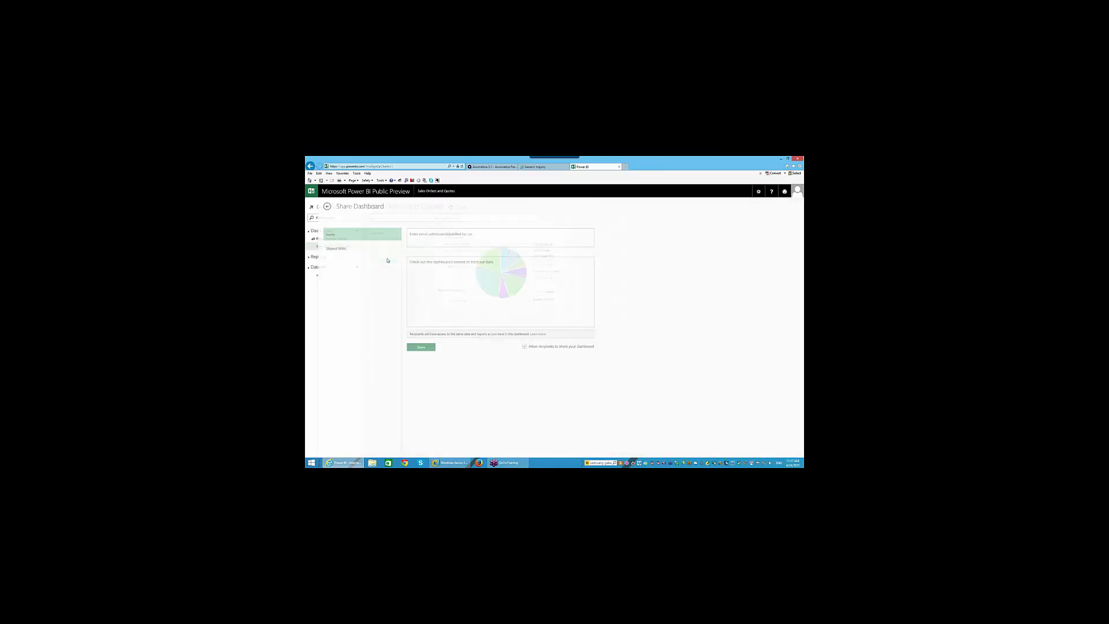
pyautogui.click(436, 238)
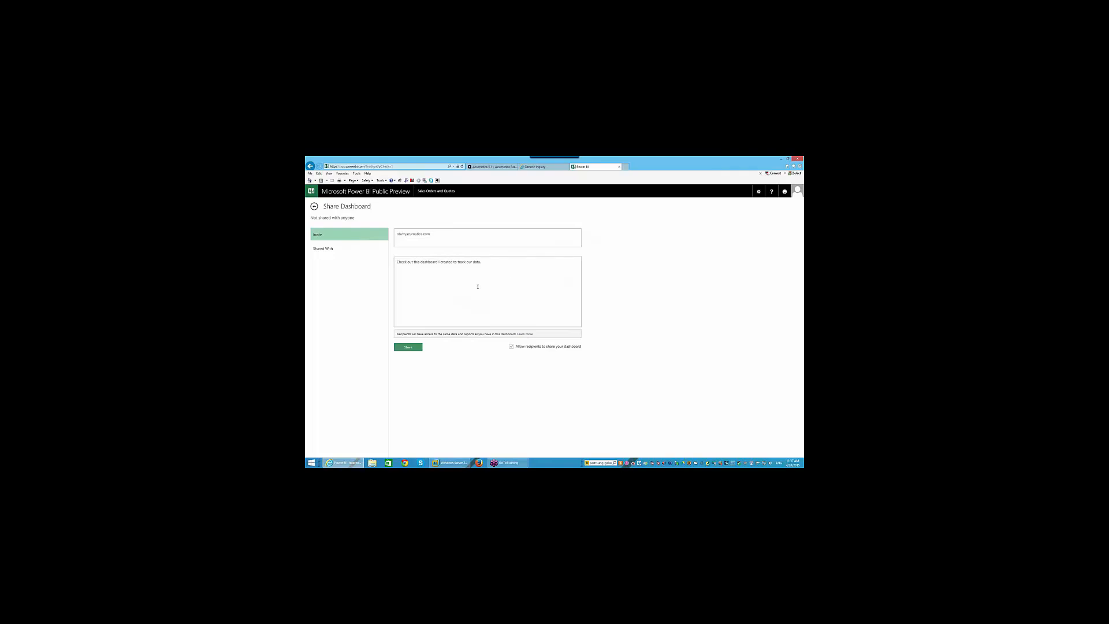
pyautogui.click(511, 348)
pyautogui.click(510, 347)
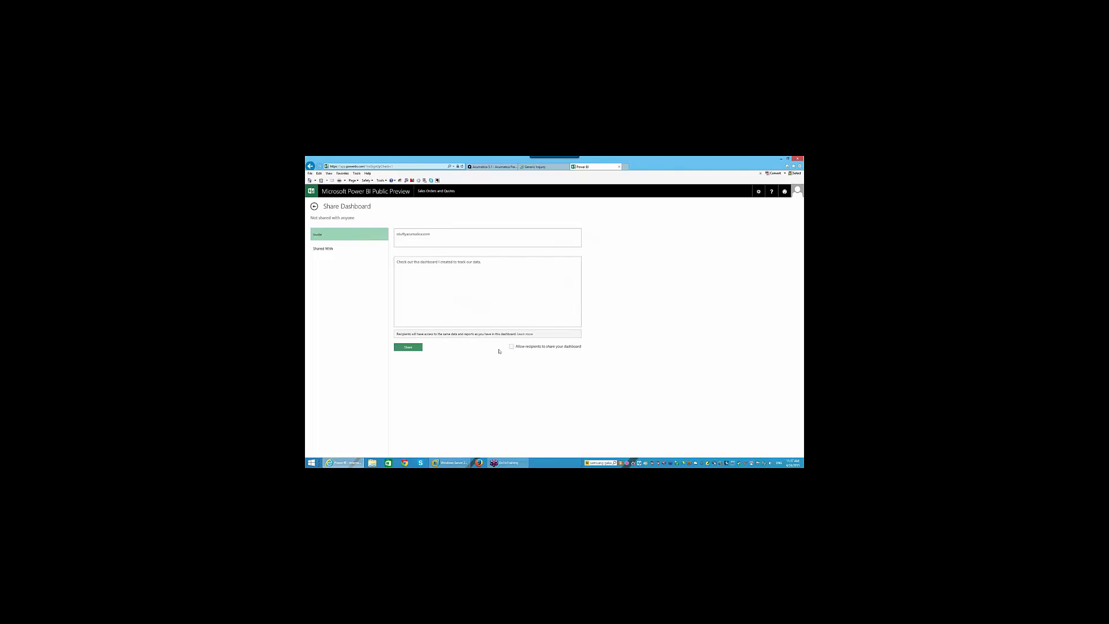
pyautogui.click(408, 348)
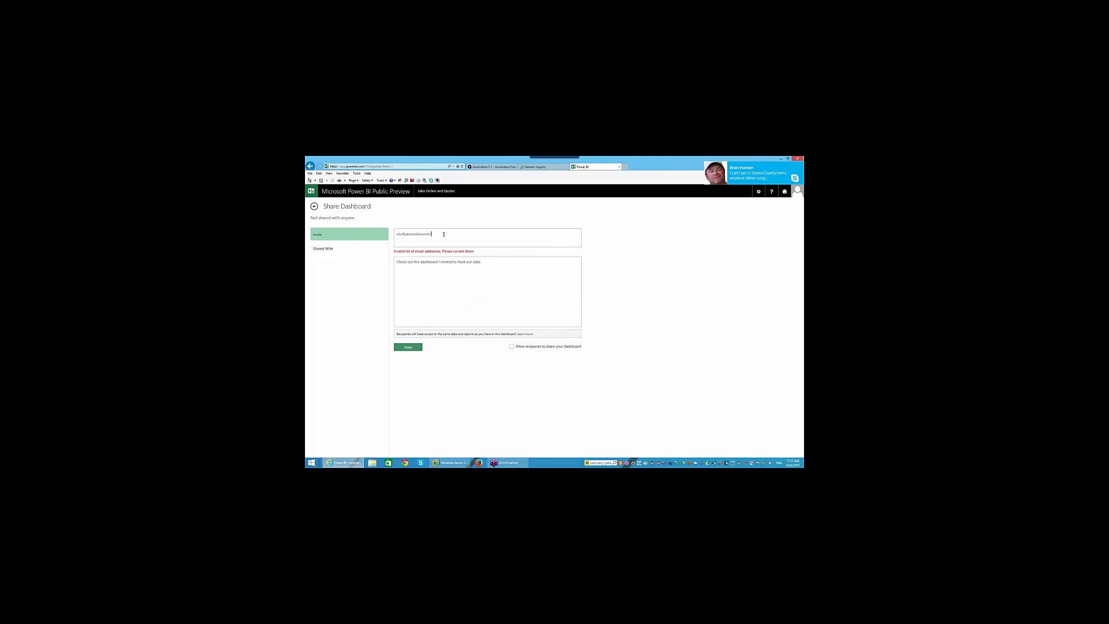
pyautogui.click(406, 234)
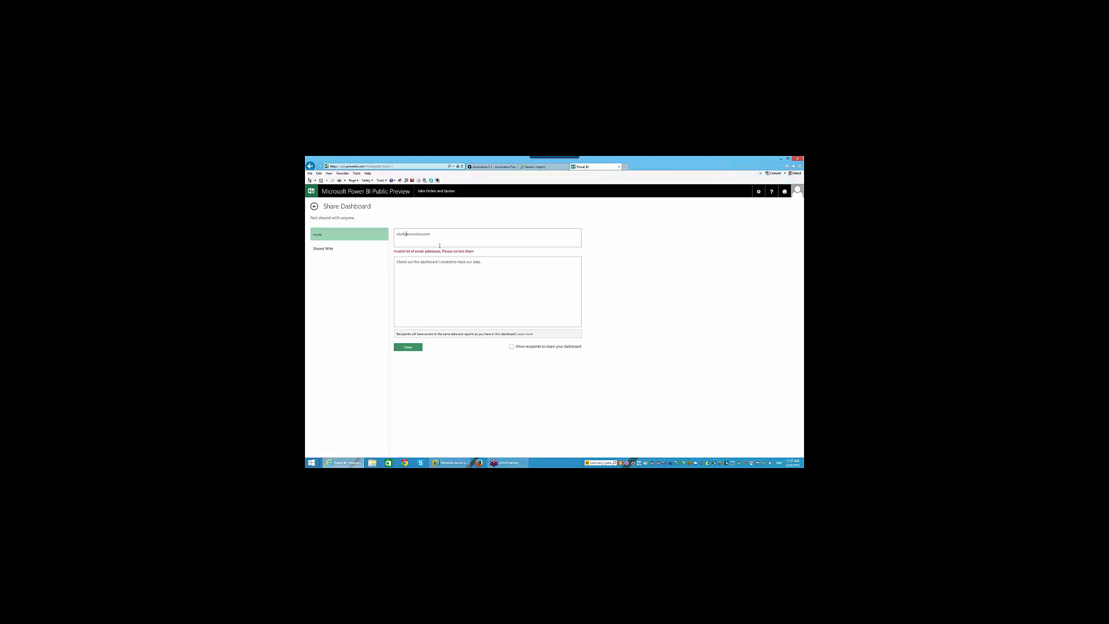
pyautogui.click(465, 270)
pyautogui.write('Check out this dashboard I created to track our data.')
pyautogui.click(407, 348)
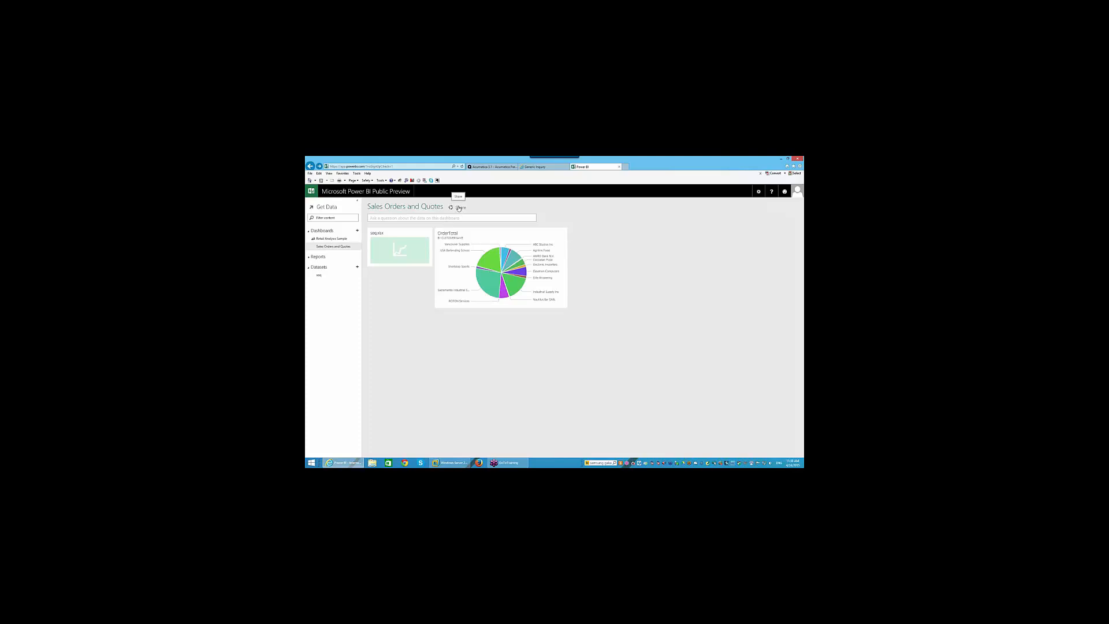
# - Return from the sharing page to the dashboard and bring up the Power BI downloads list
pyautogui.click(459, 207)
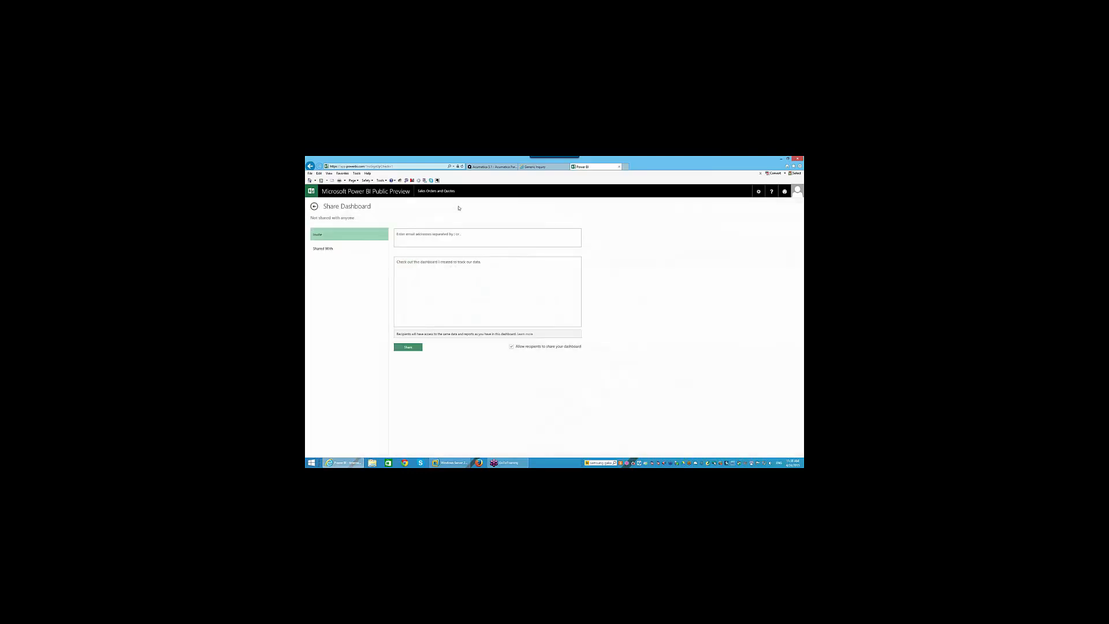
pyautogui.click(315, 207)
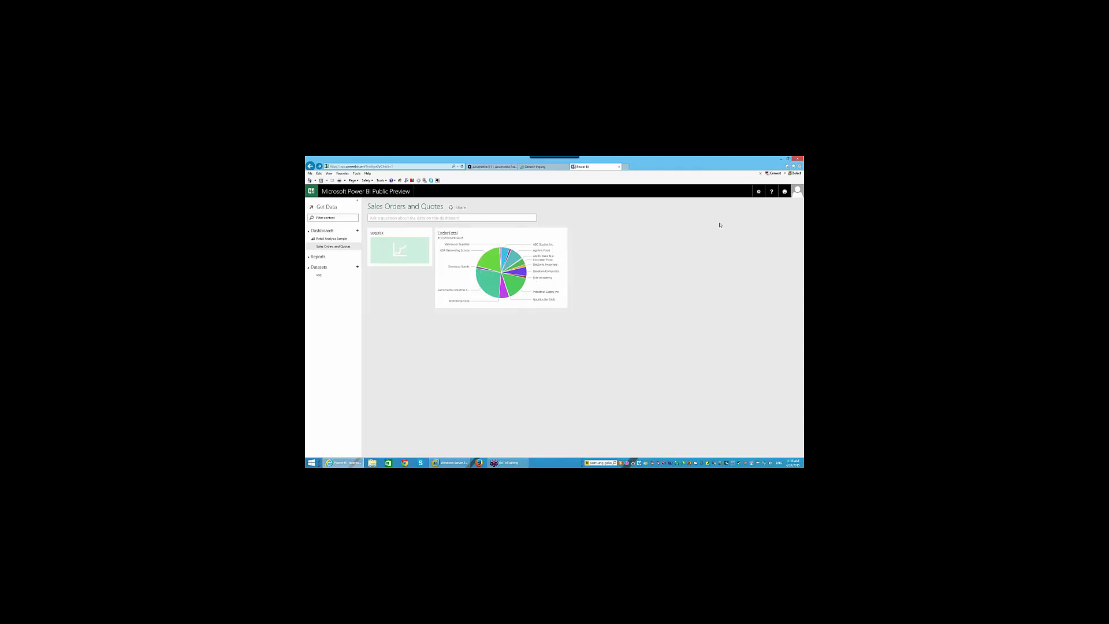
pyautogui.click(759, 192)
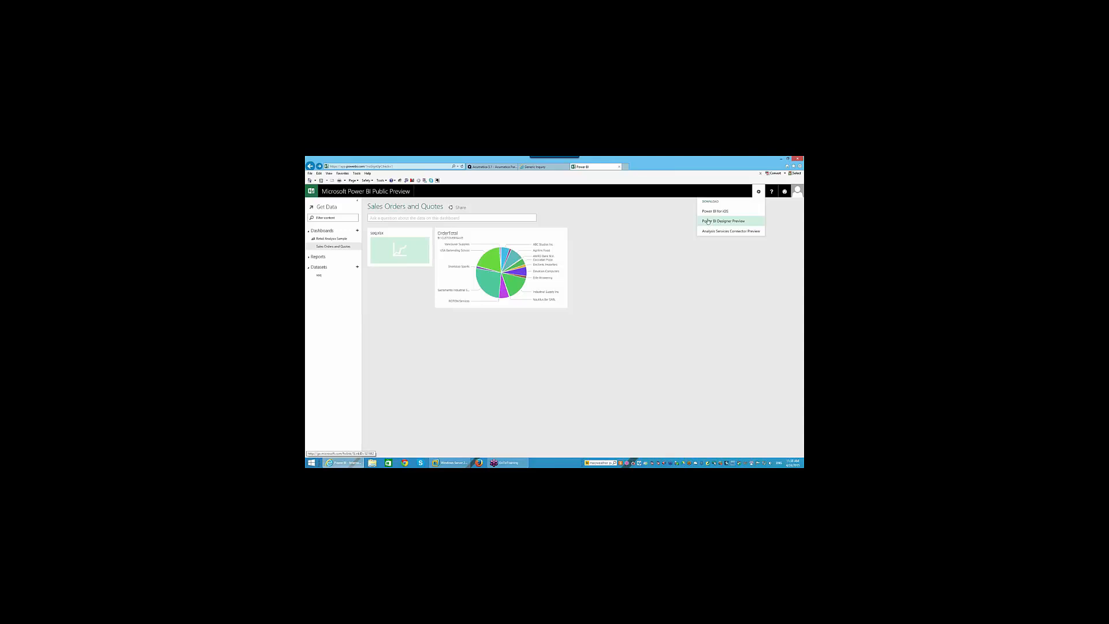
# - Download and save the Power BI Designer Preview installer, then dismiss the download bar
pyautogui.click(707, 222)
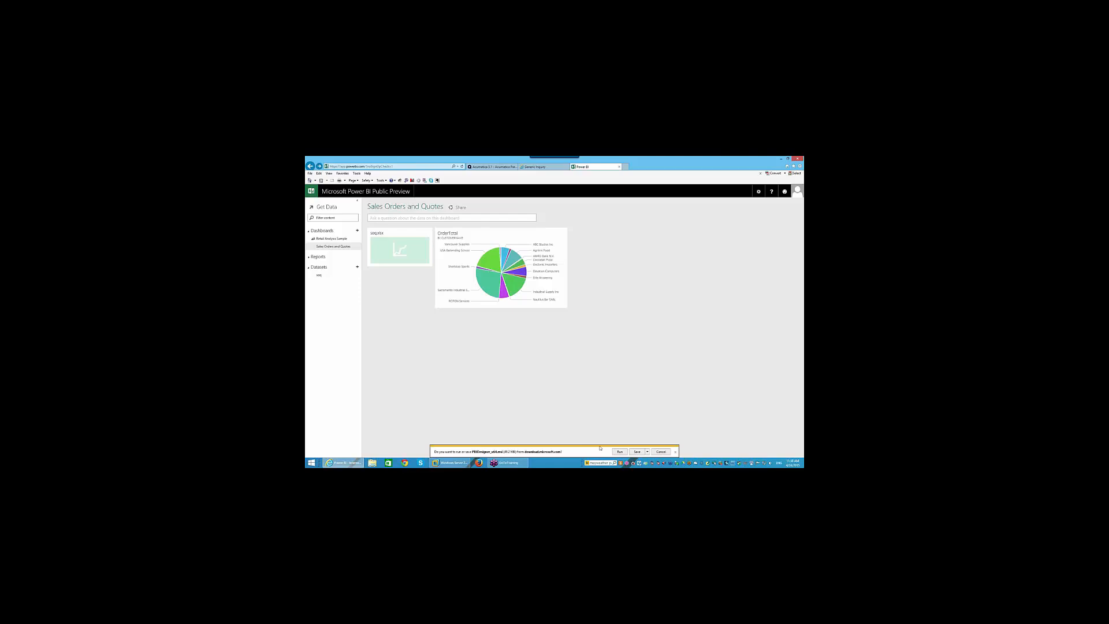
pyautogui.click(634, 451)
pyautogui.click(675, 452)
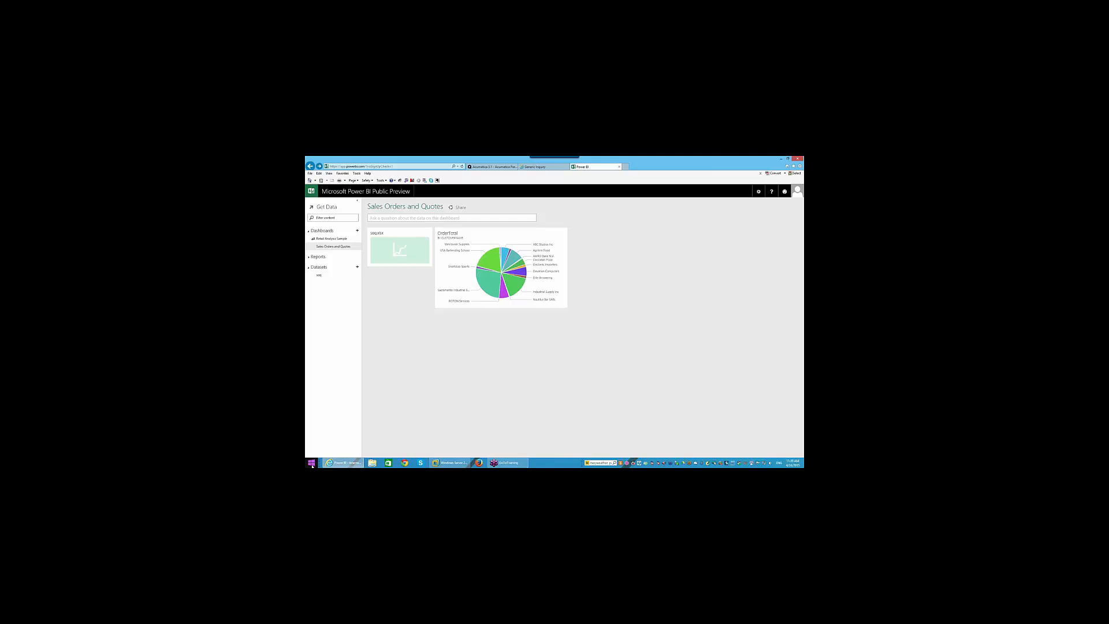
# - Search 'power' from the Windows Start screen and launch Power BI Designer Preview
pyautogui.click(311, 463)
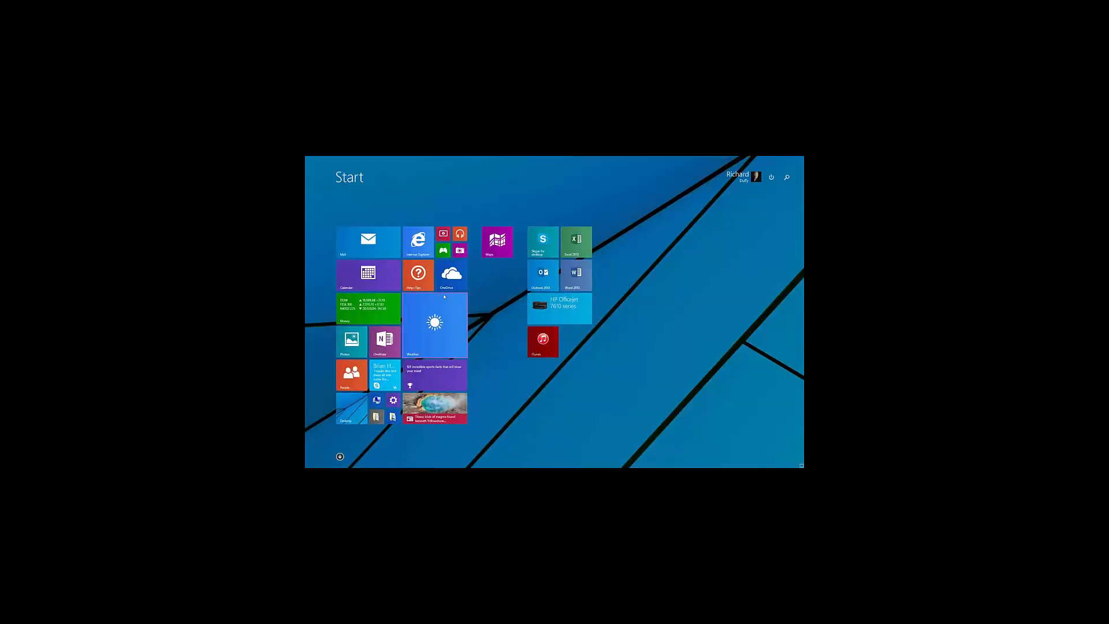
pyautogui.write('power BI Designer')
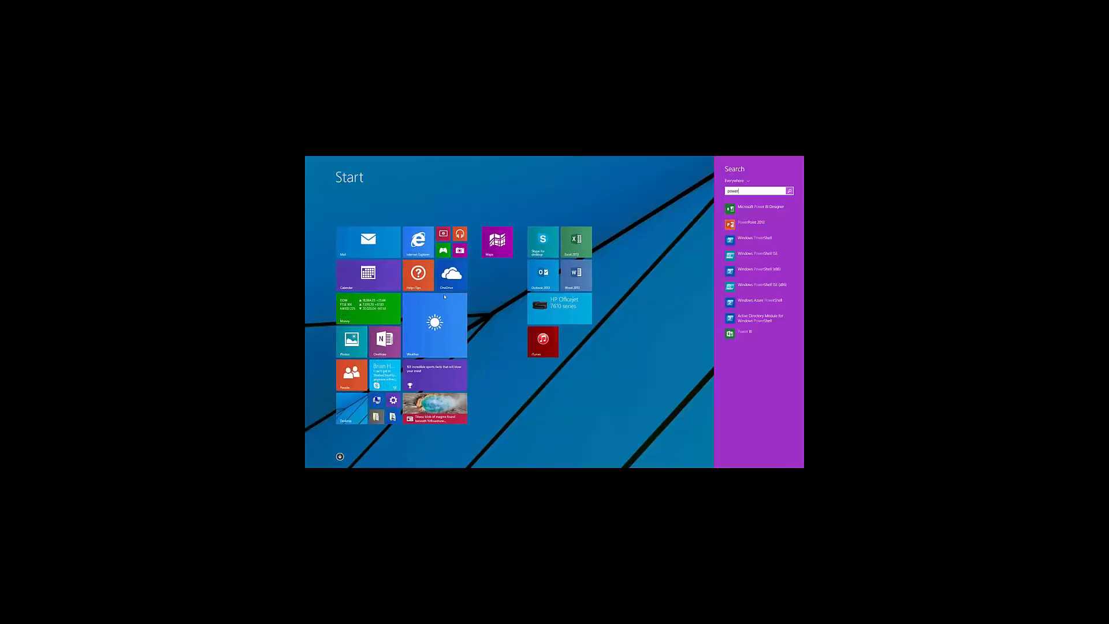
pyautogui.click(757, 208)
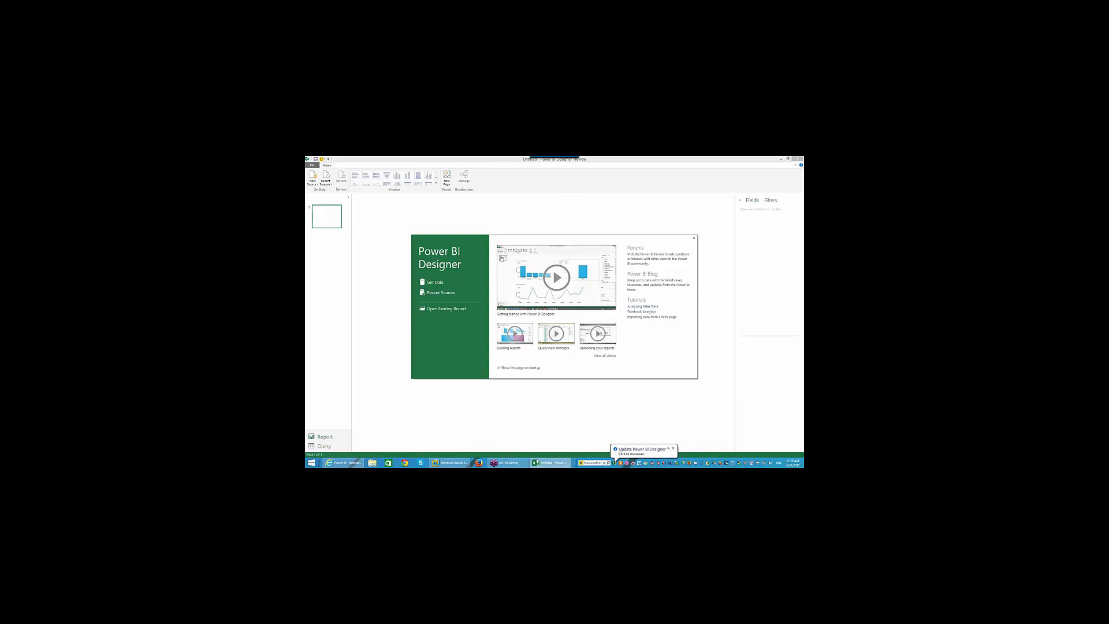
# - From Get Data, choose OData Feed as the source and proceed to the feed URL dialog
pyautogui.click(436, 283)
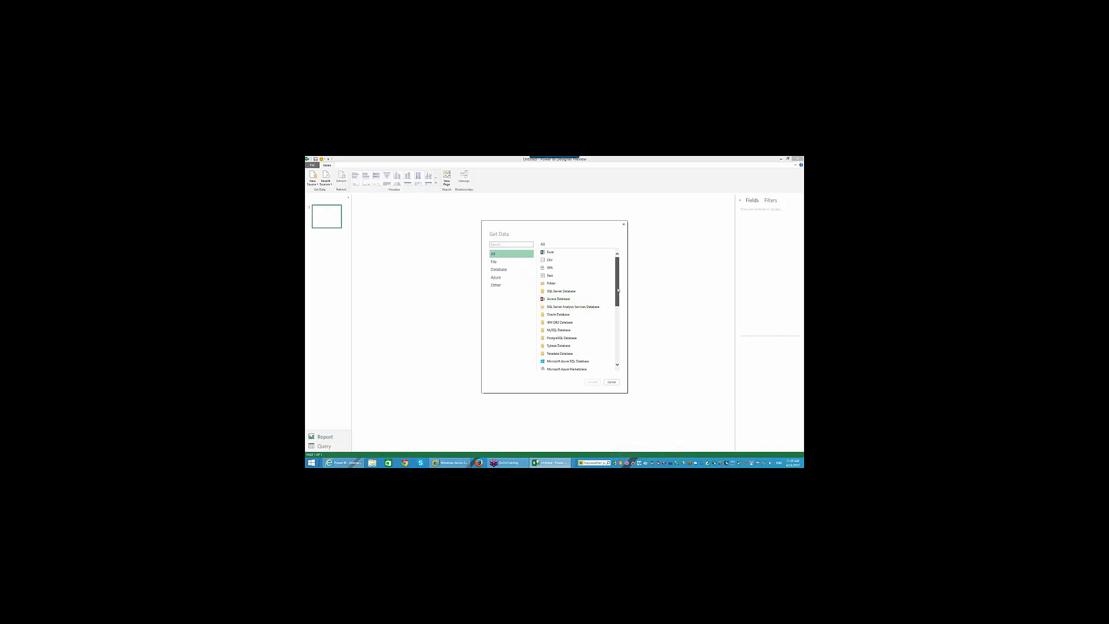
pyautogui.moveTo(616, 291); pyautogui.dragTo(616, 342)
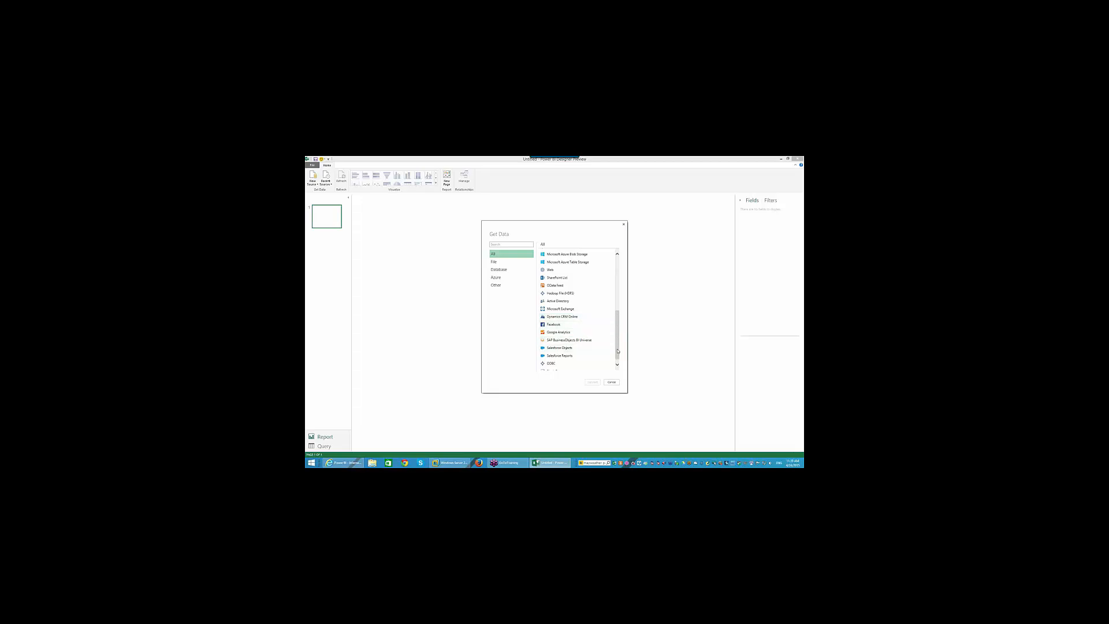
pyautogui.scroll(5, 611, 278)
pyautogui.moveTo(616, 280); pyautogui.dragTo(614, 325)
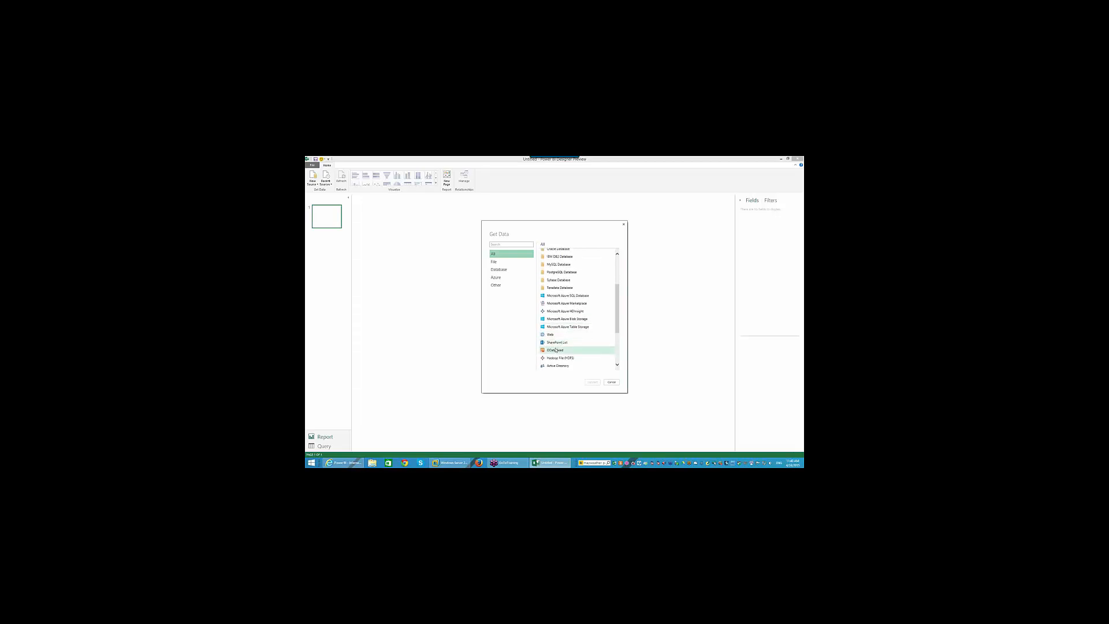
pyautogui.click(569, 350)
pyautogui.click(590, 381)
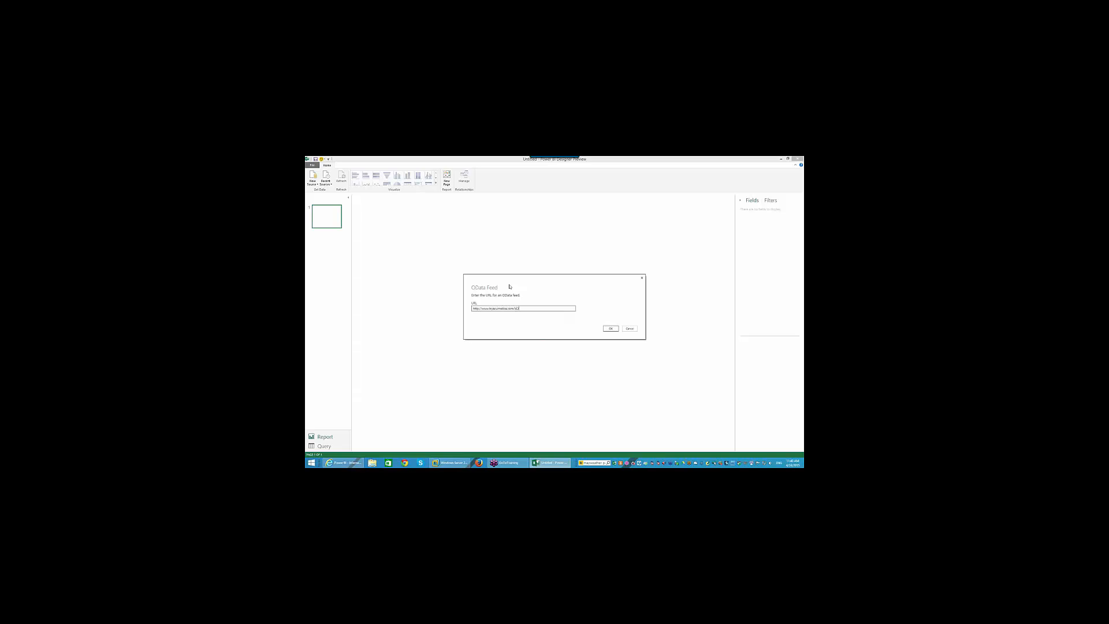
# - Confirm the feed URL and connect using Basic username and password authentication
pyautogui.click(612, 328)
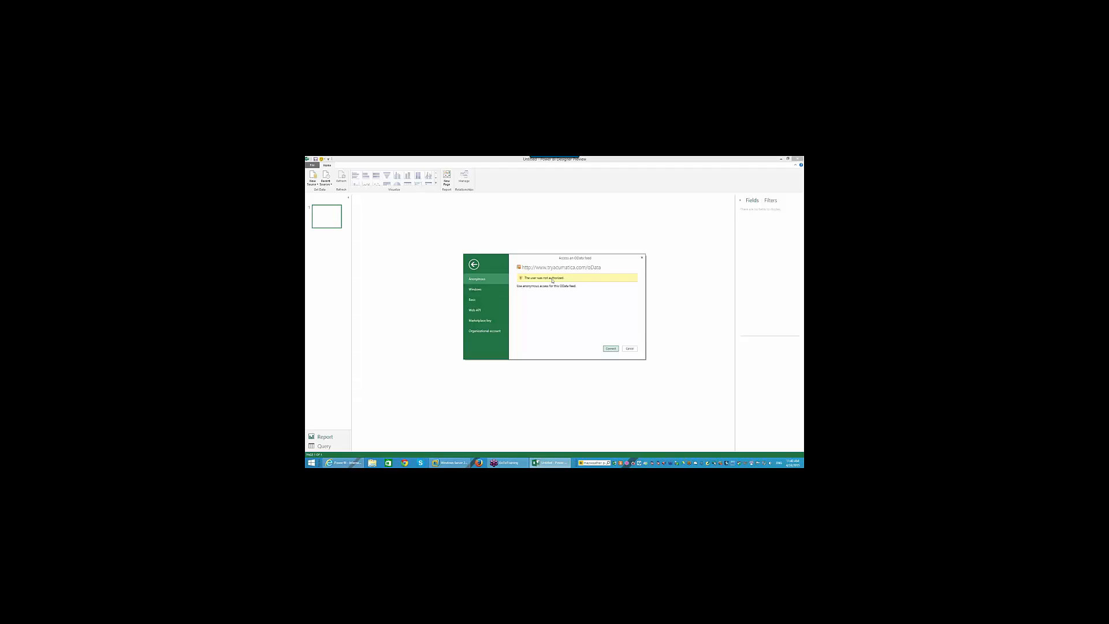
pyautogui.click(479, 299)
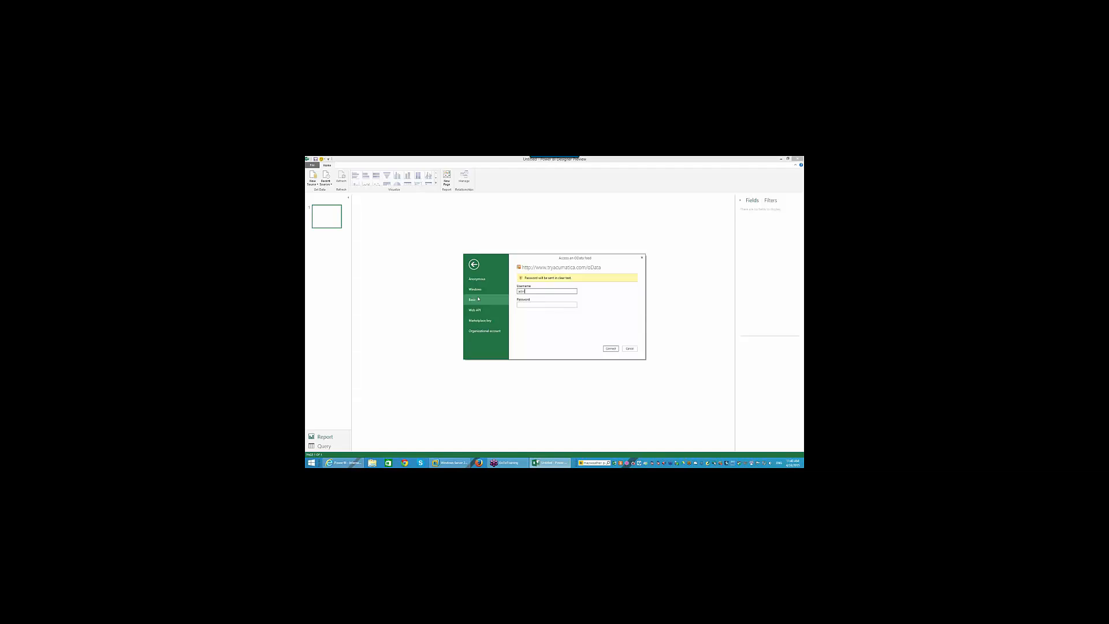
pyautogui.press('Tab')
pyautogui.click(612, 349)
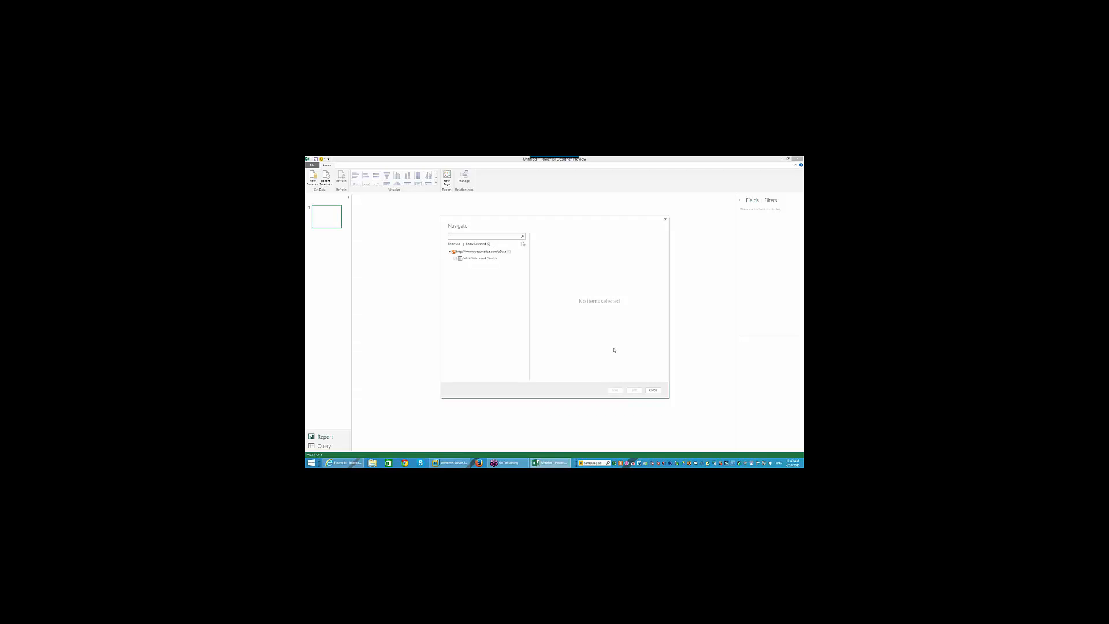
# - Check Sales Orders and Quotes in the Navigator and open it for editing as a query
pyautogui.click(455, 258)
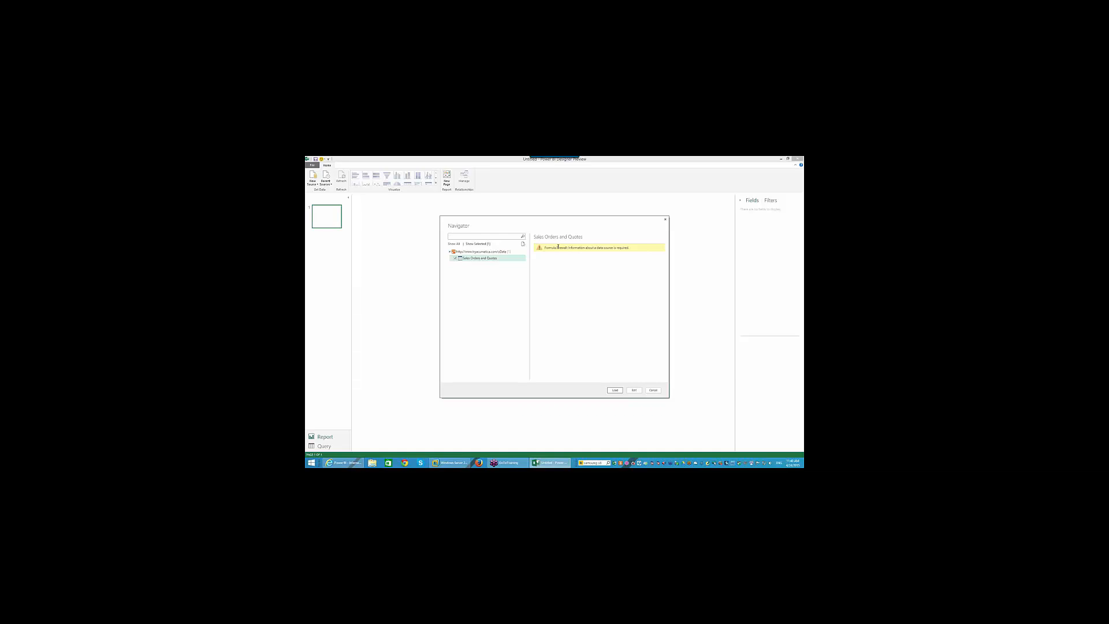
pyautogui.doubleClick(564, 247)
pyautogui.click(503, 279)
pyautogui.click(632, 391)
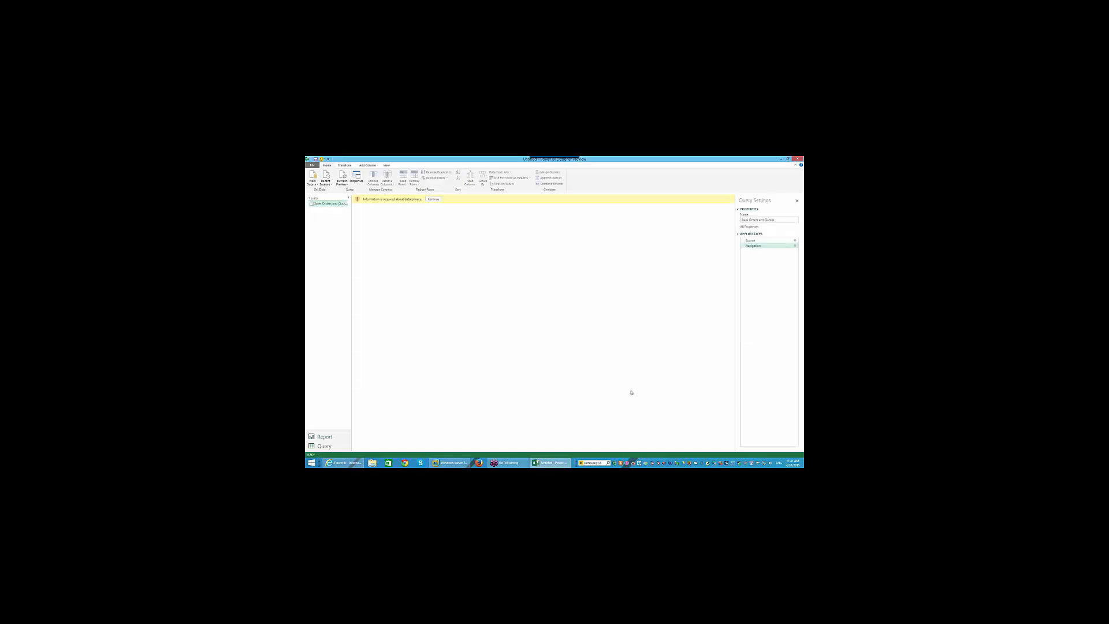
# - Set the privacy levels of both data sources to Public and save them
pyautogui.click(433, 199)
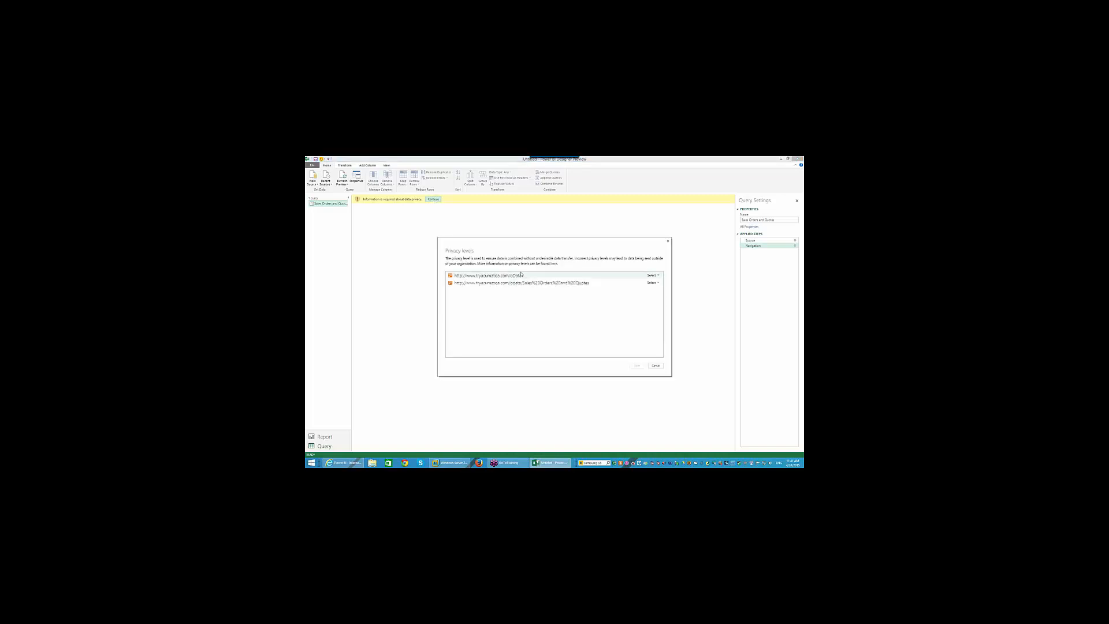
pyautogui.click(652, 282)
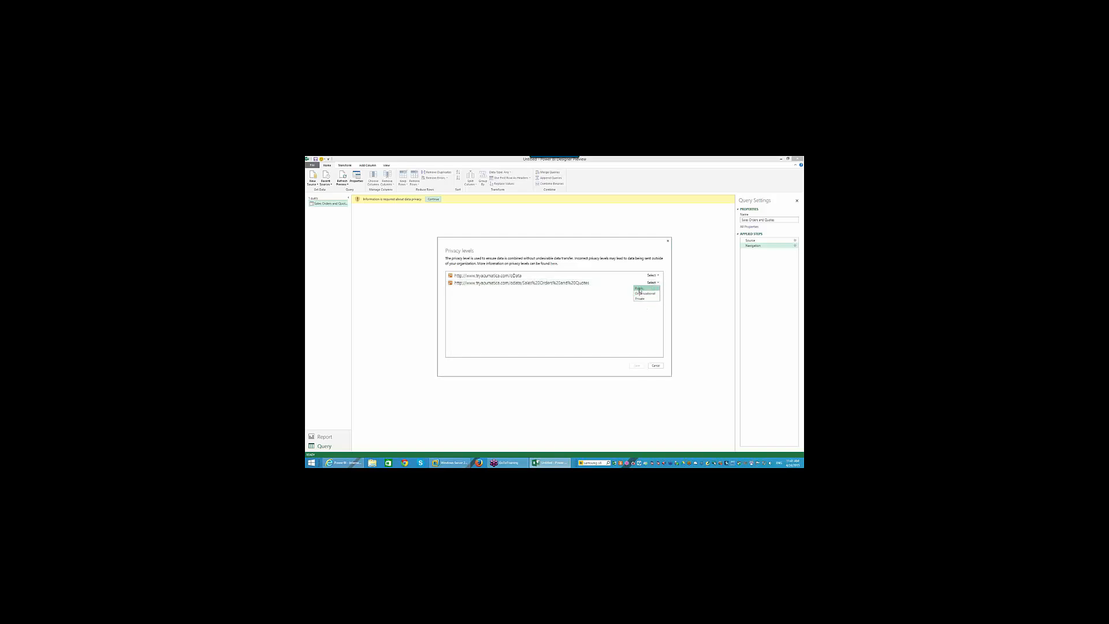
pyautogui.click(639, 288)
pyautogui.click(652, 275)
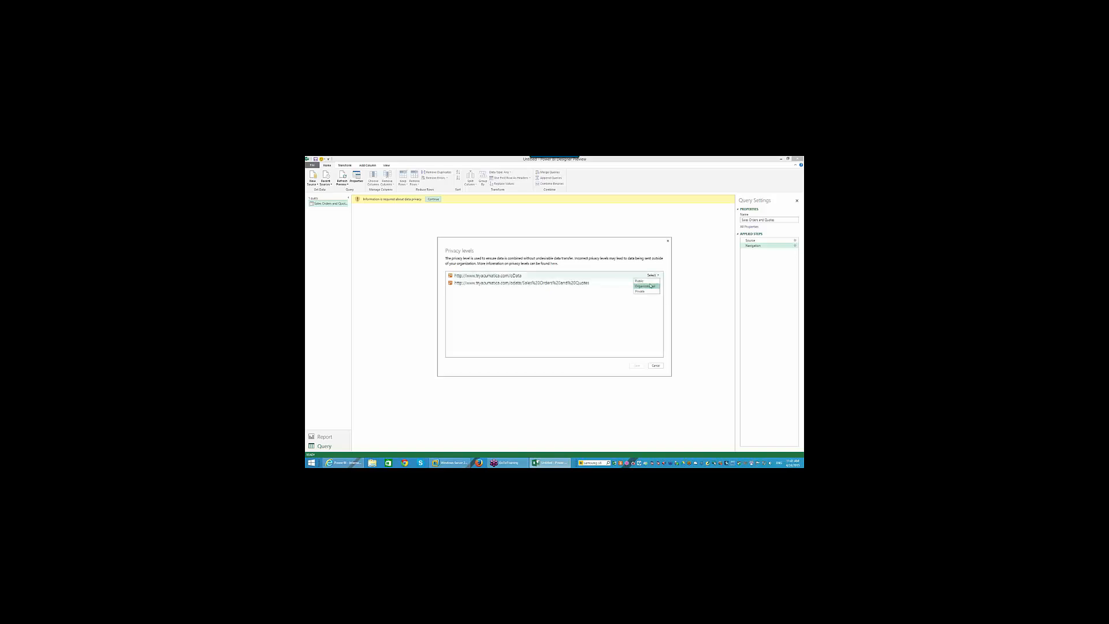
pyautogui.click(645, 281)
pyautogui.click(635, 364)
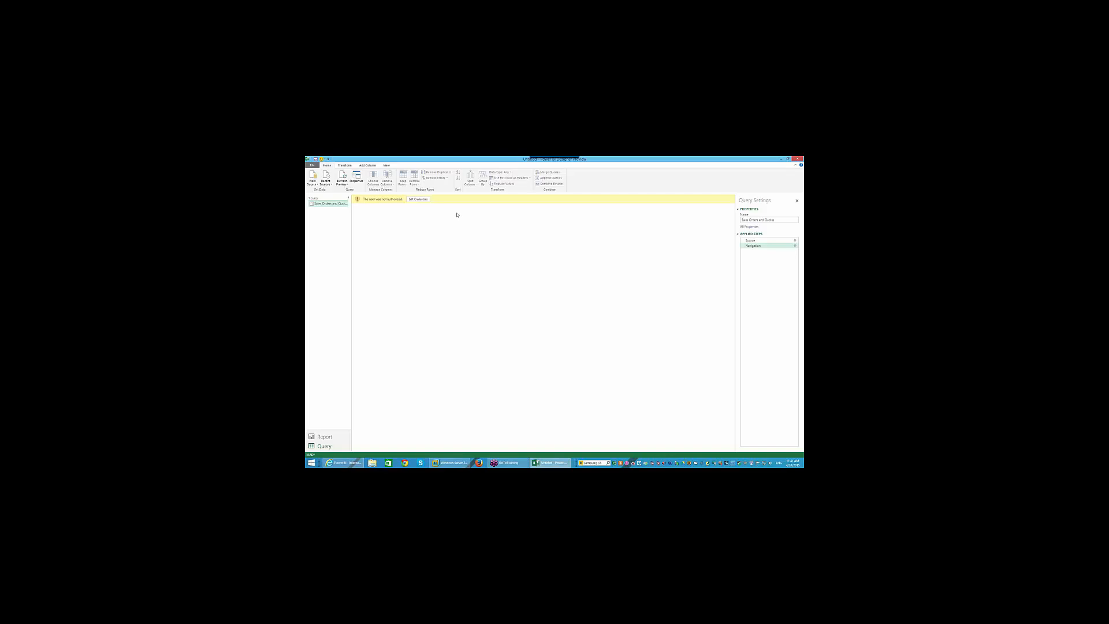
# - Re-authenticate the data source with Basic username and password credentials and connect
pyautogui.click(424, 201)
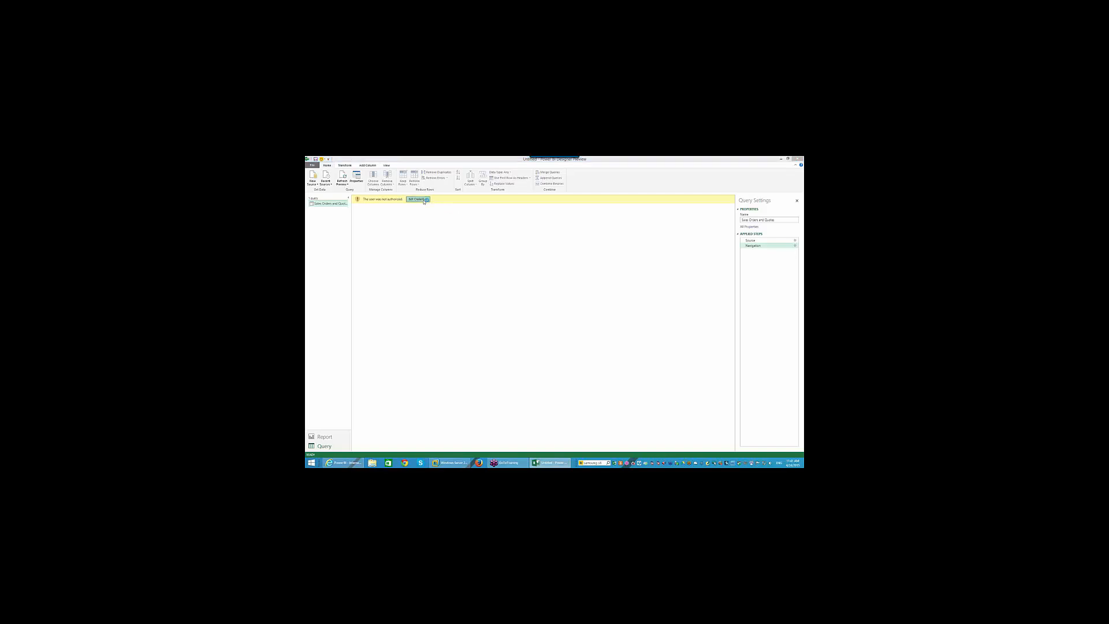
pyautogui.click(491, 300)
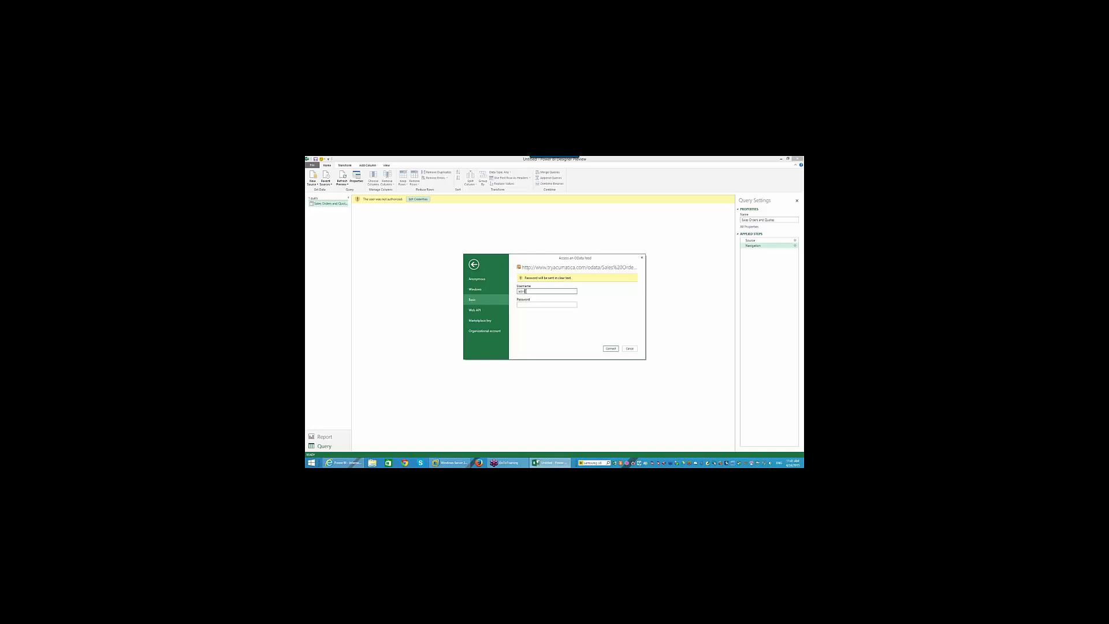
pyautogui.write('admin')
pyautogui.click(526, 303)
pyautogui.click(611, 348)
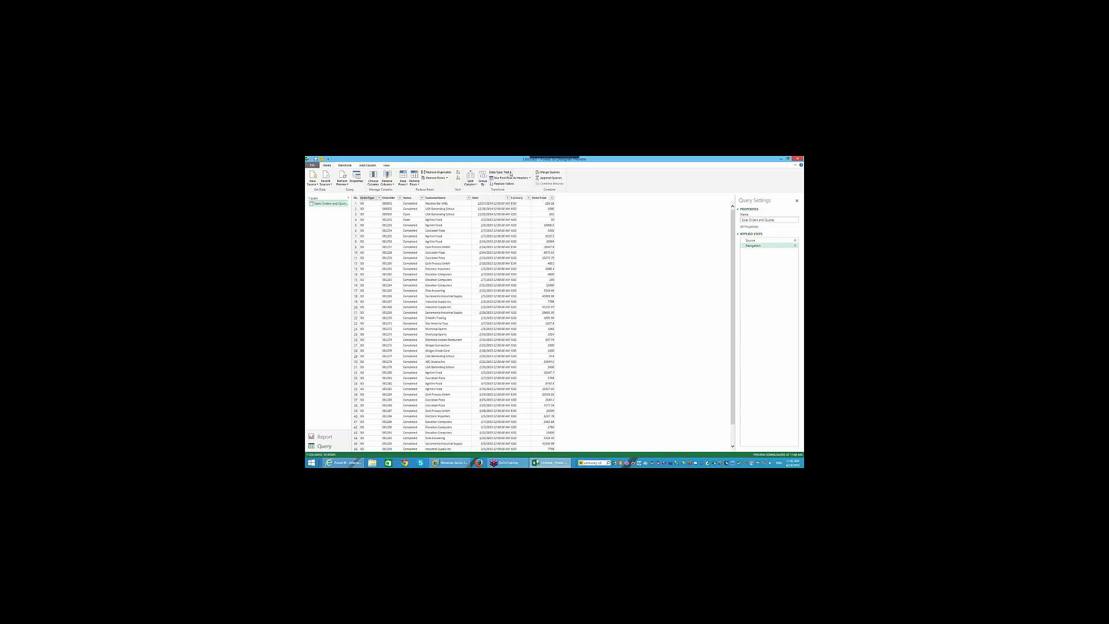
# - Check the column's Data Type options and Query Properties without changes, then go to Report view
pyautogui.click(510, 173)
pyautogui.click(621, 176)
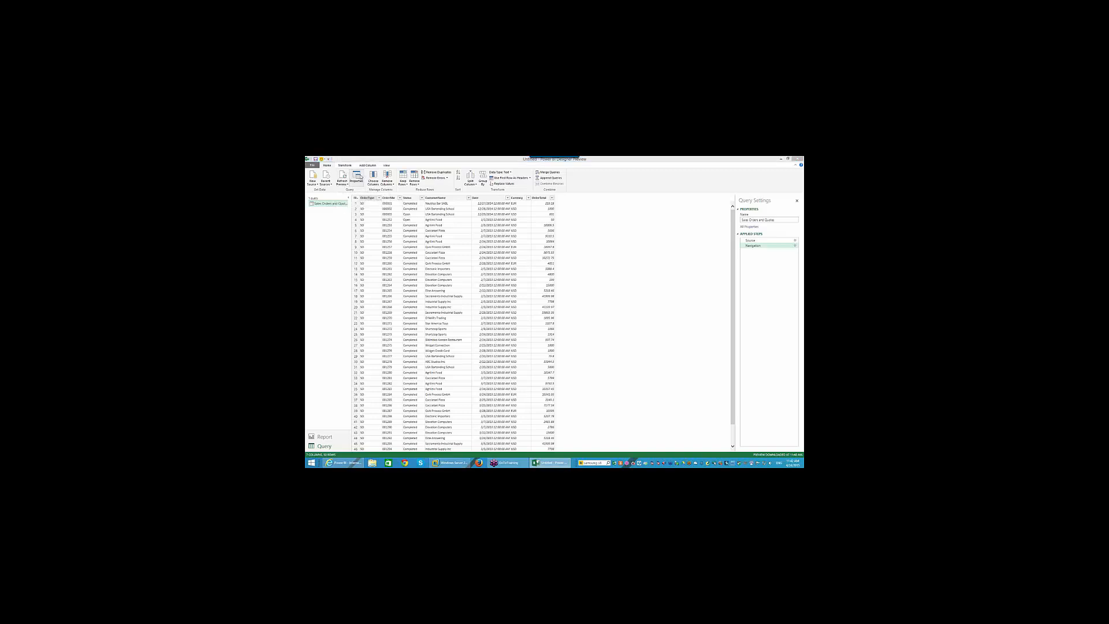
pyautogui.click(357, 176)
pyautogui.click(593, 343)
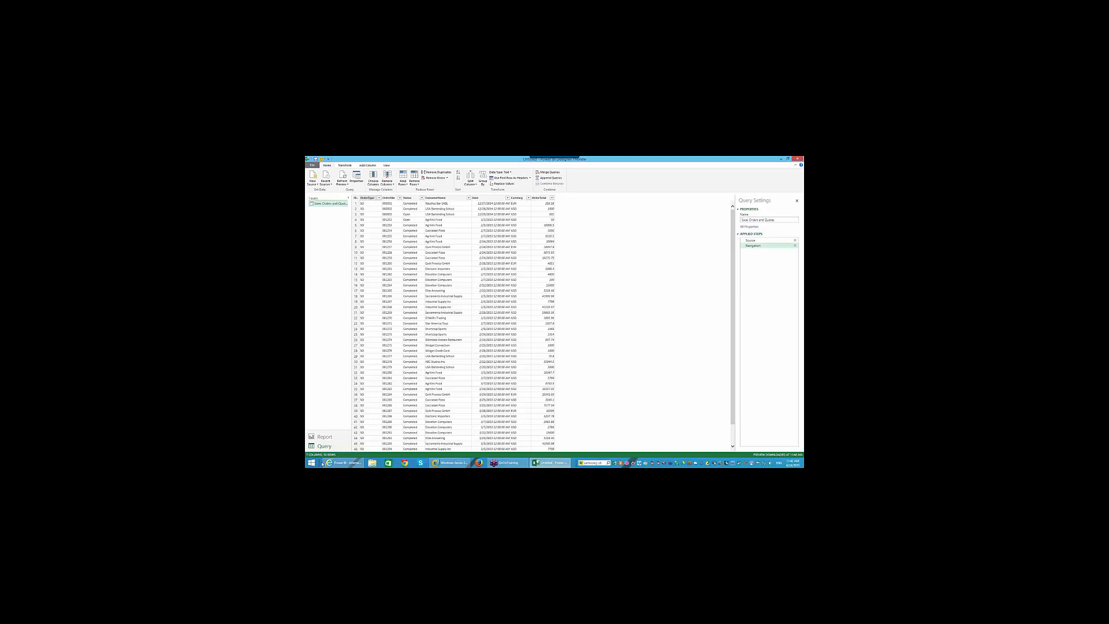
pyautogui.click(324, 436)
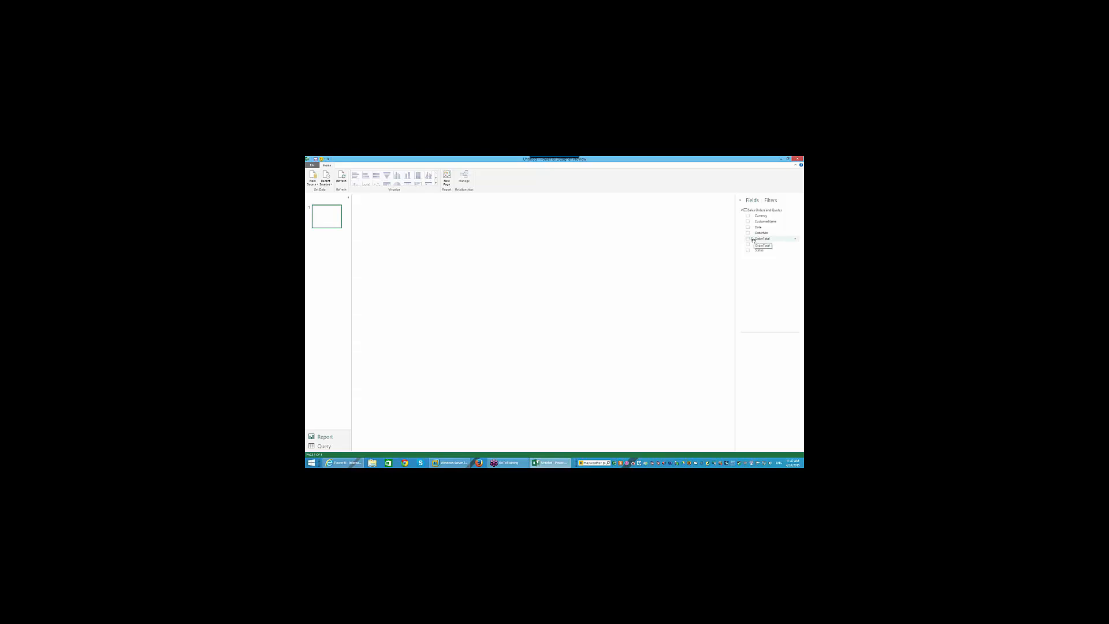
# - Chart OrderTotal by CustomerName as a column chart, then deselect it on the canvas
pyautogui.click(795, 239)
pyautogui.click(767, 264)
pyautogui.click(748, 239)
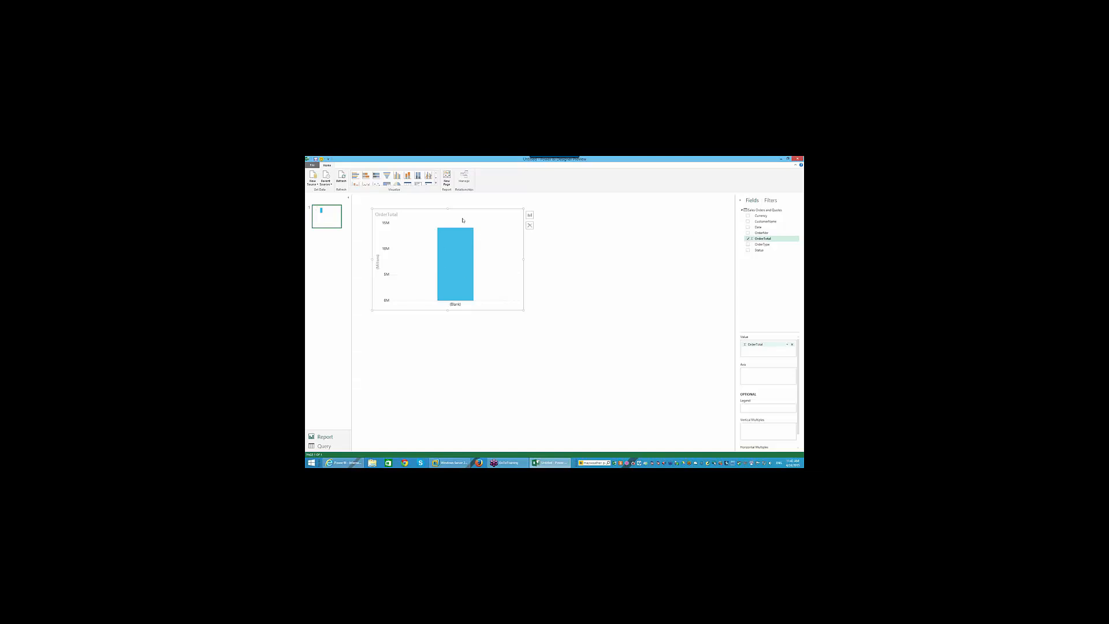
pyautogui.click(747, 222)
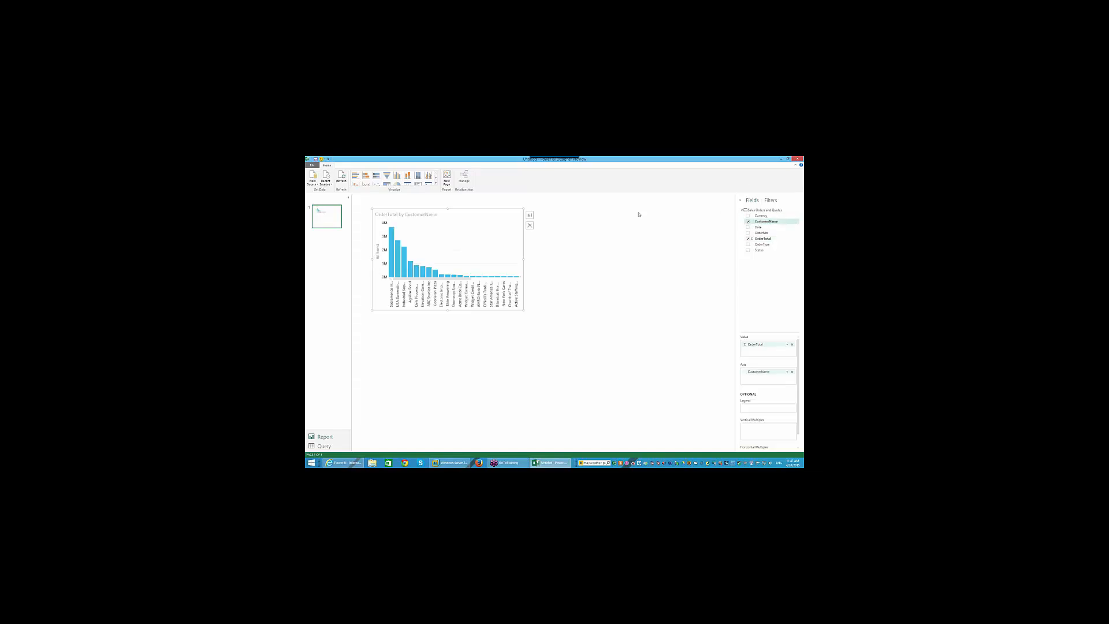
pyautogui.click(565, 355)
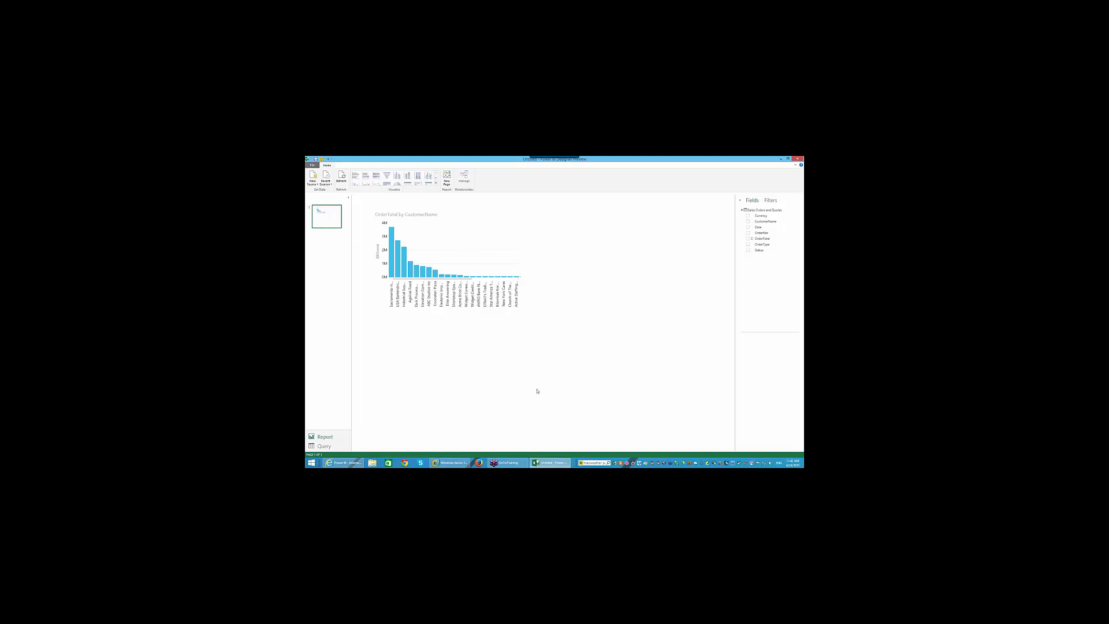
# - Build a chart of OrderTotal by Currency and OrderType, with Date as small multiples
pyautogui.click(747, 238)
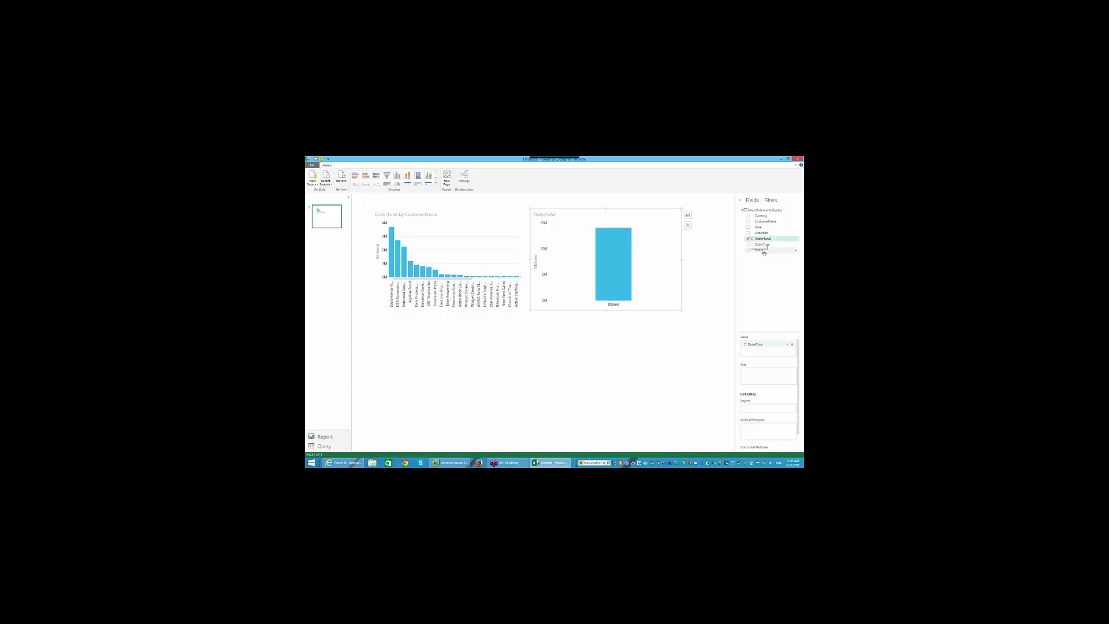
pyautogui.click(747, 216)
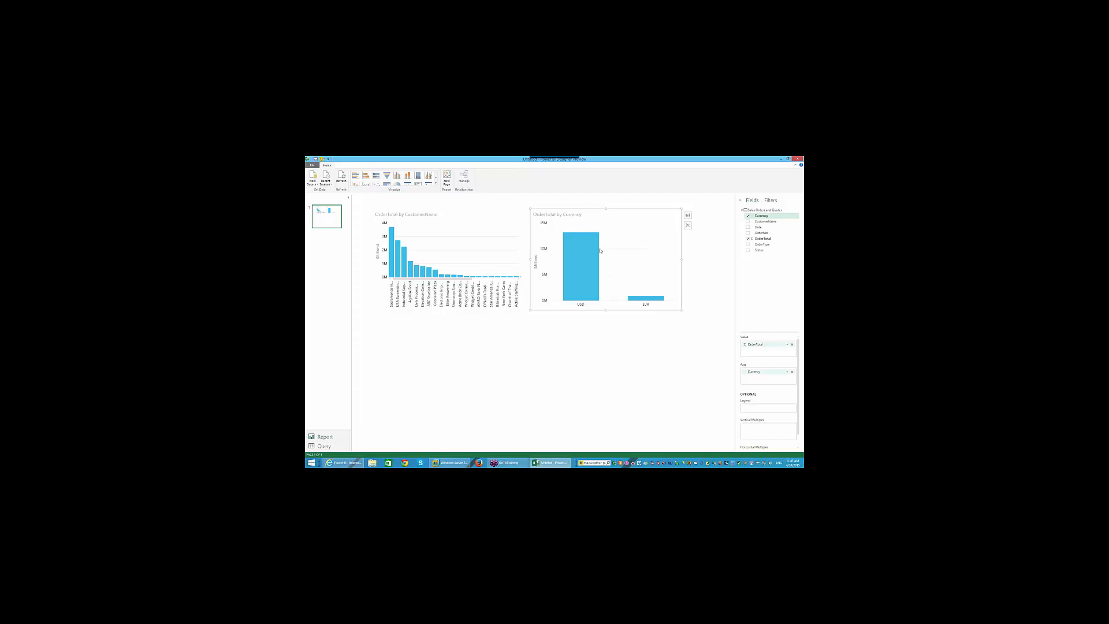
pyautogui.moveTo(656, 302)
pyautogui.moveTo(596, 274)
pyautogui.click(747, 244)
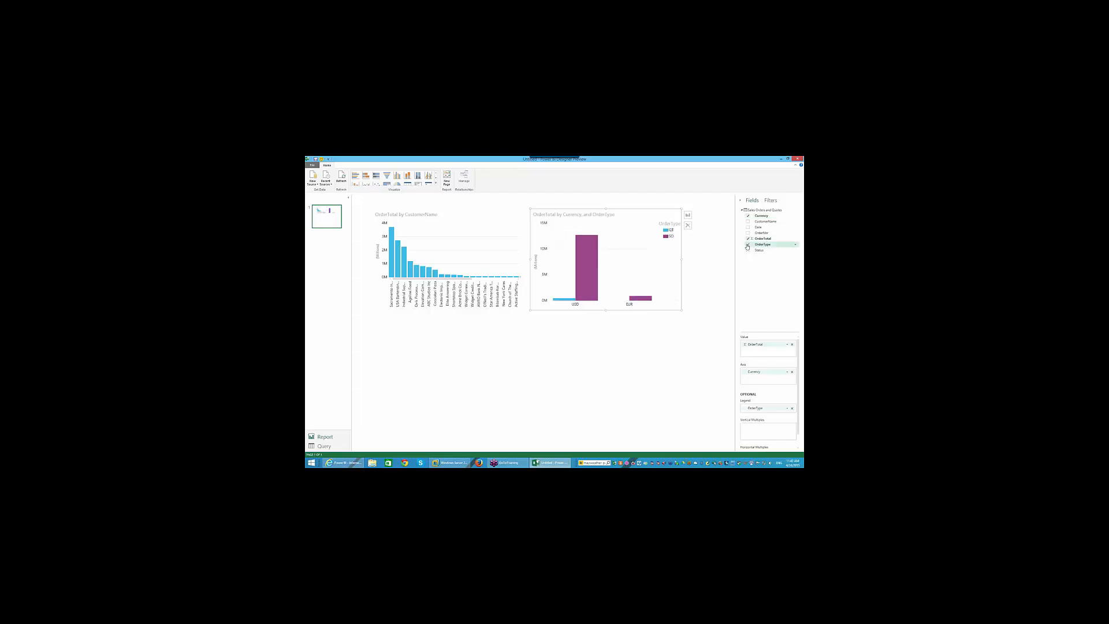
pyautogui.moveTo(595, 252)
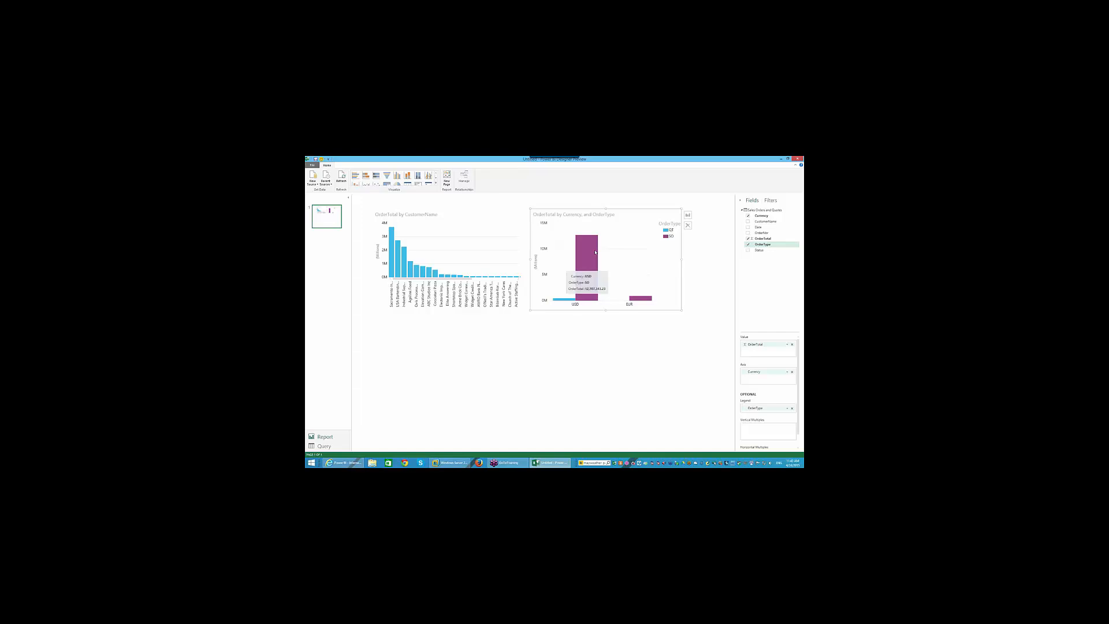
pyautogui.moveTo(562, 301)
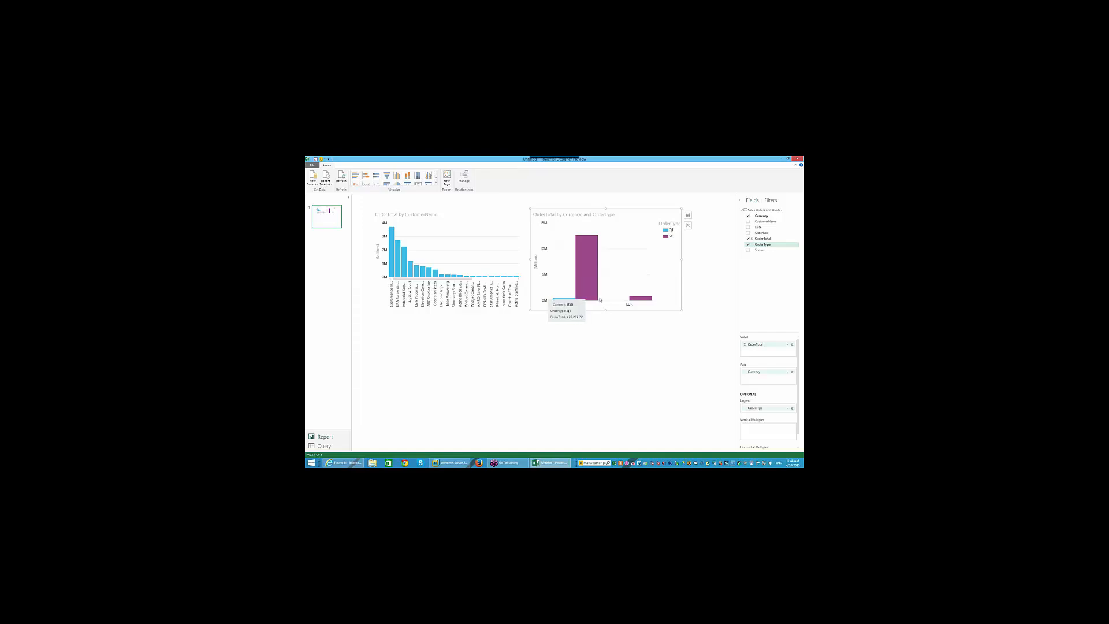
pyautogui.moveTo(647, 301)
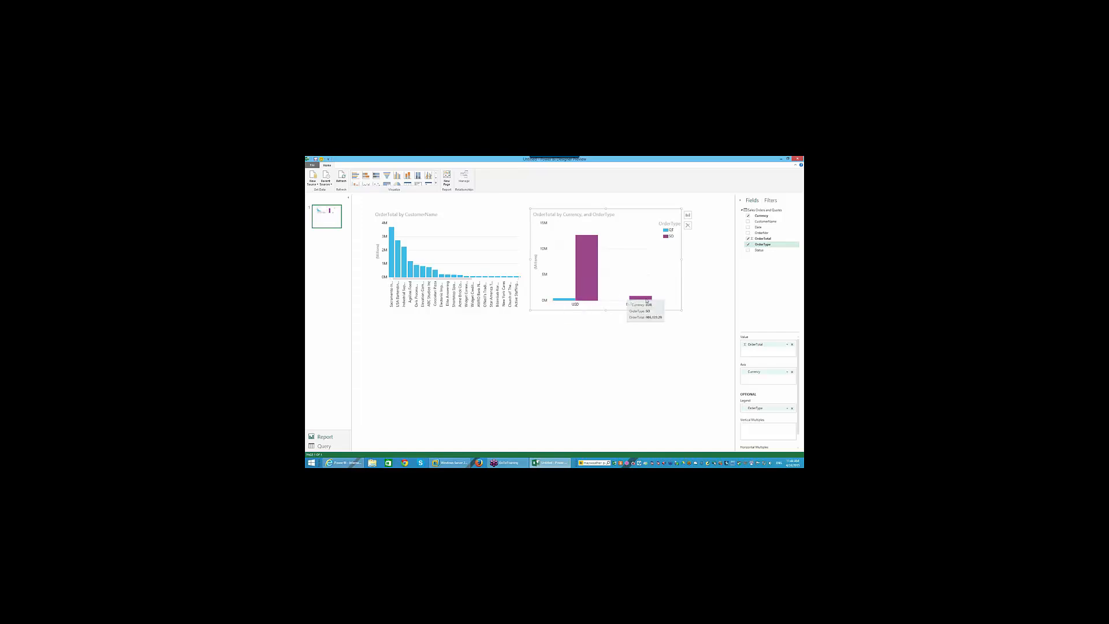
pyautogui.click(747, 228)
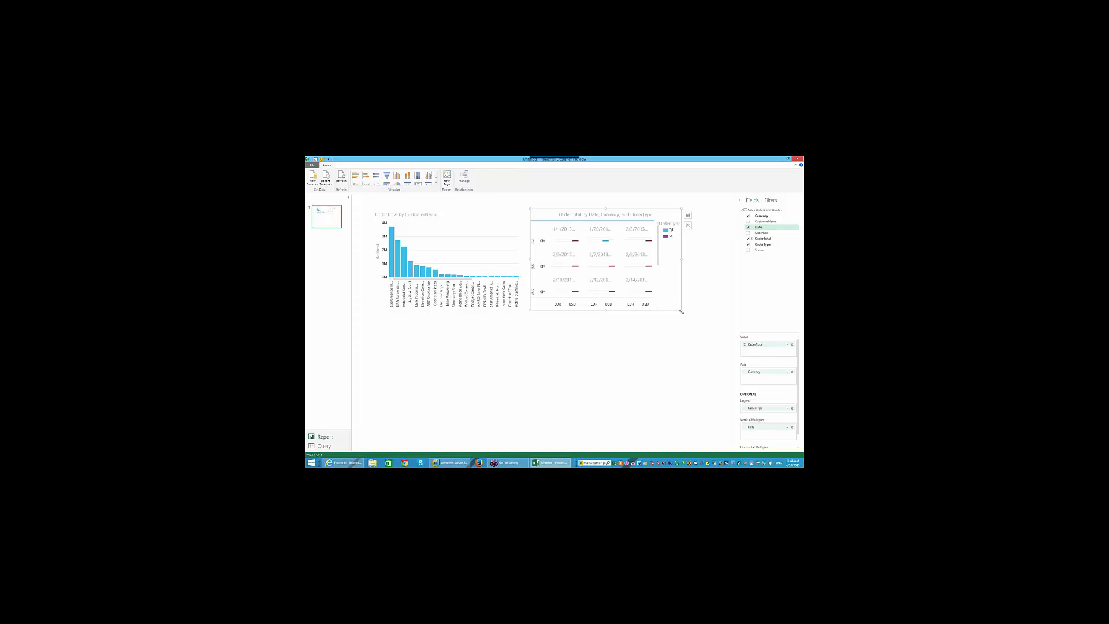
# - Enlarge the small-multiples chart by dragging its corner handle
pyautogui.moveTo(682, 311); pyautogui.dragTo(717, 427)
pyautogui.press('super+Tab')
pyautogui.scroll(-3, 656, 321)
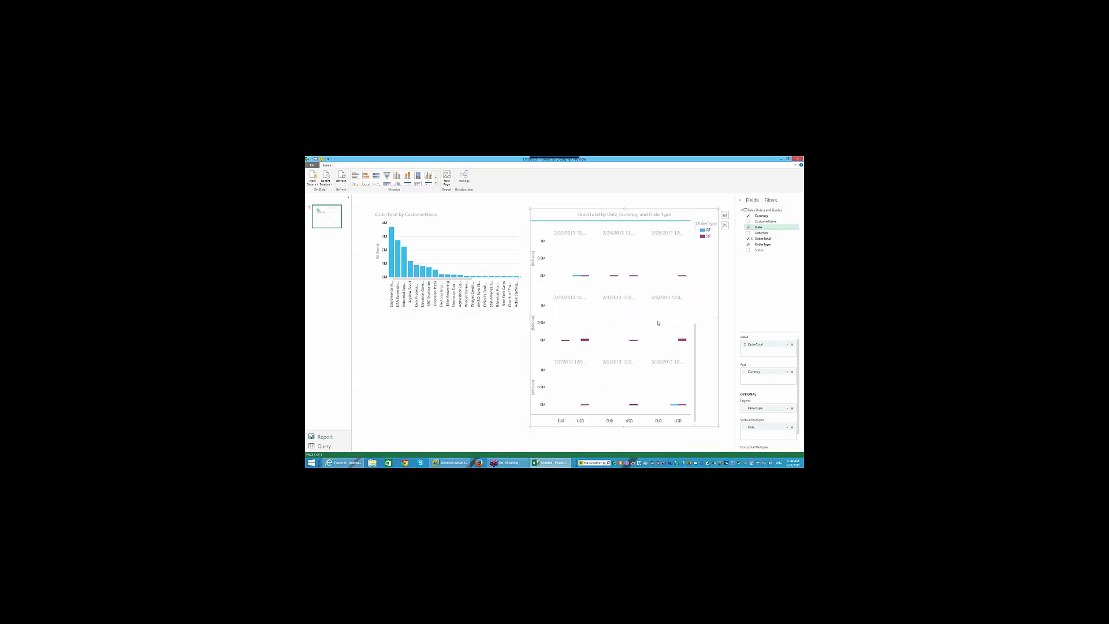
pyautogui.scroll(3, 657, 324)
# - Replace Date, OrderType and Currency with Status, then shrink and deselect the chart
pyautogui.click(747, 228)
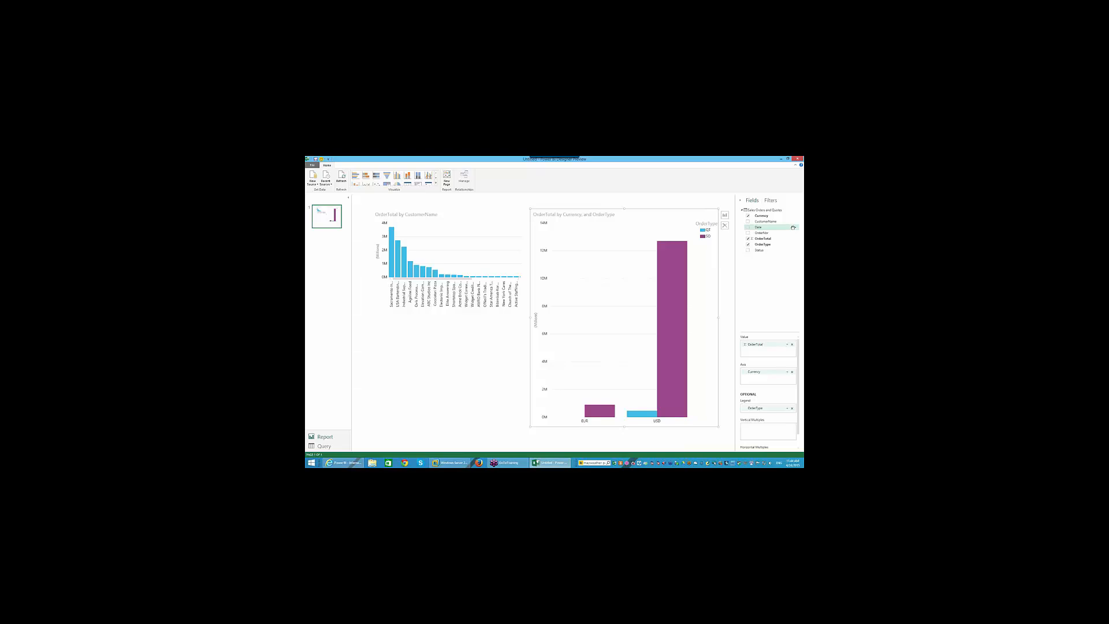
pyautogui.click(747, 250)
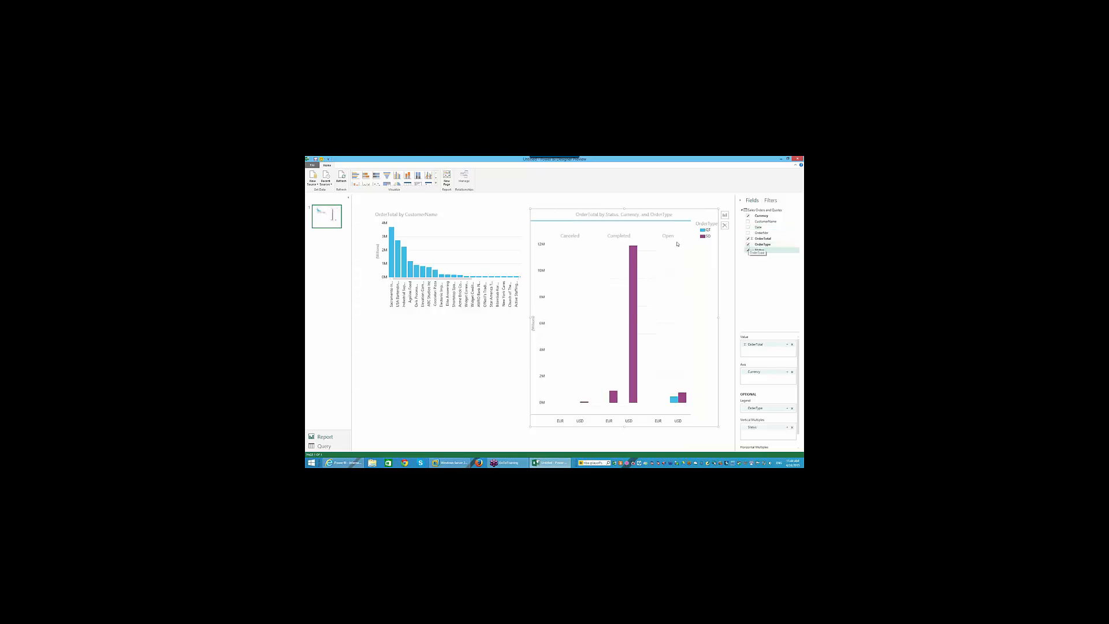
pyautogui.click(748, 245)
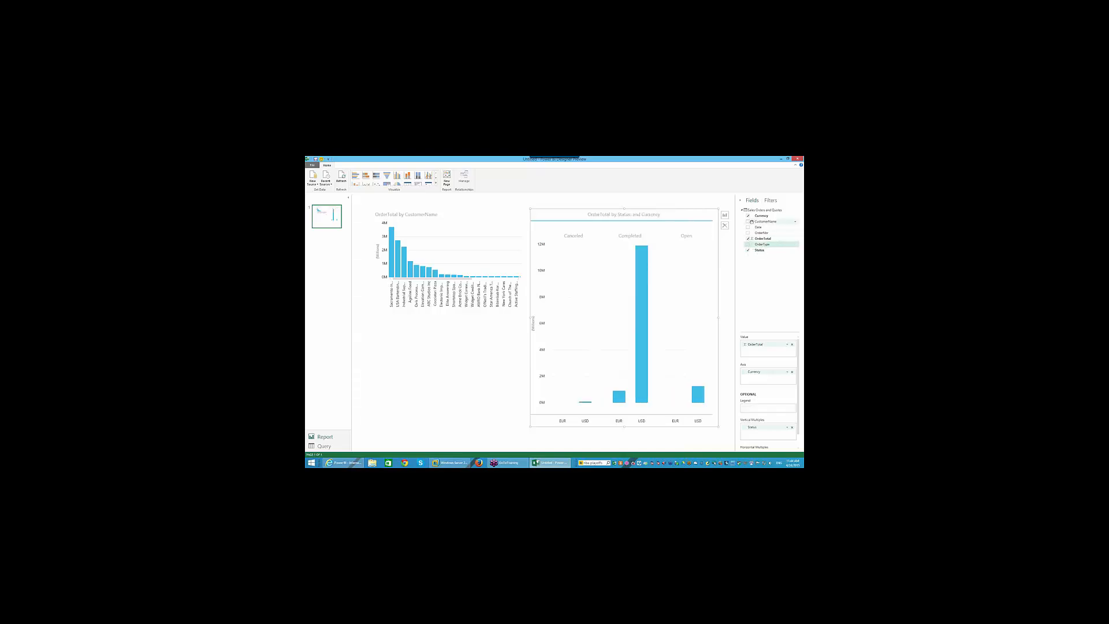
pyautogui.click(748, 216)
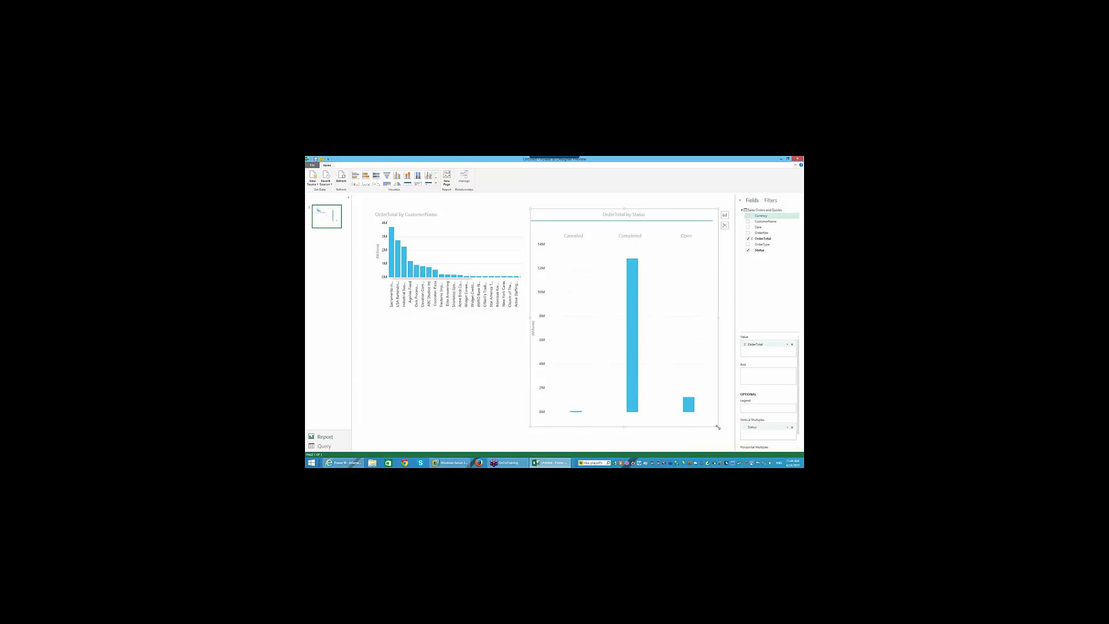
pyautogui.moveTo(718, 427); pyautogui.dragTo(673, 310)
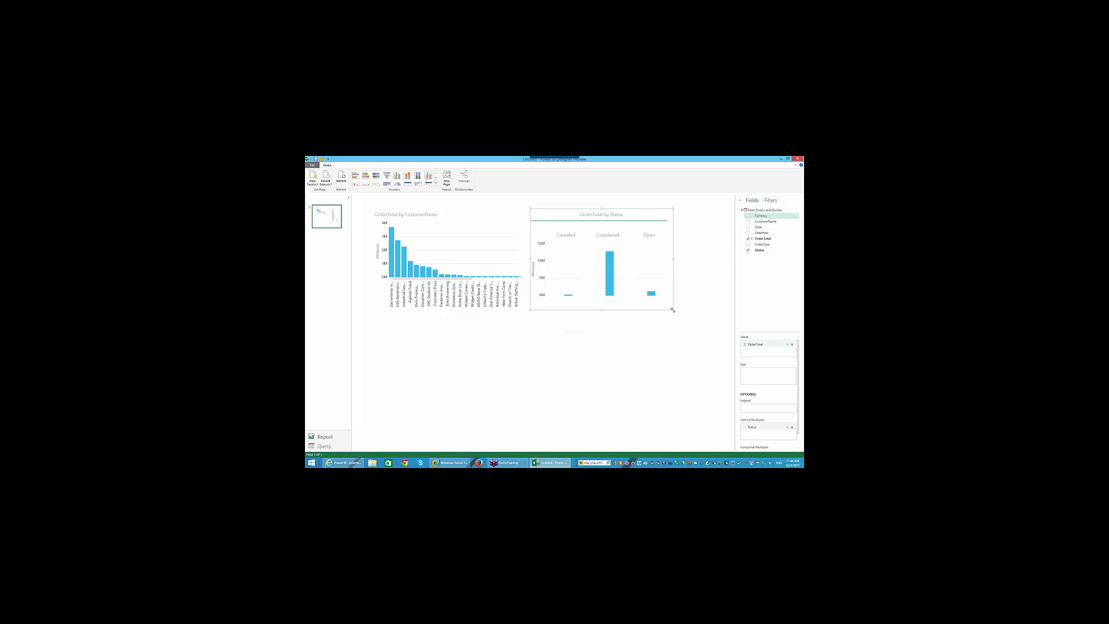
pyautogui.click(632, 358)
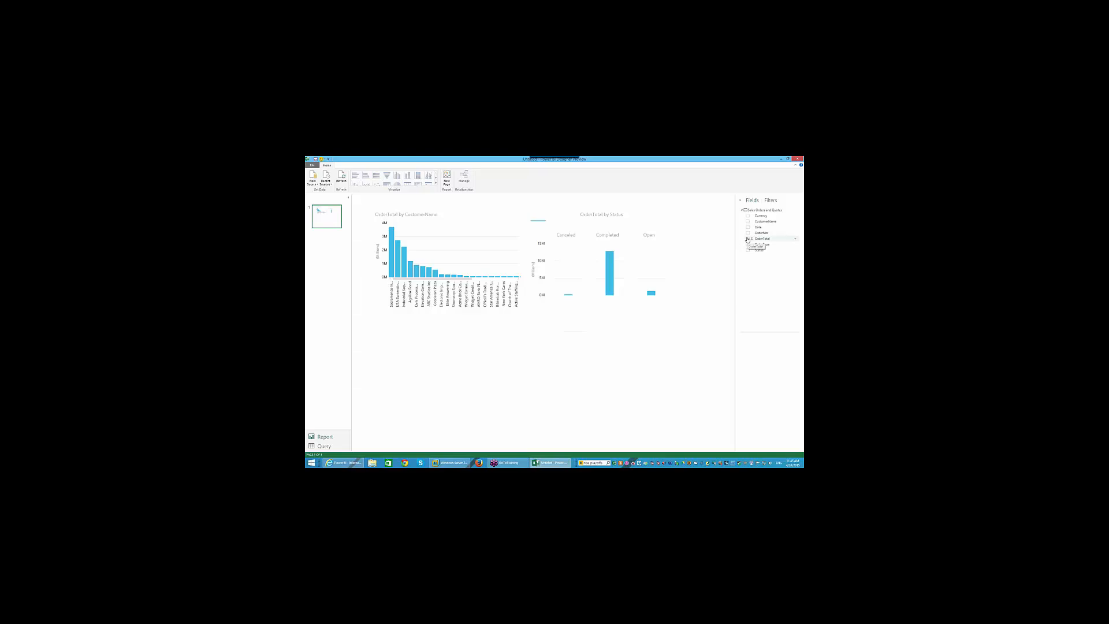
# - Start a new OrderTotal chart, briefly checking Status, the chart filters and field options
pyautogui.click(748, 238)
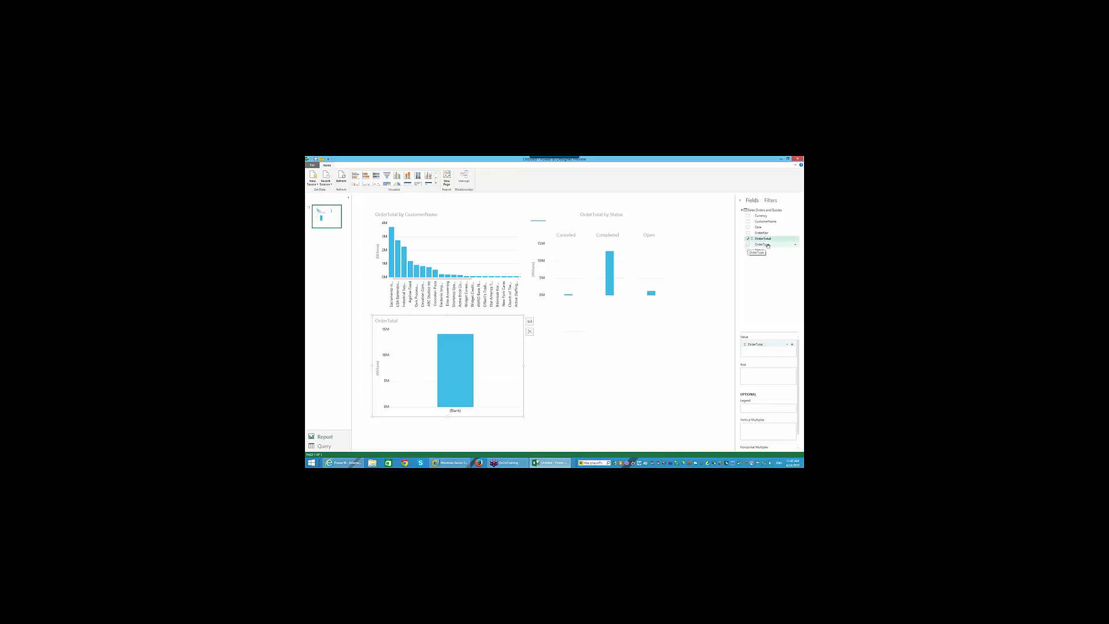
pyautogui.moveTo(759, 251)
pyautogui.mouseDown()
pyautogui.moveTo(764, 432)
pyautogui.moveTo(768, 220)
pyautogui.moveTo(763, 234)
pyautogui.mouseUp()
pyautogui.click(771, 201)
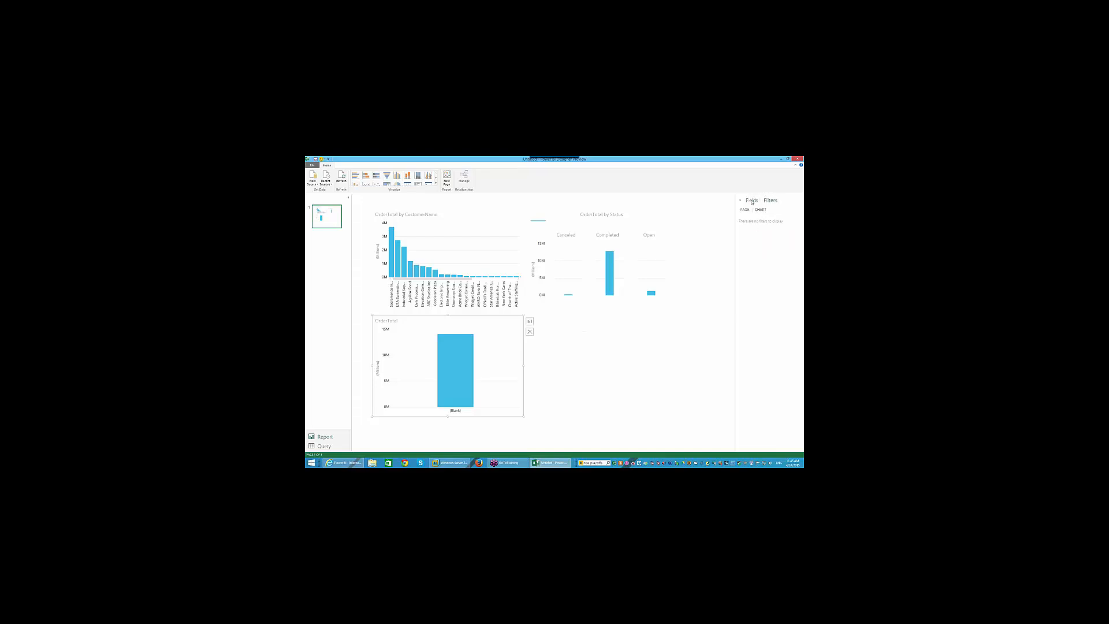
pyautogui.click(752, 201)
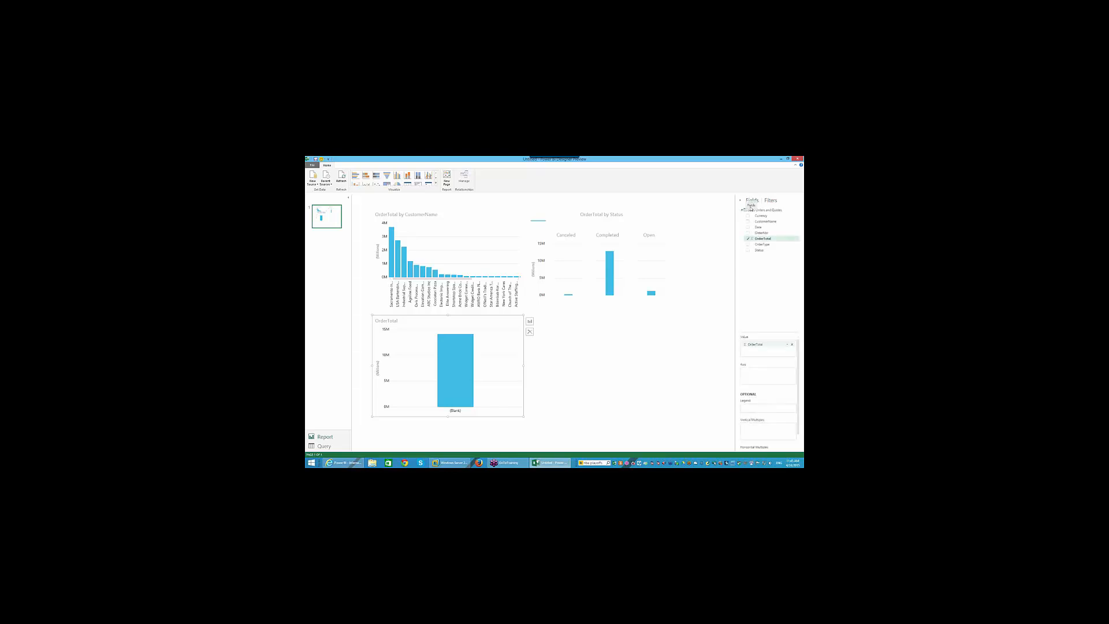
pyautogui.click(795, 240)
pyautogui.click(764, 263)
# - Convert the new OrderTotal chart into a gauge reading 14.09M
pyautogui.click(529, 320)
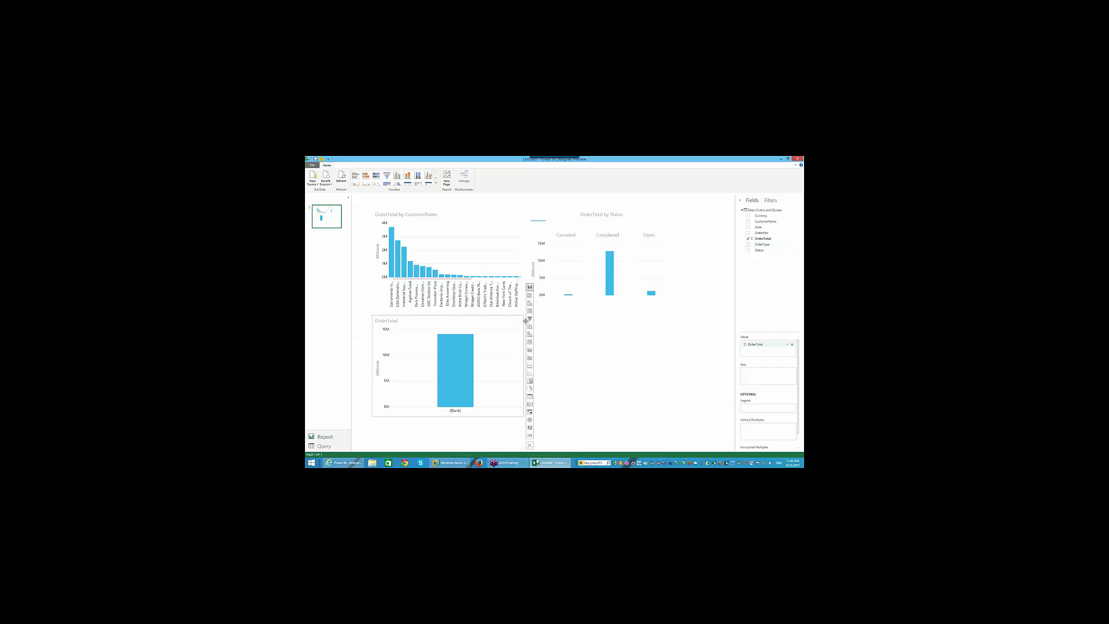
pyautogui.click(529, 437)
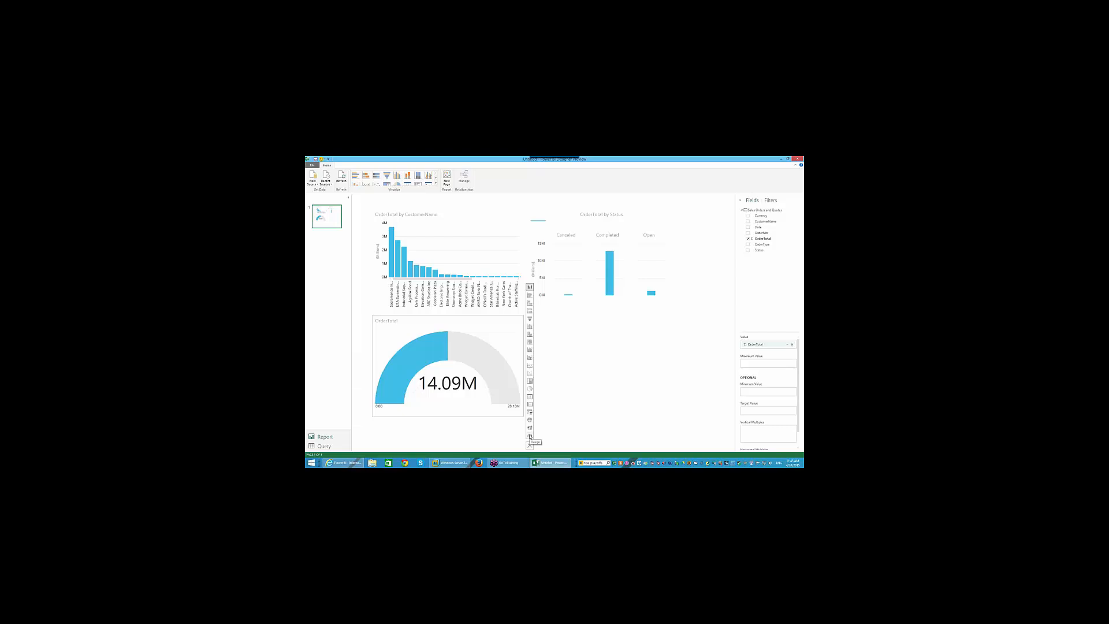
pyautogui.click(554, 409)
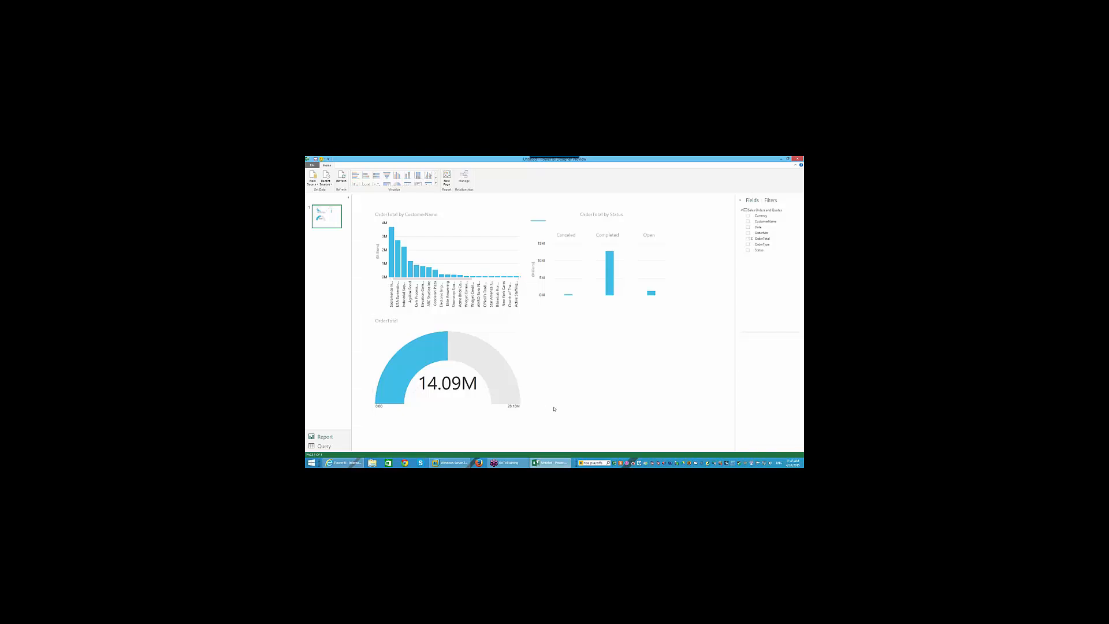
# - Change the gauge's OrderTotal aggregation to Average, then Count (436), and return to Query view
pyautogui.click(480, 394)
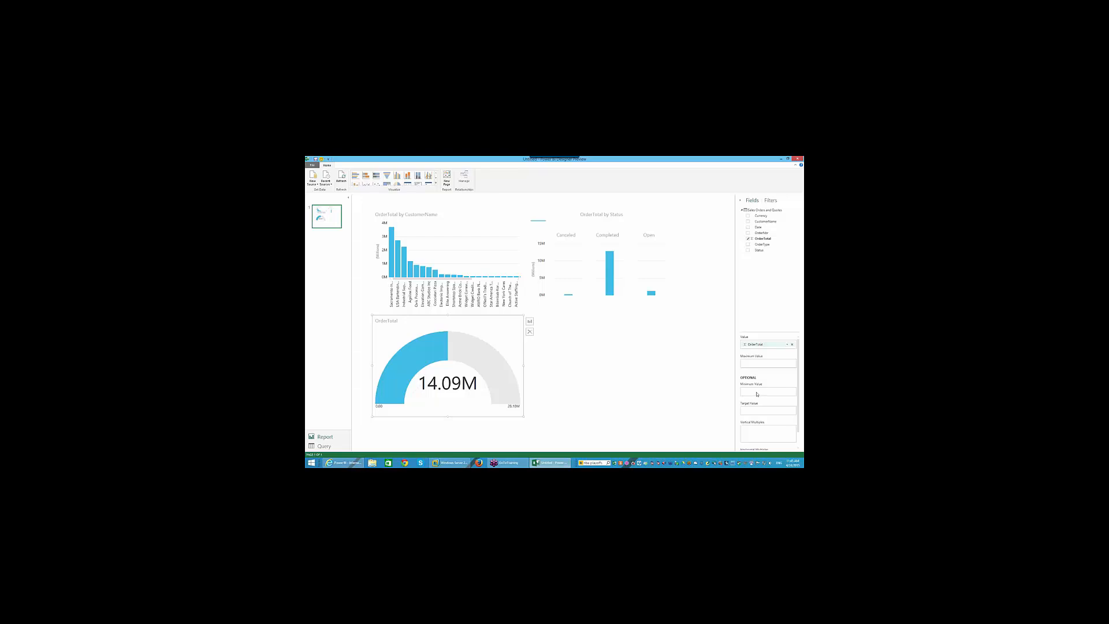
pyautogui.click(787, 345)
pyautogui.click(780, 365)
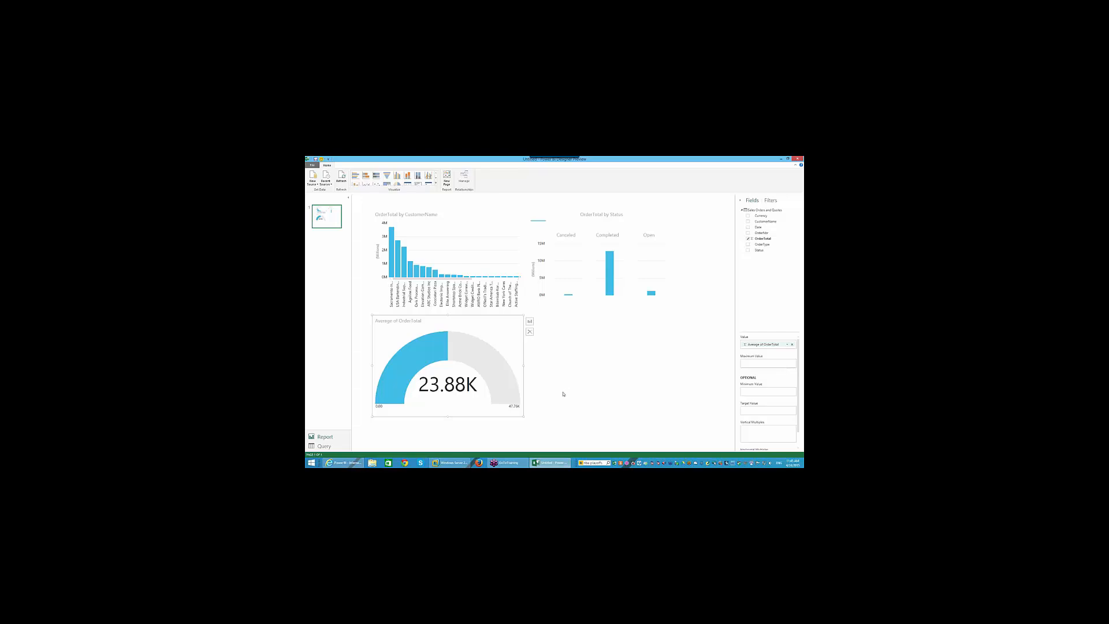
pyautogui.click(786, 344)
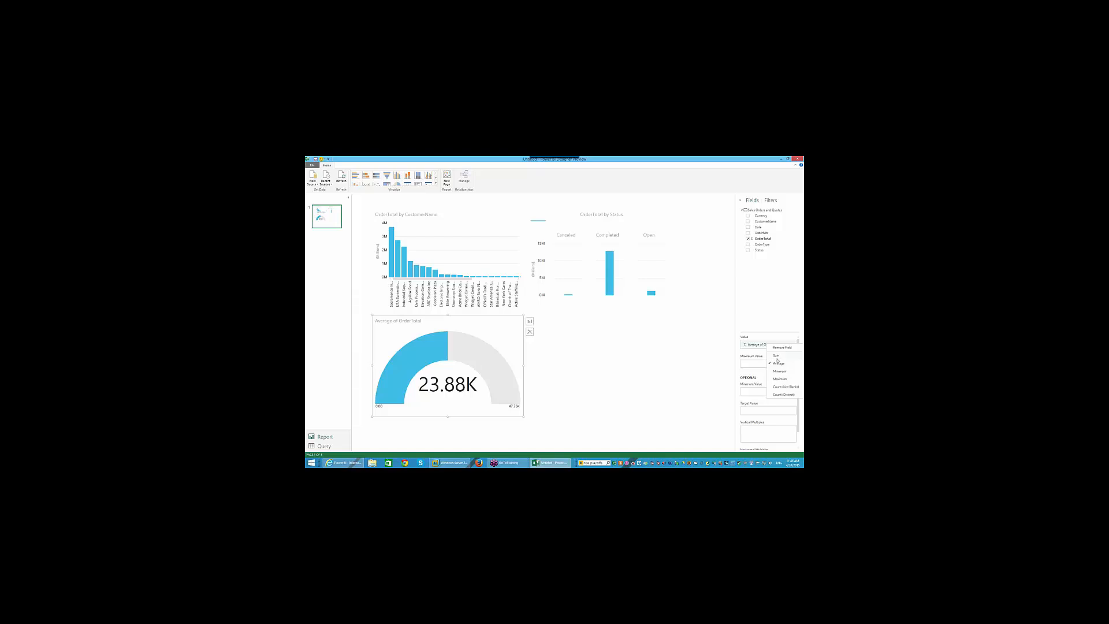
pyautogui.click(783, 395)
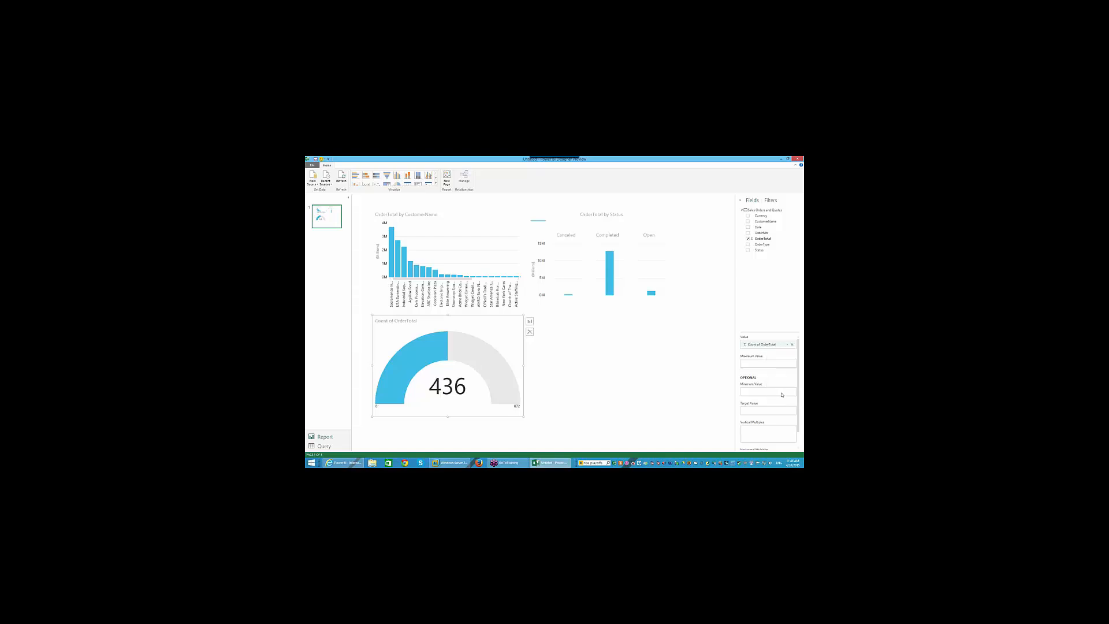
pyautogui.scroll(-1, 782, 395)
pyautogui.scroll(1, 778, 387)
pyautogui.click(324, 446)
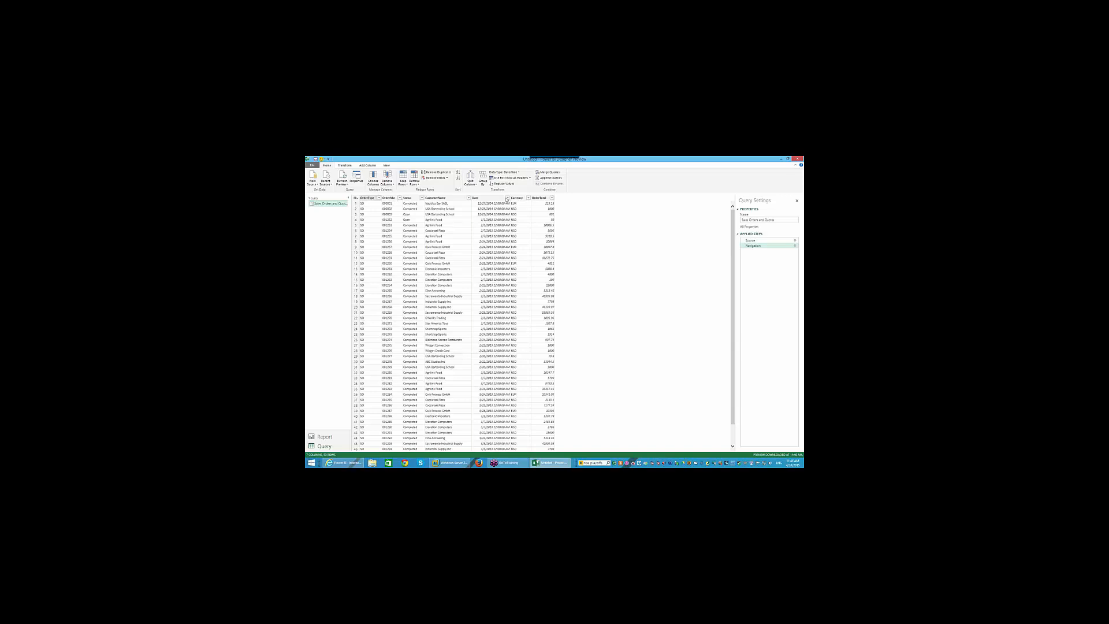
# - Filter the Date column to Quarter 1 only, then go back to Report view
pyautogui.click(507, 198)
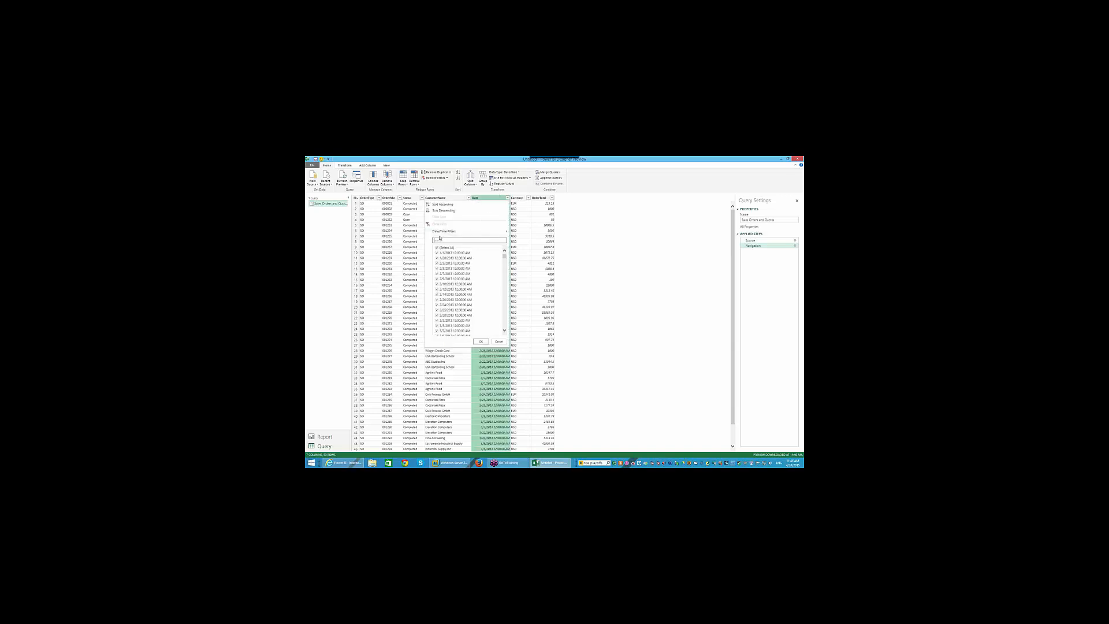
pyautogui.moveTo(500, 231)
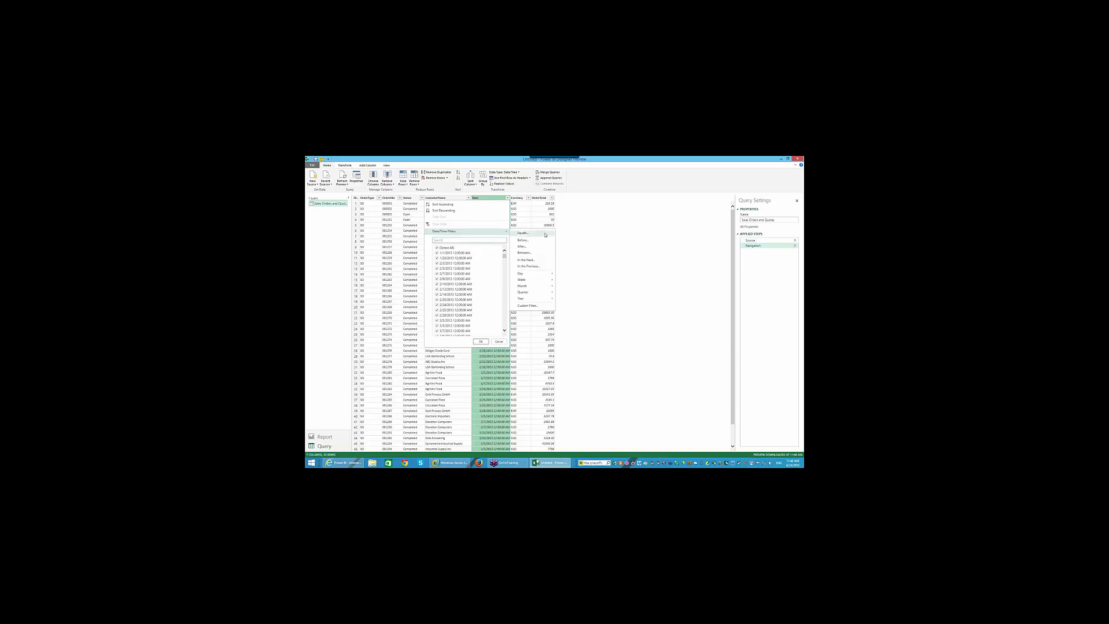
pyautogui.moveTo(538, 277)
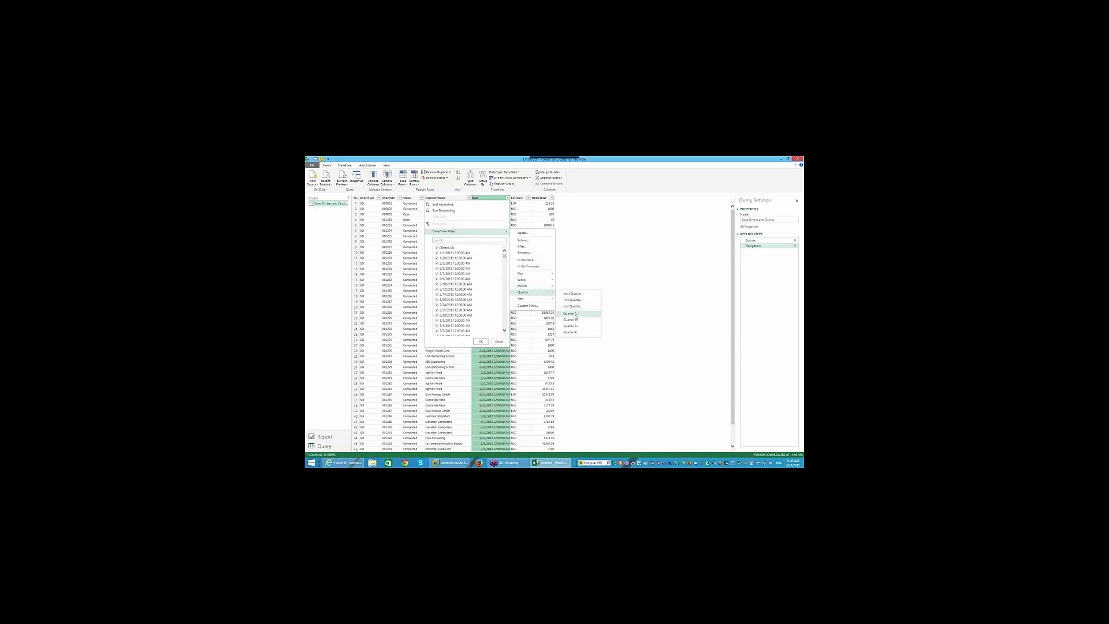
pyautogui.click(575, 314)
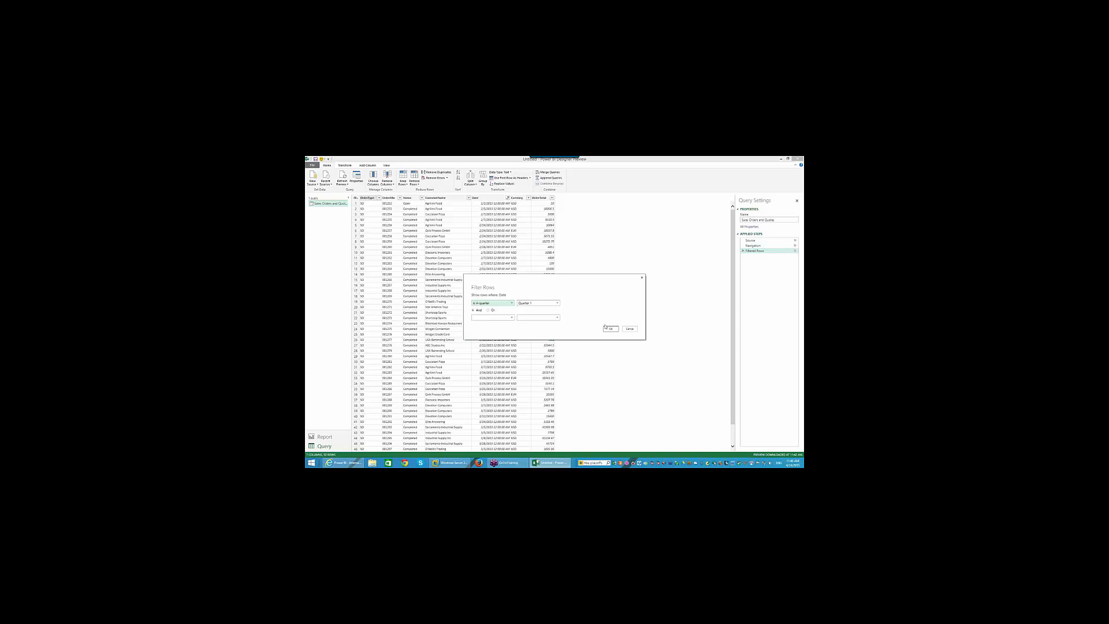
pyautogui.click(609, 328)
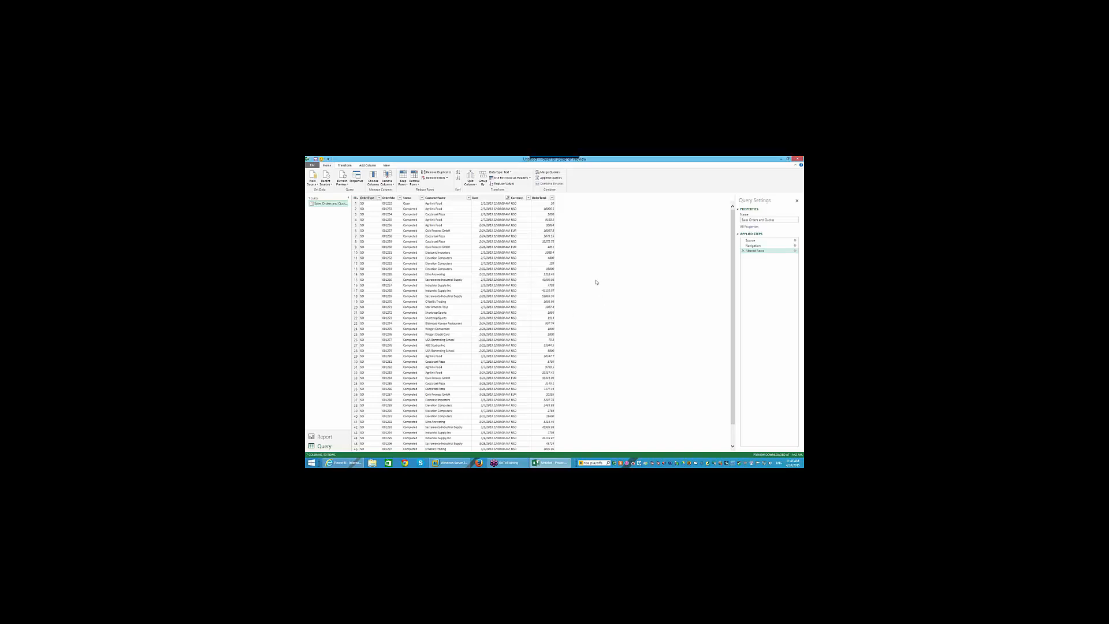
pyautogui.click(331, 436)
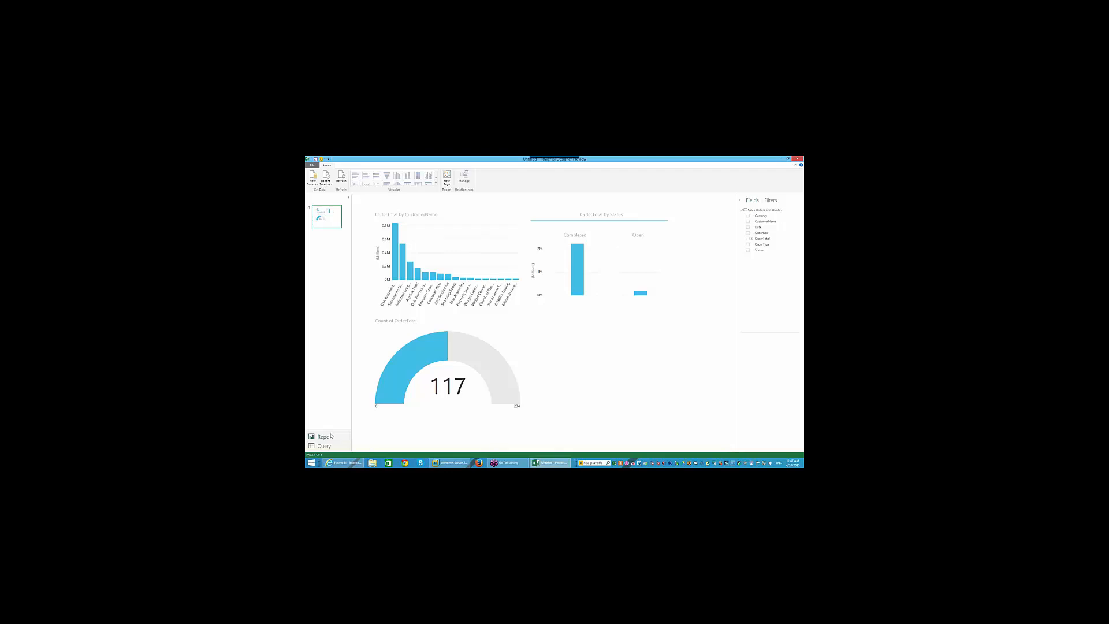
# - Select the Count of OrderTotal gauge, now reading 117, to show its field wells
pyautogui.click(476, 354)
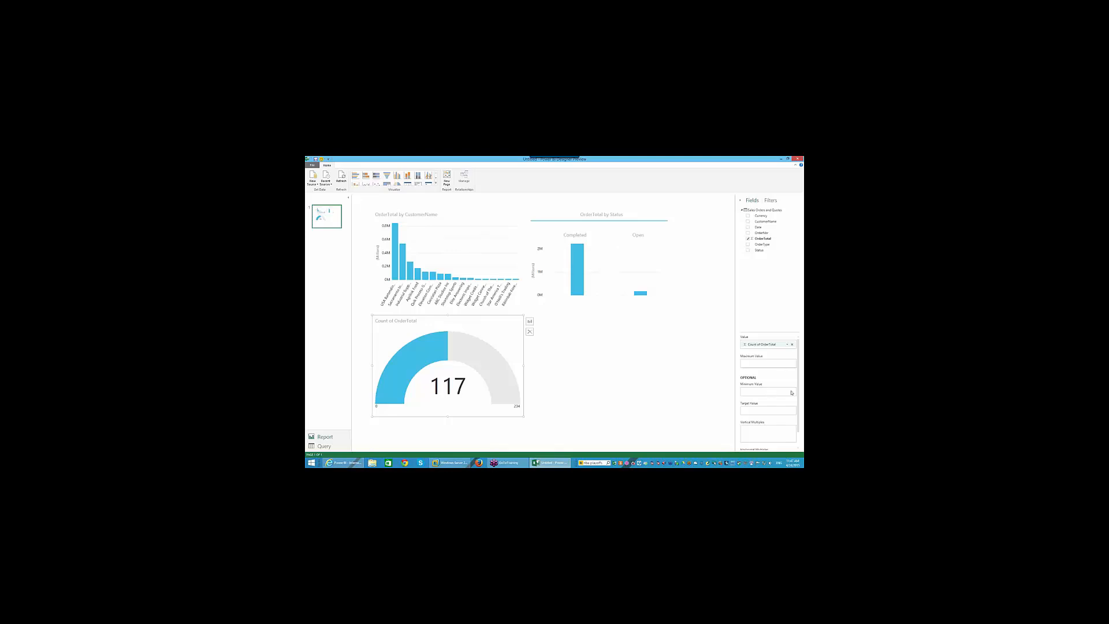
pyautogui.scroll(-1, 770, 399)
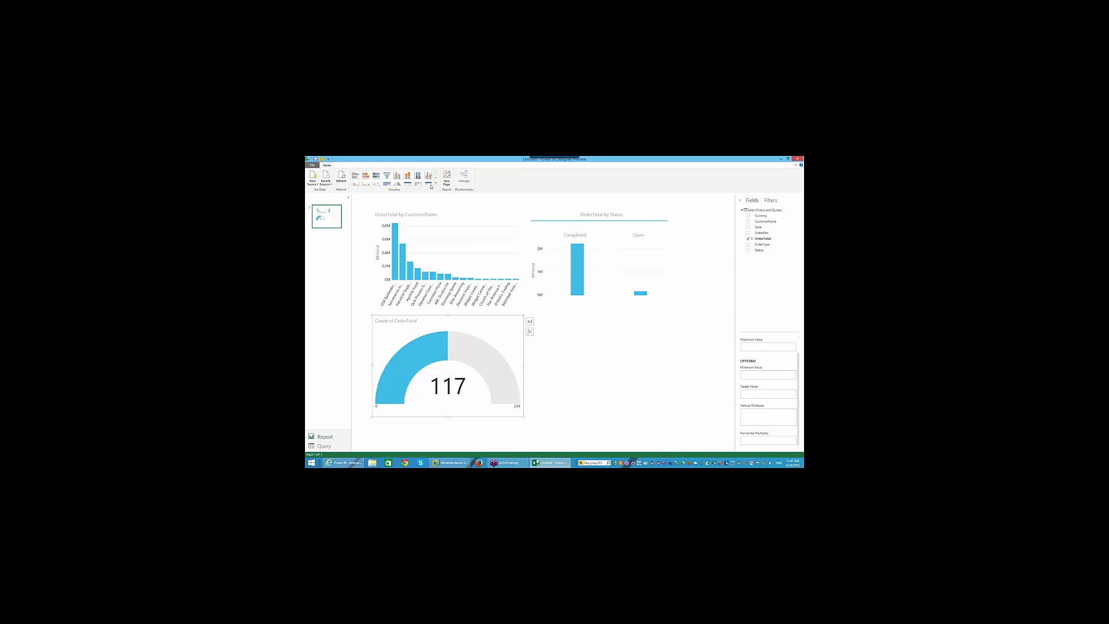
# - Save the report as 'demo university example' and close Power BI Designer
pyautogui.click(312, 165)
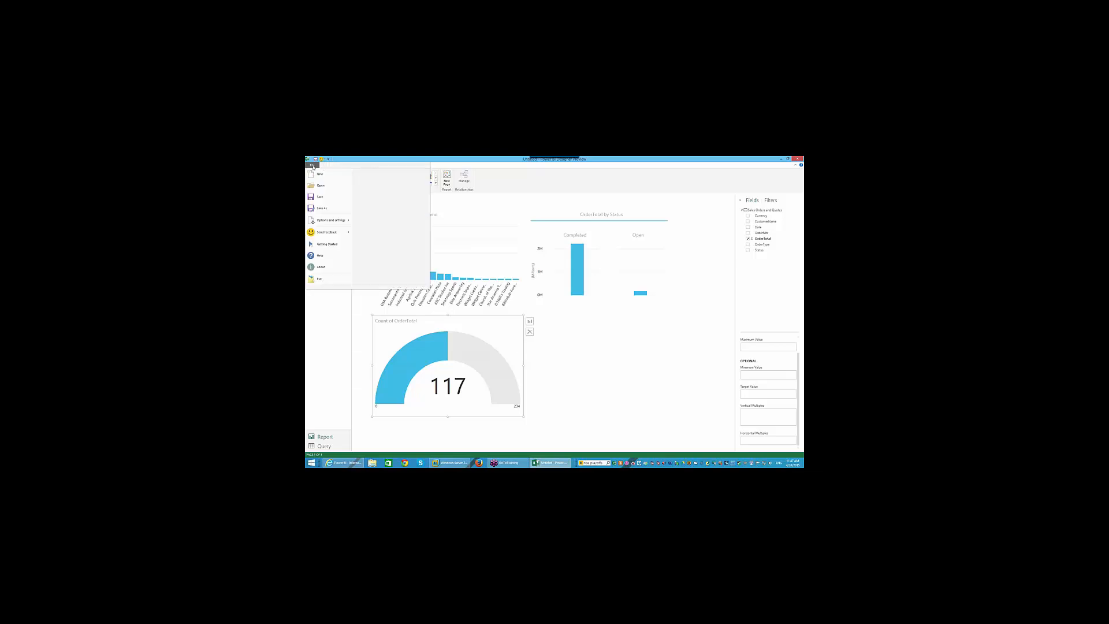
pyautogui.click(320, 198)
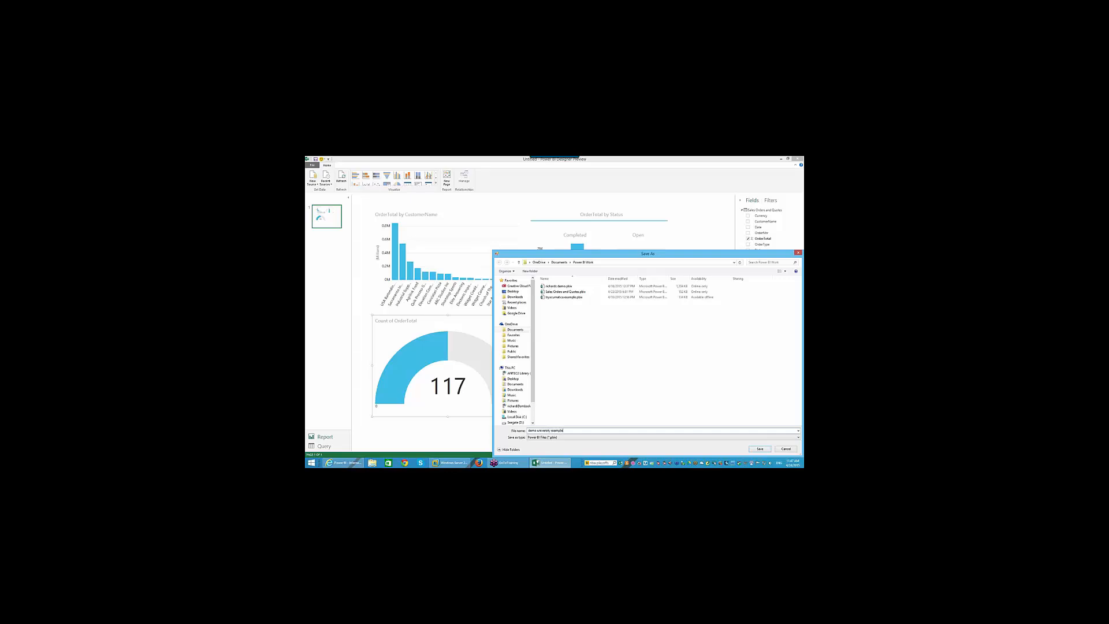
pyautogui.press('Return')
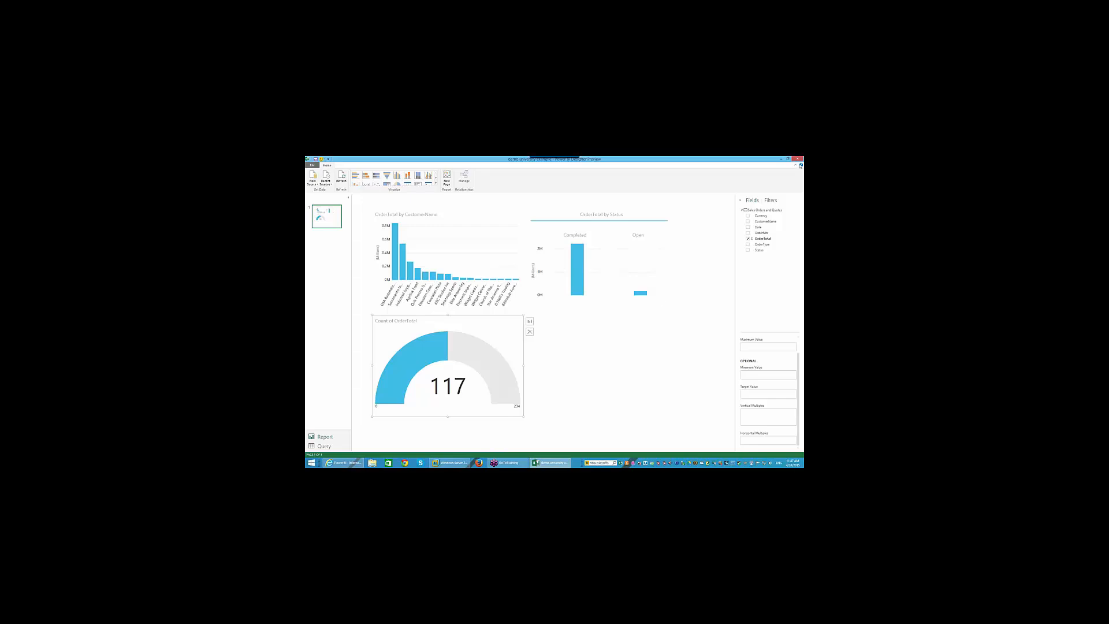
pyautogui.click(797, 159)
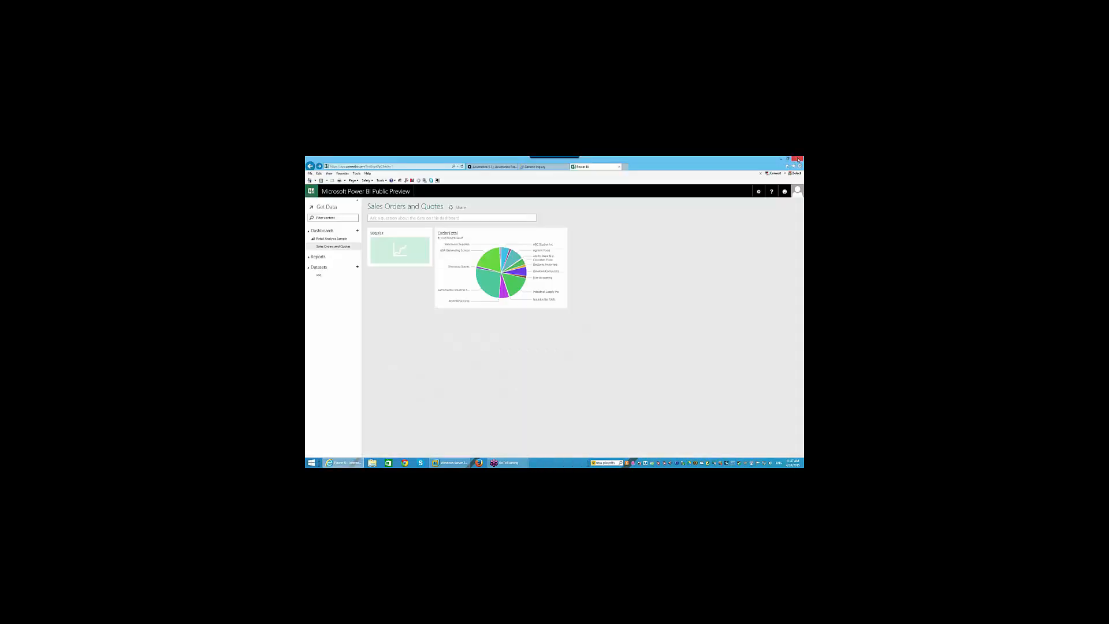
# - Start a Get Data upload of a Power BI Designer file from the computer
pyautogui.click(330, 207)
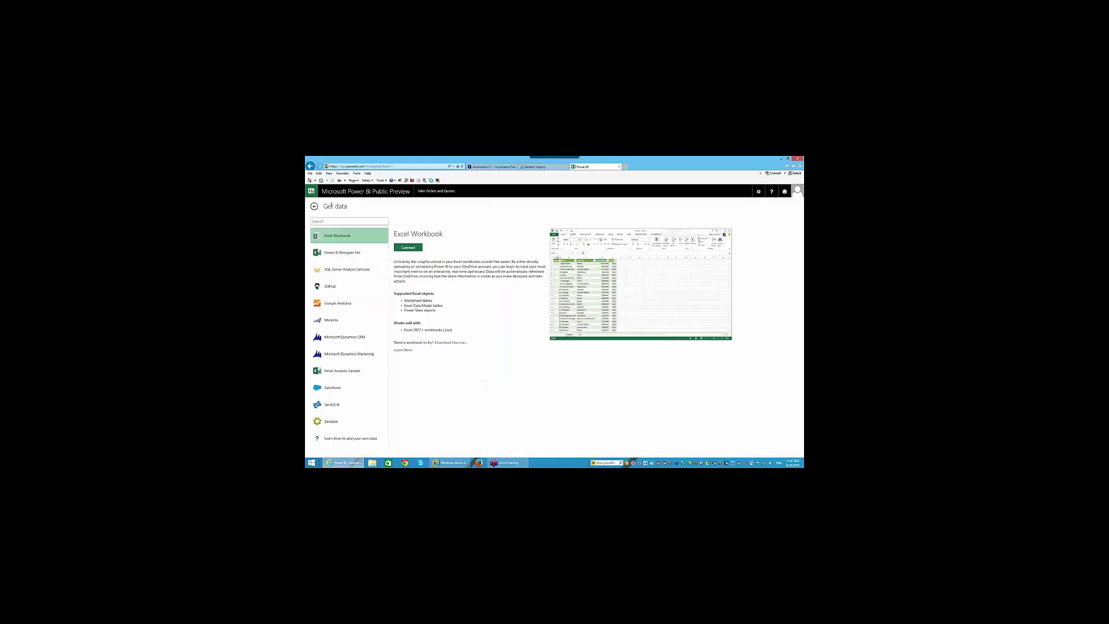
pyautogui.click(340, 252)
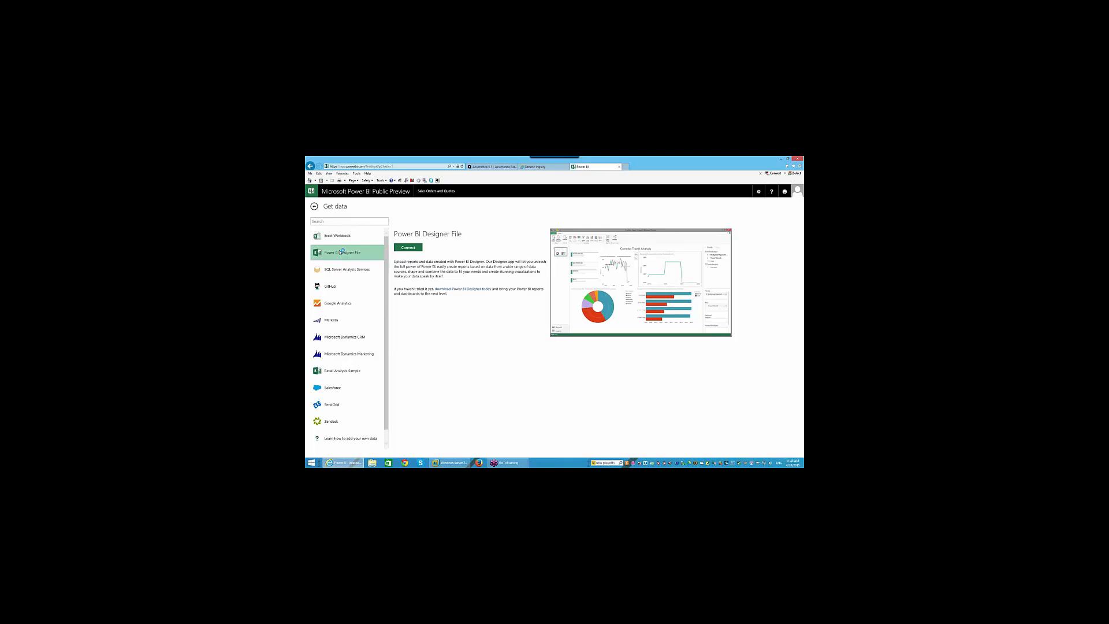
pyautogui.click(408, 248)
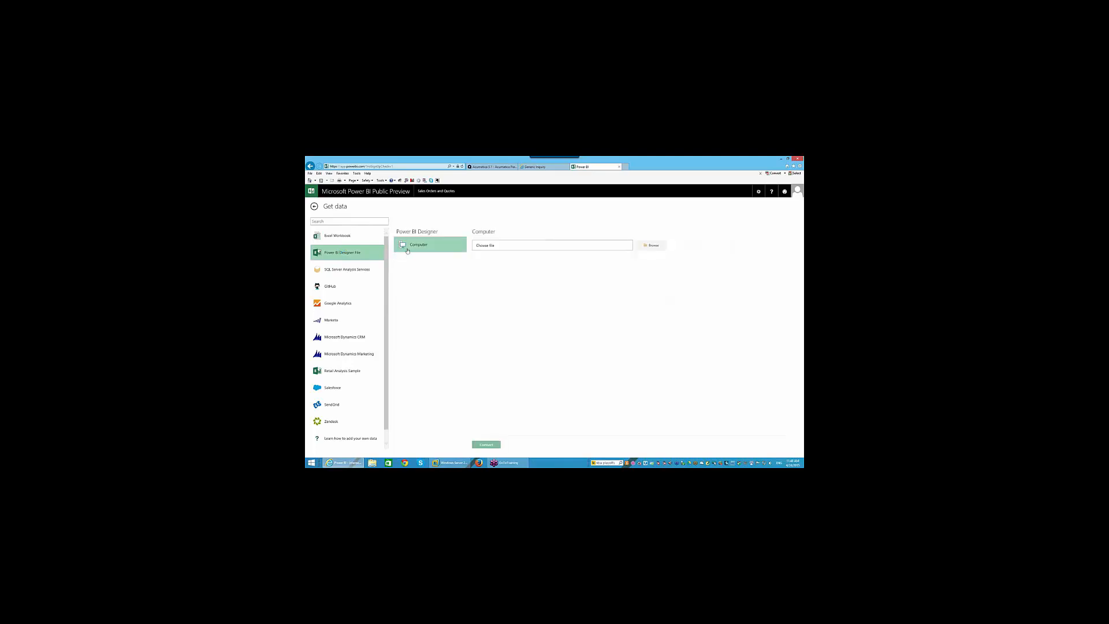
pyautogui.click(515, 247)
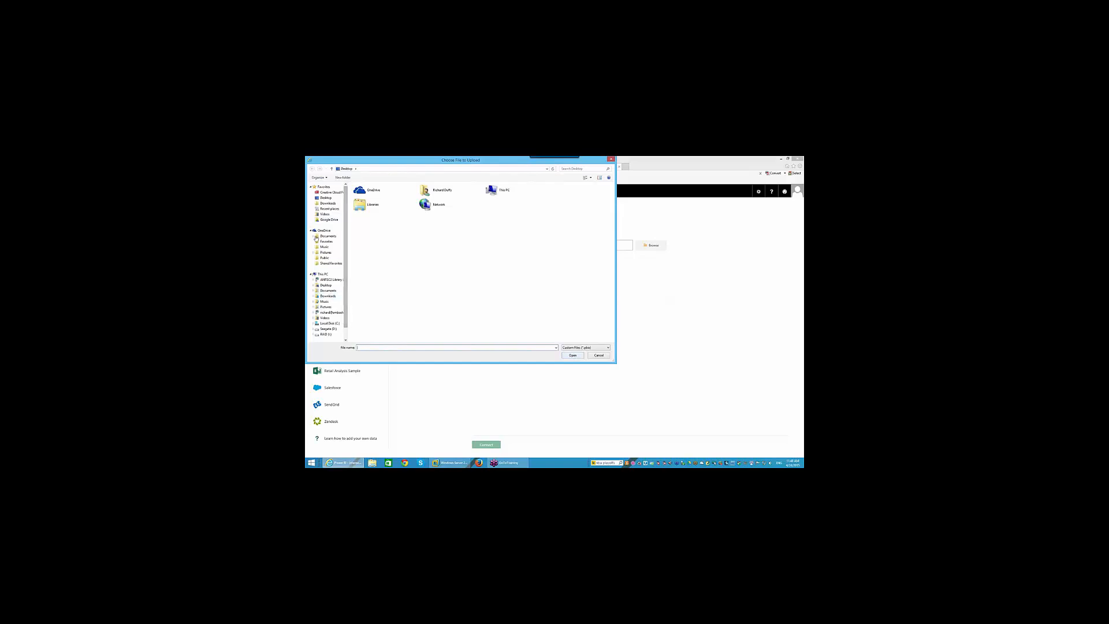
# - Browse OneDrive Documents to the Power BI Work folder, then cancel the file chooser
pyautogui.click(326, 252)
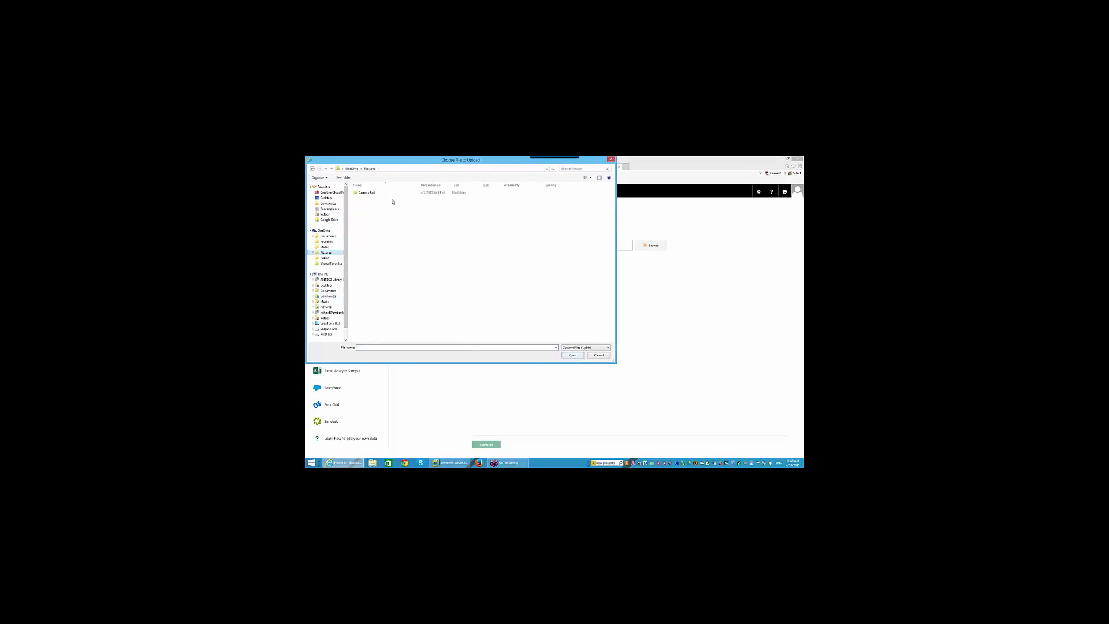
pyautogui.click(319, 236)
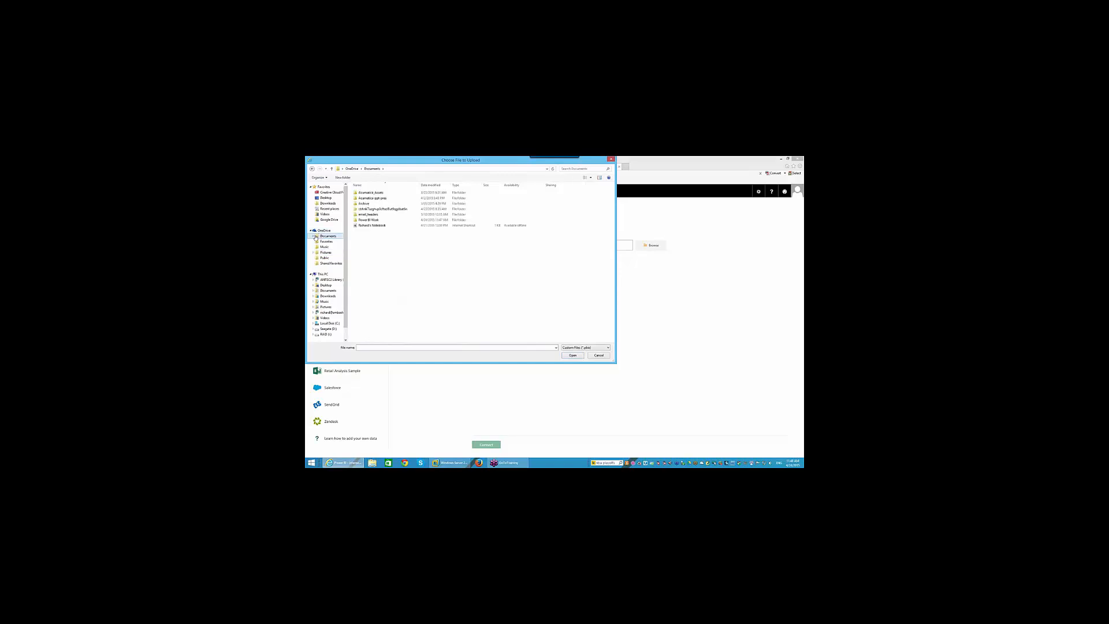
pyautogui.doubleClick(368, 221)
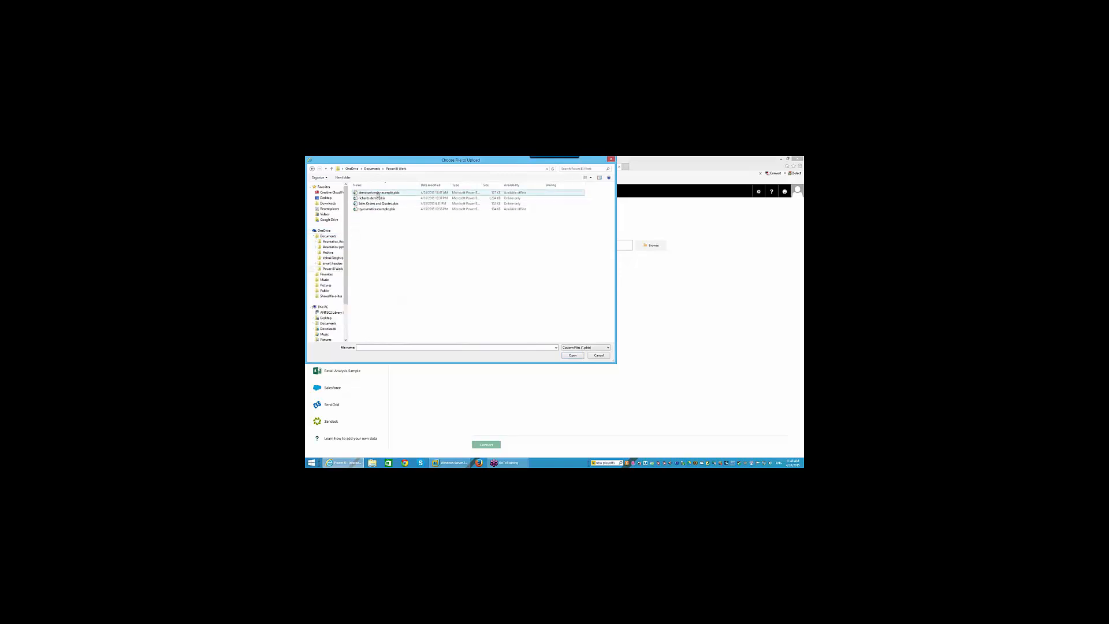
pyautogui.click(610, 159)
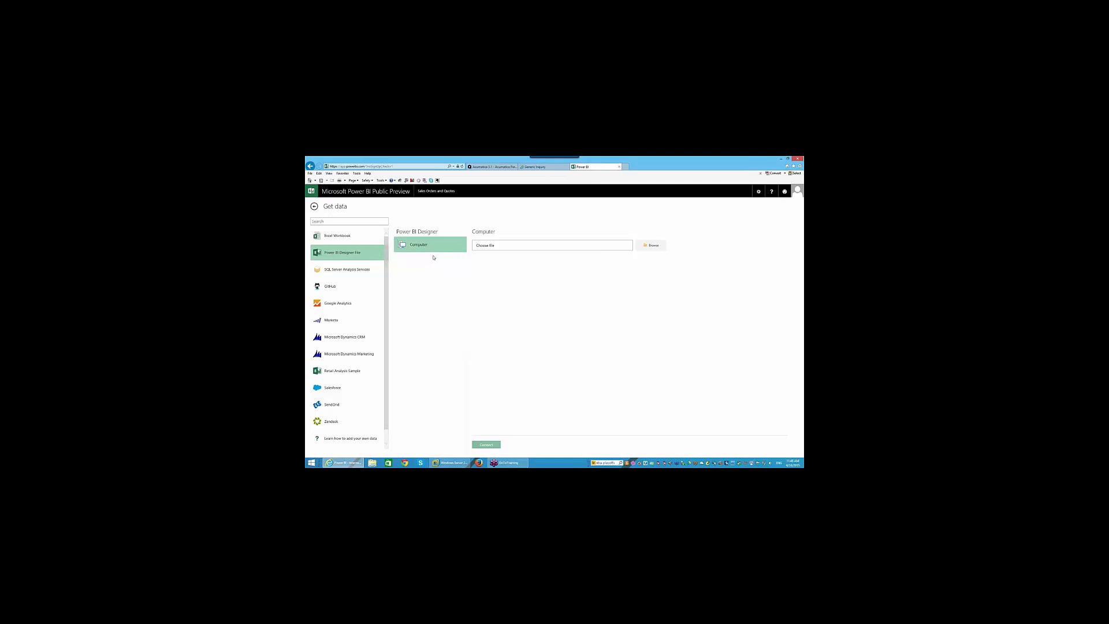
# - Upload demo university example.pbix from the Power BI Work folder
pyautogui.click(651, 245)
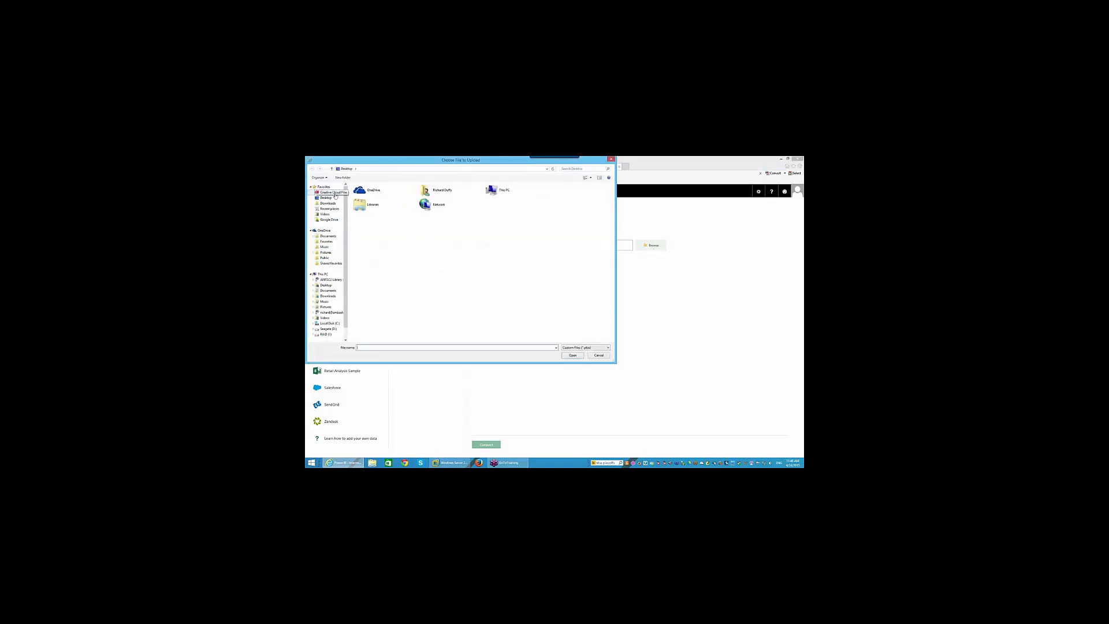
pyautogui.click(329, 237)
pyautogui.doubleClick(371, 218)
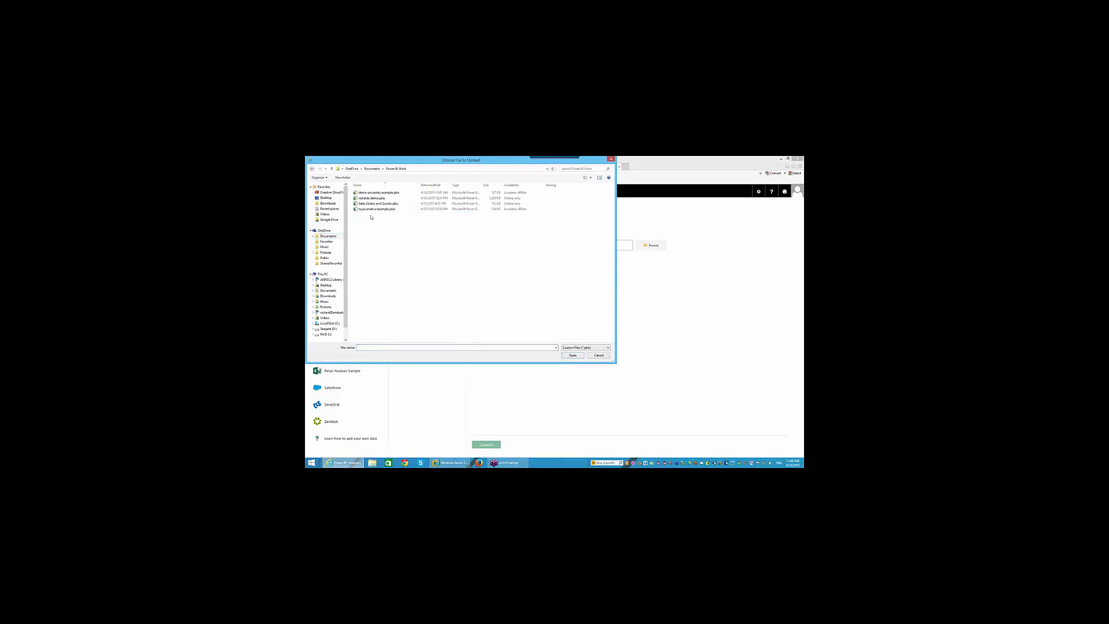
pyautogui.doubleClick(376, 193)
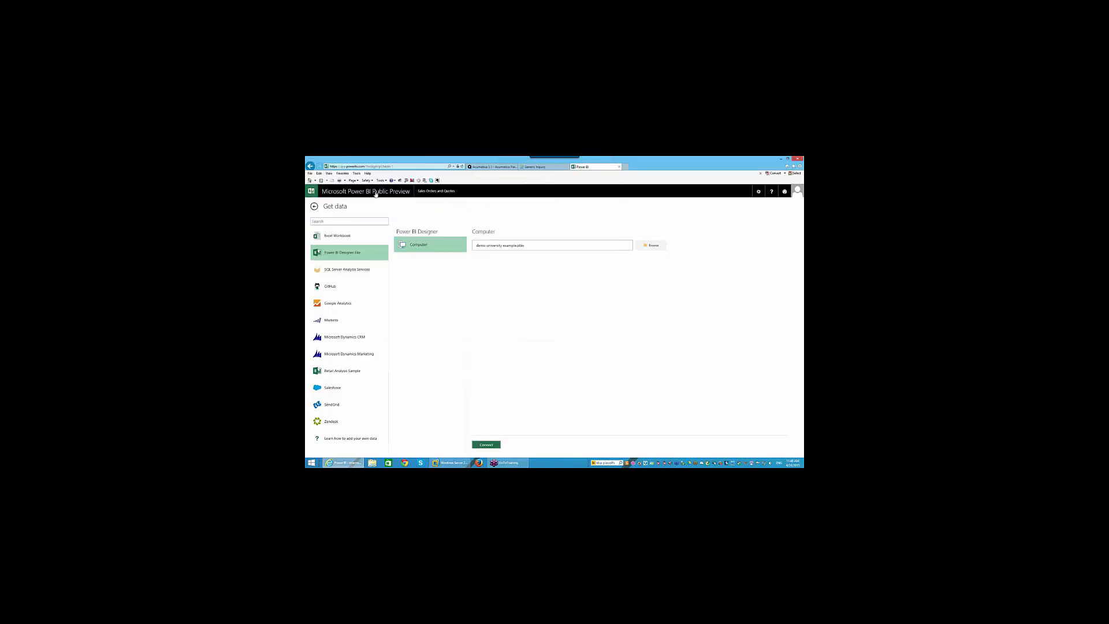
pyautogui.click(495, 444)
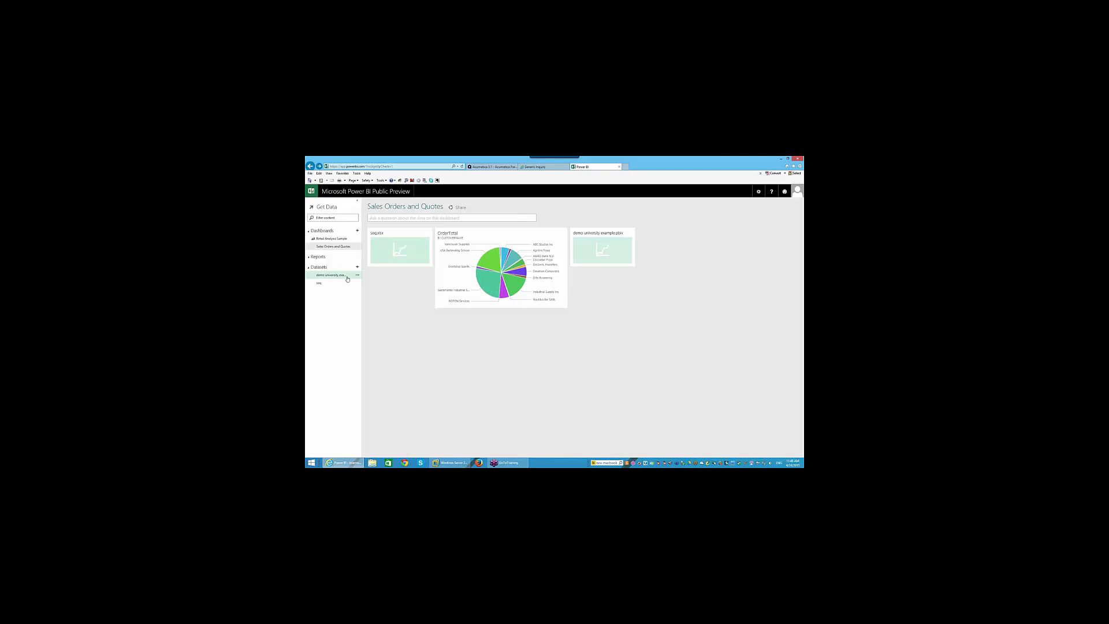
# - Explore the demo university example dataset, then return to the dashboard without saving
pyautogui.click(357, 277)
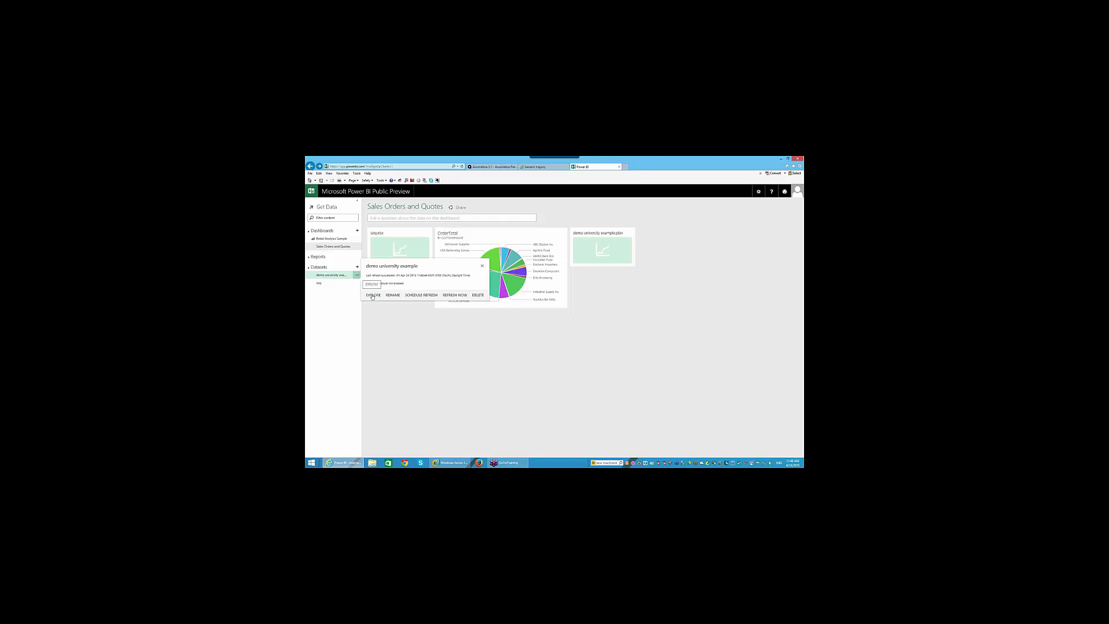
pyautogui.click(372, 295)
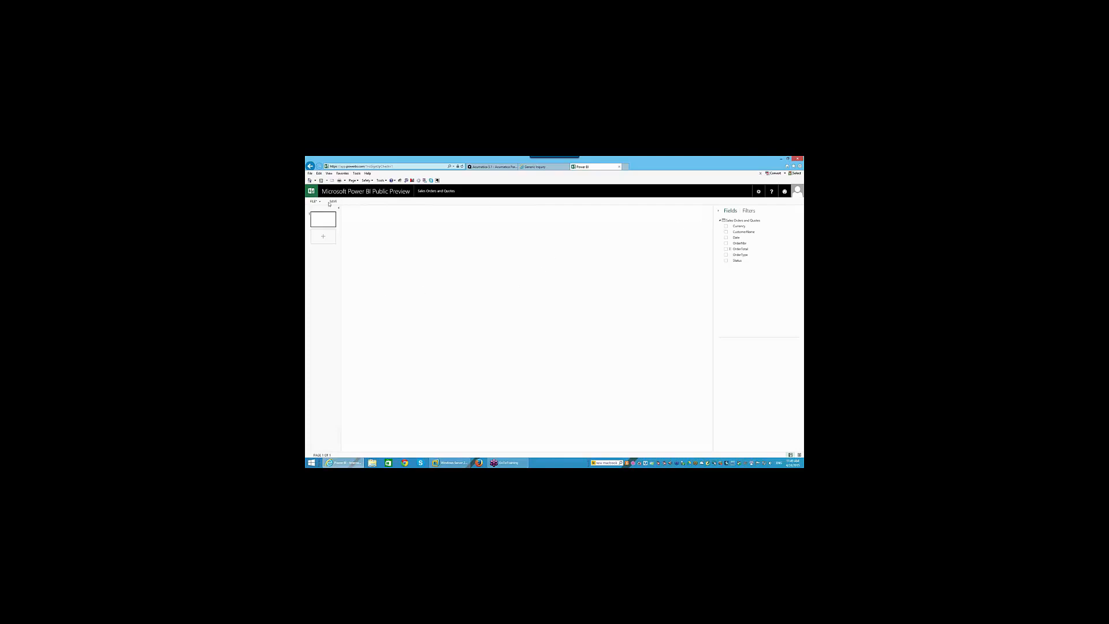
pyautogui.click(310, 166)
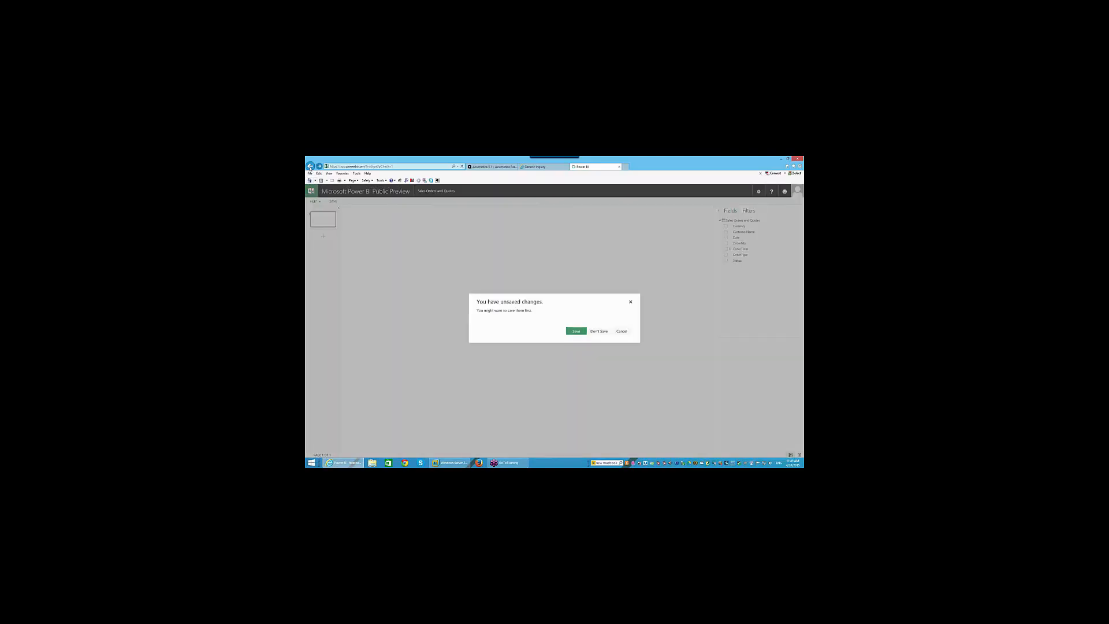
pyautogui.click(599, 331)
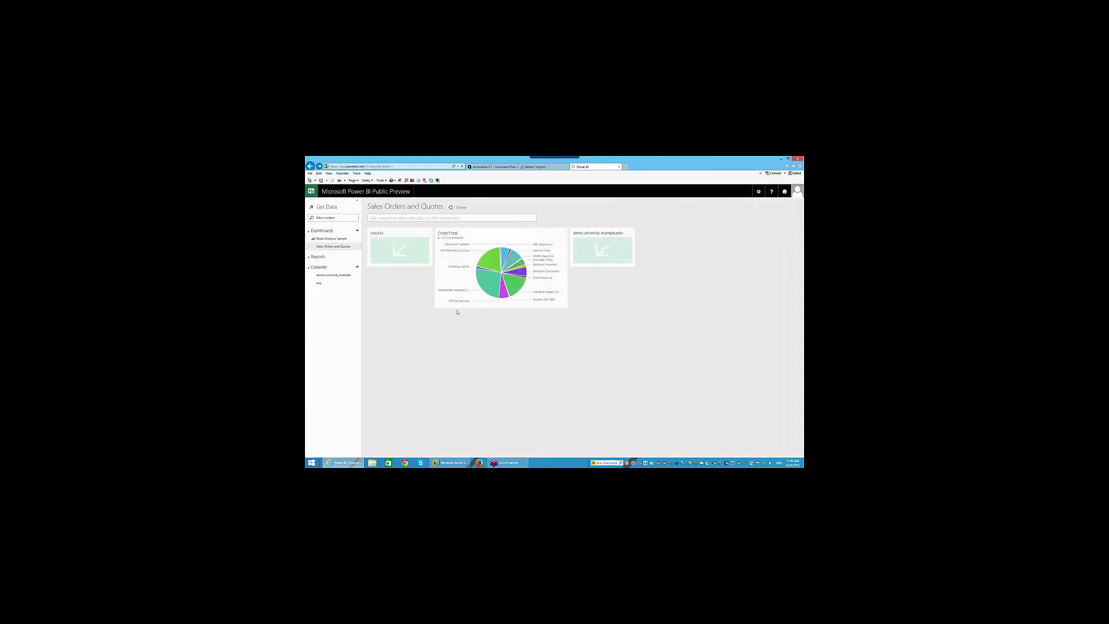
# - Open the demo university example report from its dashboard tile
pyautogui.moveTo(351, 240)
pyautogui.click(357, 230)
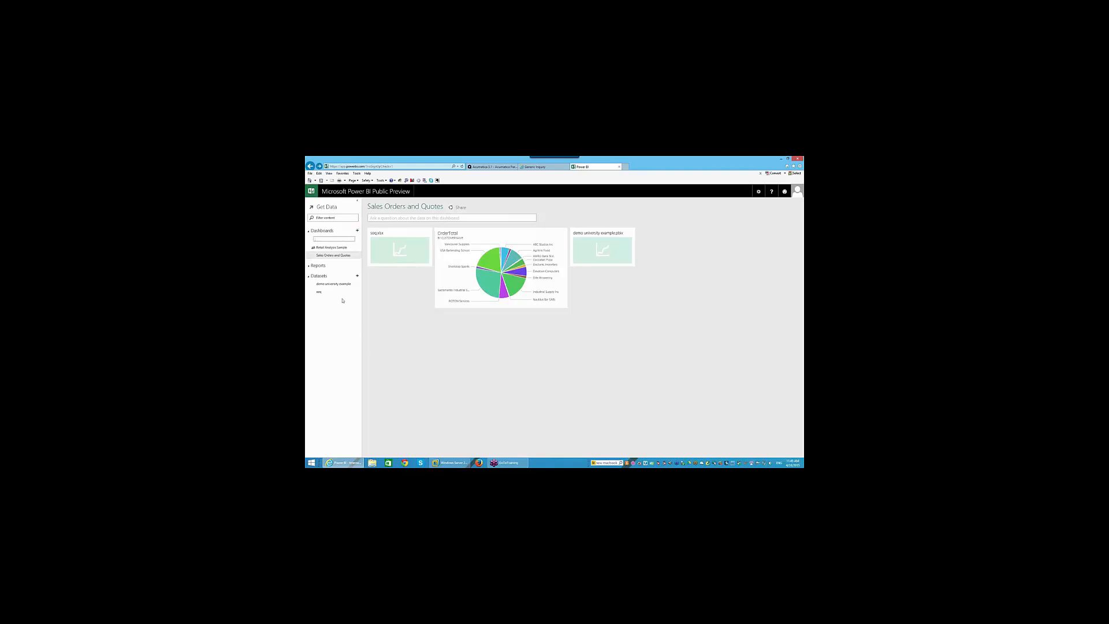
pyautogui.moveTo(341, 294)
pyautogui.click(602, 250)
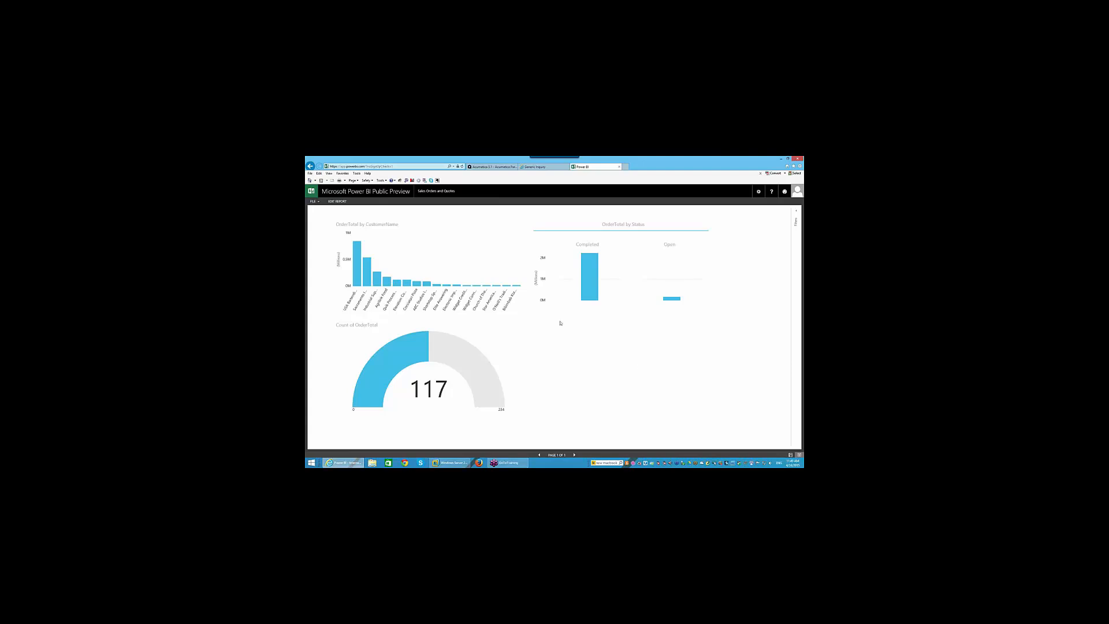
# - Save a copy named 'Demo University Example', then start a blank Sales Orders and Quotes report
pyautogui.click(313, 201)
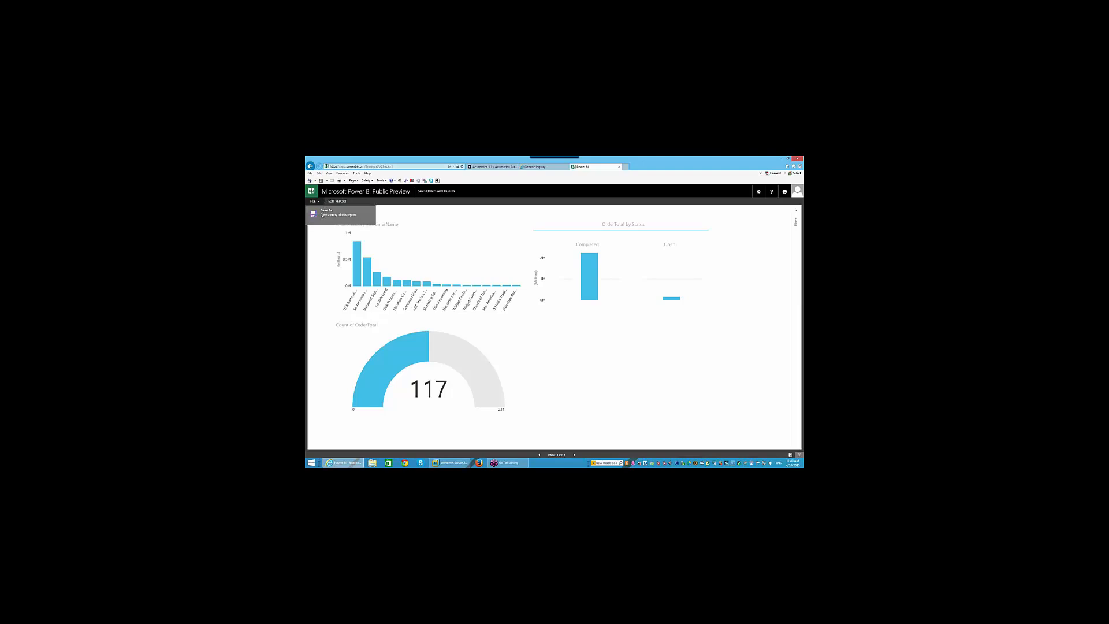
pyautogui.click(322, 214)
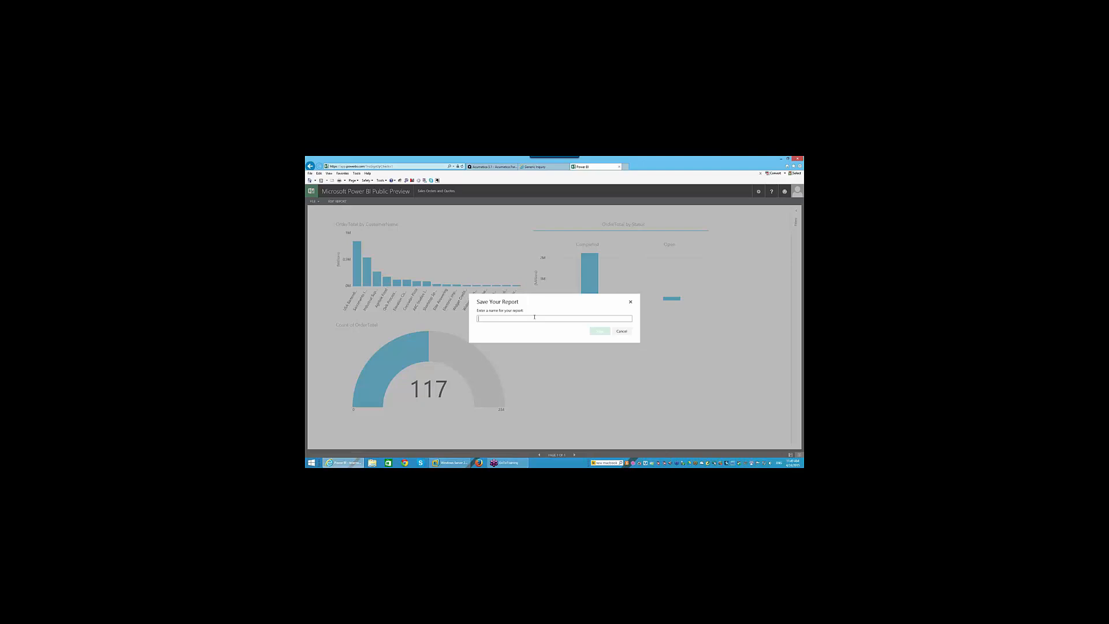
pyautogui.write('Dem')
pyautogui.write('o University Example')
pyautogui.click(600, 331)
pyautogui.click(313, 191)
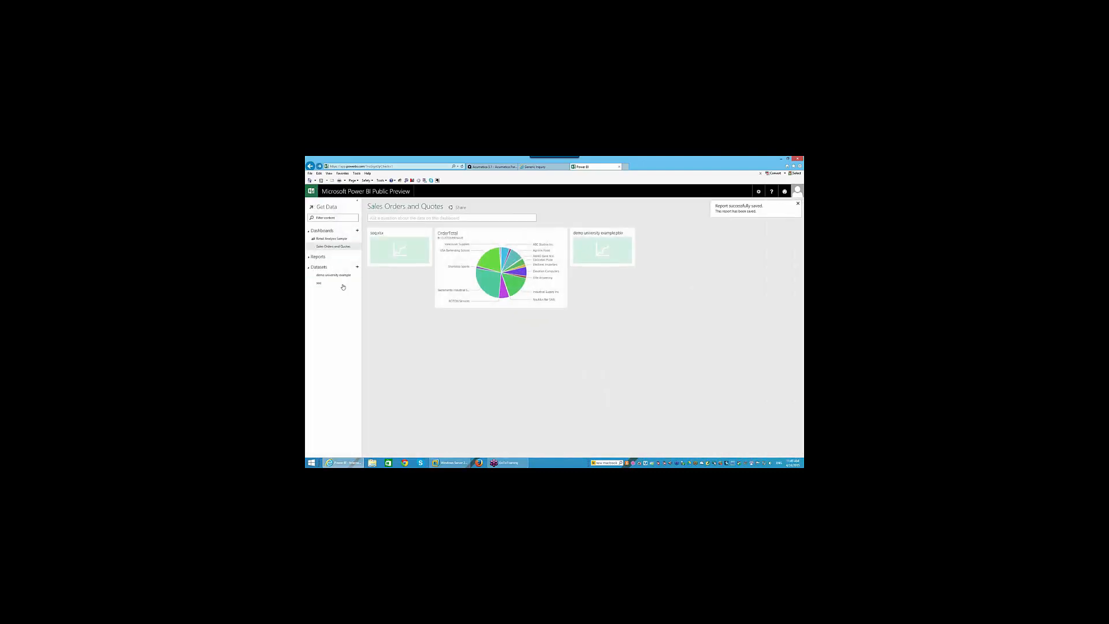
pyautogui.click(335, 276)
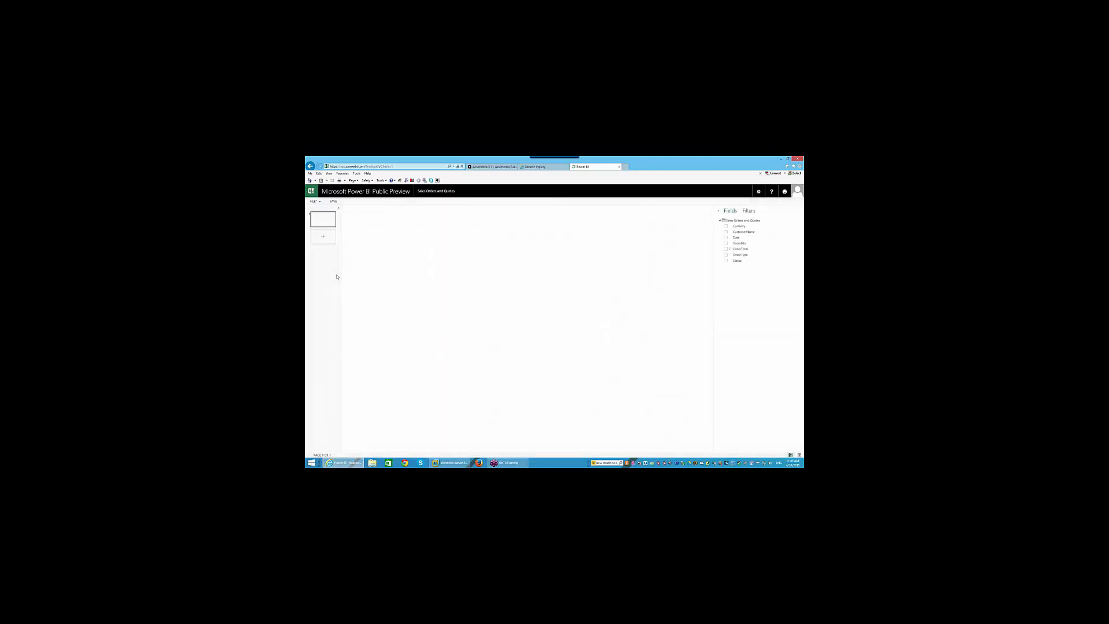
# - Abandon the blank report from Save As without saving it
pyautogui.click(313, 201)
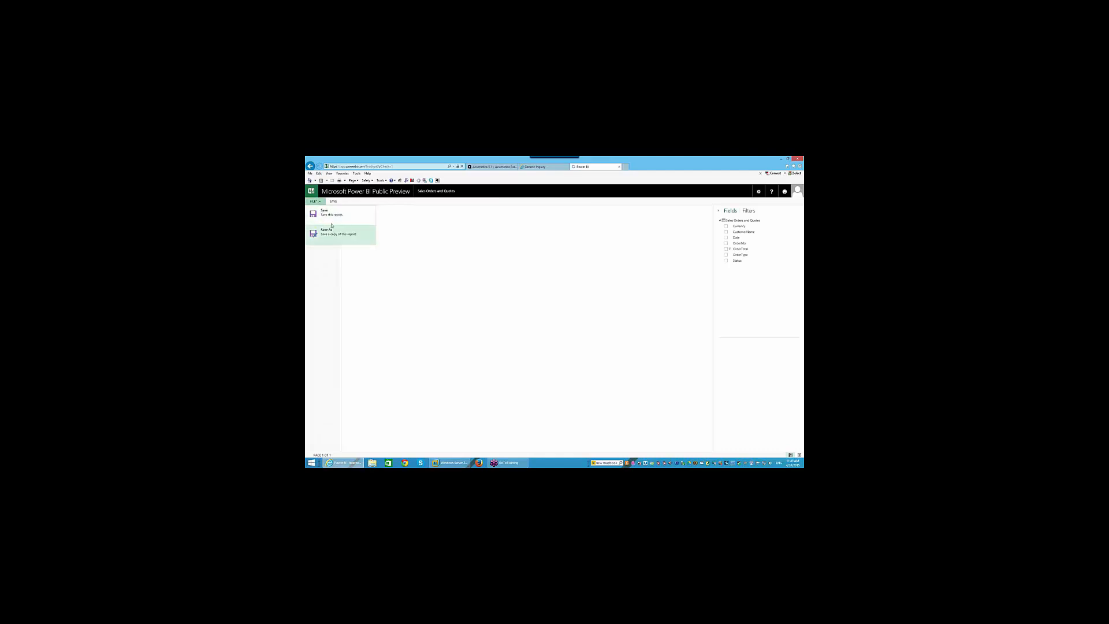
pyautogui.click(331, 229)
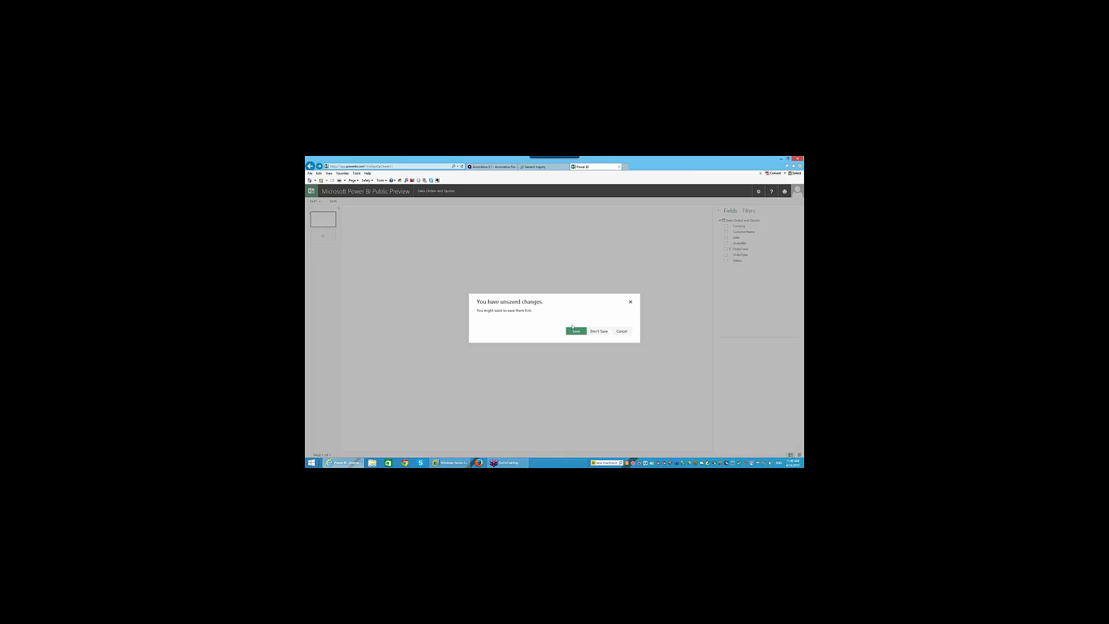
pyautogui.click(600, 332)
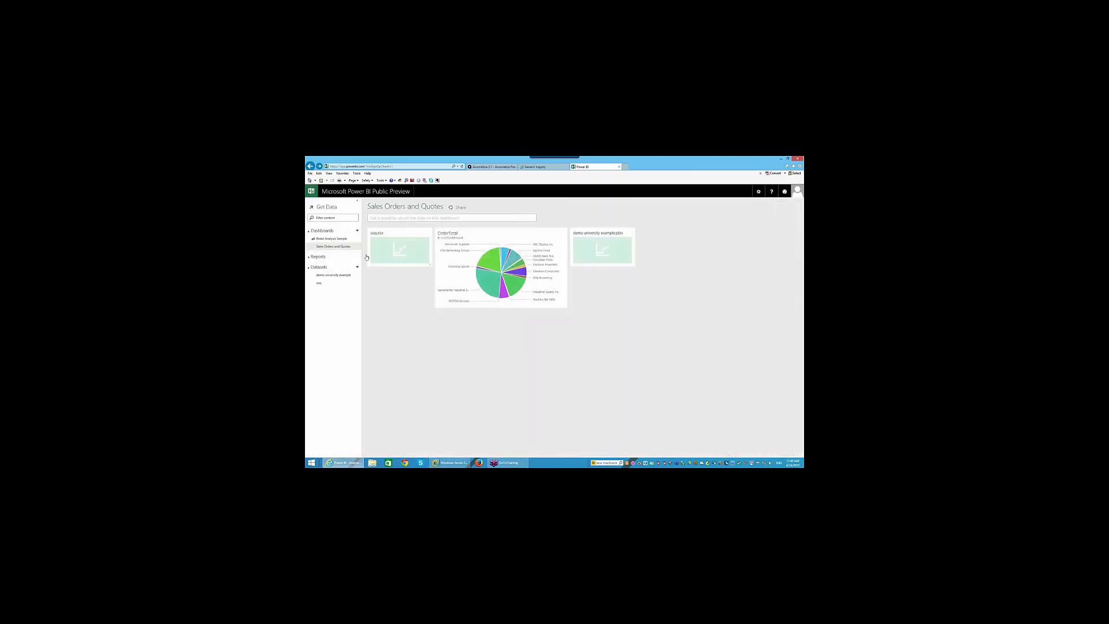
# - Reopen the demo university example.pbix report, then close the Power BI tab
pyautogui.click(357, 230)
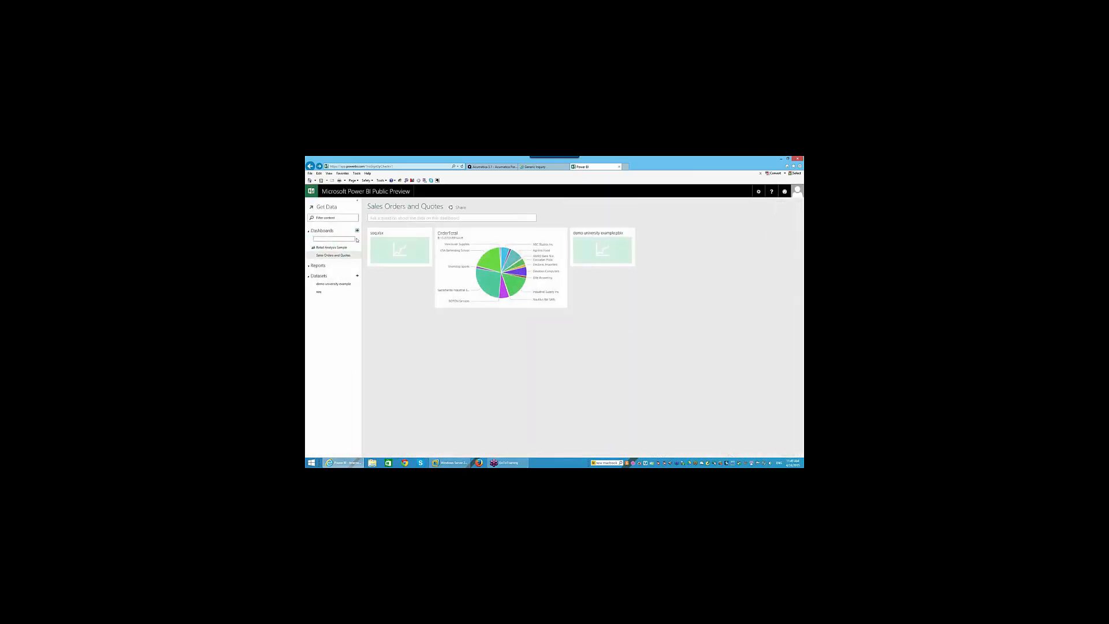
pyautogui.click(603, 246)
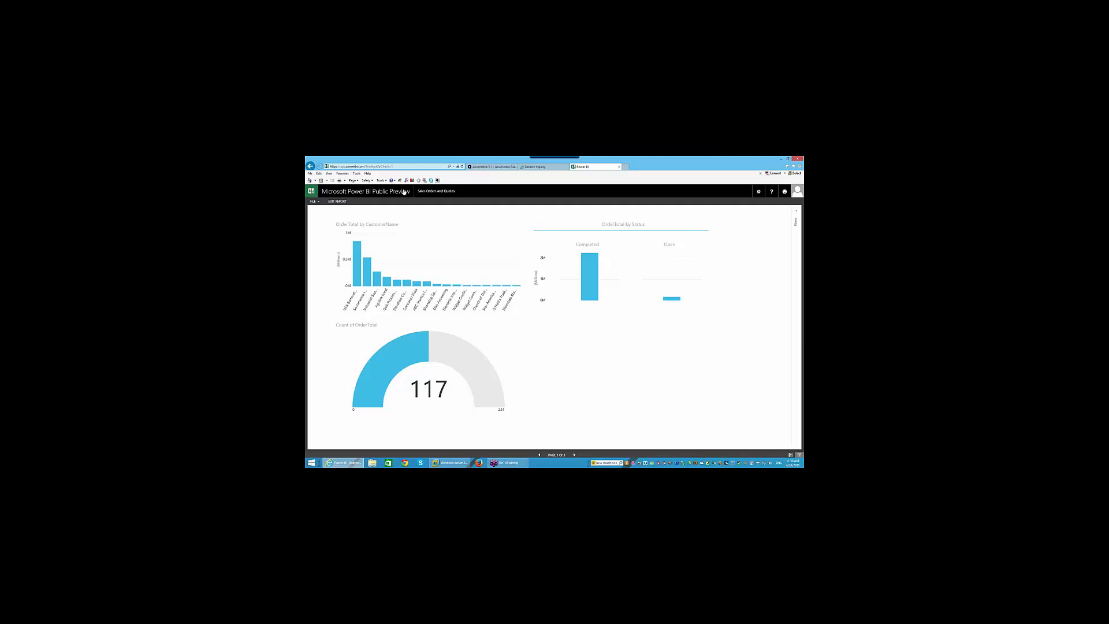
pyautogui.click(619, 167)
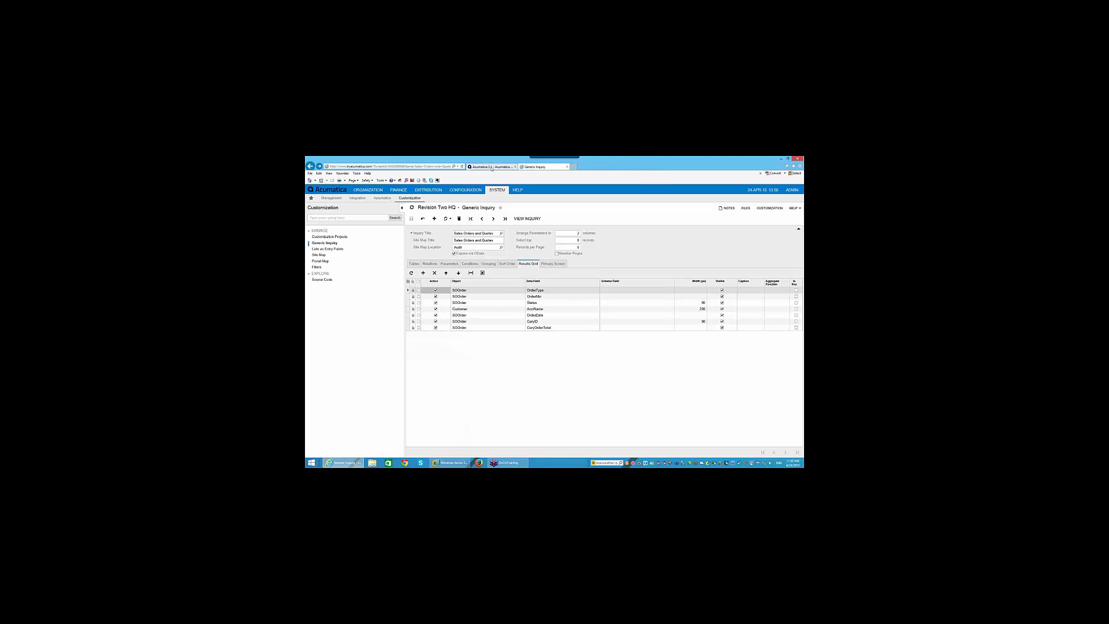
# - Select the page address in the browser's address bar
pyautogui.click(491, 167)
pyautogui.click(540, 167)
pyautogui.click(425, 167)
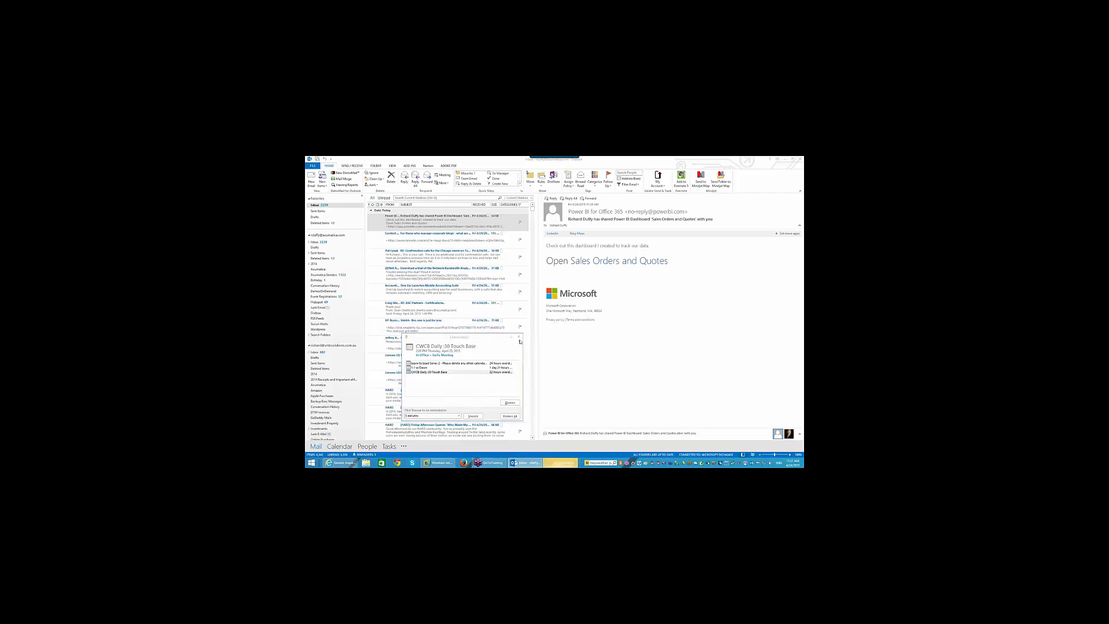
# - Dismiss the Outlook reminders and follow the Open Sales Orders and Quotes link
pyautogui.click(519, 338)
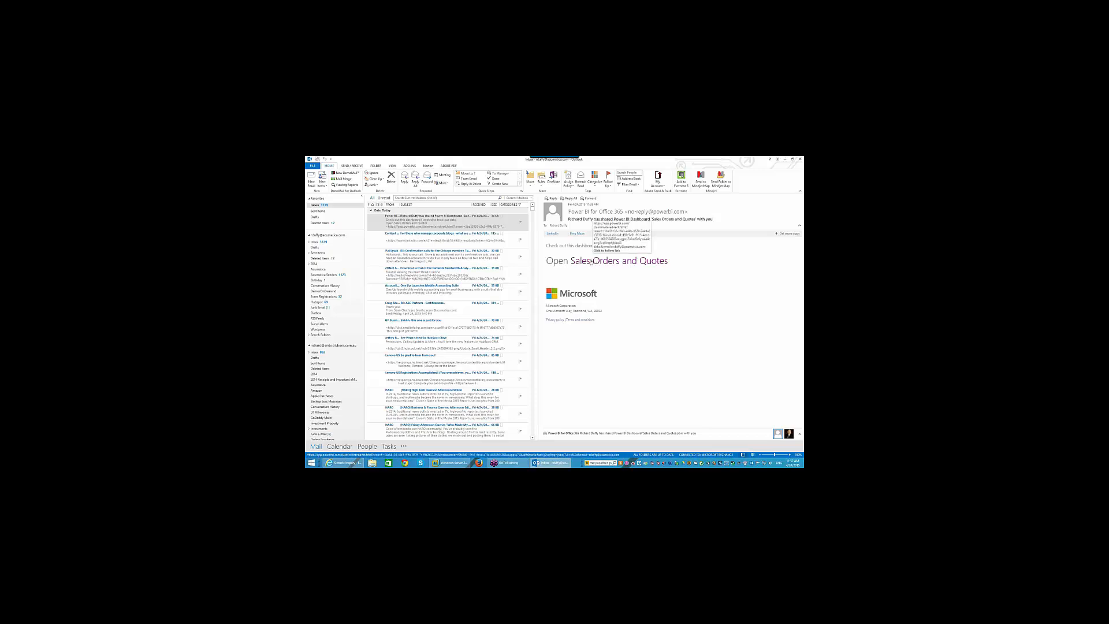
pyautogui.click(590, 261)
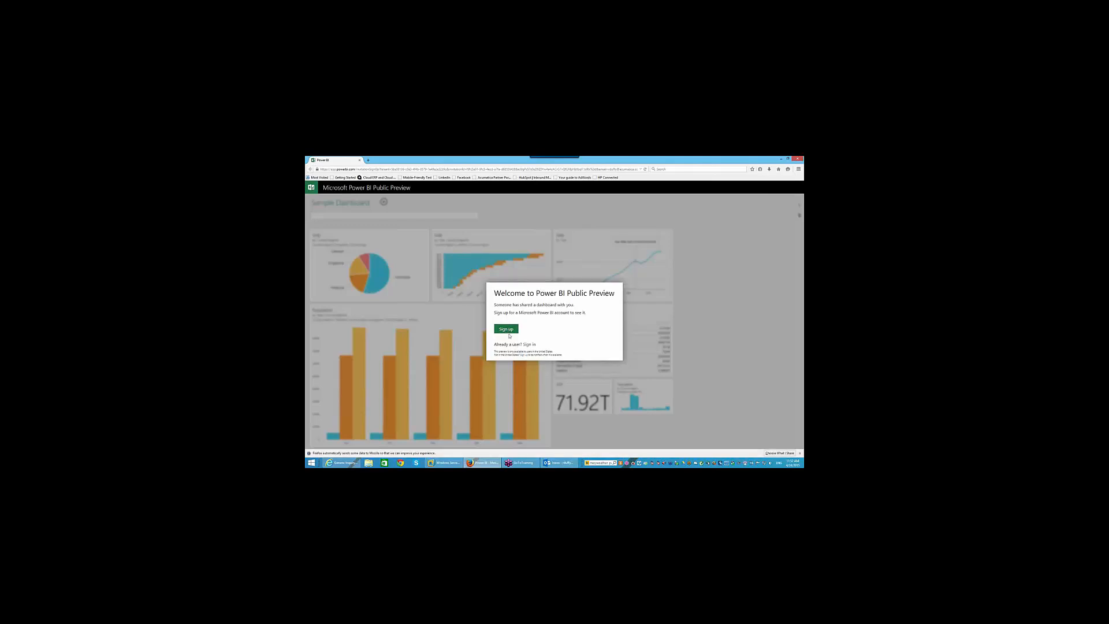
# - Try signing up with a personal Gmail address, which is rejected twice
pyautogui.click(506, 329)
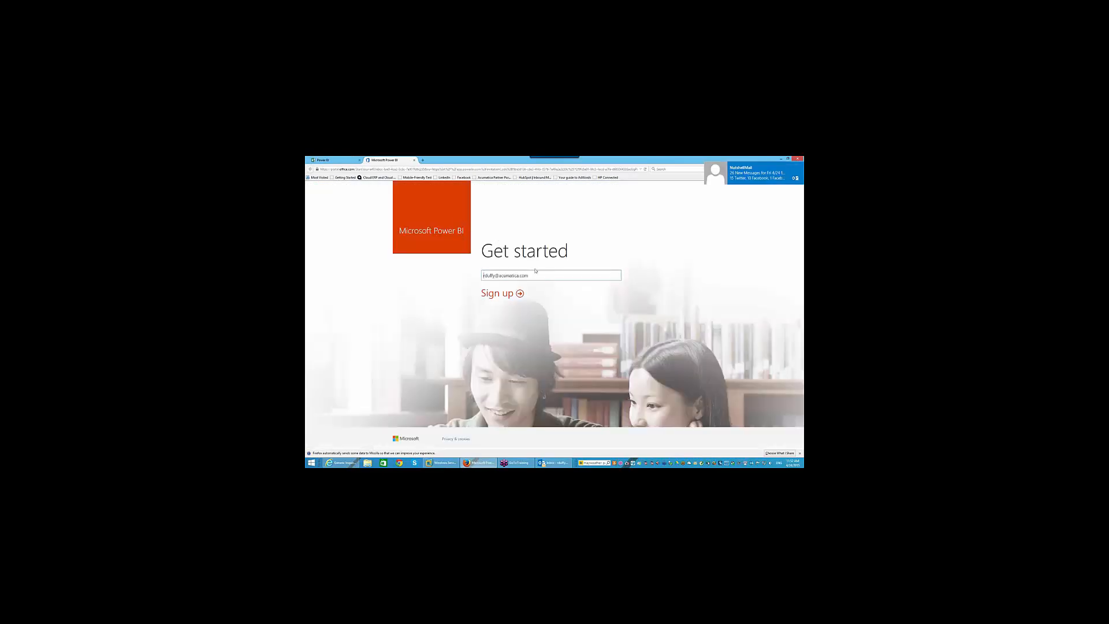
pyautogui.tripleClick(513, 275)
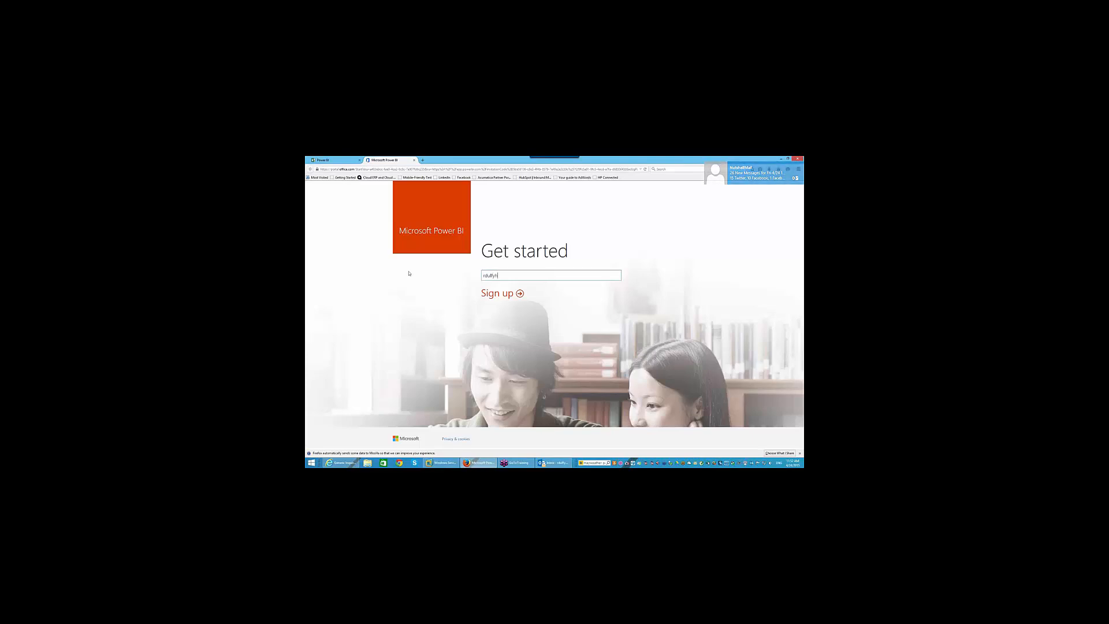
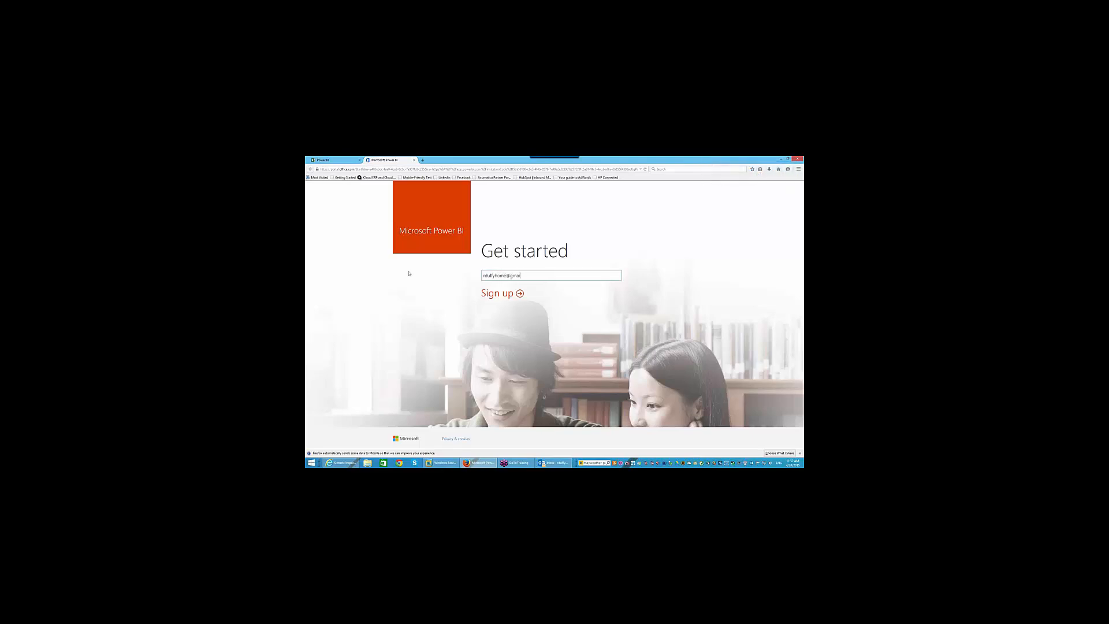
pyautogui.click(500, 293)
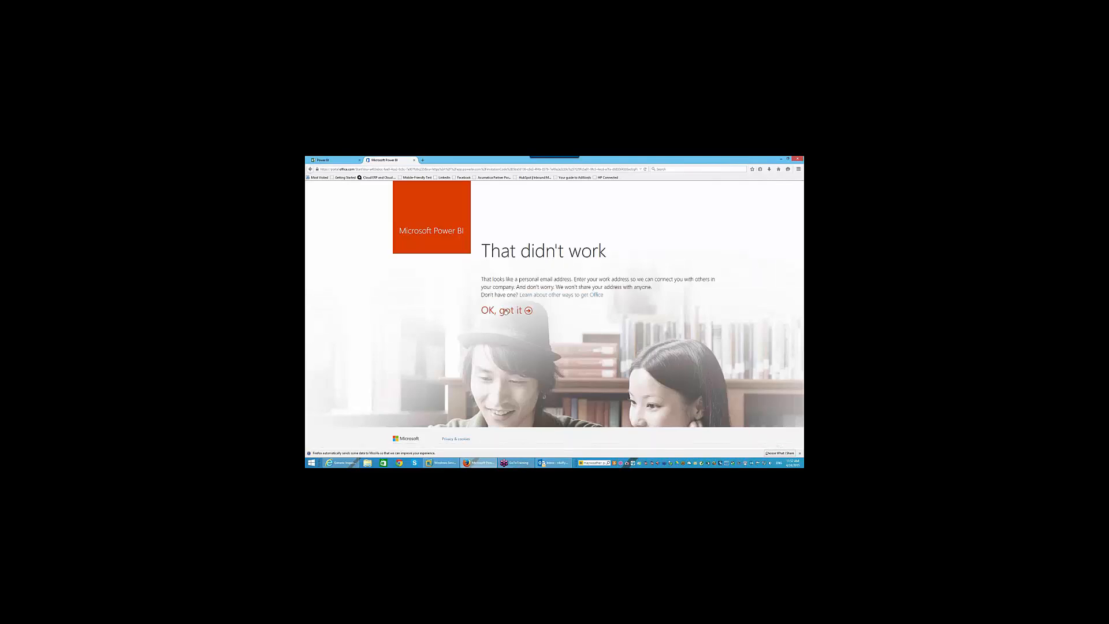
pyautogui.click(503, 311)
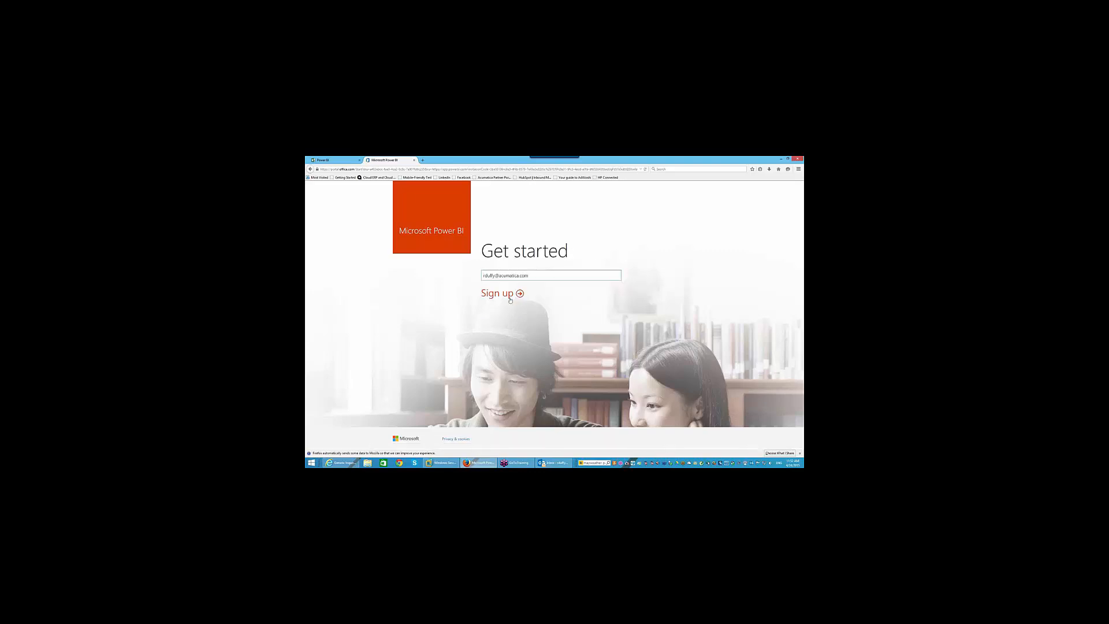
pyautogui.moveTo(528, 276); pyautogui.dragTo(475, 275)
pyautogui.click(511, 295)
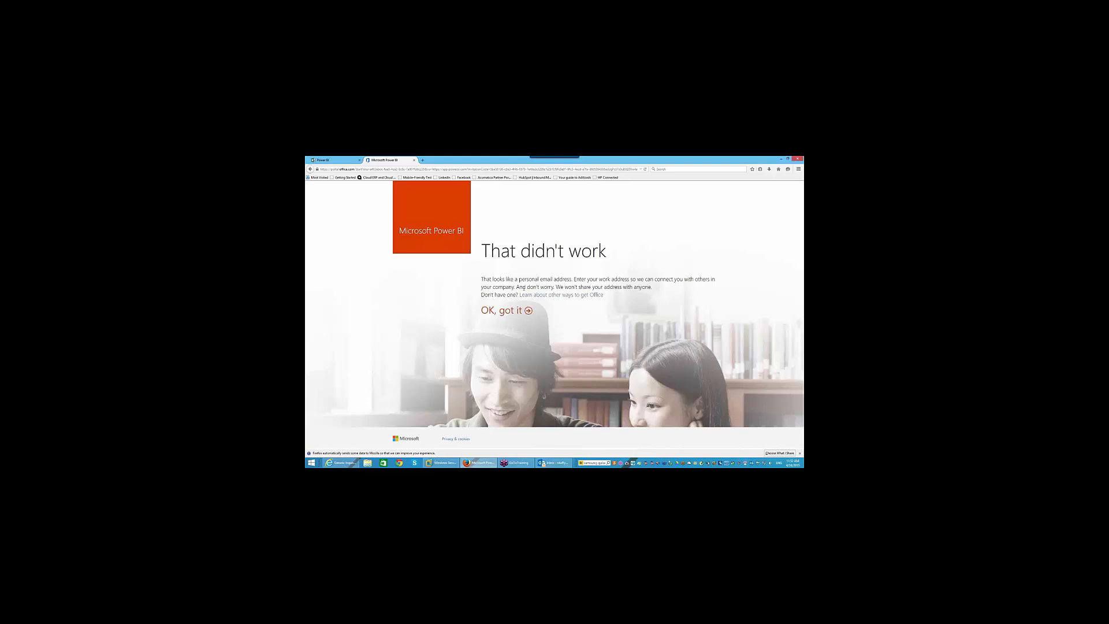
pyautogui.click(508, 309)
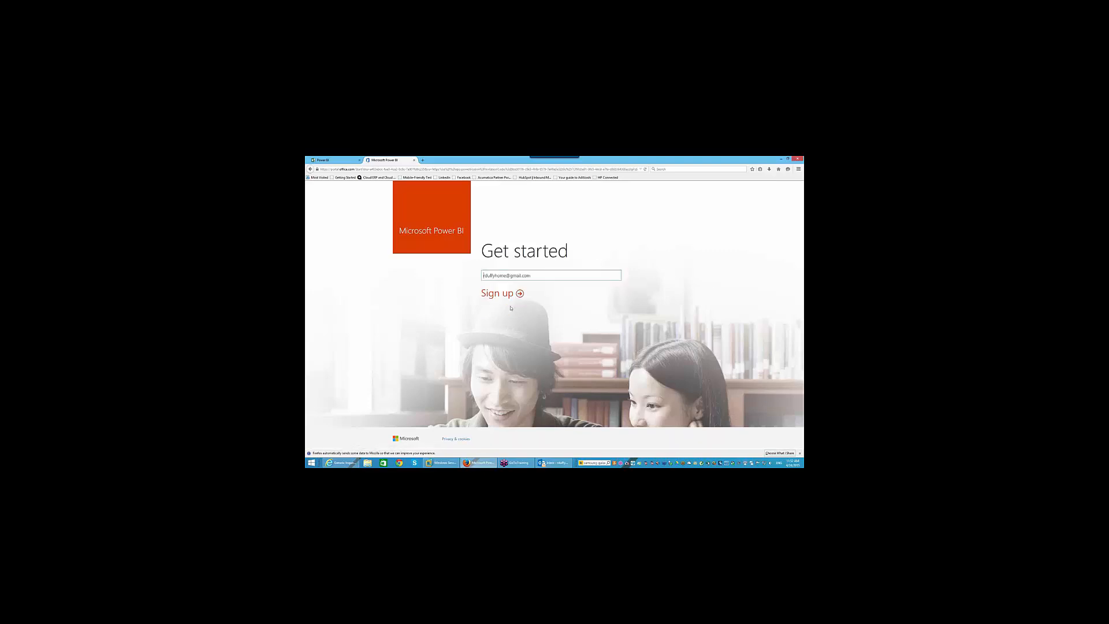
# - Sign up with the work e-mail address and continue to the existing account sign-in
pyautogui.moveTo(555, 277); pyautogui.dragTo(405, 272)
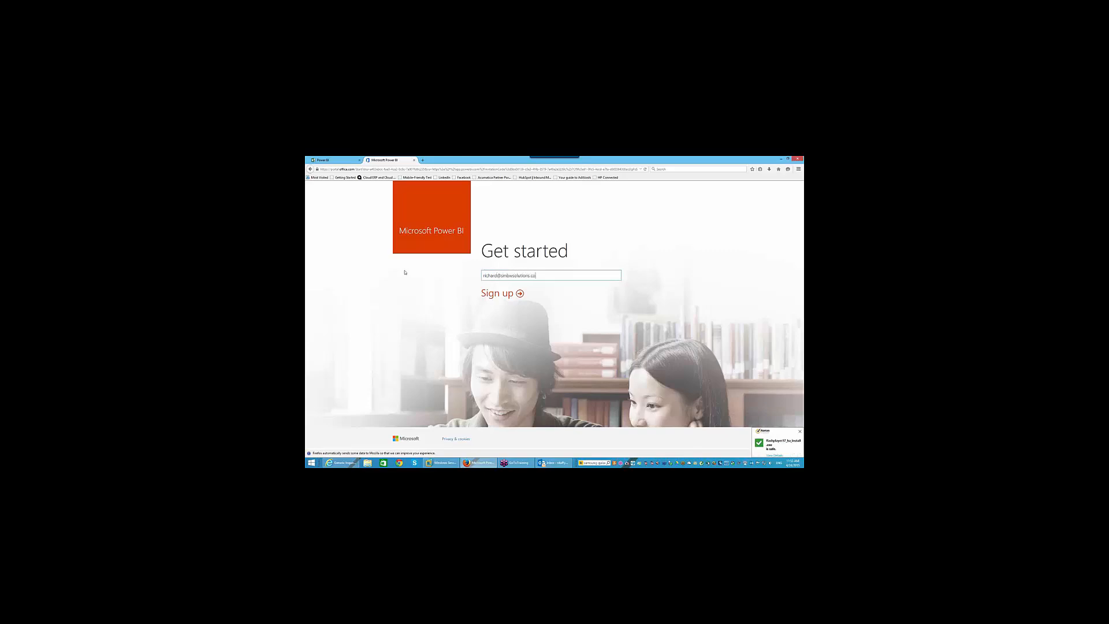
pyautogui.click(508, 291)
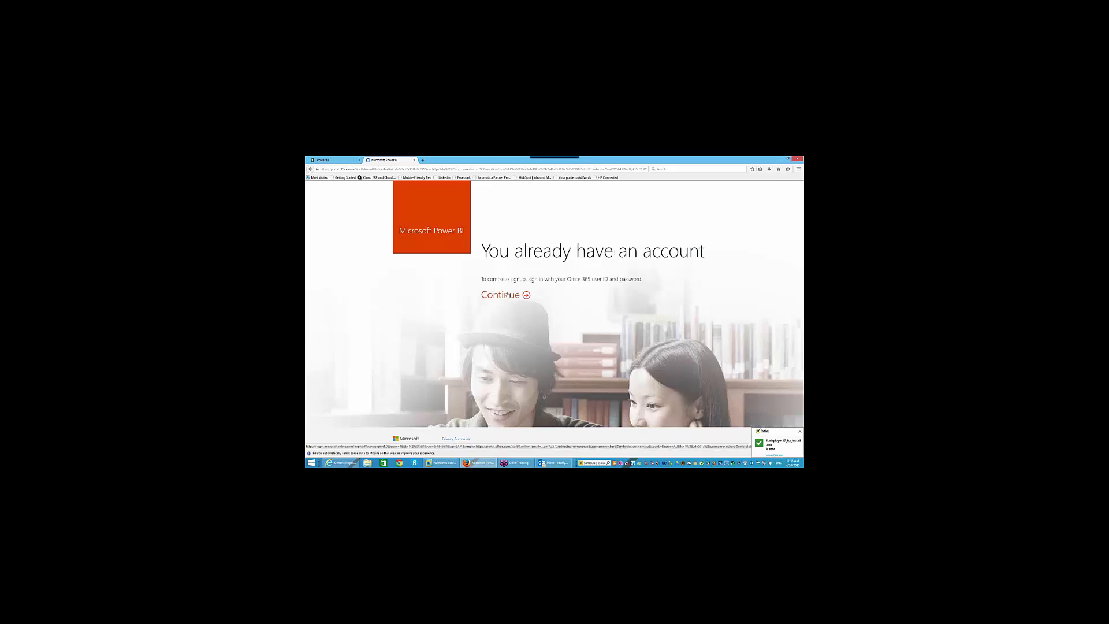
pyautogui.click(506, 294)
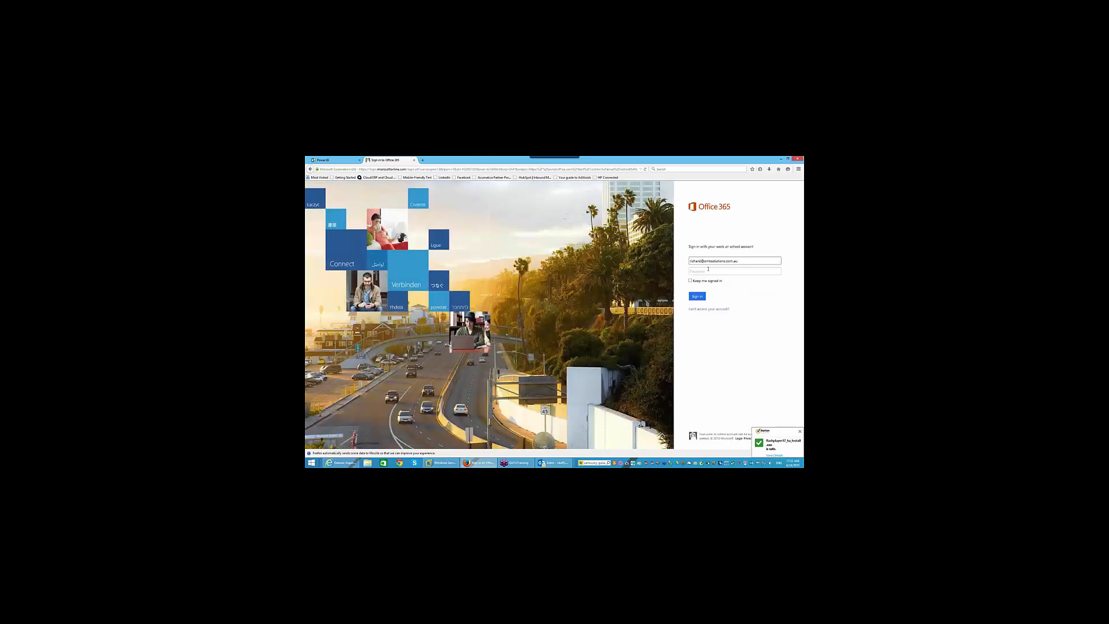
# - Enter the account password in the Office 365 sign-in form
pyautogui.click(711, 270)
pyautogui.write('•')
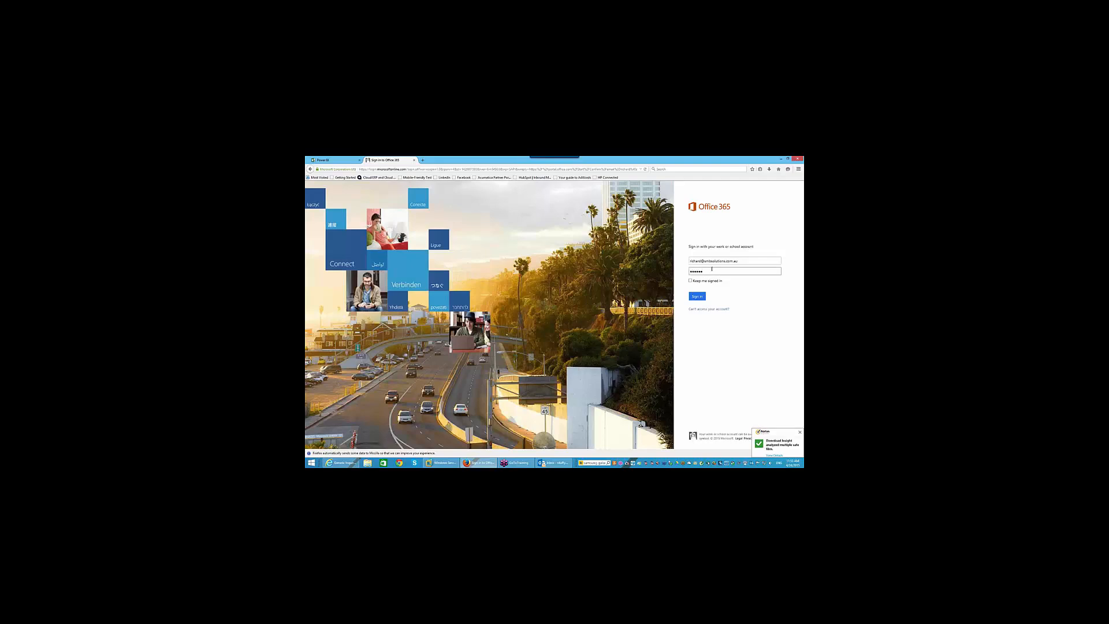
pyautogui.press('BackSpace')
pyautogui.write('••')
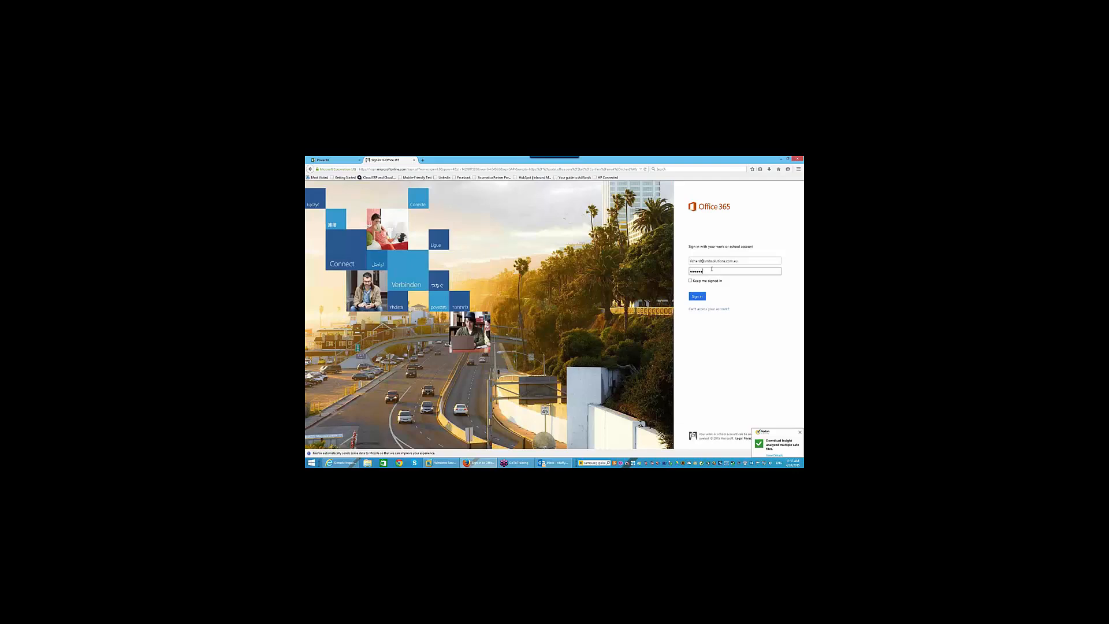
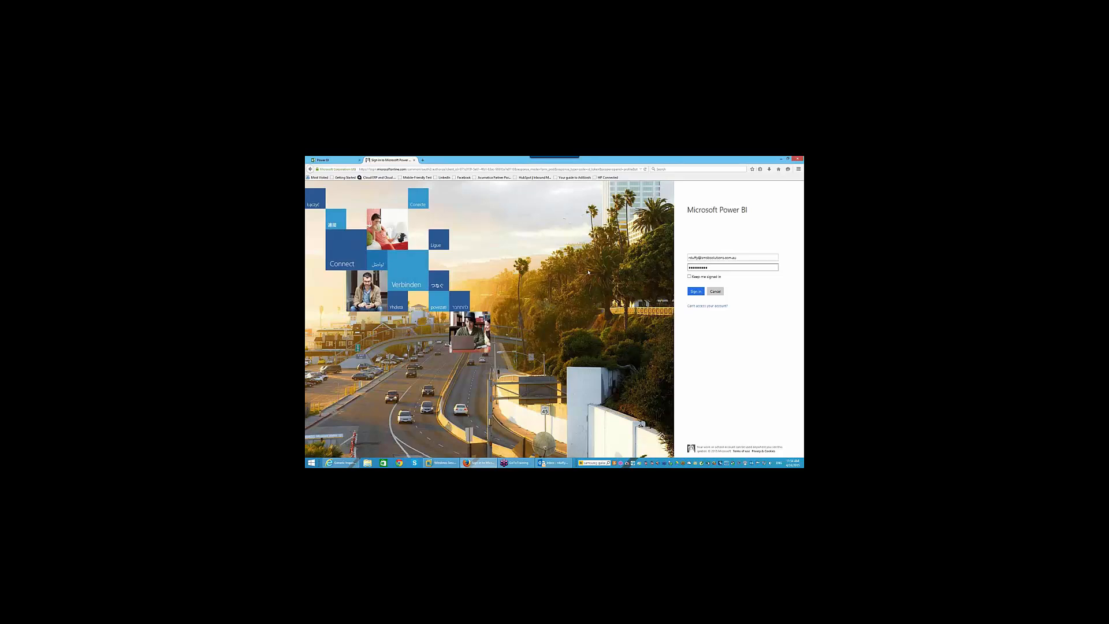
# - Submit the first sign-in, dismiss the save-password offer, and correct the e-mail domain
pyautogui.click(692, 291)
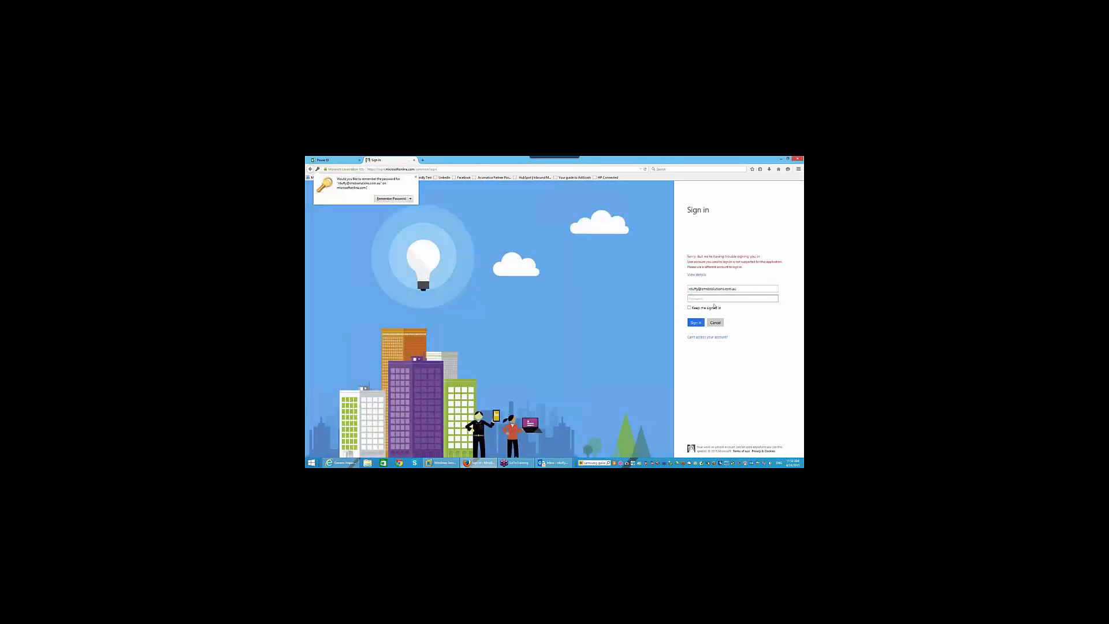
pyautogui.click(714, 299)
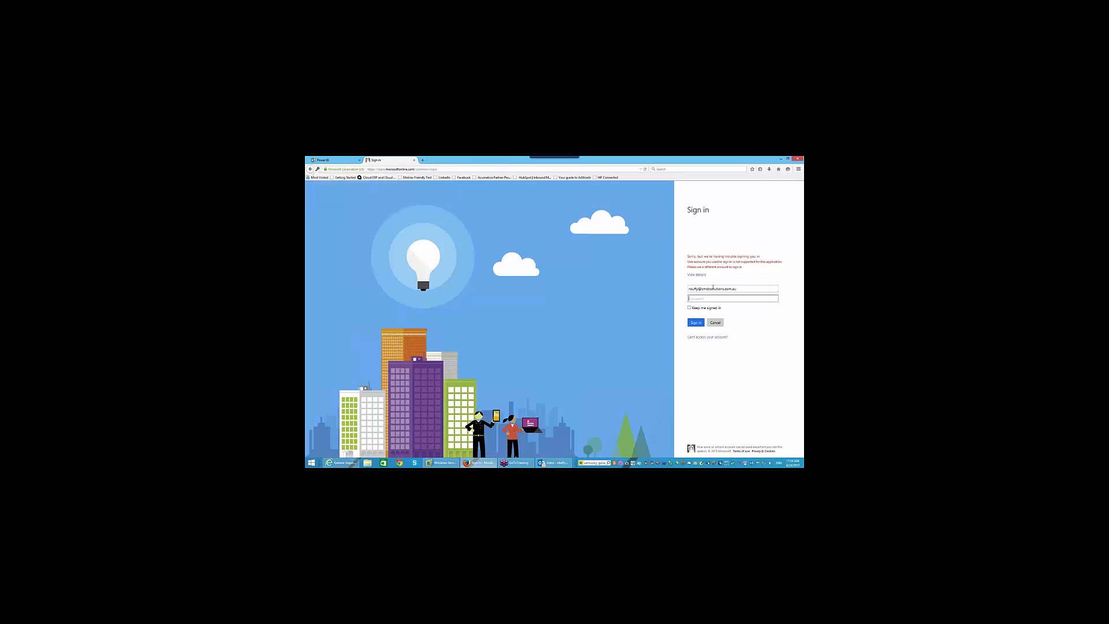
pyautogui.click(709, 288)
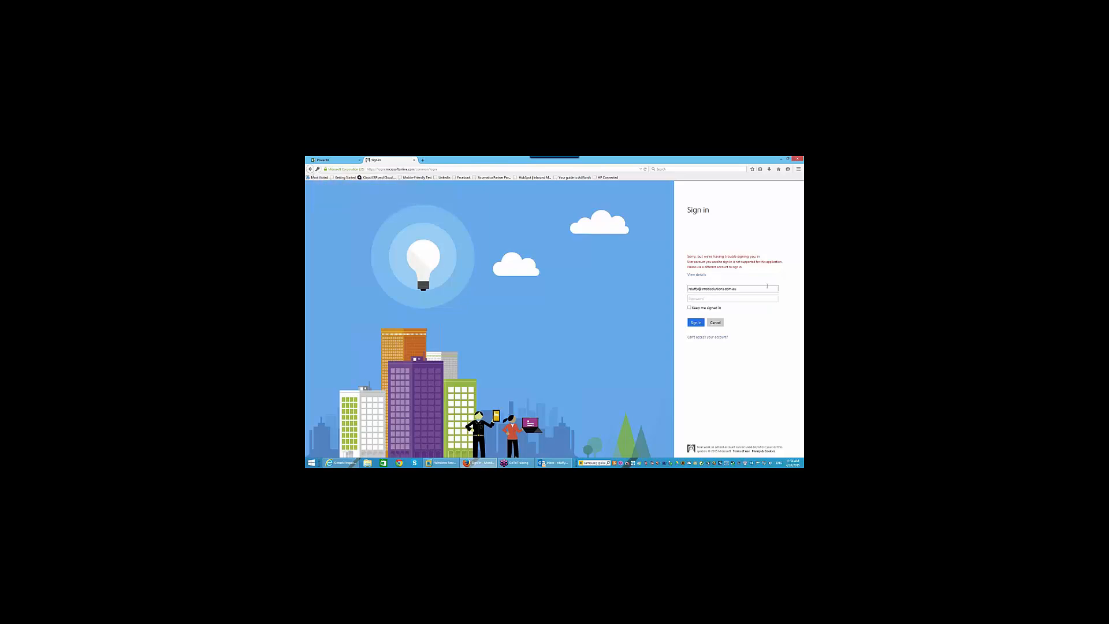
pyautogui.press('BackSpace')
pyautogui.press('BackSpace')
pyautogui.press('BackSpace')
# - Re-enter the account password and resubmit the corrected sign-in twice
pyautogui.click(747, 296)
pyautogui.write('p')
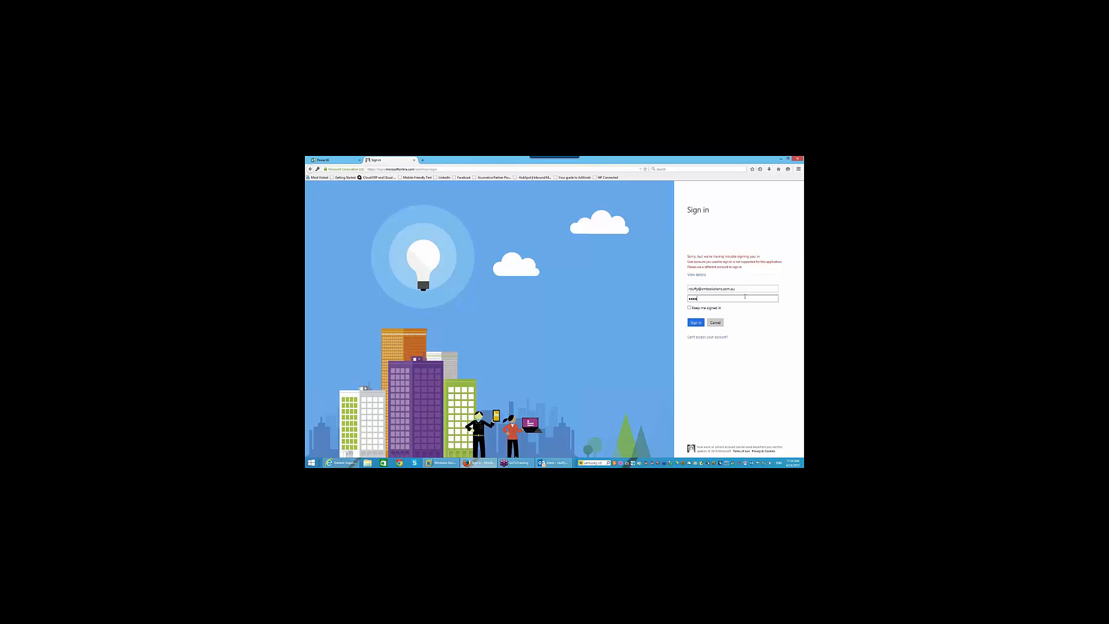
pyautogui.press('Return')
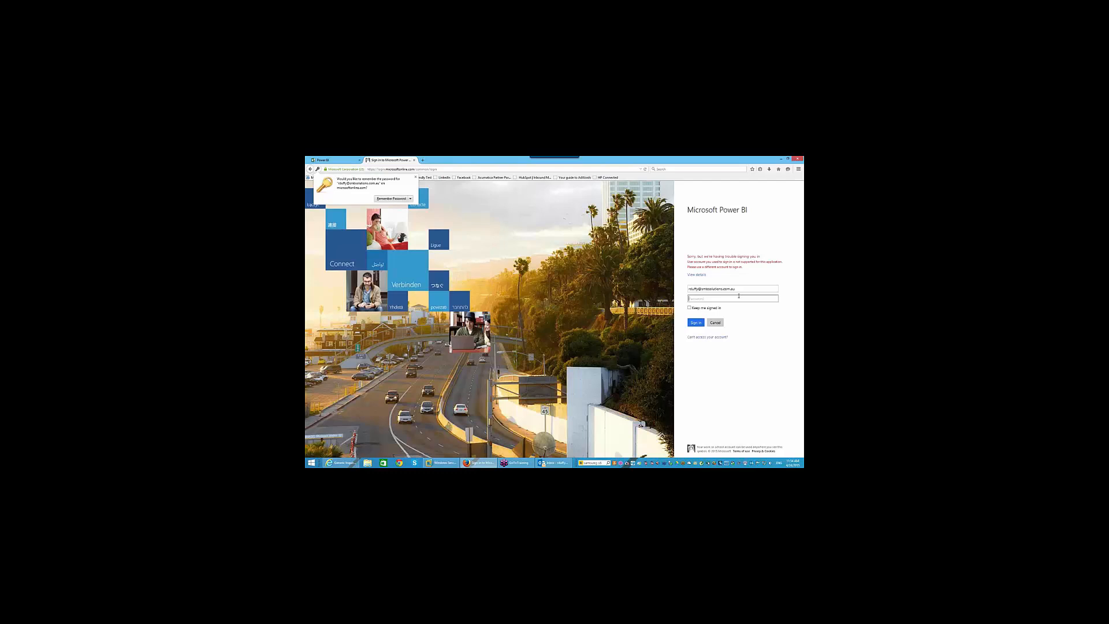
pyautogui.click(738, 297)
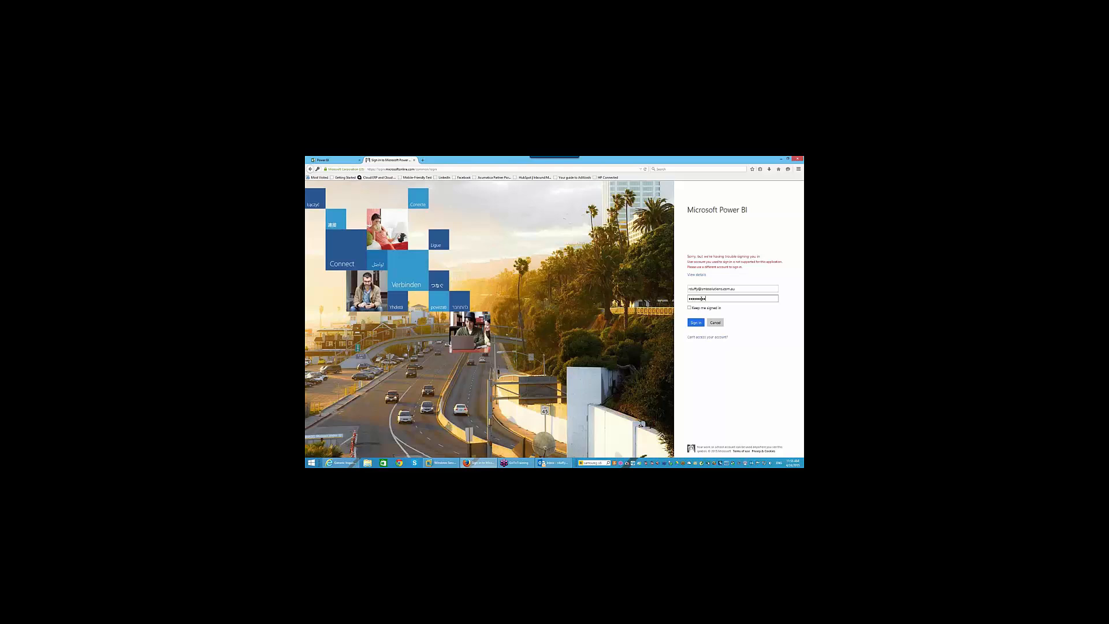
pyautogui.press('Return')
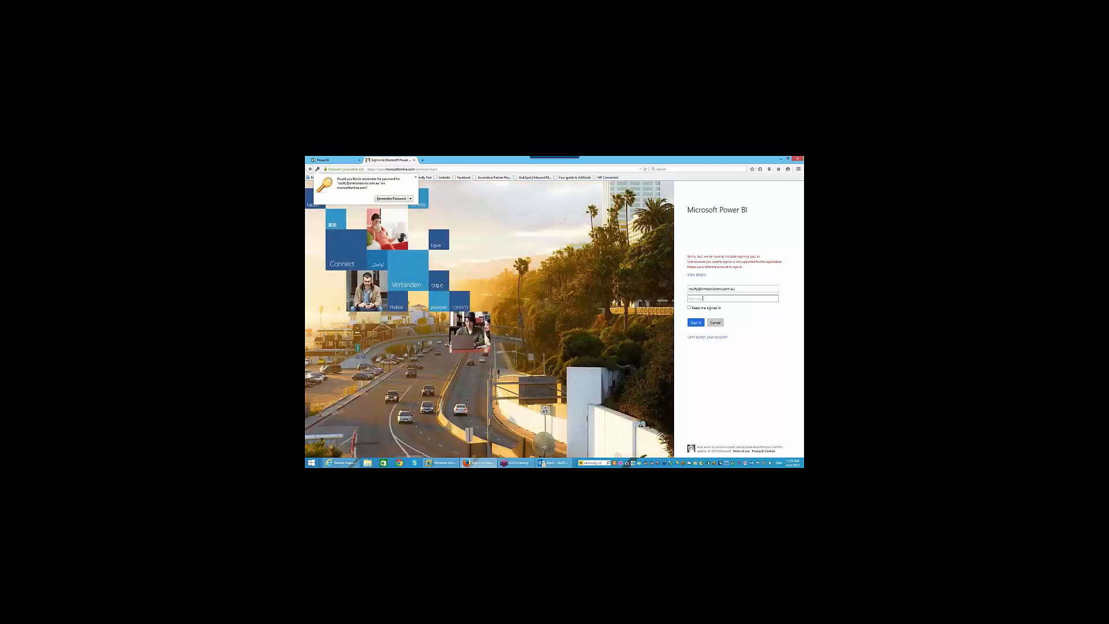
# - Choose the other saved work account from the autocomplete list and sign in
pyautogui.click(698, 289)
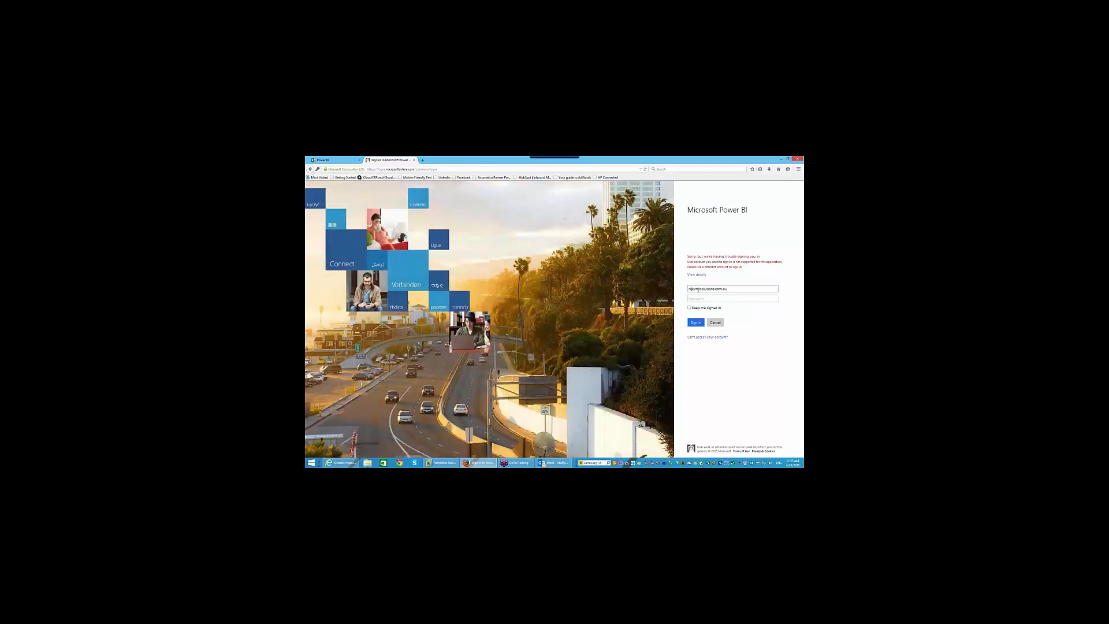
pyautogui.click(699, 289)
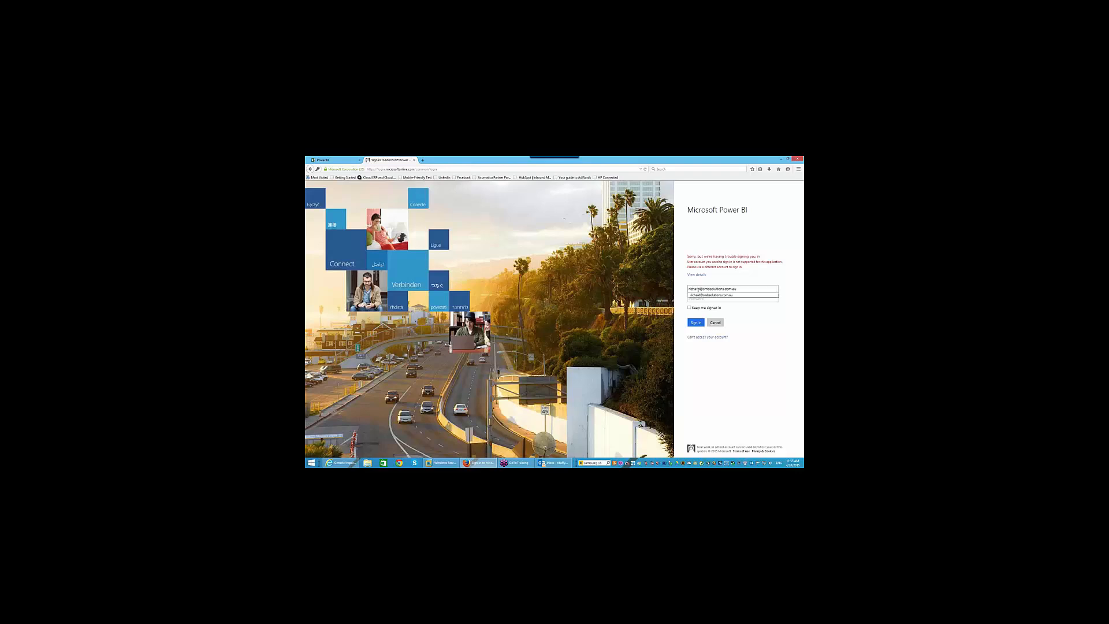
pyautogui.click(698, 294)
pyautogui.click(697, 323)
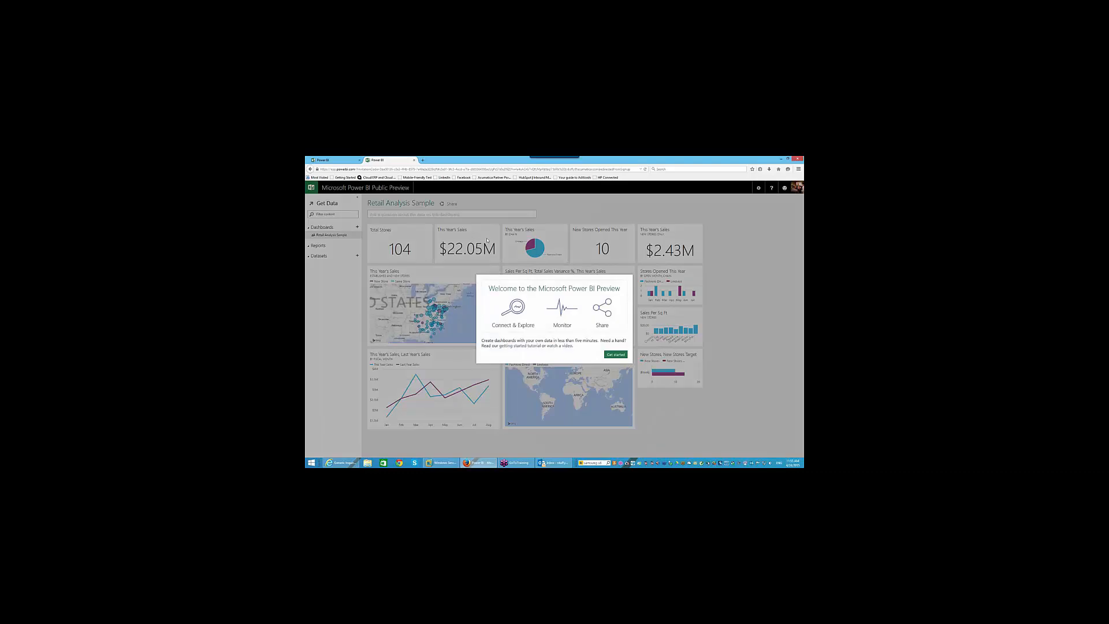
# - Dismiss the welcome message, then try adding a dataset twice before returning to Retail Analysis Sample
pyautogui.click(623, 354)
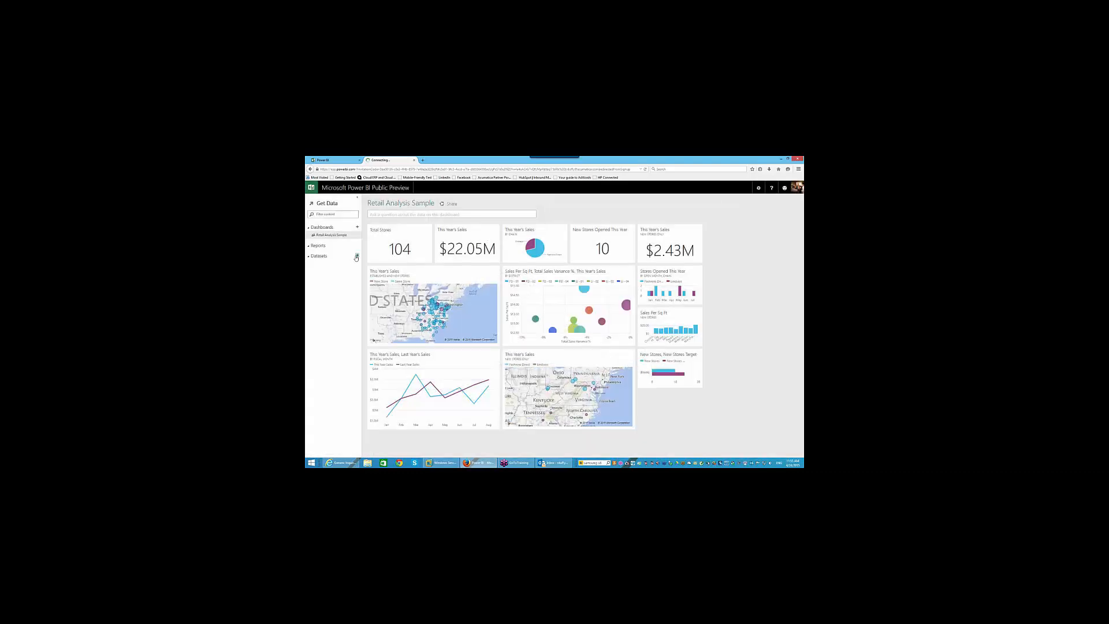
pyautogui.click(356, 256)
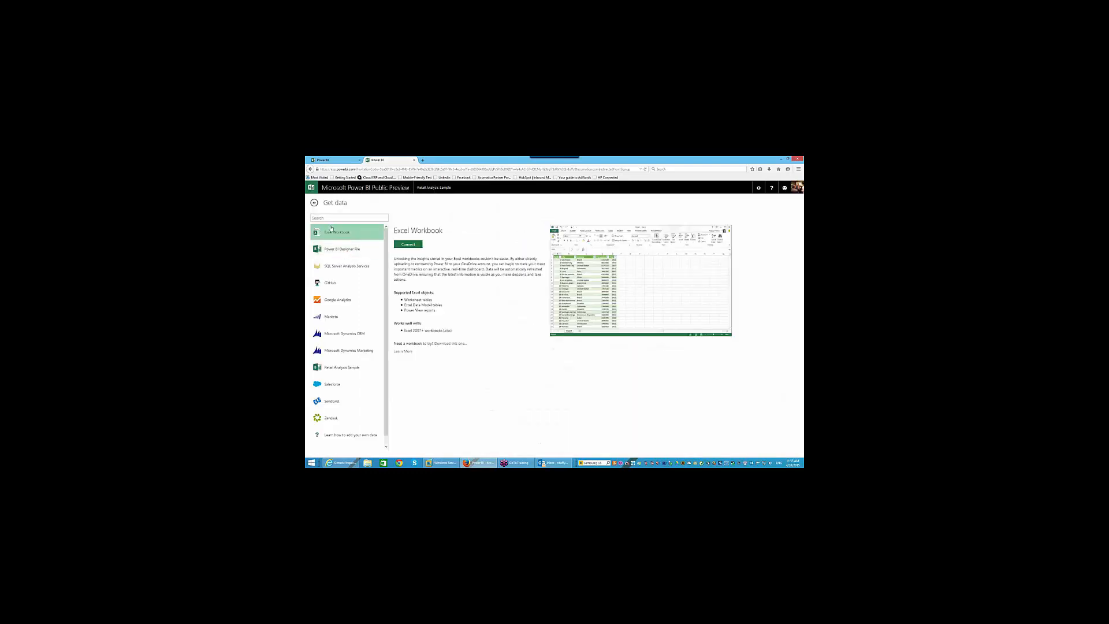
pyautogui.click(313, 203)
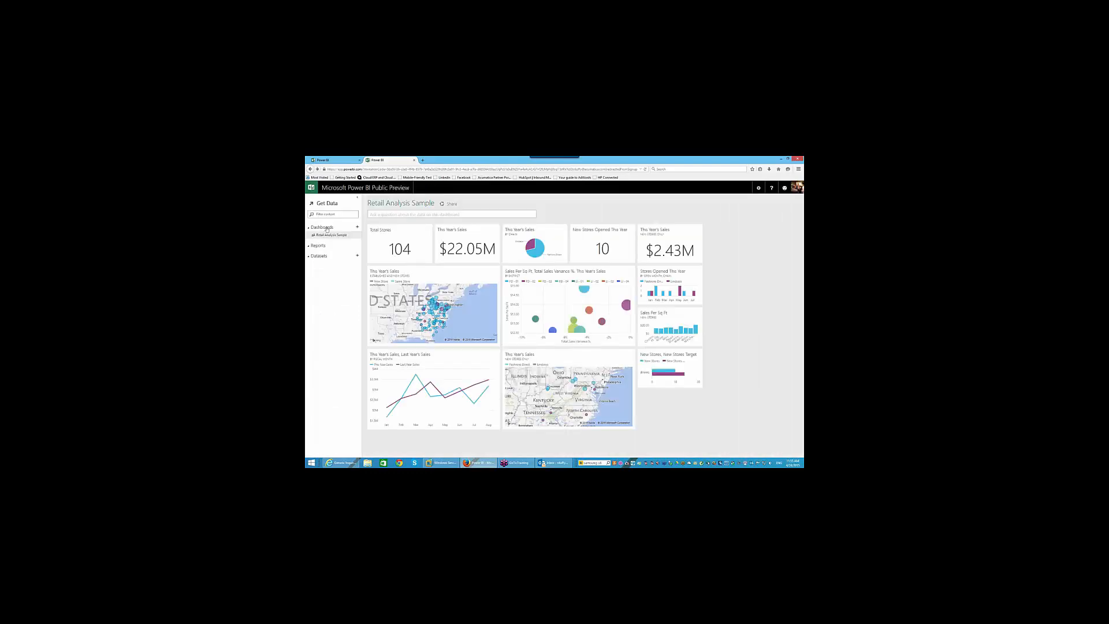
pyautogui.click(357, 256)
pyautogui.click(313, 202)
# - Open the shared-dashboard link from the sharing e-mail in Outlook
pyautogui.moveTo(378, 248)
pyautogui.click(554, 463)
pyautogui.click(615, 262)
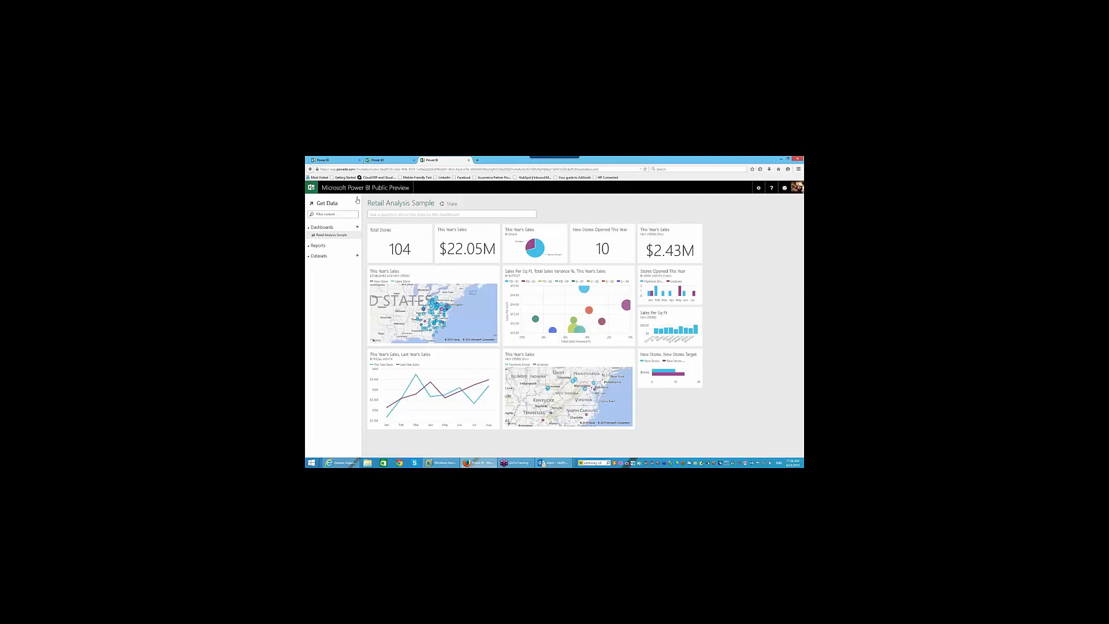
pyautogui.click(357, 255)
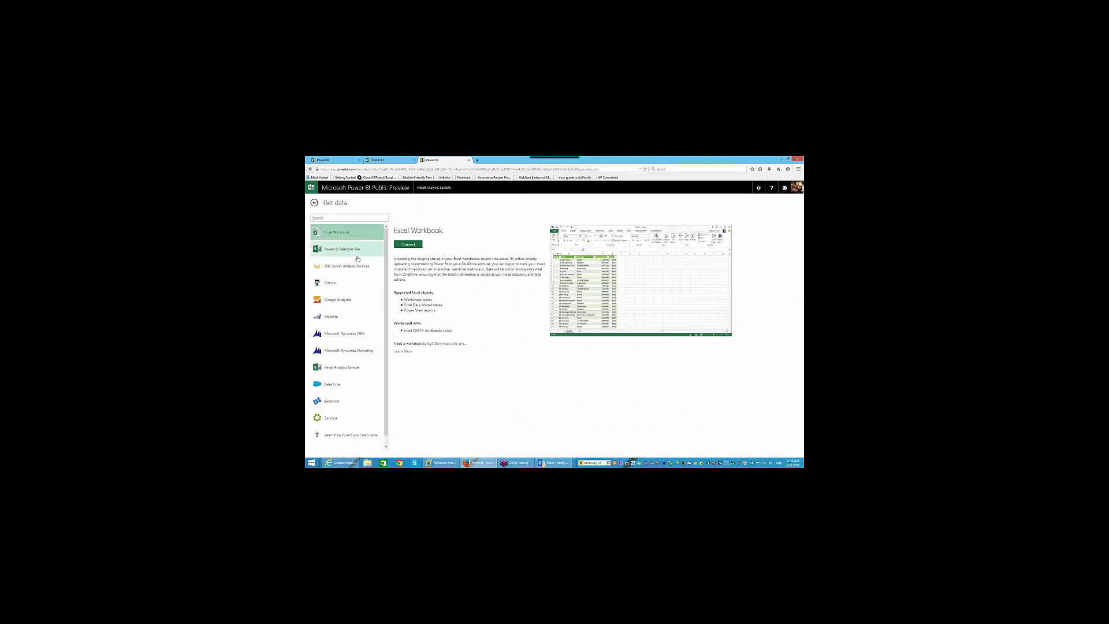
pyautogui.scroll(-1, 359, 297)
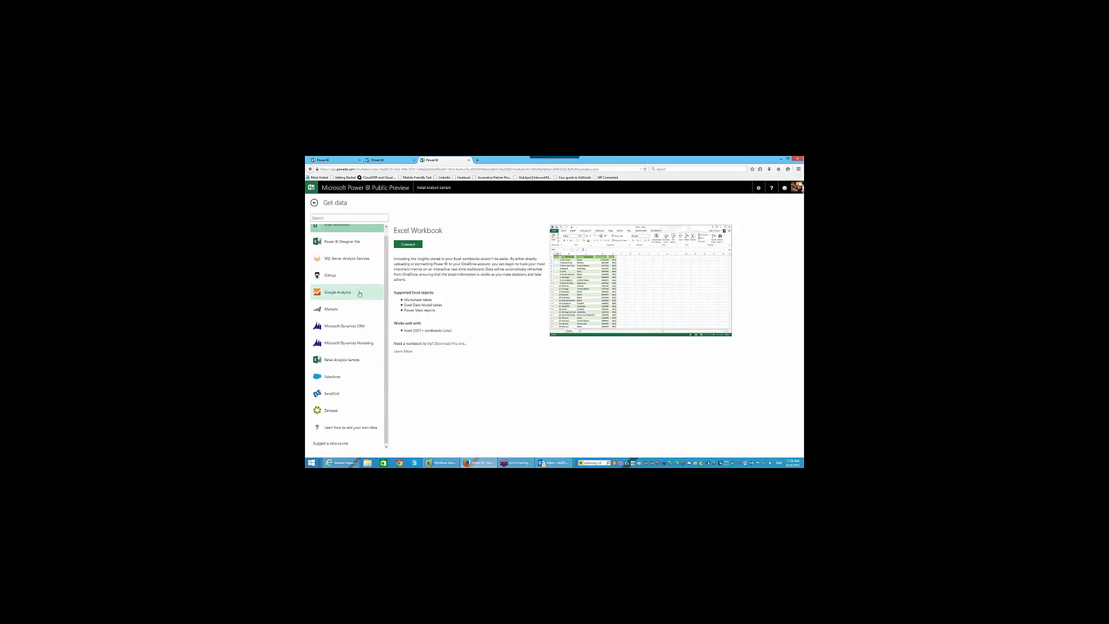
pyautogui.scroll(1, 359, 294)
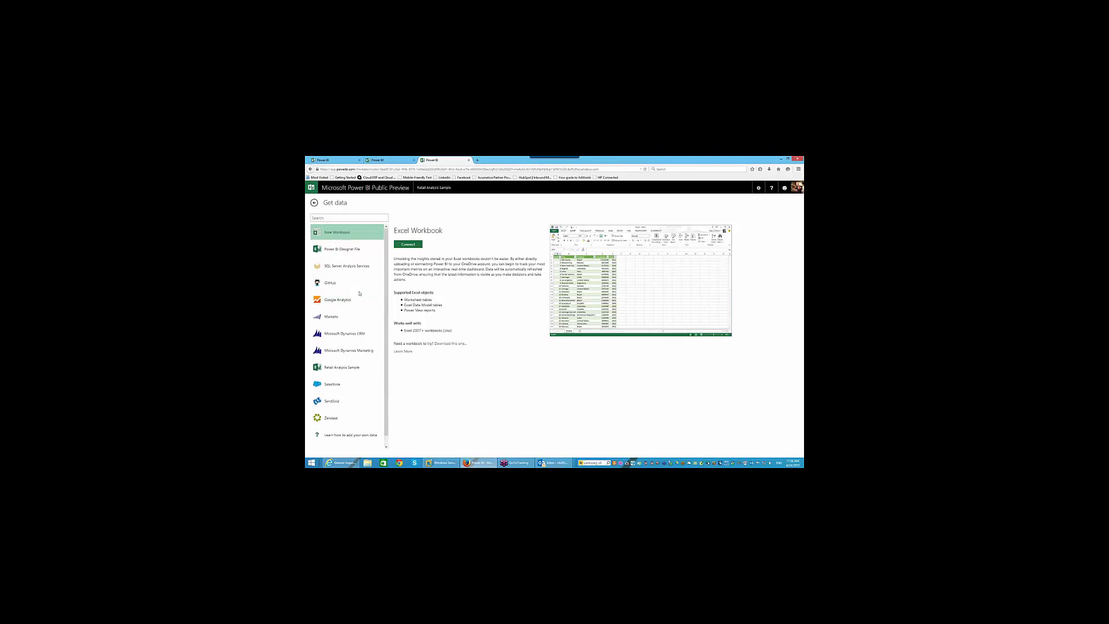
pyautogui.click(314, 202)
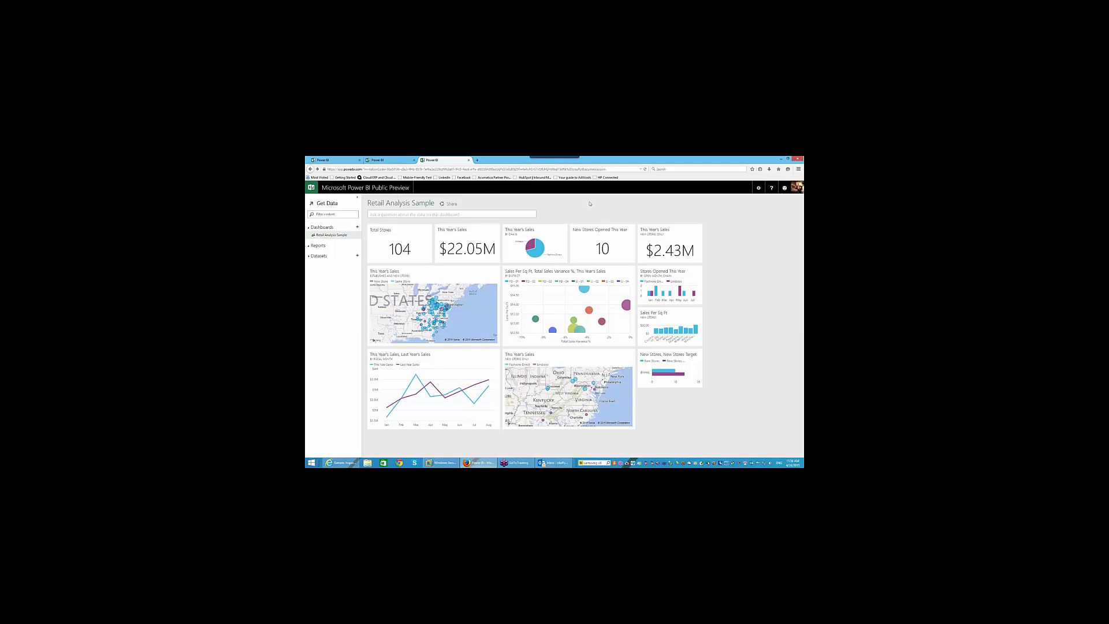
pyautogui.click(796, 189)
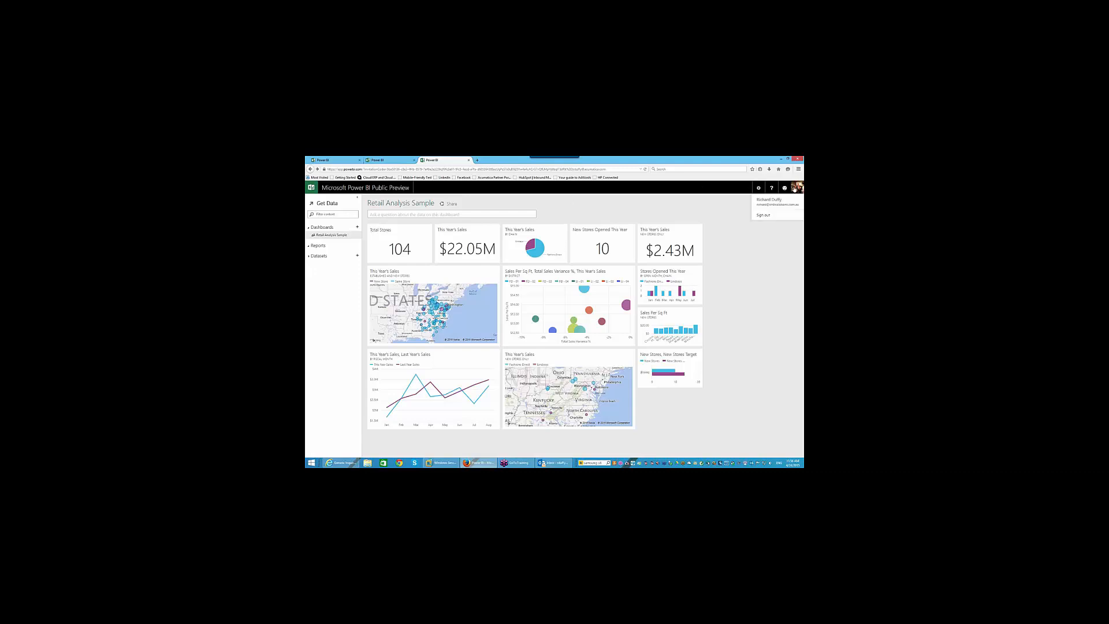
pyautogui.click(770, 219)
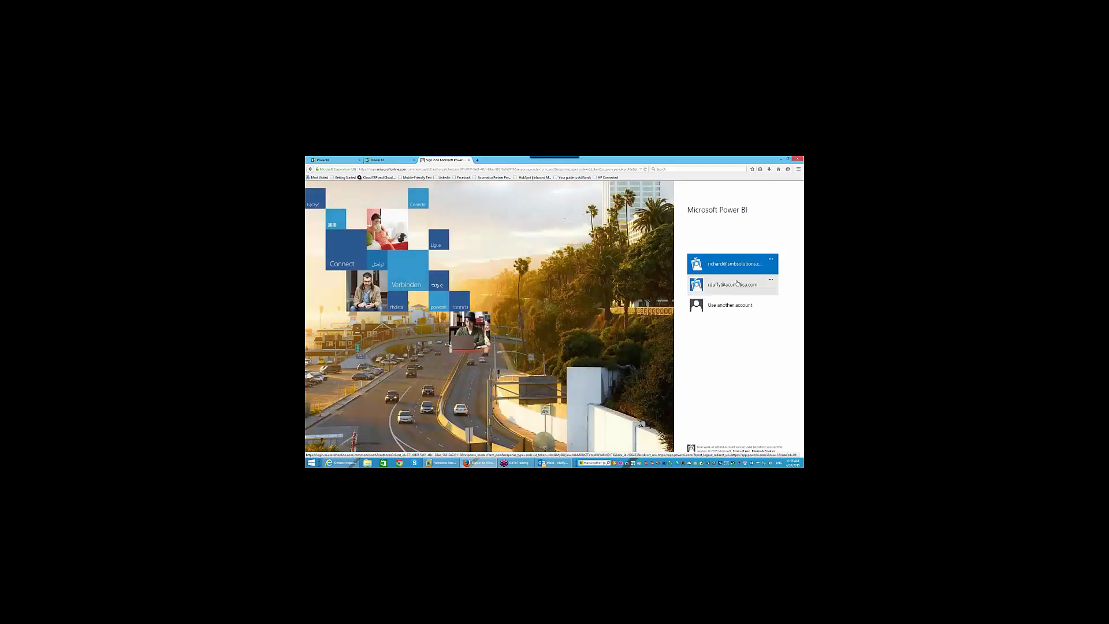
pyautogui.click(734, 263)
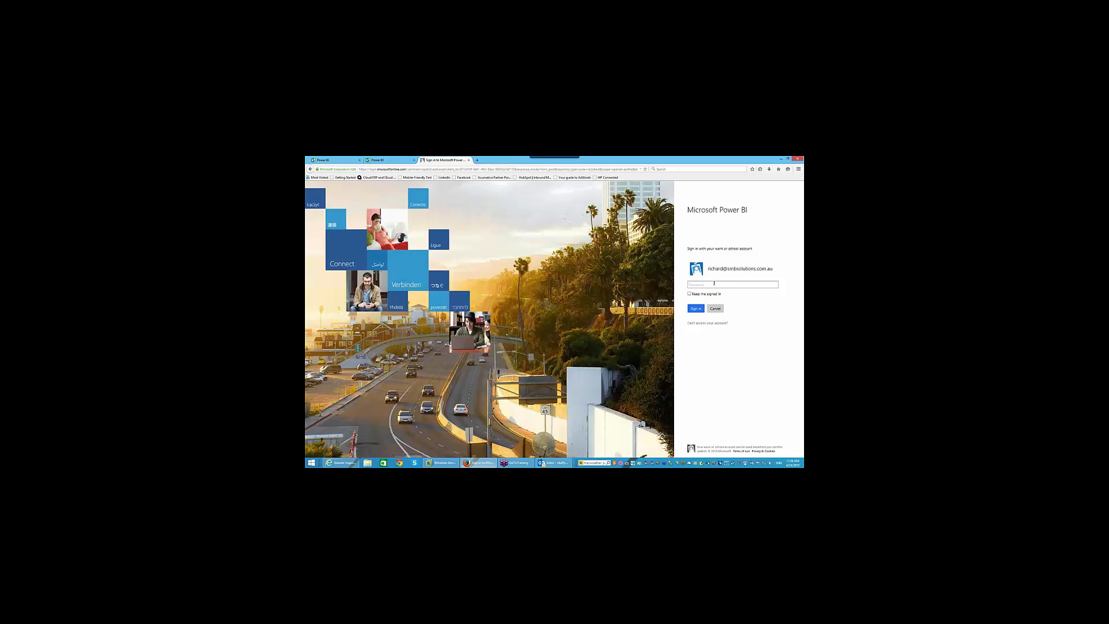
pyautogui.write('••')
pyautogui.click(697, 309)
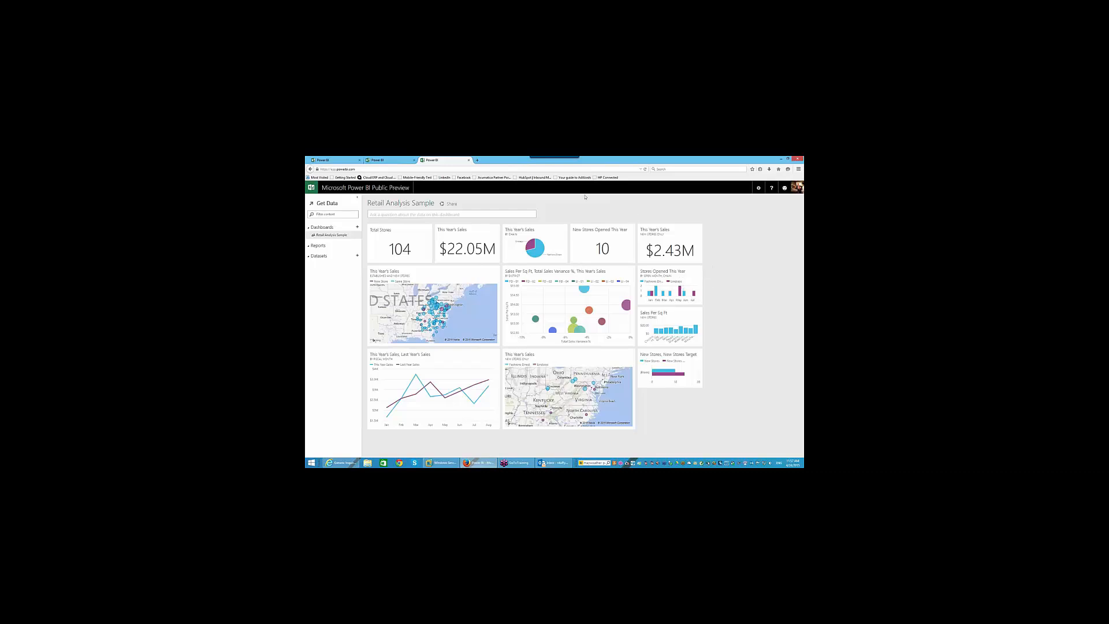
# - Close the two extra Power BI tabs and sign in from the shared-dashboard welcome dialog
pyautogui.click(468, 160)
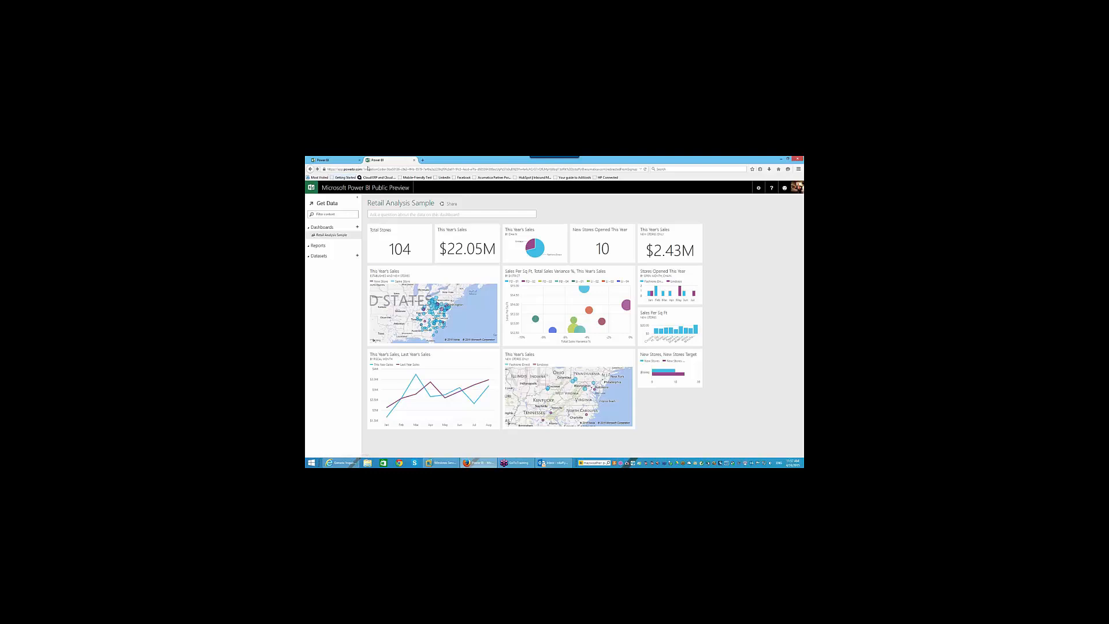
pyautogui.click(414, 160)
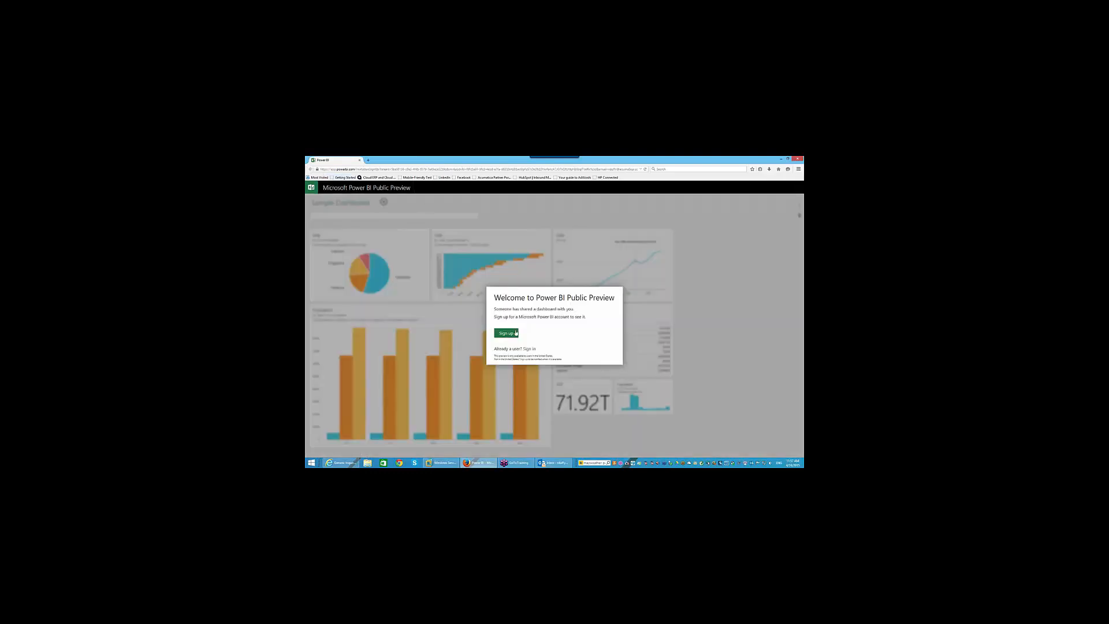
pyautogui.click(533, 350)
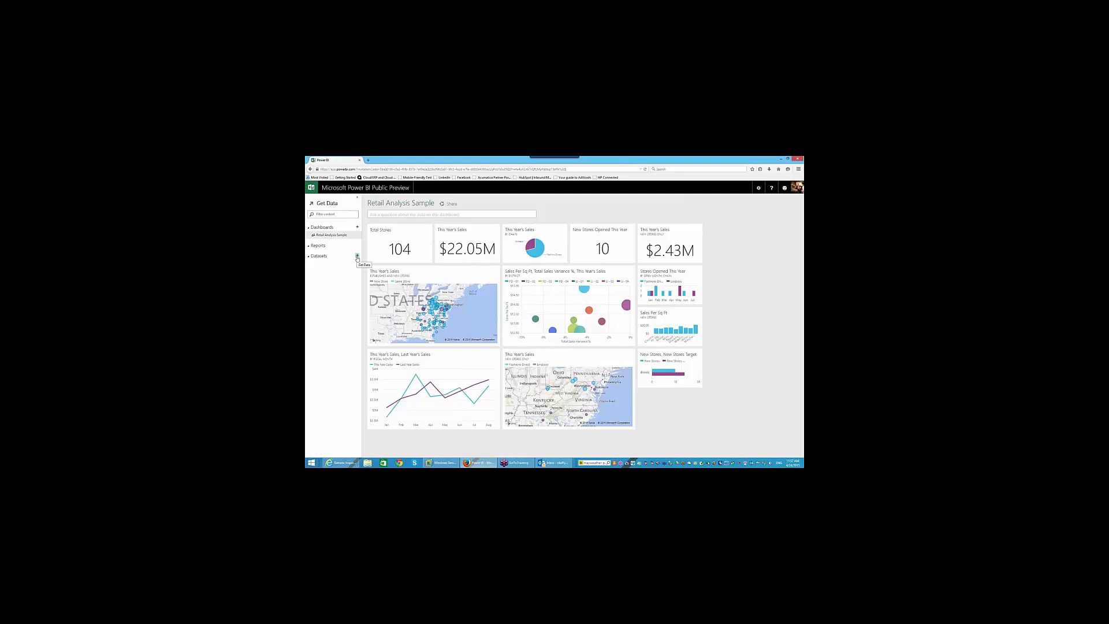
# - Check the Get data sources, return to the dashboard, then sign out via the profile menu
pyautogui.click(357, 256)
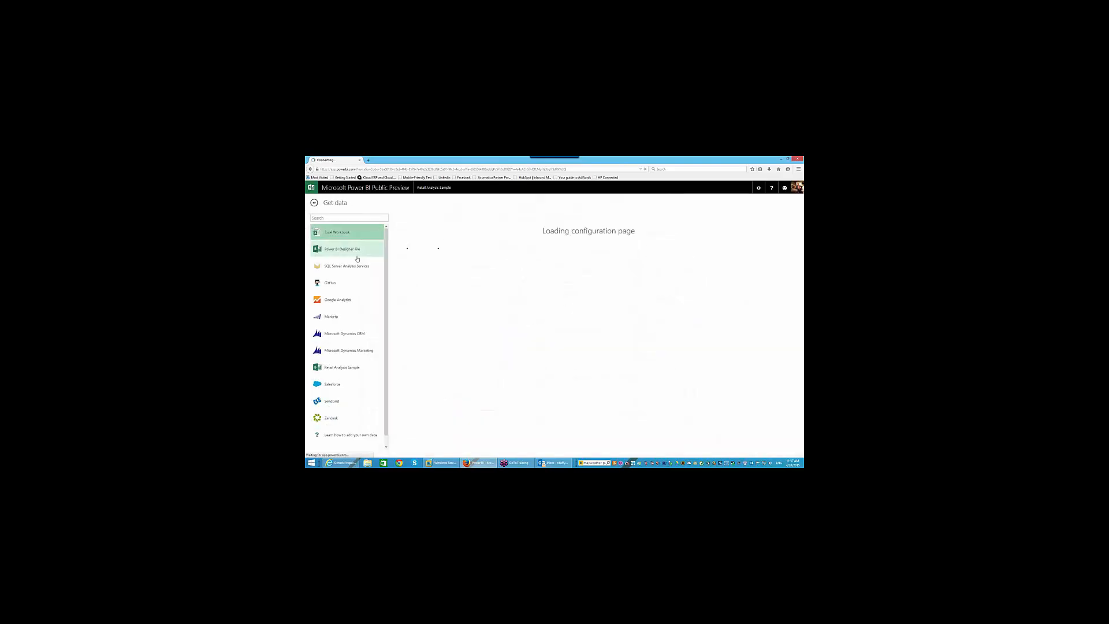
pyautogui.click(314, 203)
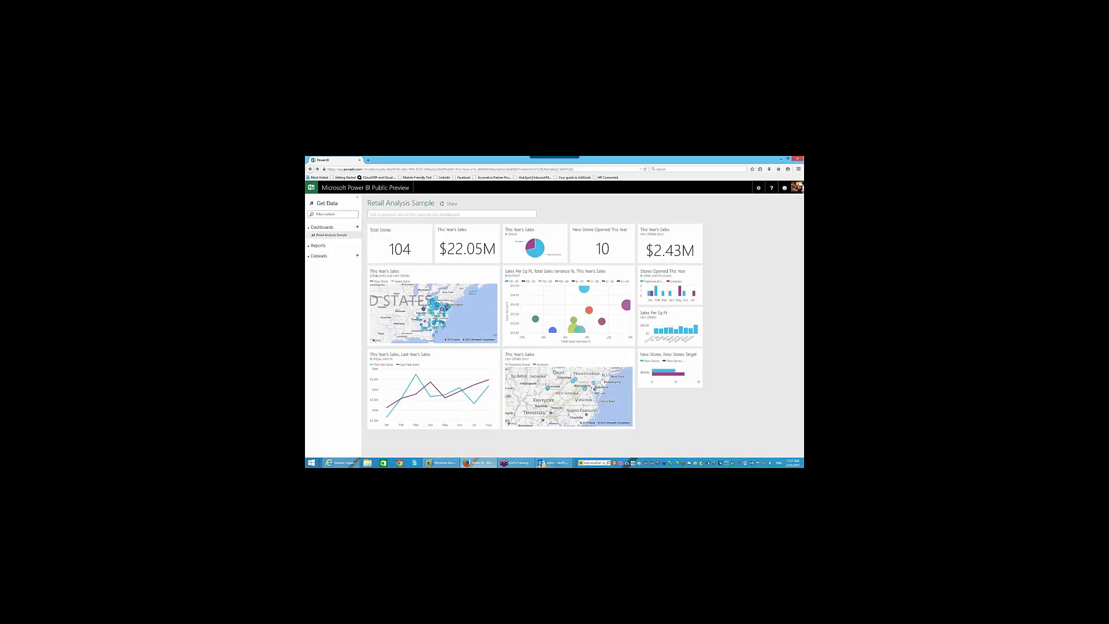
pyautogui.moveTo(540, 465)
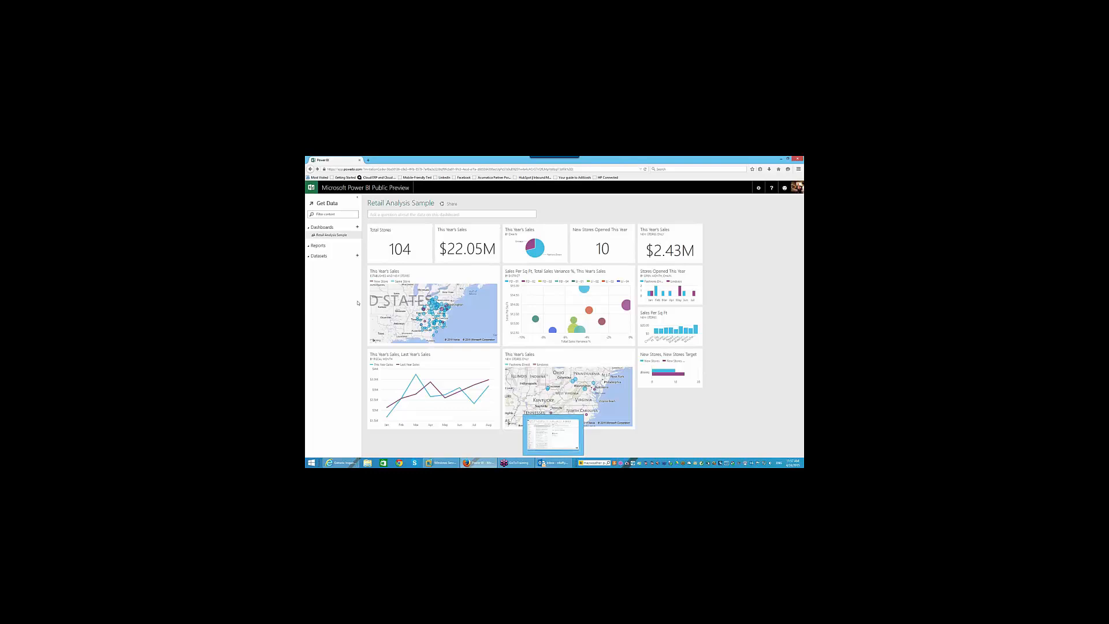
pyautogui.click(795, 190)
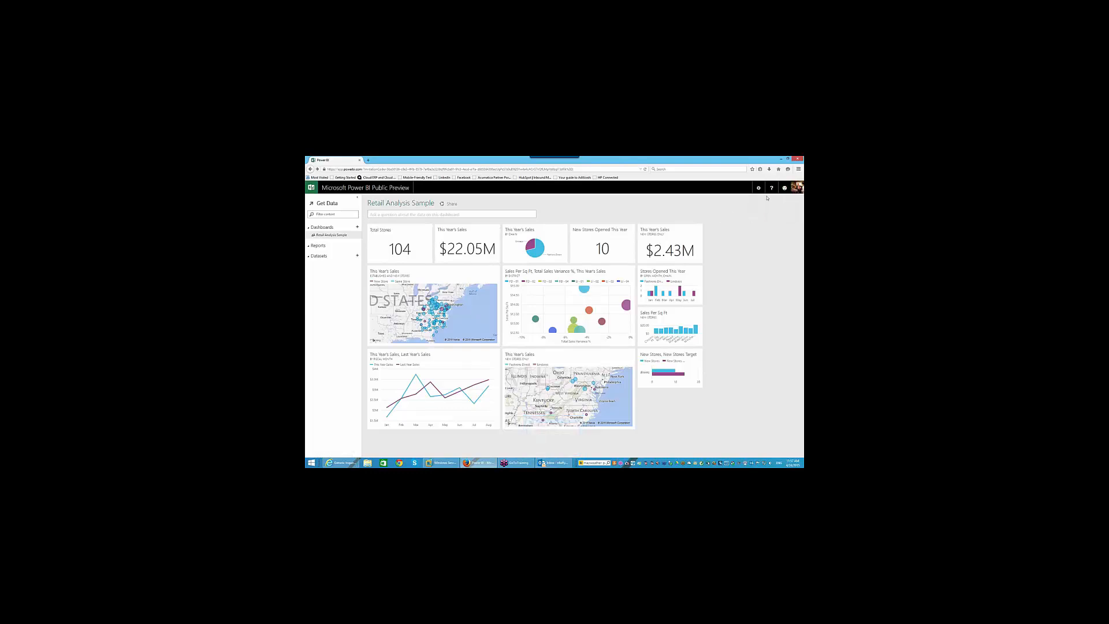
pyautogui.click(794, 190)
pyautogui.click(796, 189)
pyautogui.click(771, 216)
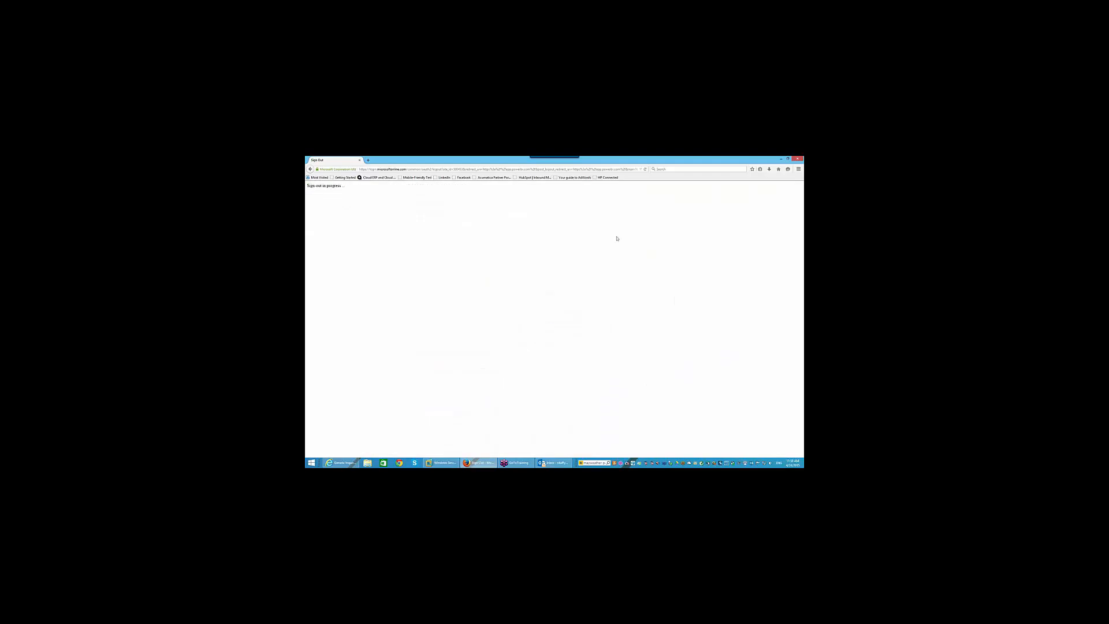